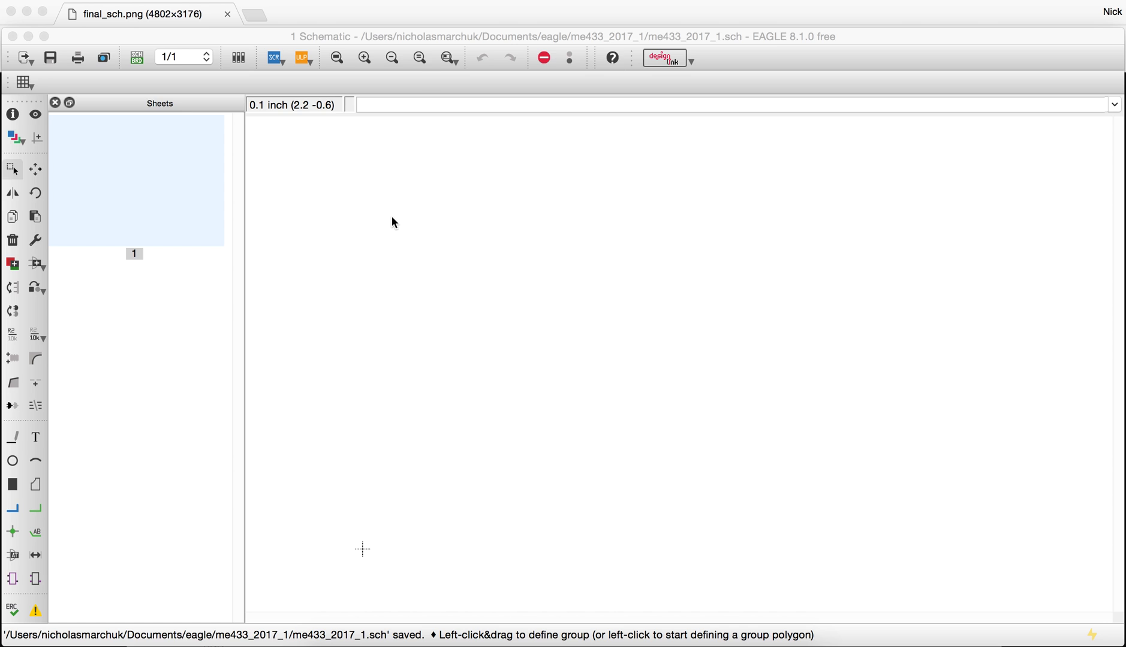
- Switch to the final_sch.png reference schematic in Google Chrome
click(402, 638)
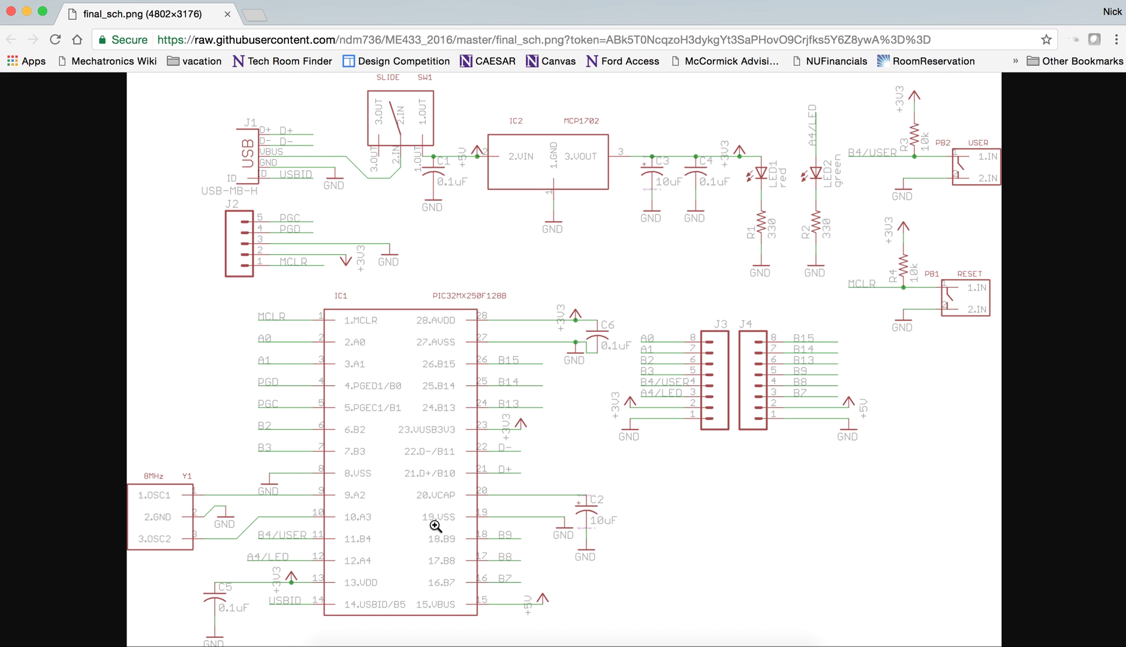
- Go back to EAGLE and its empty me433_2017_1.sch schematic sheet
click(646, 639)
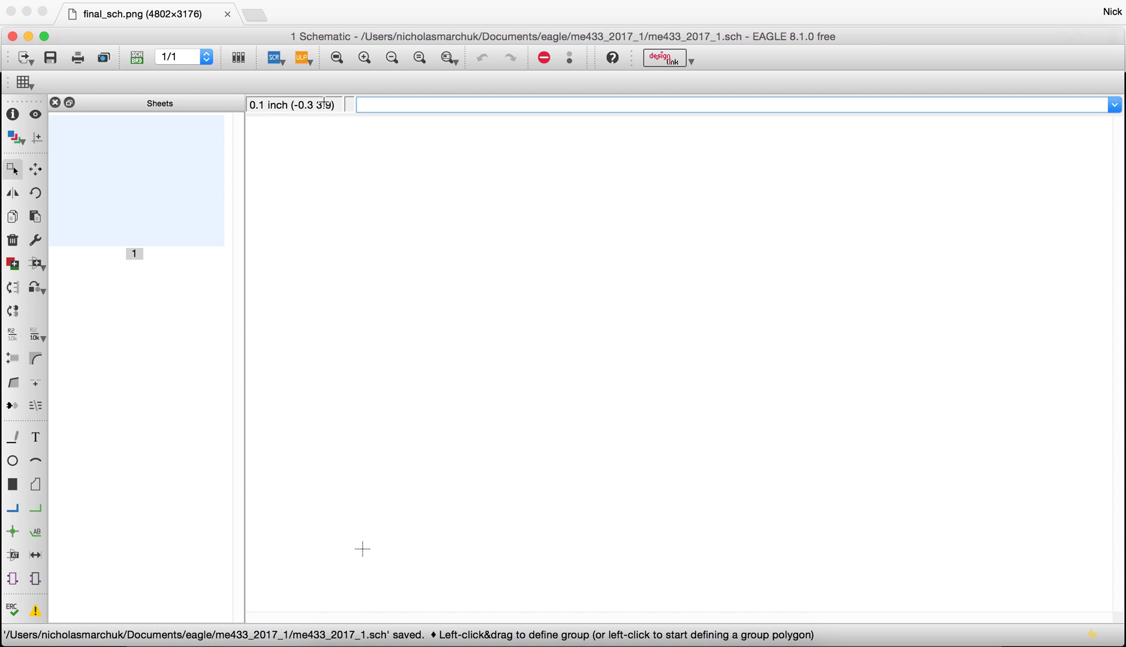
- Load the ME433_1_2017.lbr library from the lbr folder via Library > Use
click(294, 0)
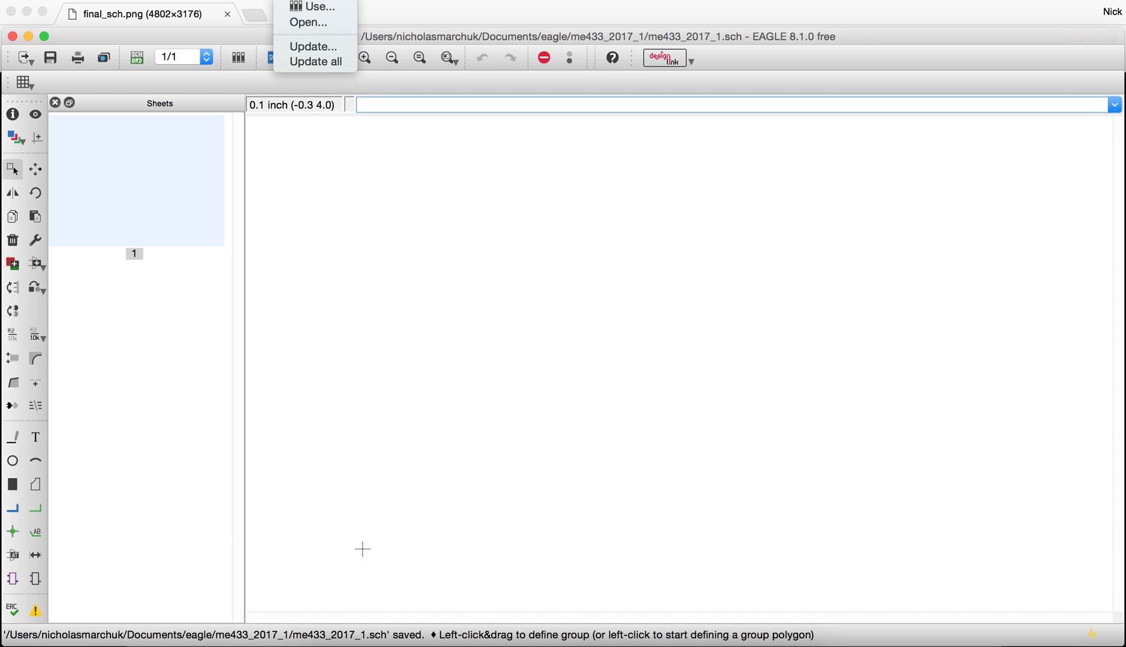
click(312, 6)
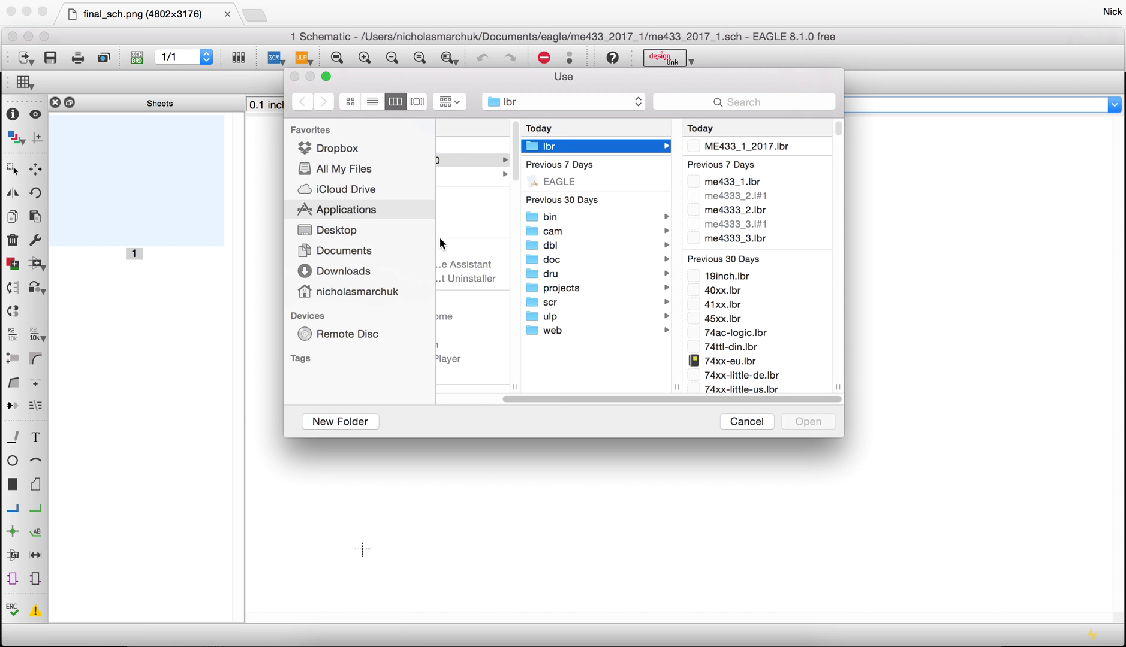
click(727, 148)
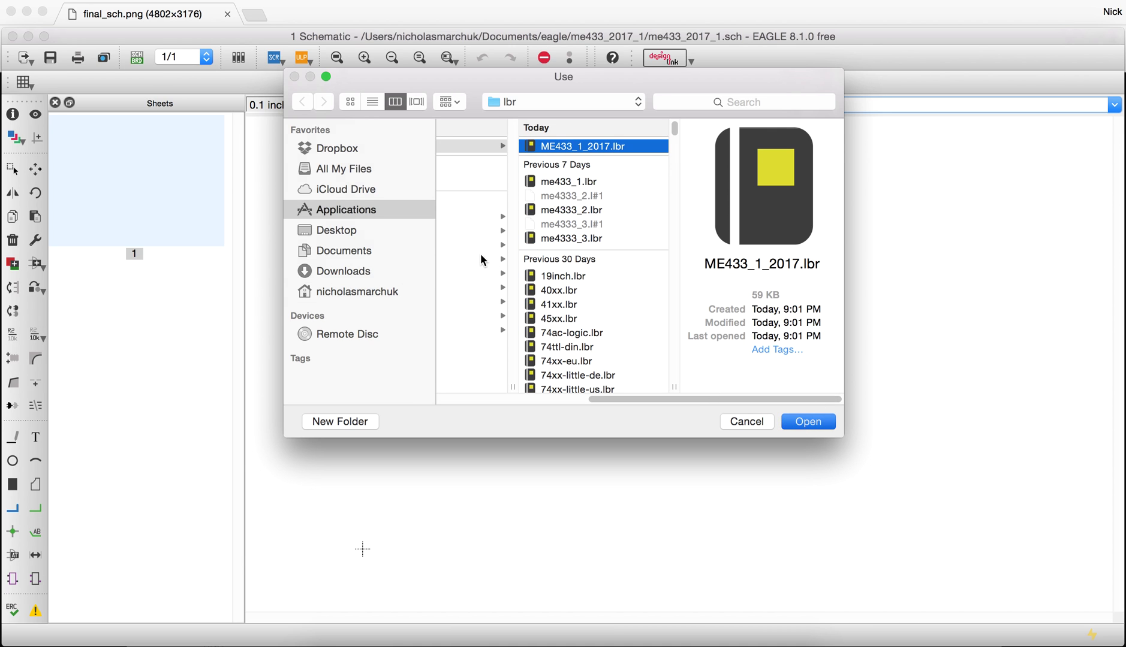
key(Return)
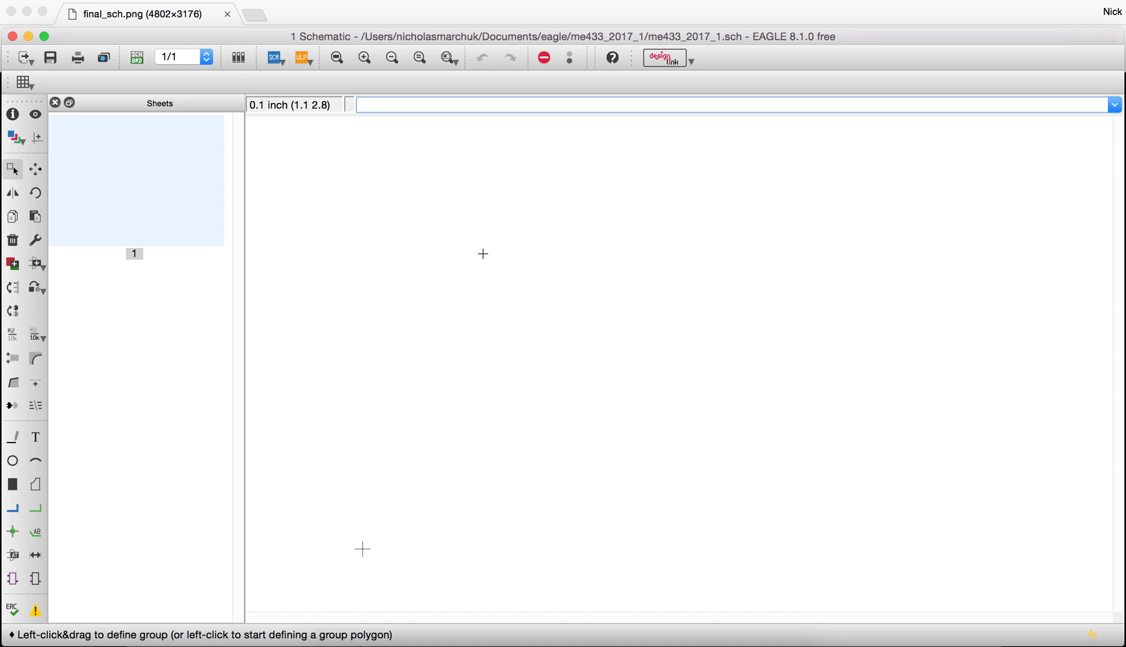
click(37, 263)
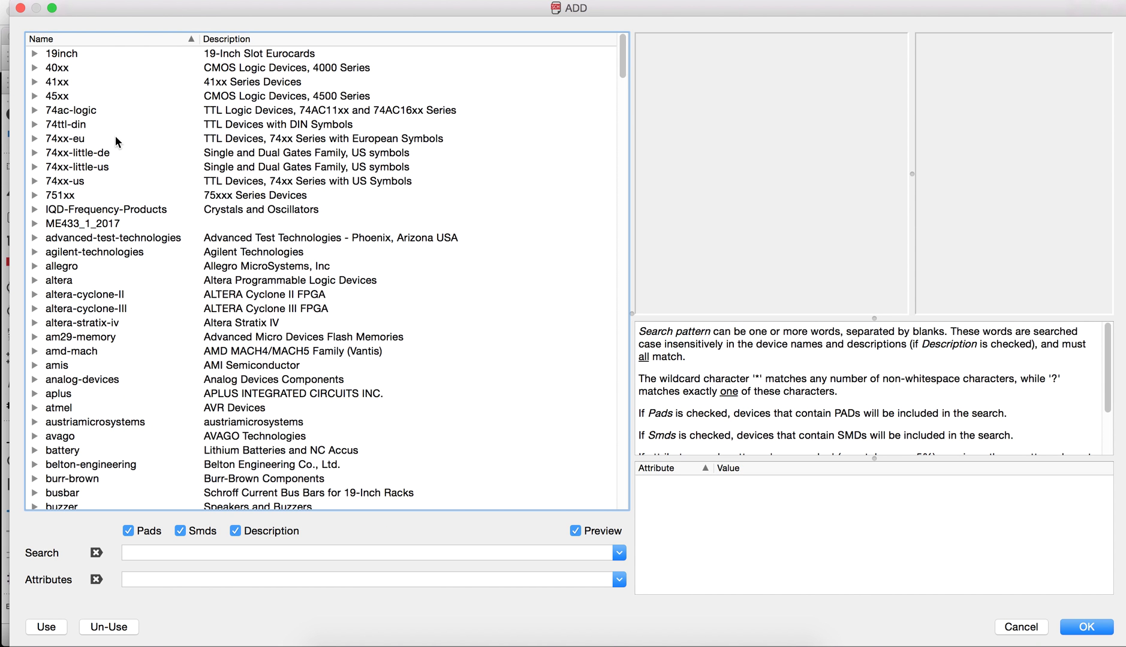
- Place the PIC32MX250F128B microcontroller from ME433_1_2017 on the schematic as U$1
click(97, 208)
key(Down)
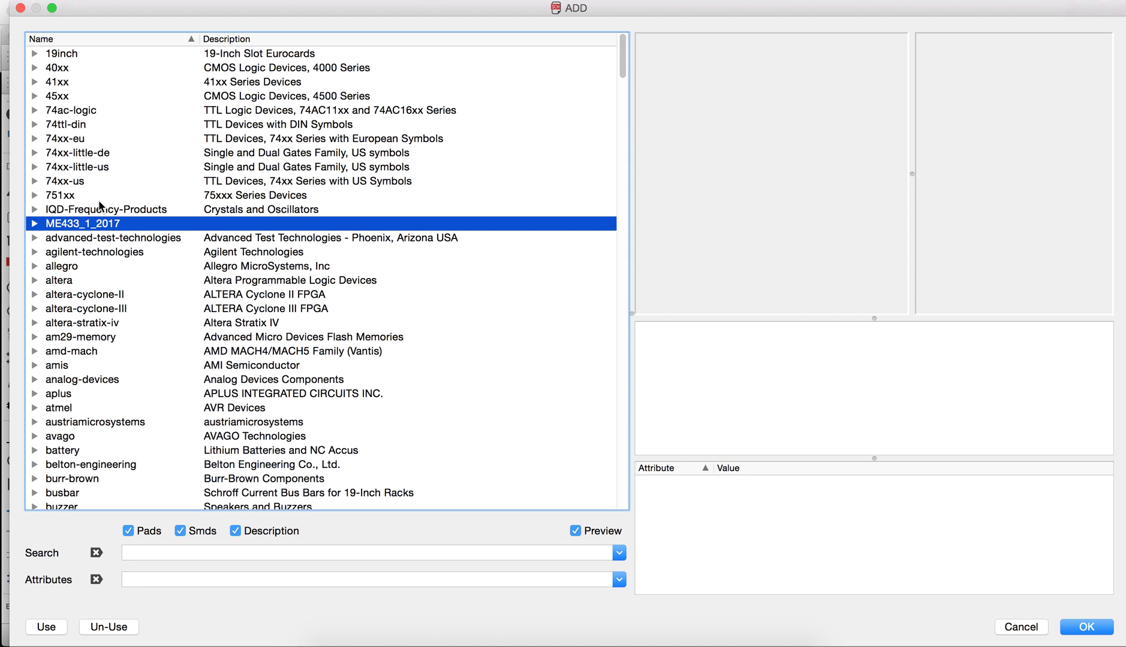
click(35, 224)
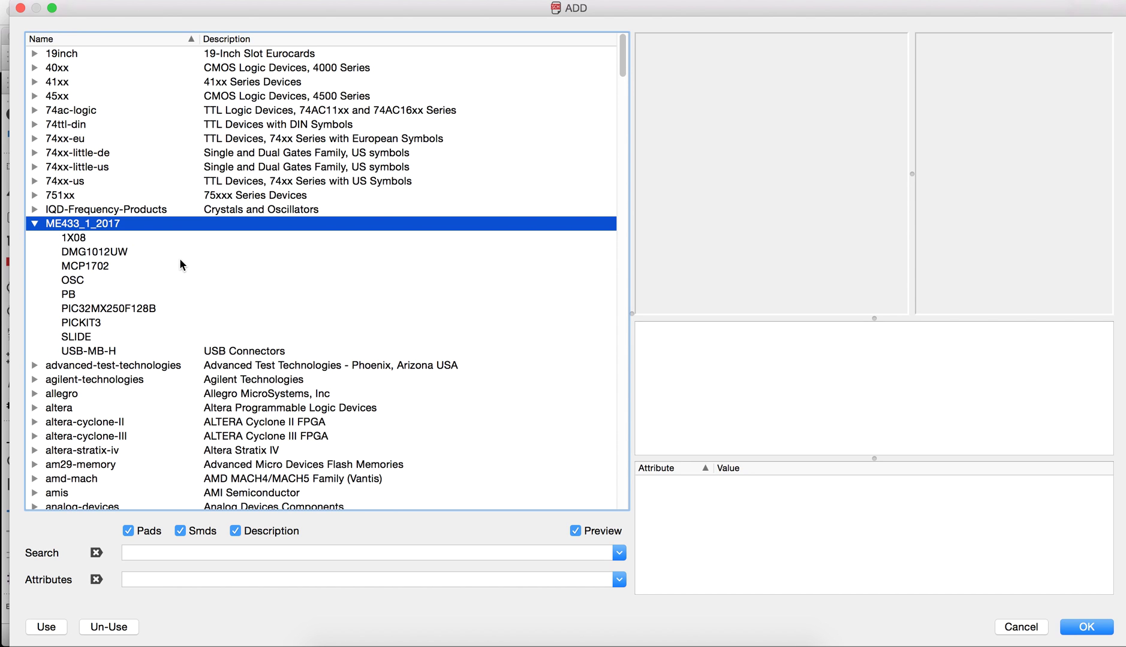
click(122, 309)
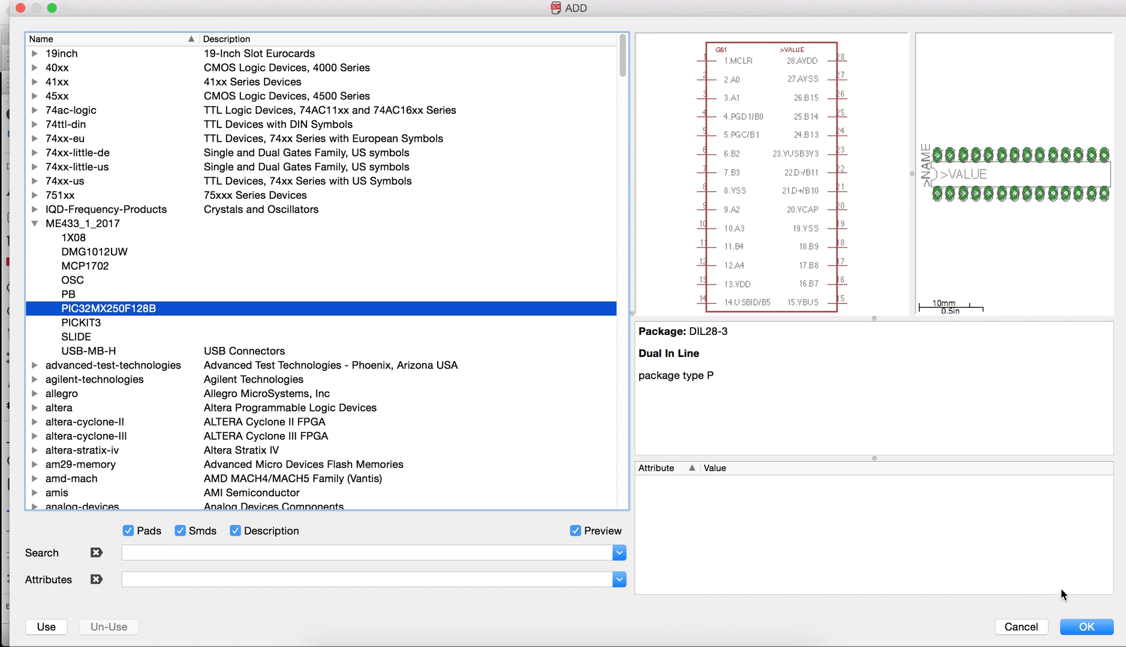
click(1086, 627)
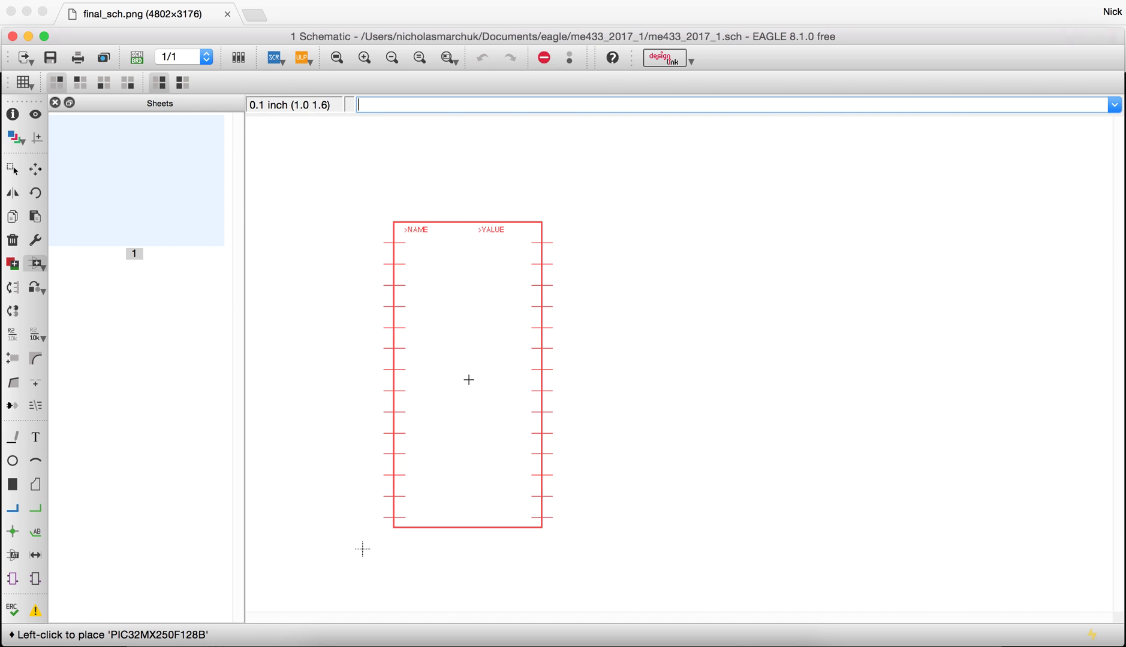
click(489, 380)
- Place the USB-MB-H connector above the microcontroller
click(36, 264)
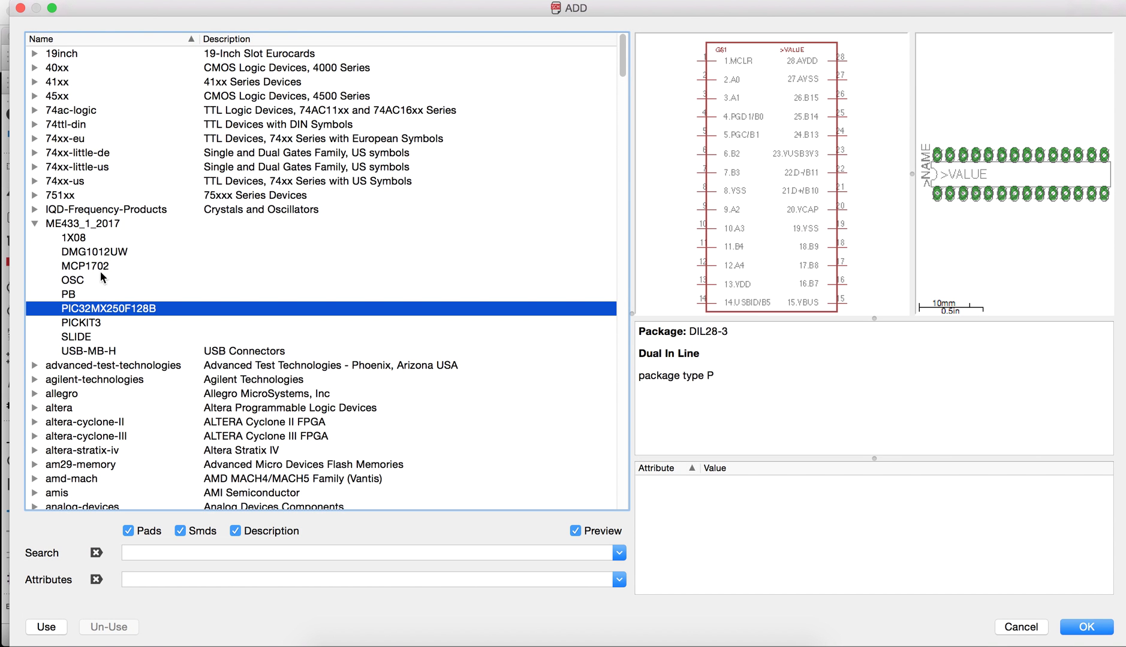
click(106, 350)
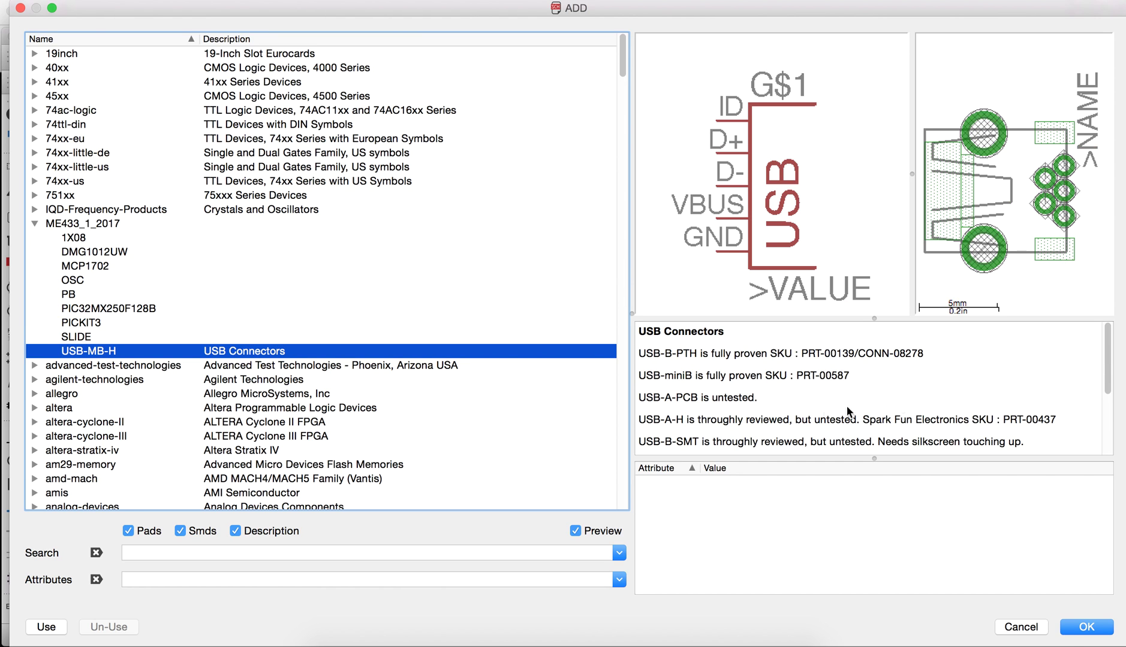
scroll(869, 422, down, 3)
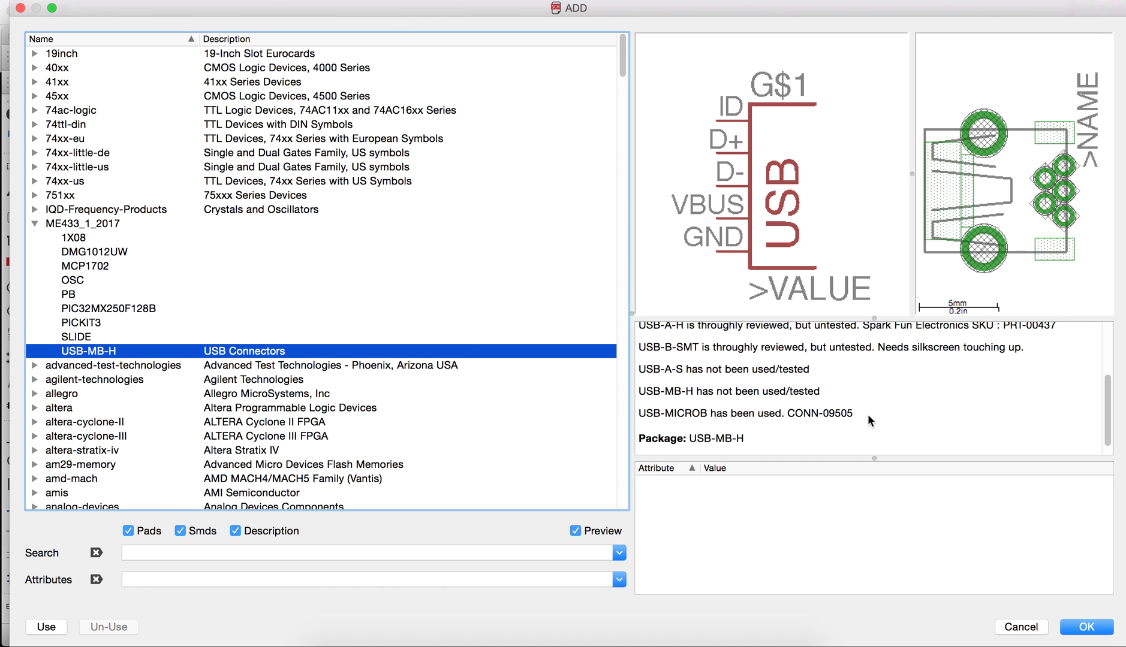
scroll(869, 421, up, 3)
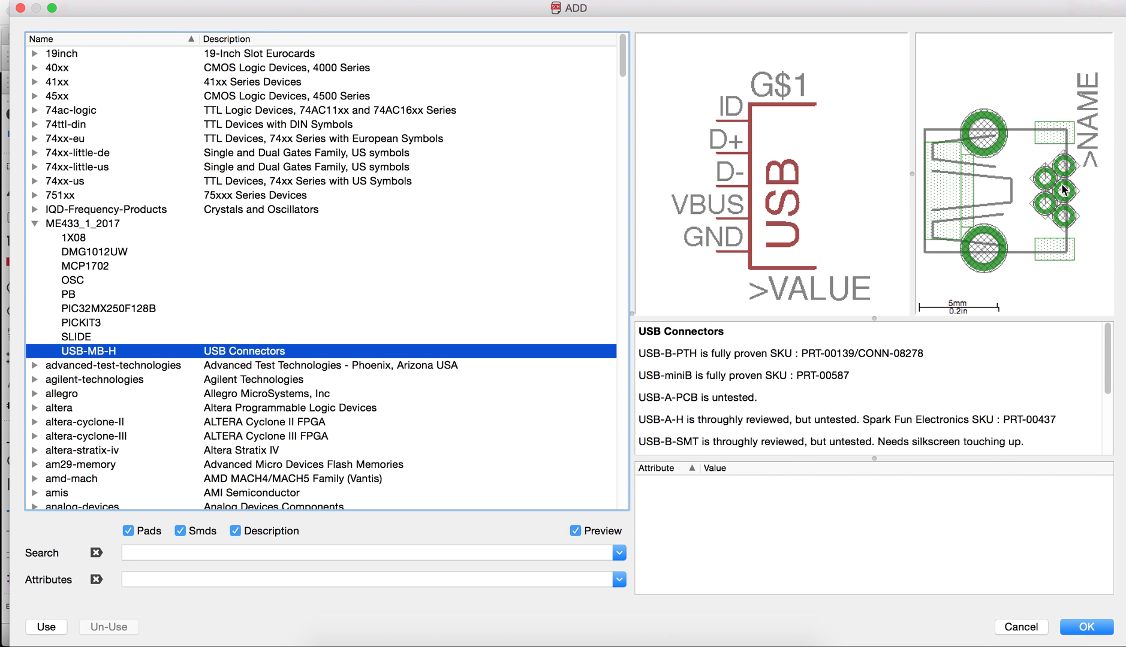
click(1086, 627)
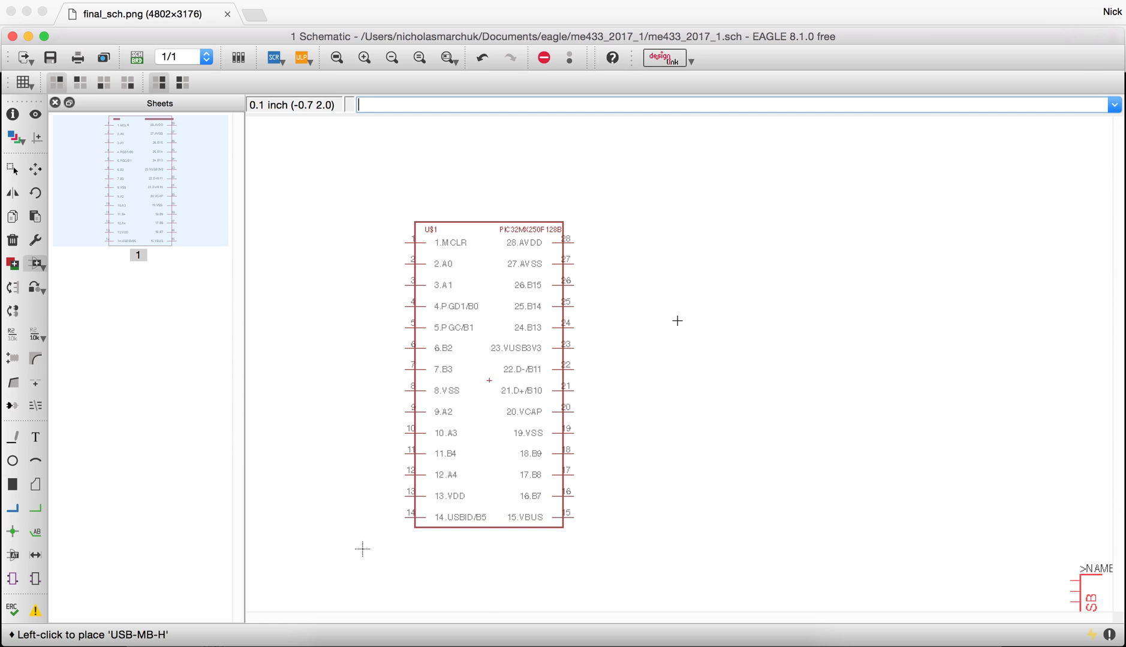
scroll(478, 235, down, 2)
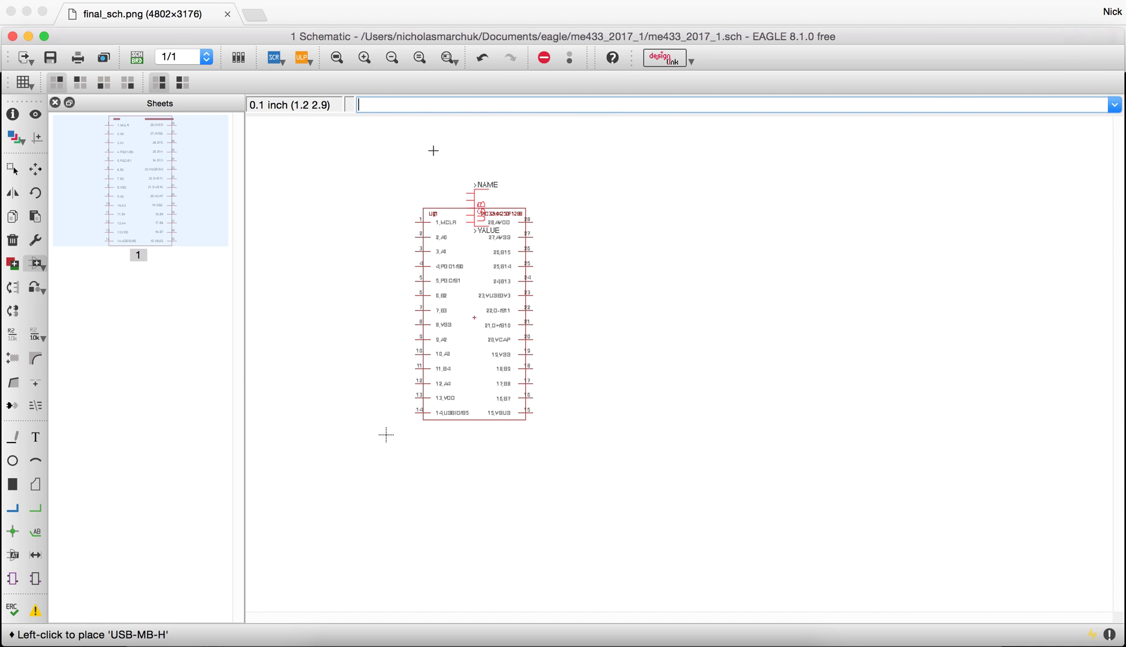
click(423, 151)
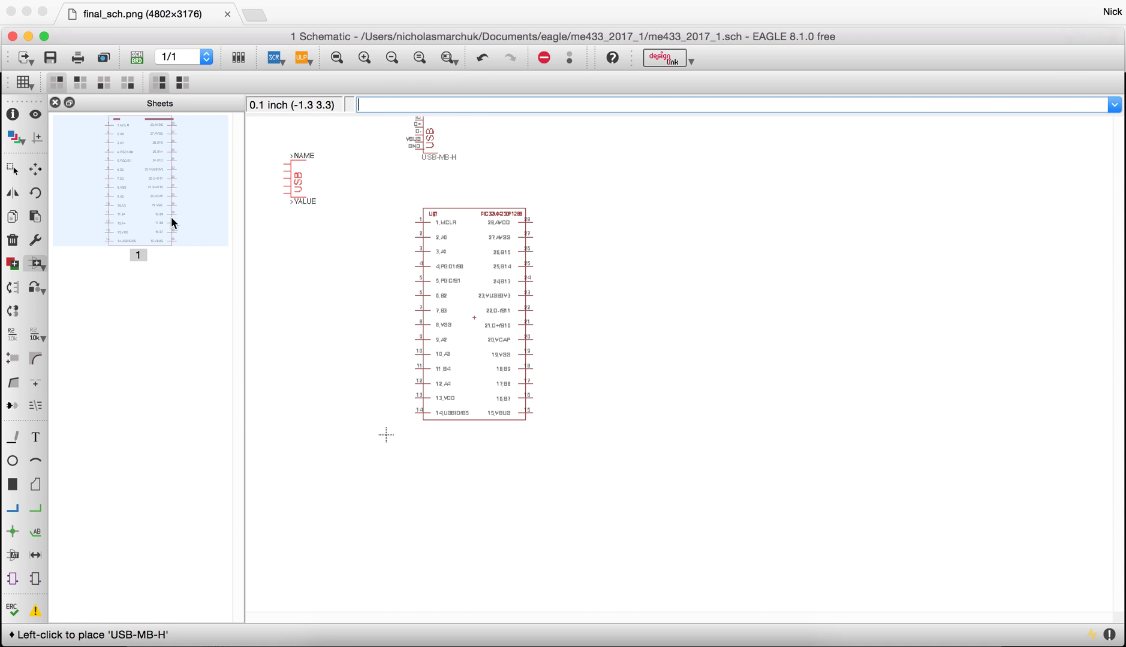
key(Escape)
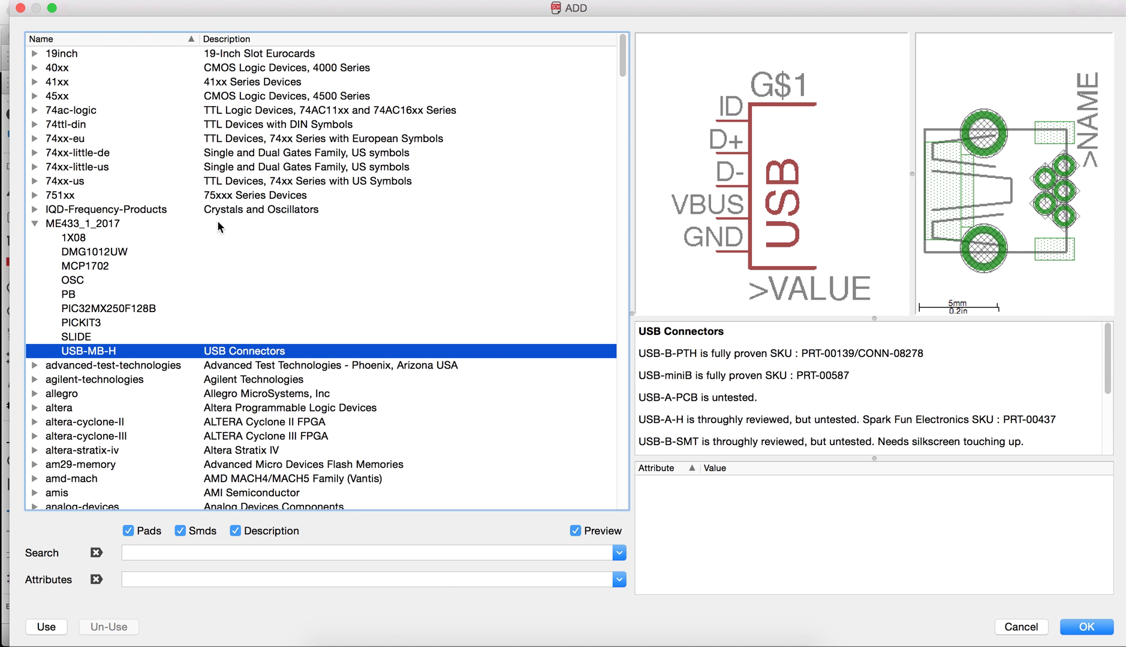
- Add the SLIDE switch beside the USB connector and the MCP1702 regulator at upper right
click(93, 337)
click(1086, 626)
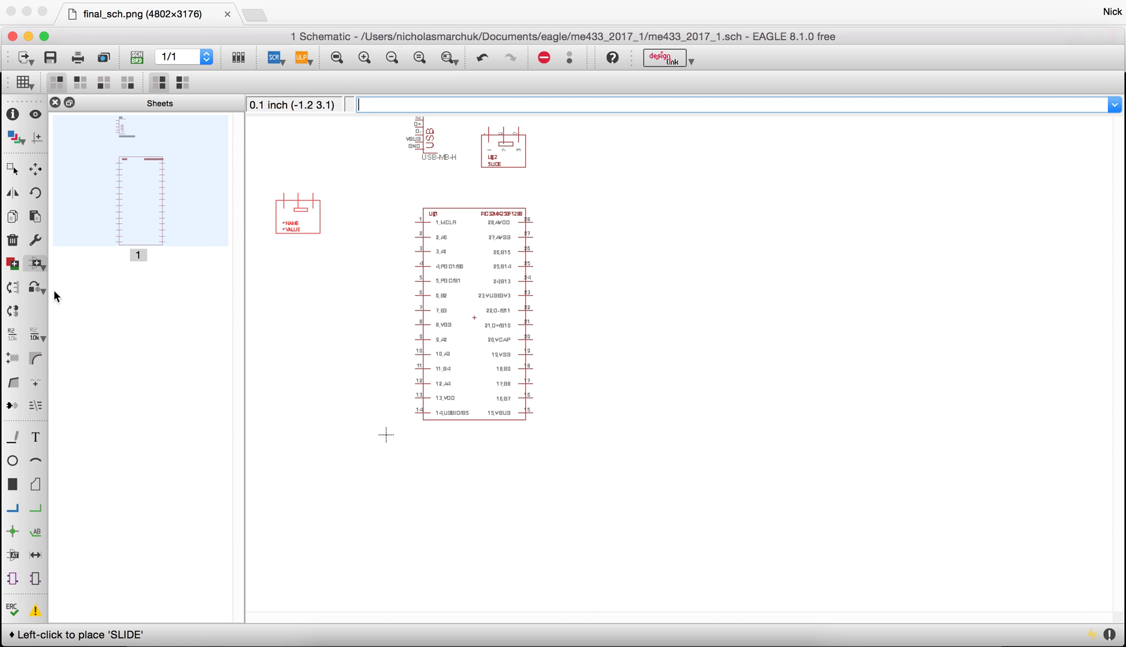
click(35, 264)
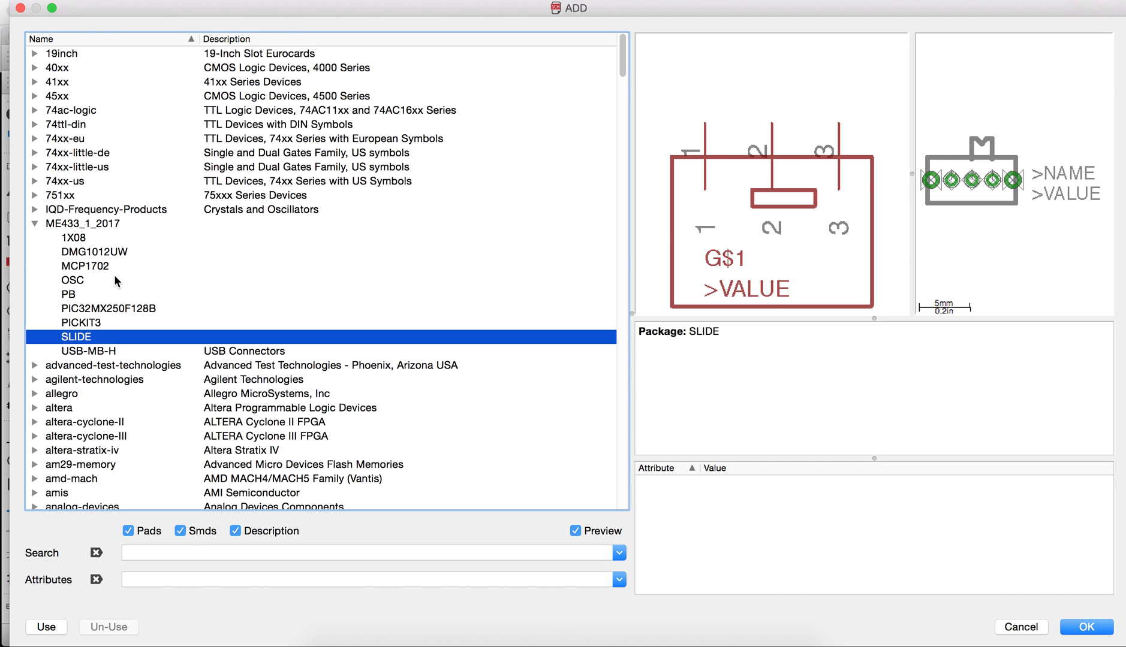
click(100, 267)
click(1070, 630)
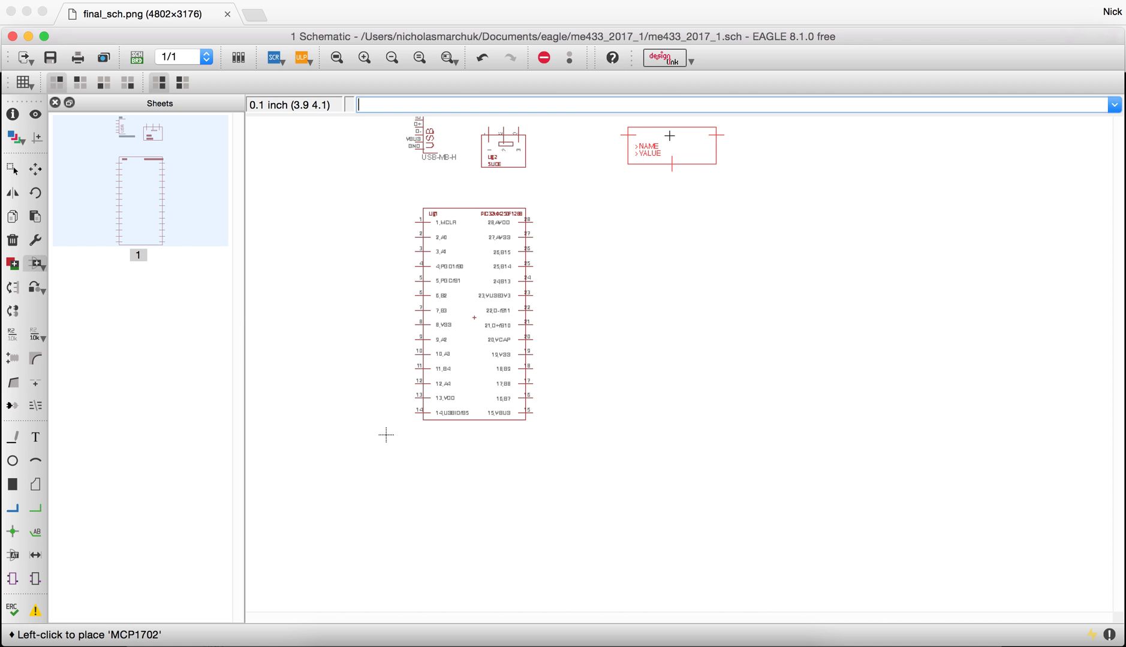
click(675, 137)
click(42, 268)
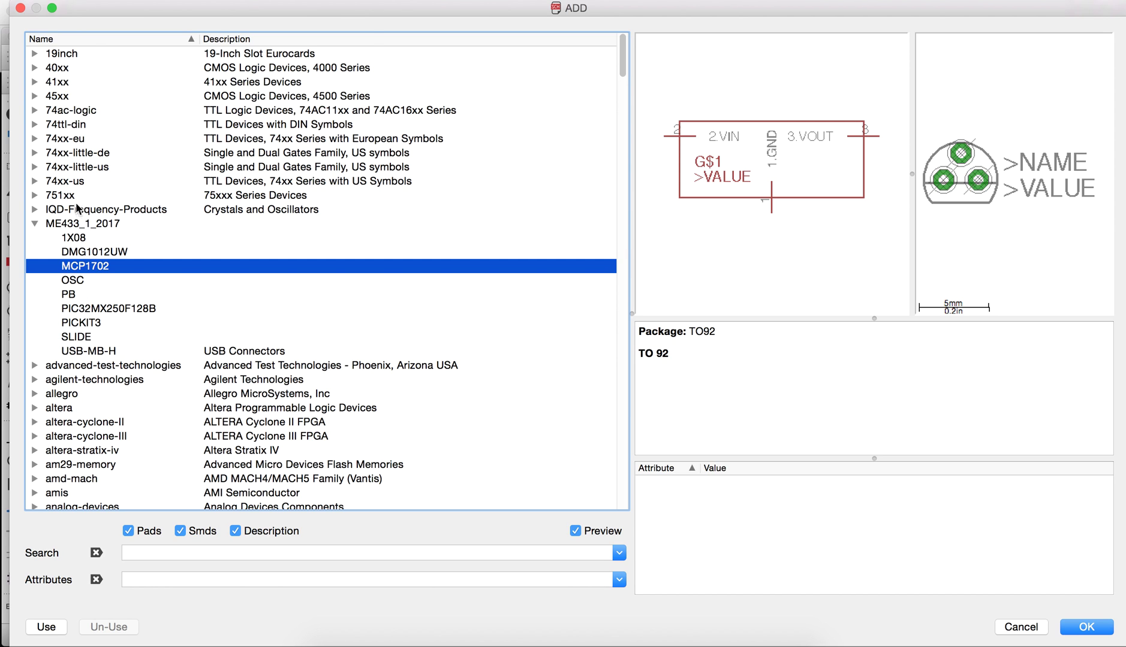
- Place two LED3MM LEDs, LED1 and LED2, beside the MCP1702 regulator
click(74, 384)
key(l)
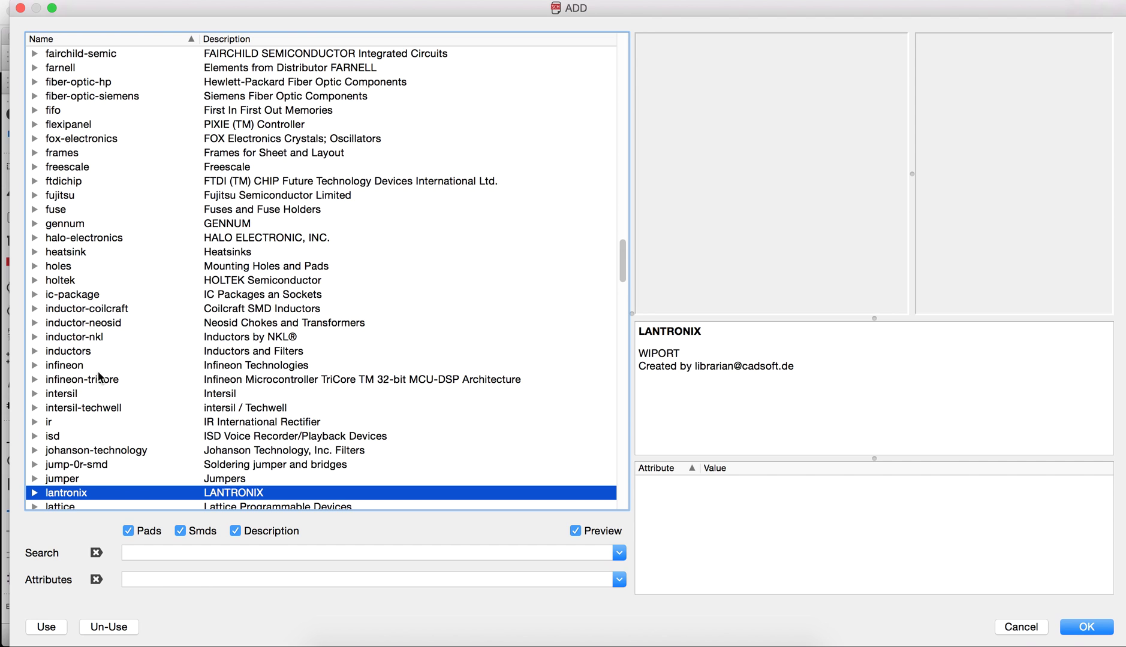
scroll(103, 373, down, 4)
click(57, 367)
click(35, 365)
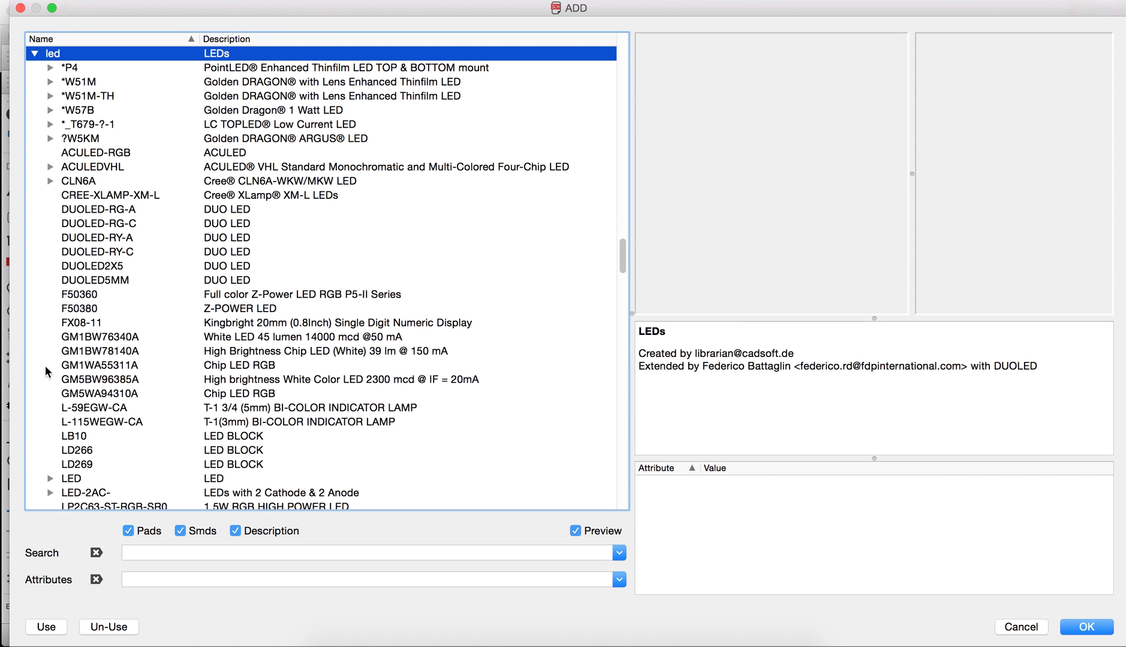
click(78, 478)
click(51, 479)
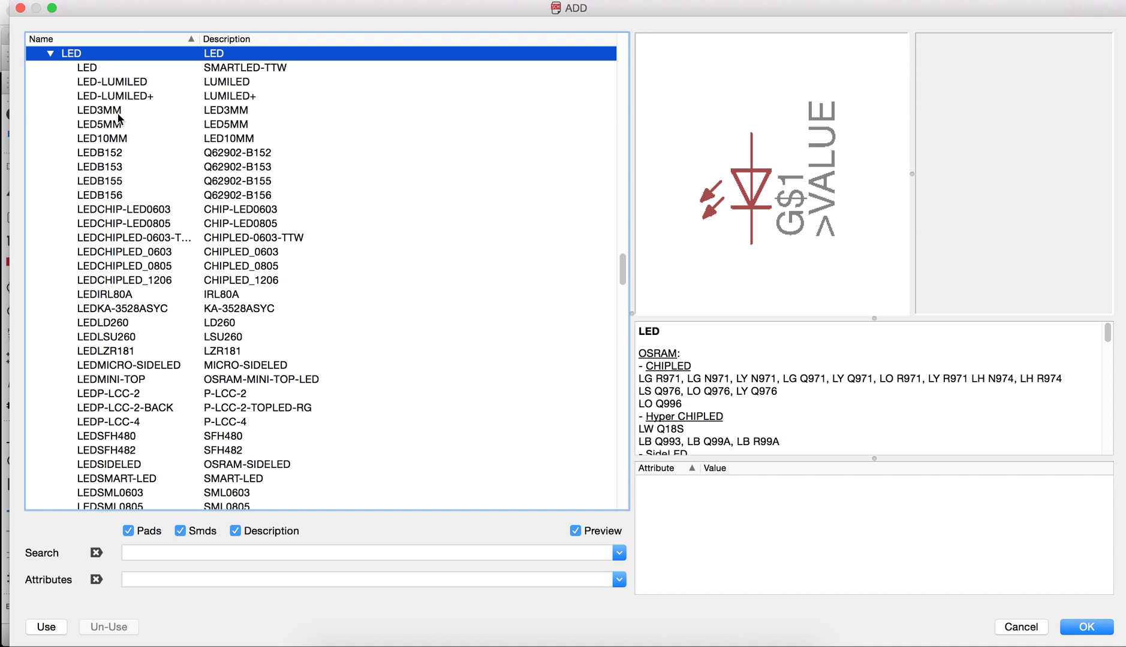
click(118, 113)
click(1101, 625)
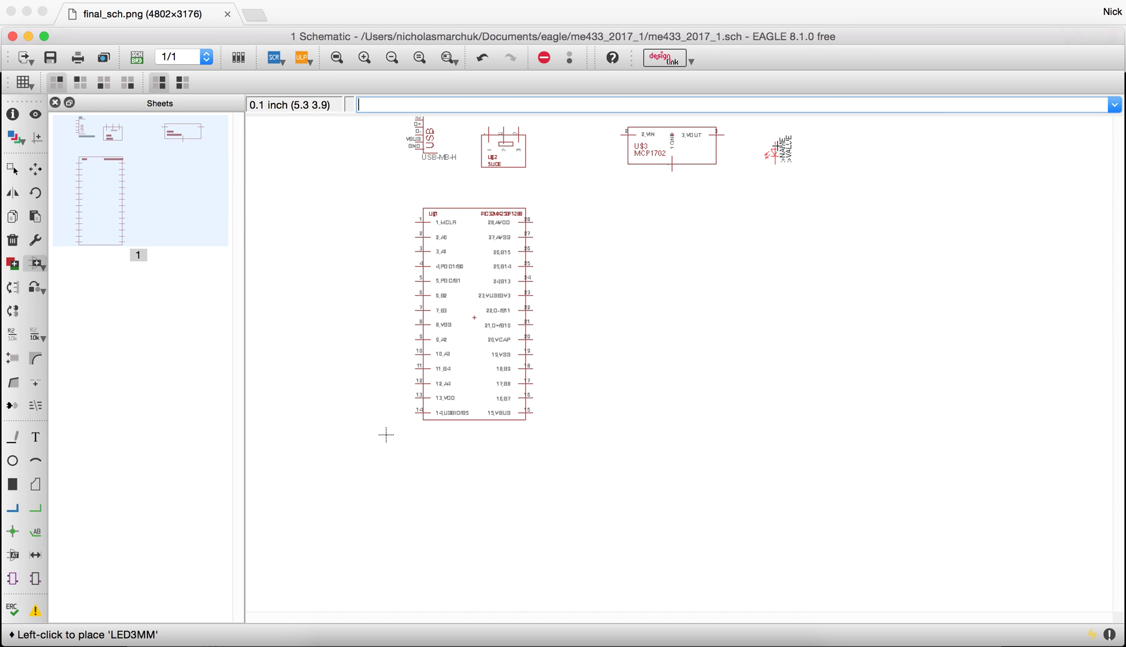
click(790, 147)
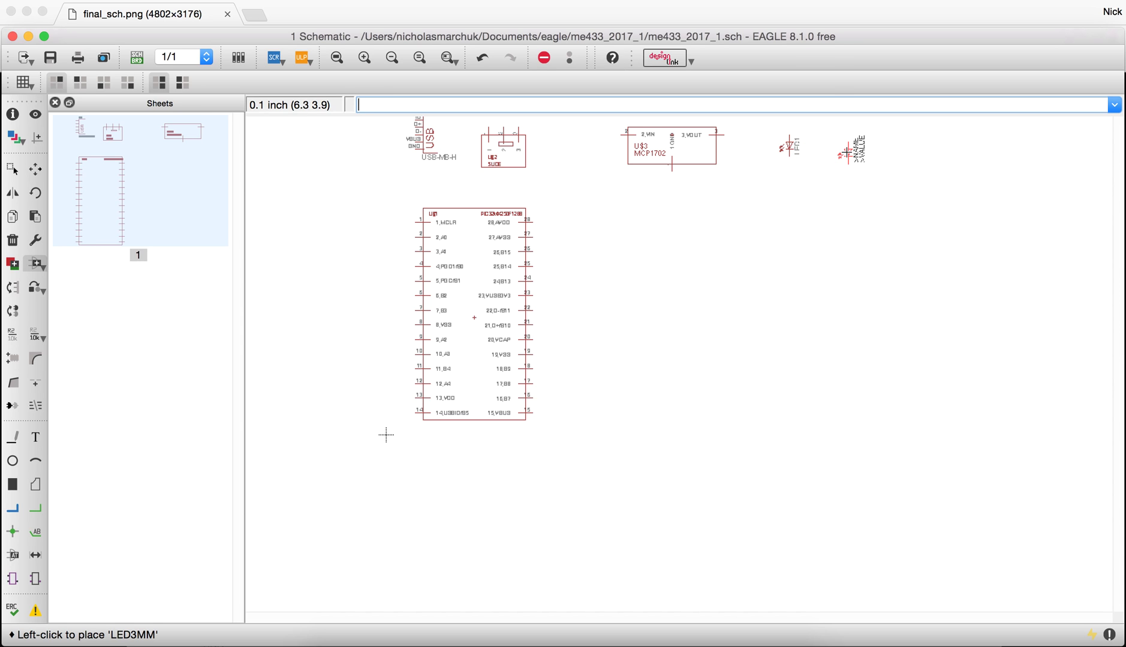
click(818, 146)
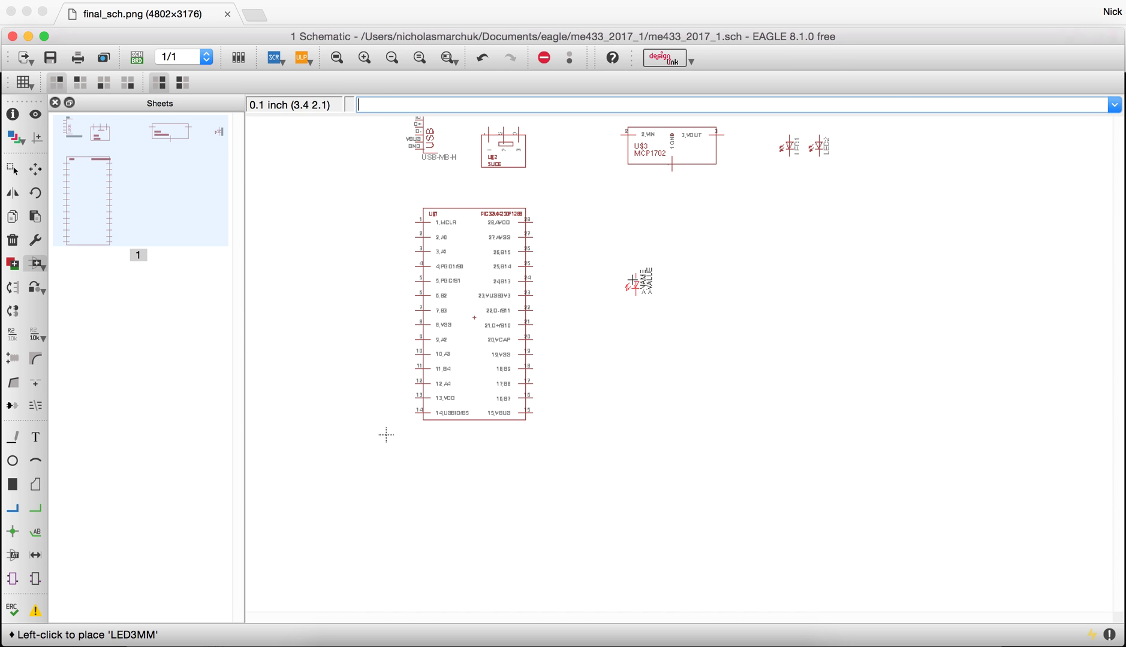
- Collapse the LED group and LEDs library and scroll the library list to the top
click(35, 264)
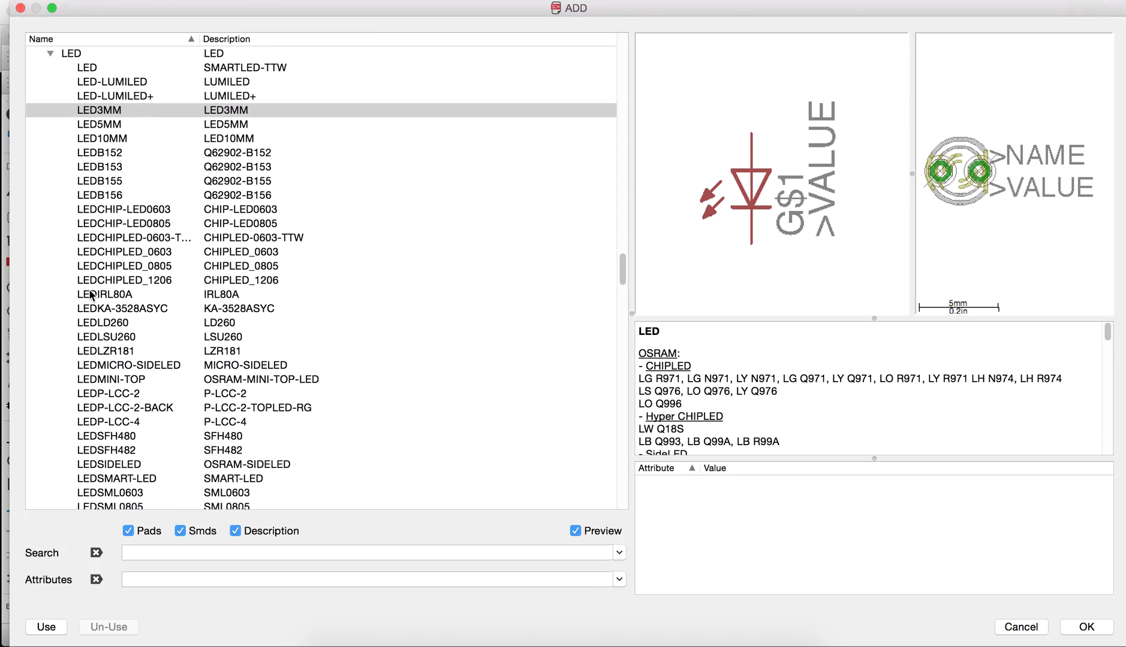
click(50, 53)
scroll(109, 186, up, 9)
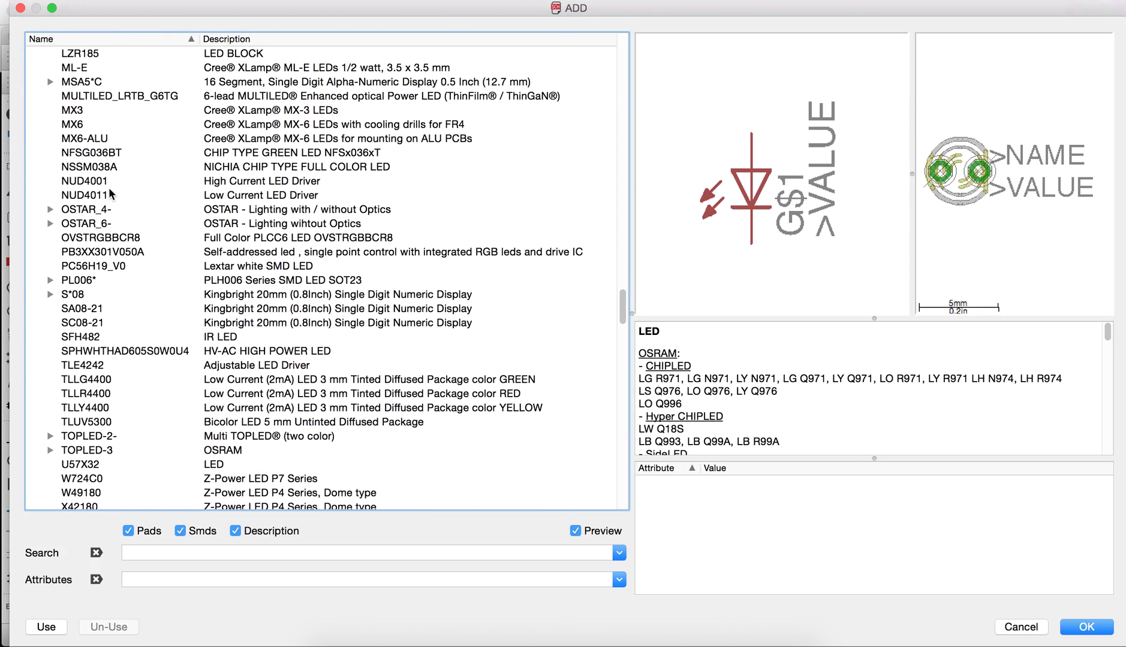
scroll(90, 182, up, 3)
click(34, 180)
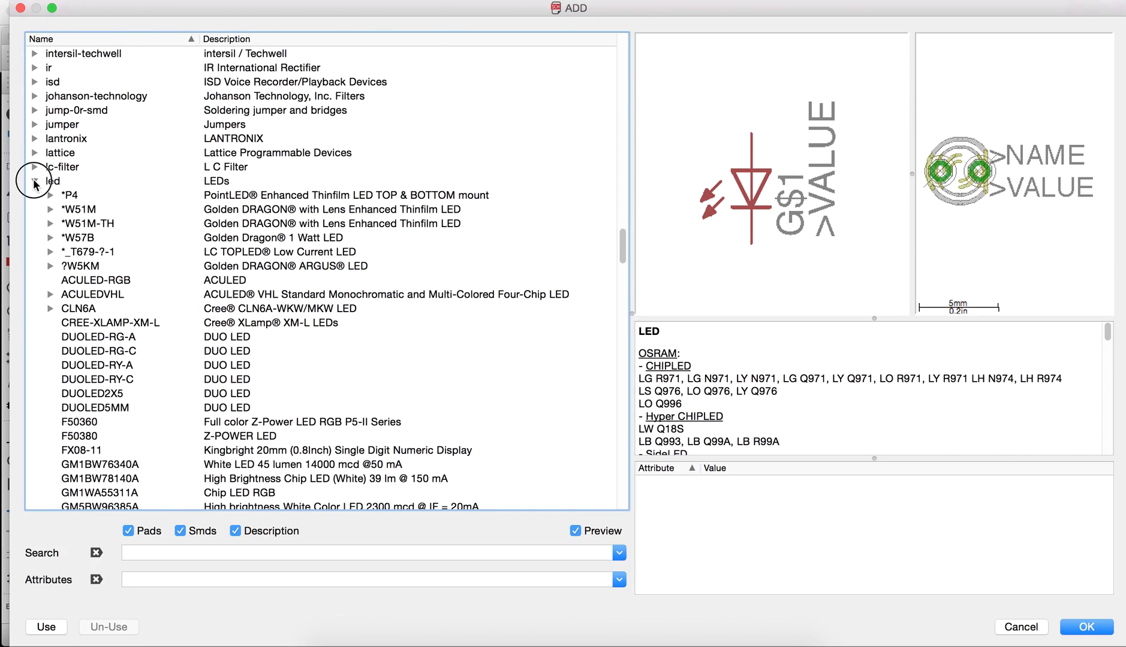
scroll(85, 197, up, 5)
scroll(85, 197, up, 10)
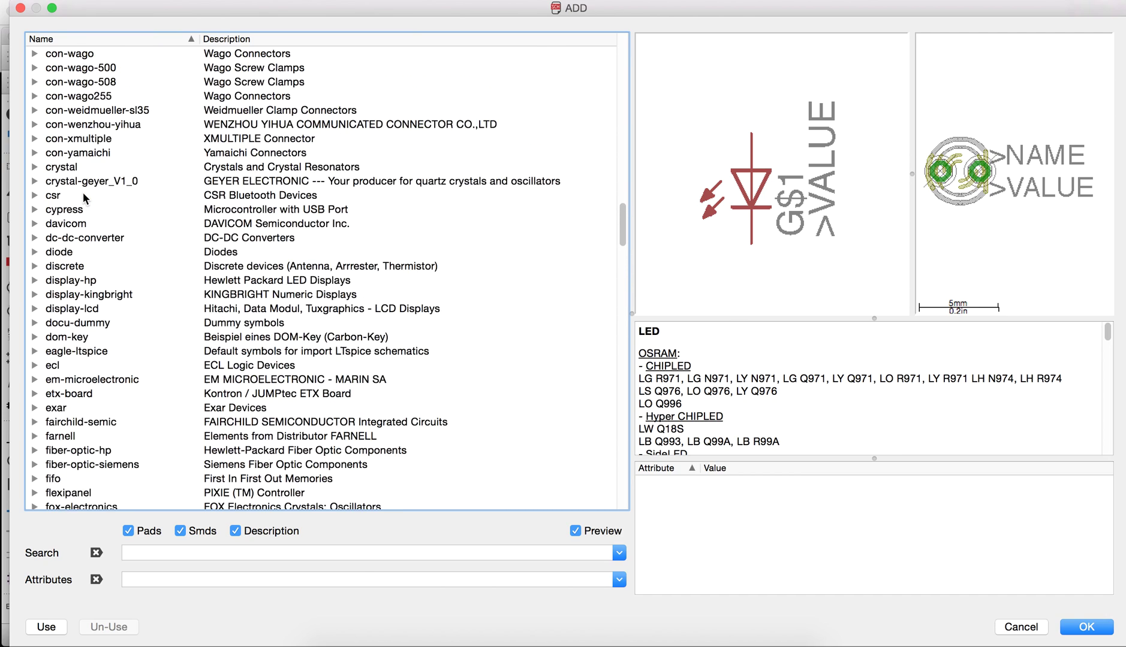
click(85, 195)
- Find and select the ME433_1_2017 library in the parts list
key(m)
scroll(86, 198, down, 6)
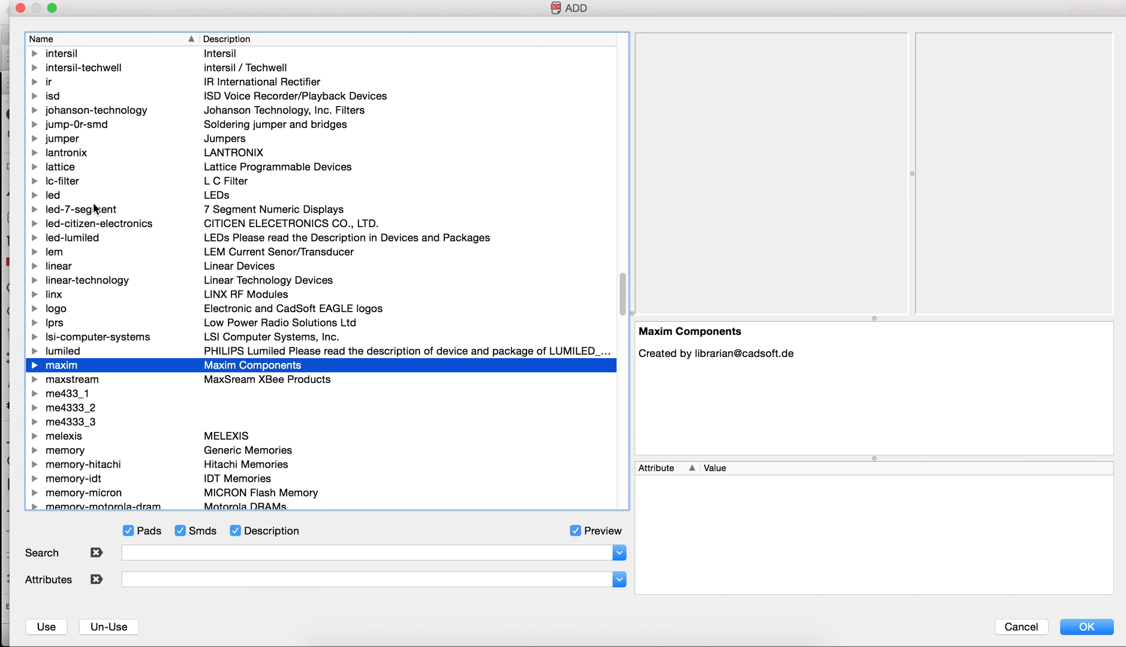
scroll(85, 276, down, 1)
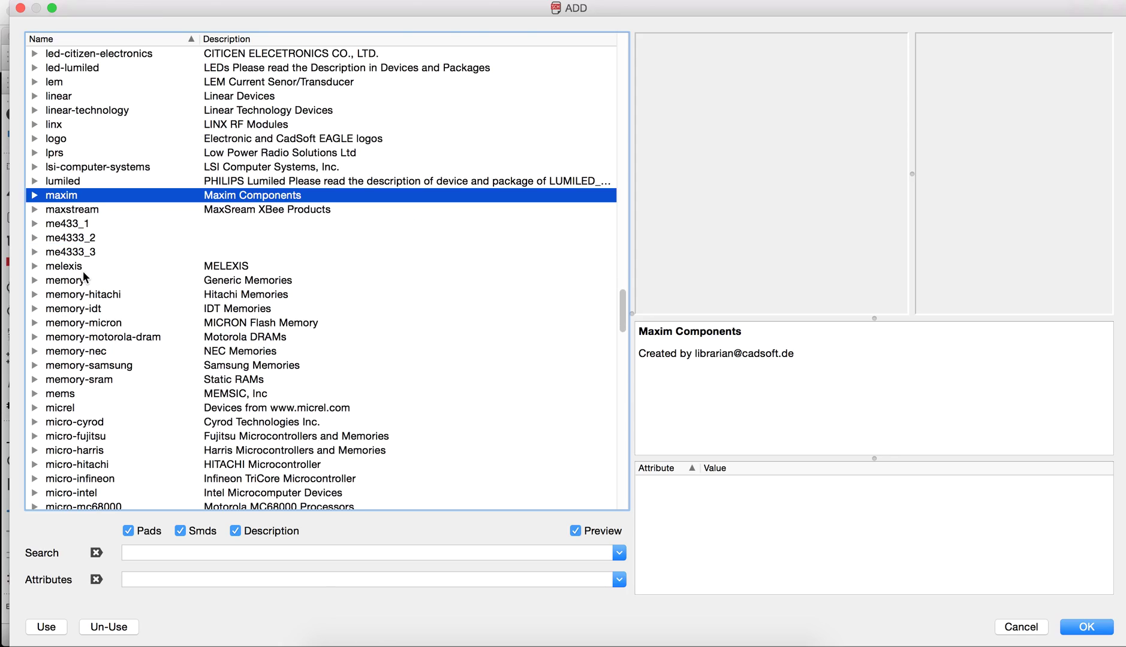
scroll(126, 280, down, 1)
scroll(124, 280, up, 16)
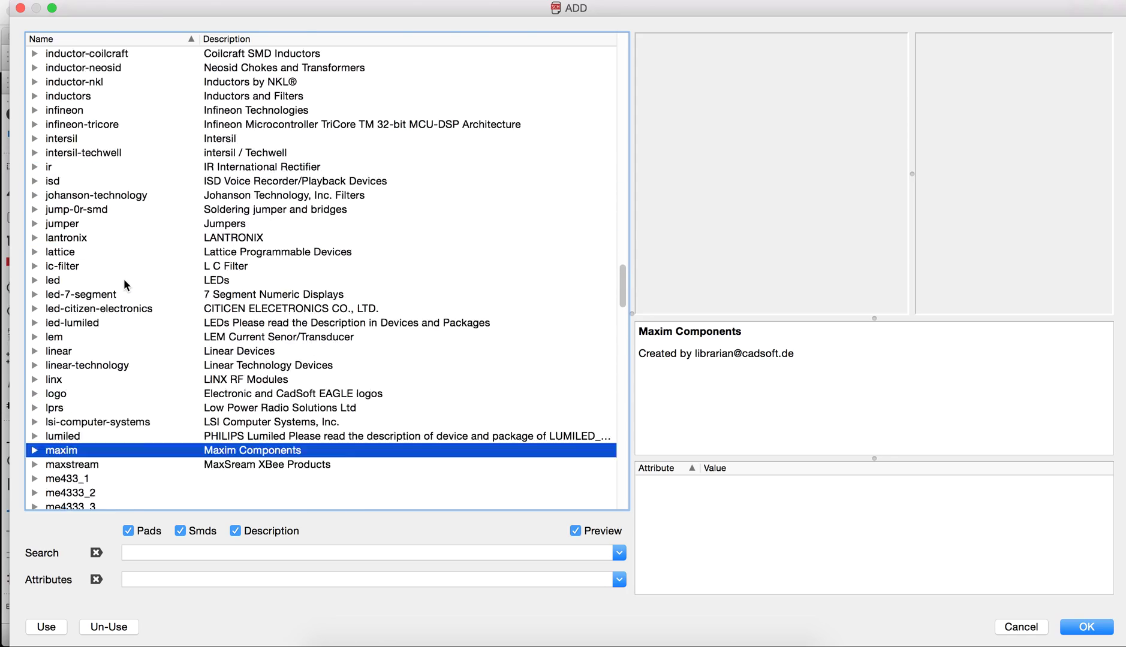
scroll(124, 278, up, 20)
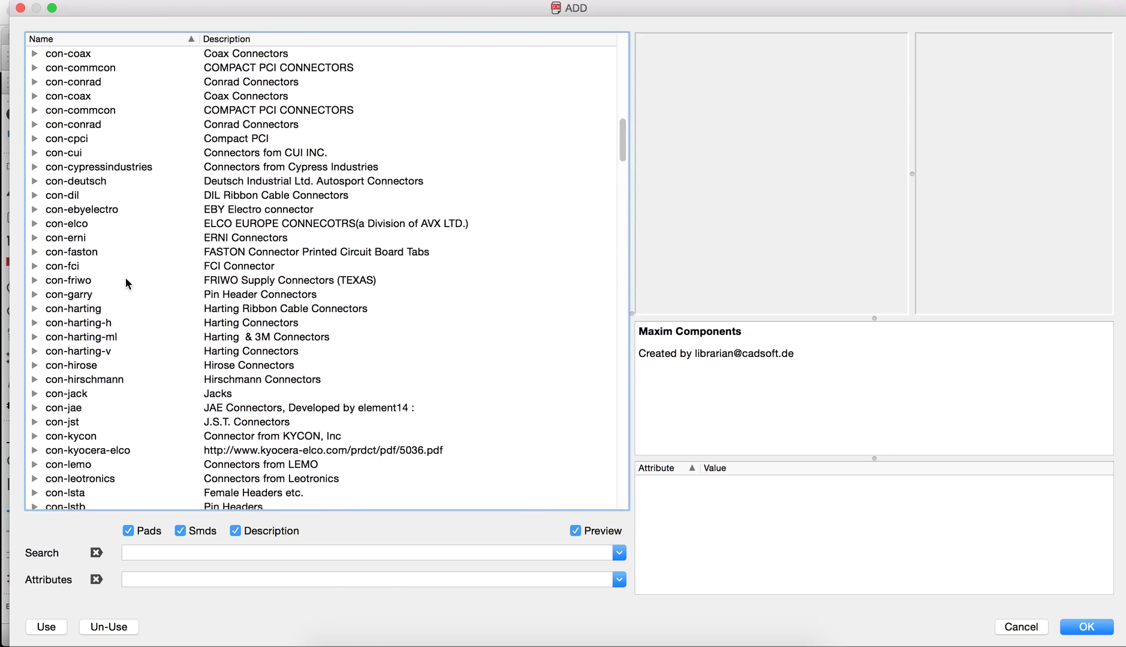
scroll(125, 277, up, 20)
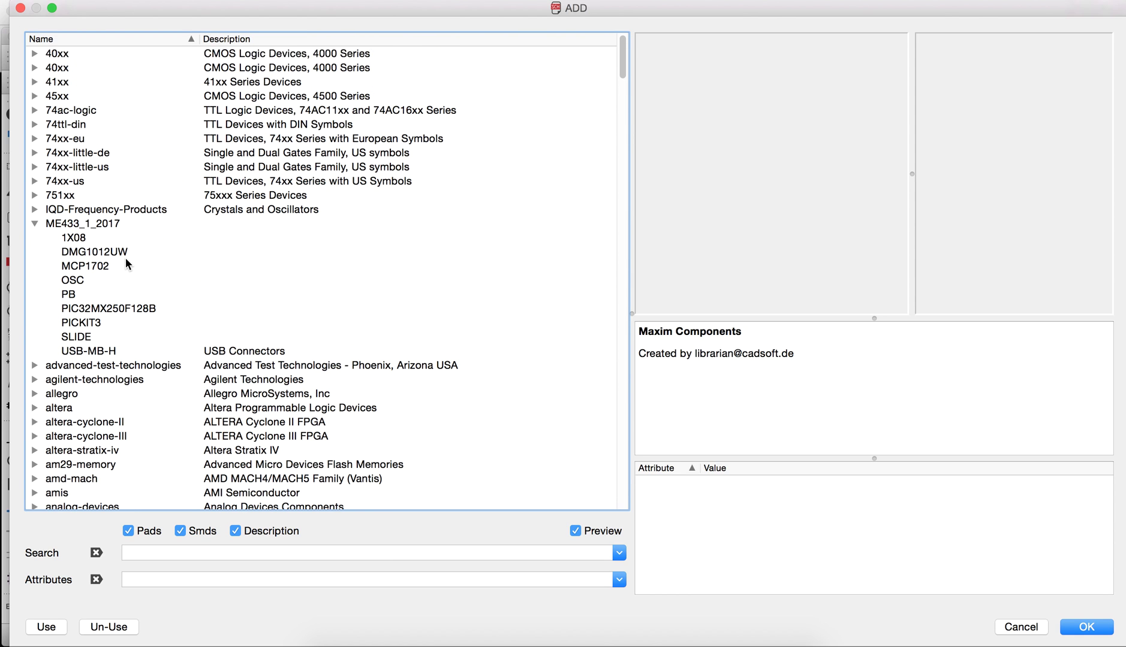
click(98, 226)
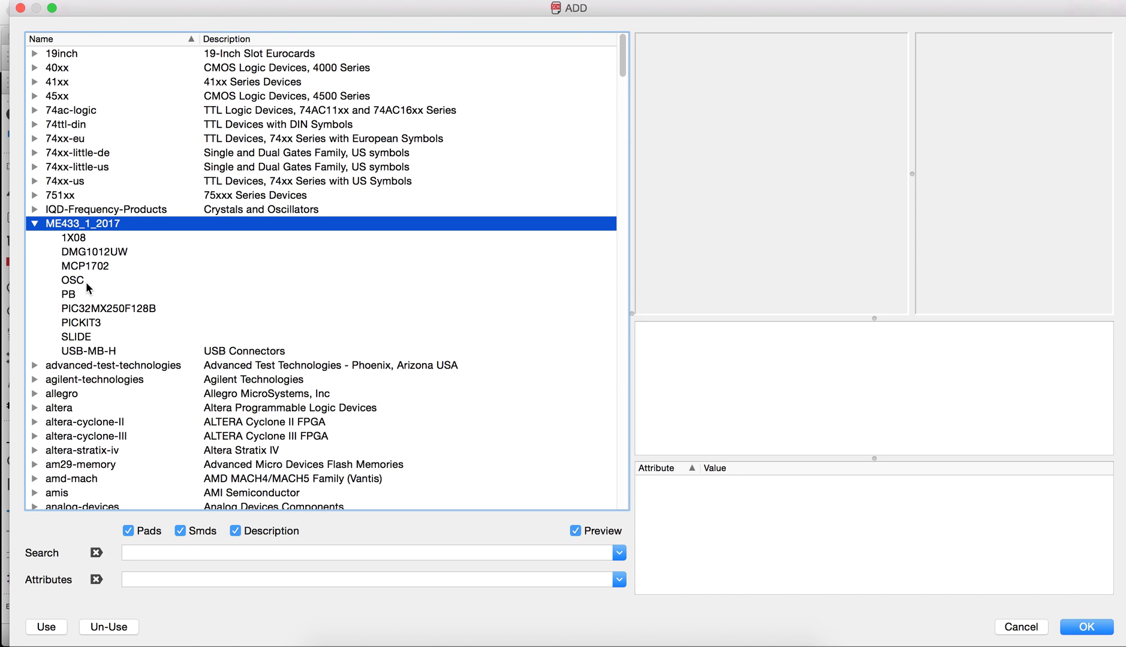
- Place two PB push-button switches, one above the other, below the LEDs
click(79, 295)
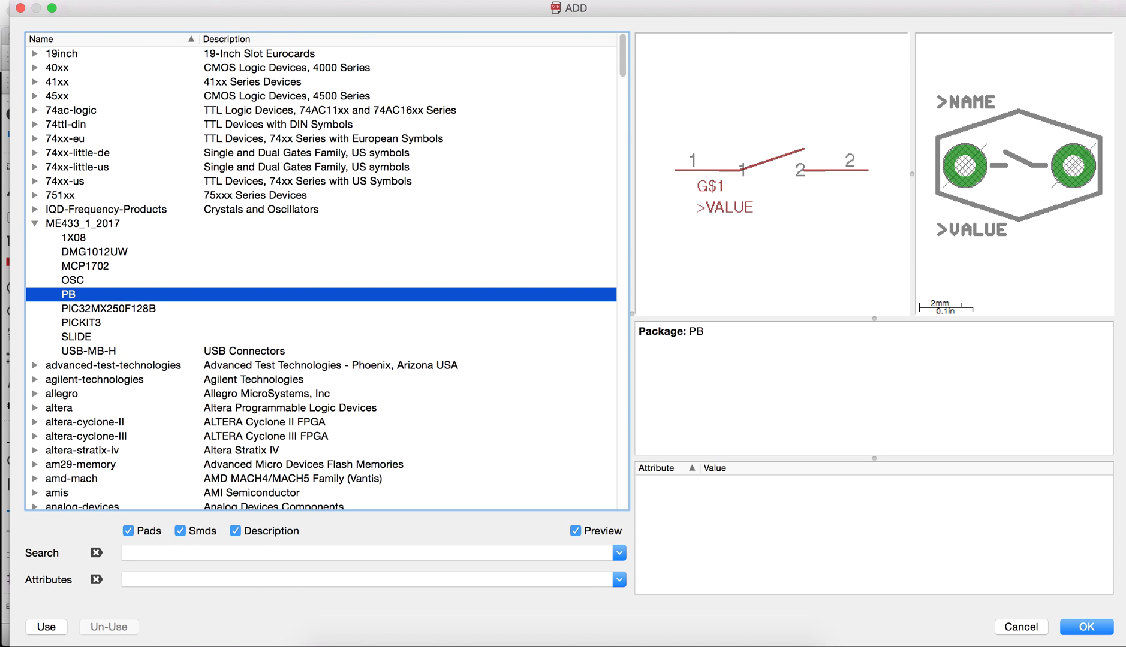
click(1102, 633)
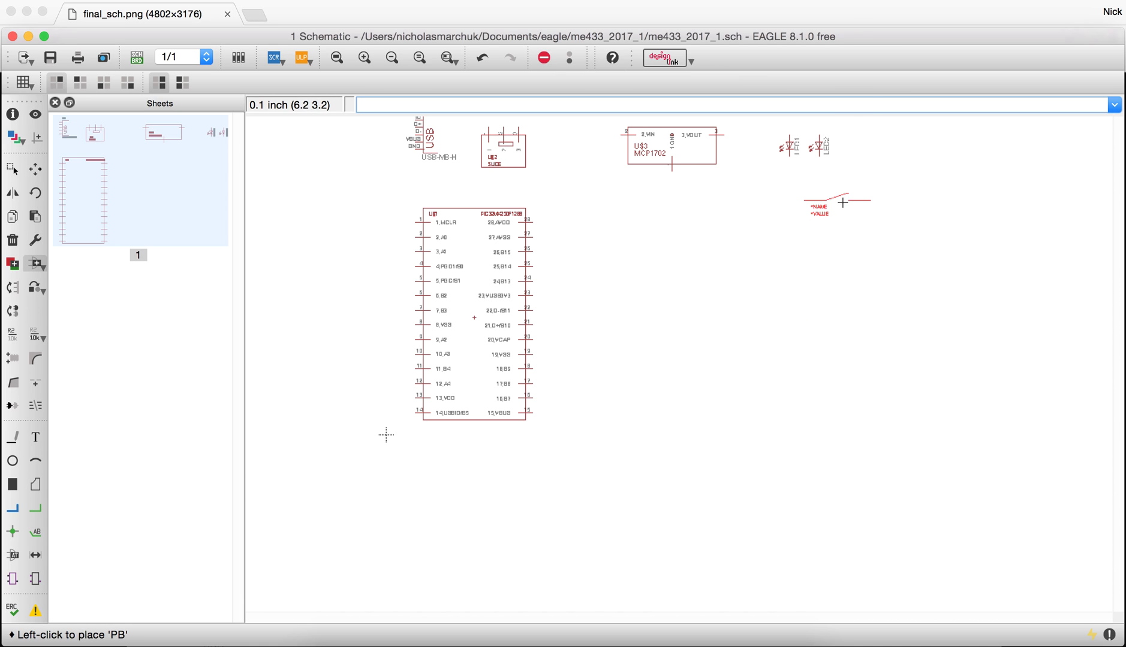
click(877, 200)
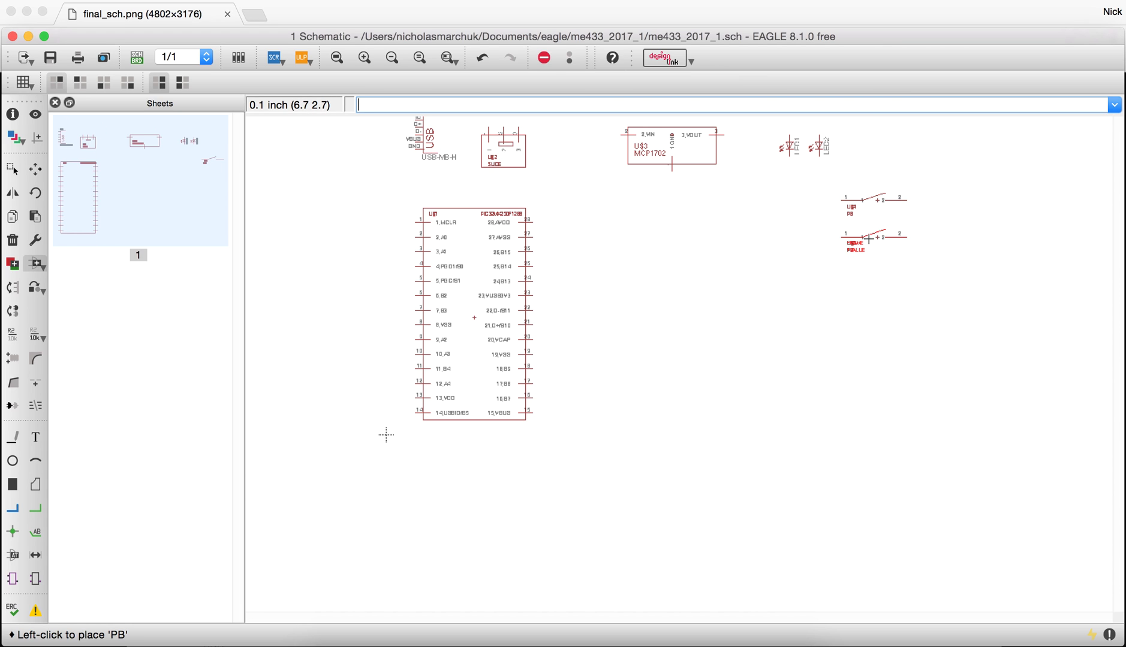
click(869, 238)
click(36, 263)
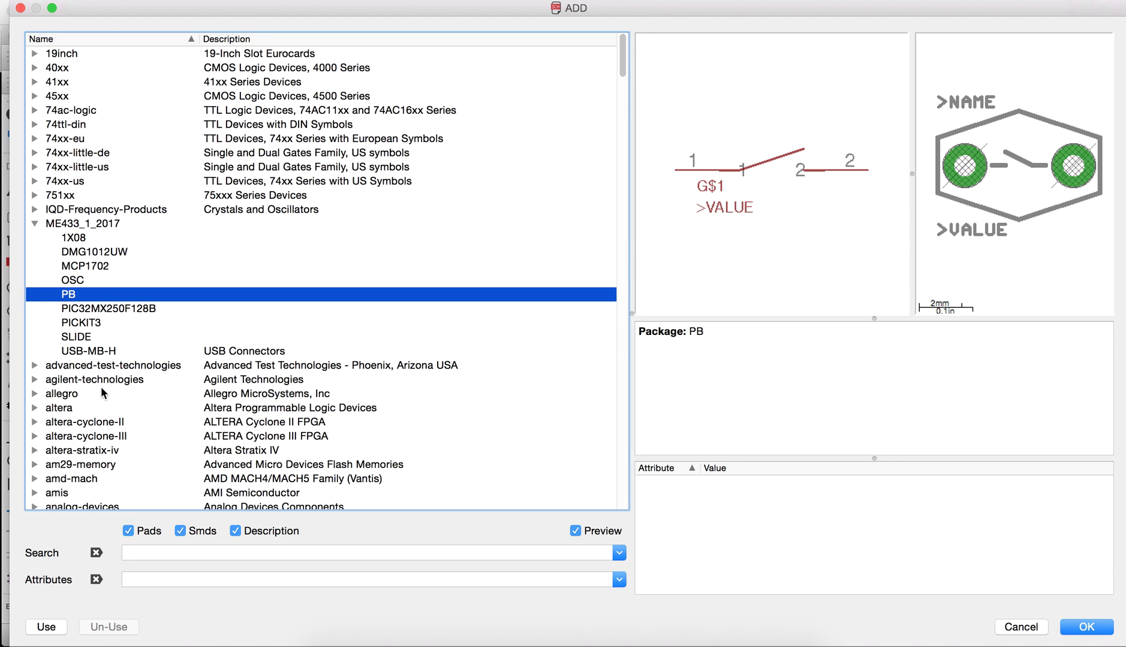
- Select the R-US_0207/10 part from the resistor library's R-US_ group
click(99, 366)
text(rcl)
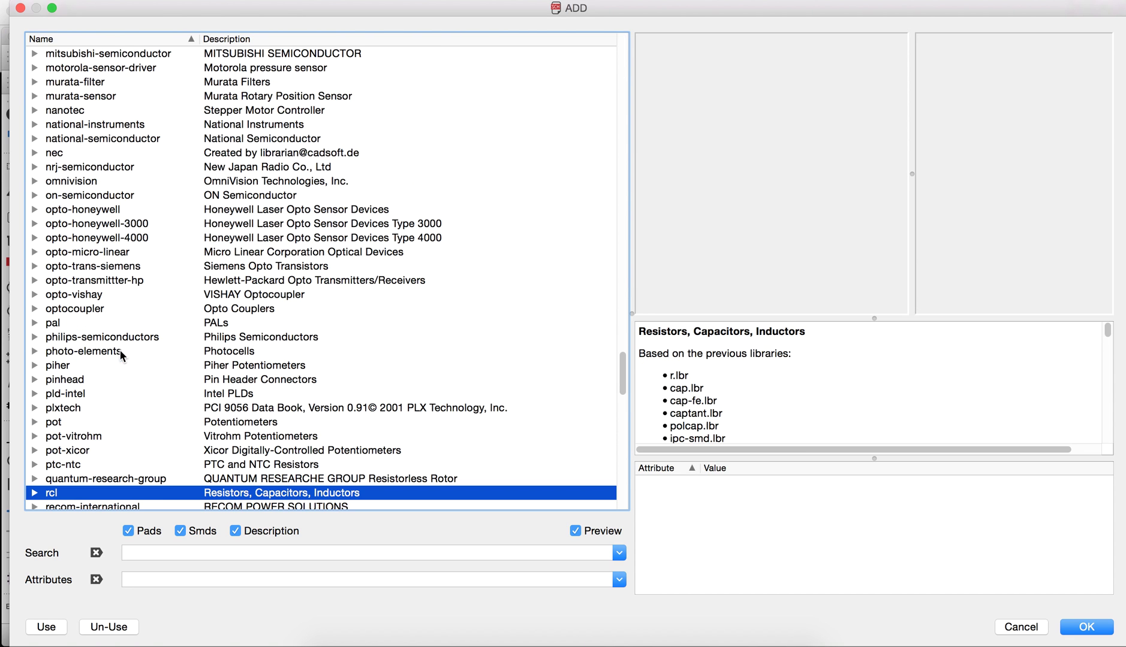
scroll(123, 357, down, 5)
click(58, 393)
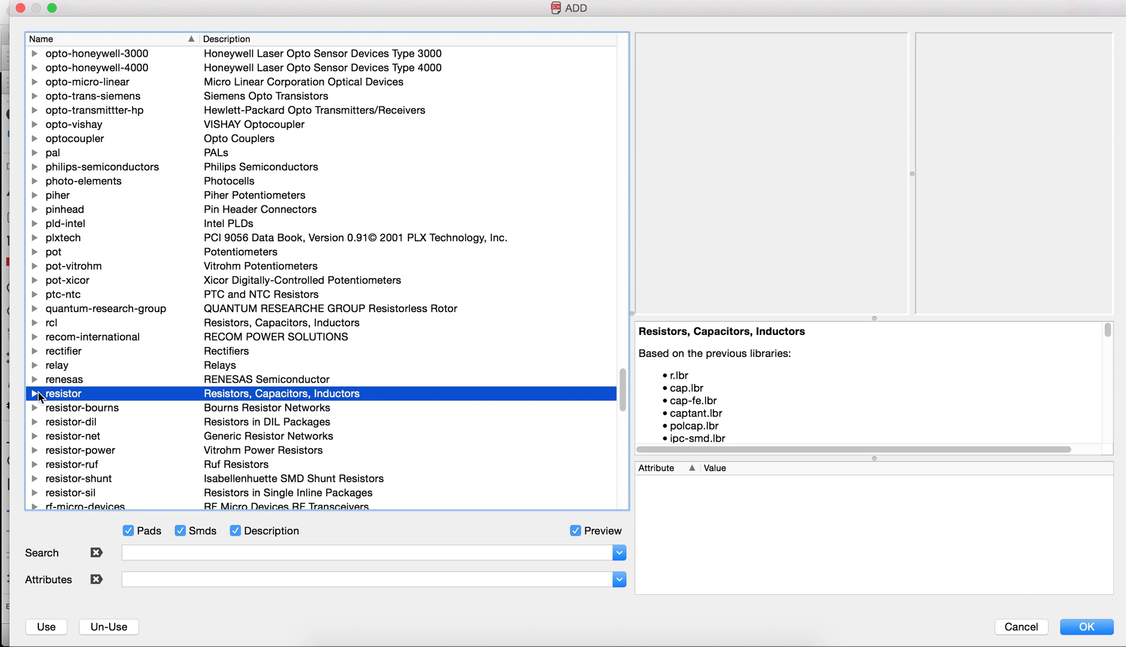
click(35, 393)
scroll(82, 372, down, 4)
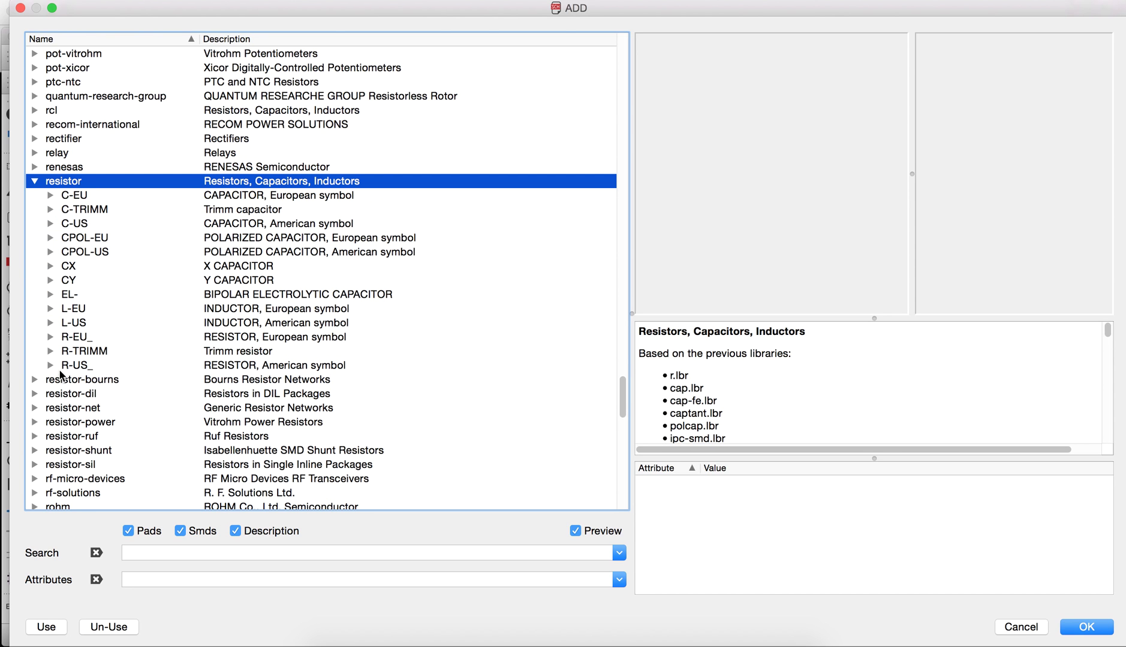
double_click(135, 367)
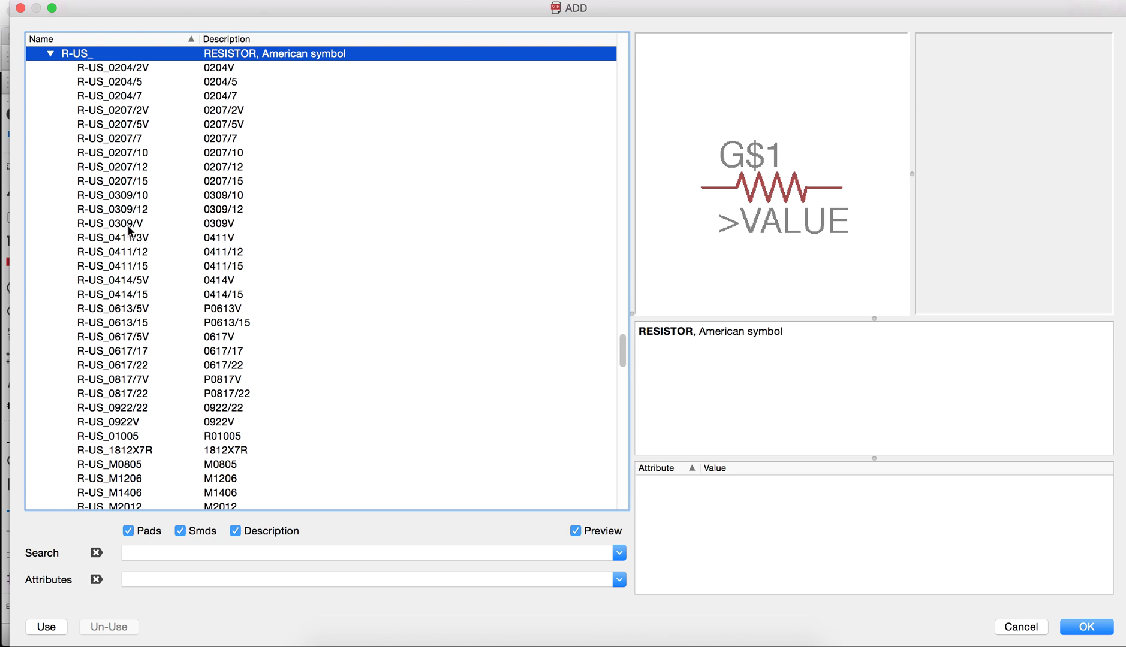
click(131, 168)
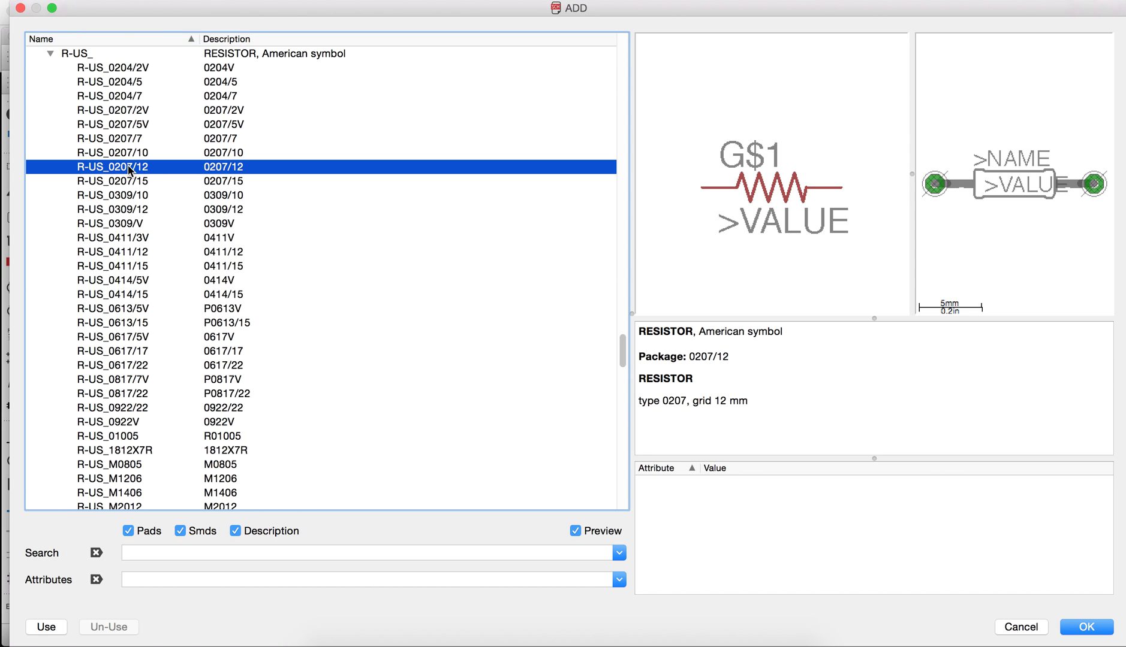
click(132, 153)
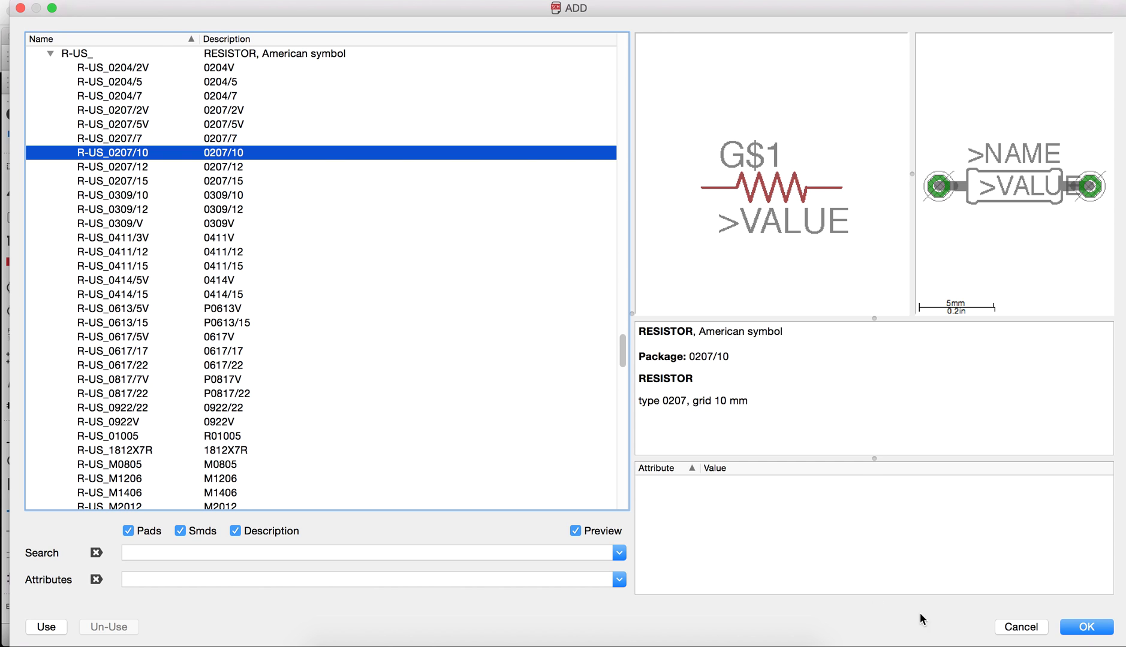
- Place four vertical resistors R1–R4 near the LEDs and push buttons
click(1086, 626)
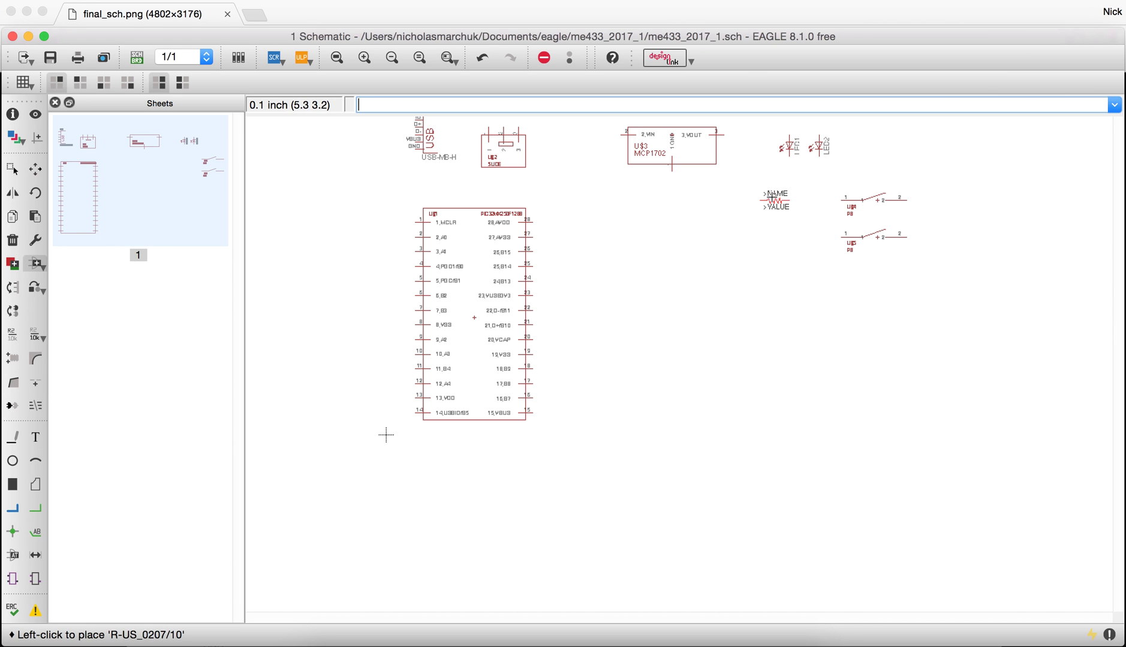
right_click(782, 190)
click(789, 178)
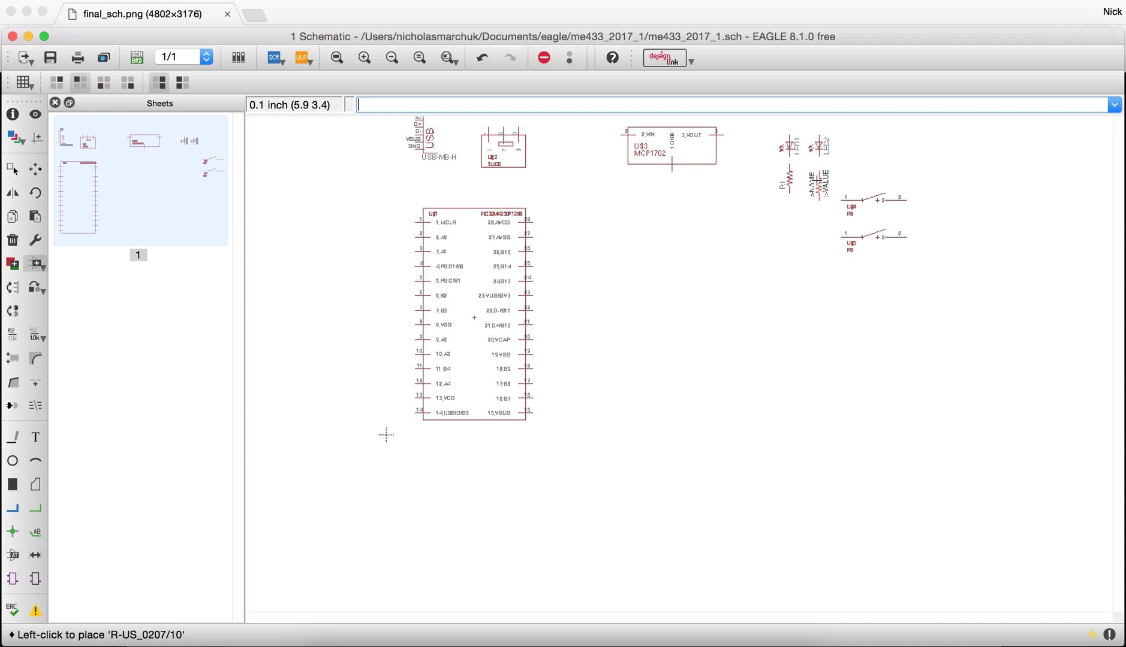
click(819, 179)
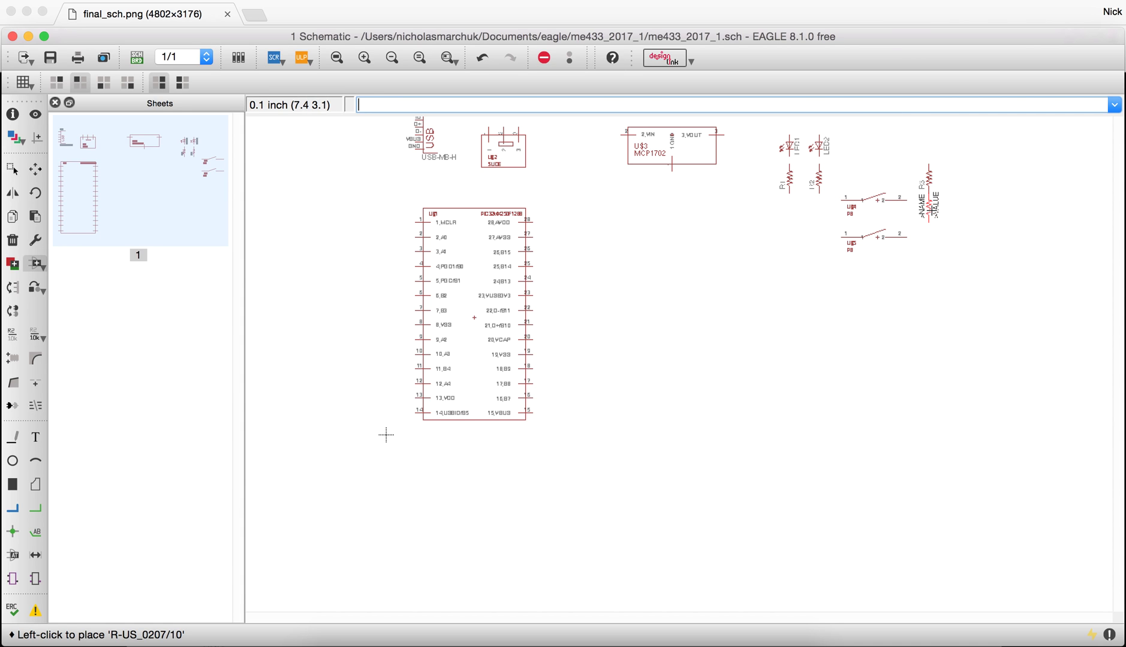
click(928, 230)
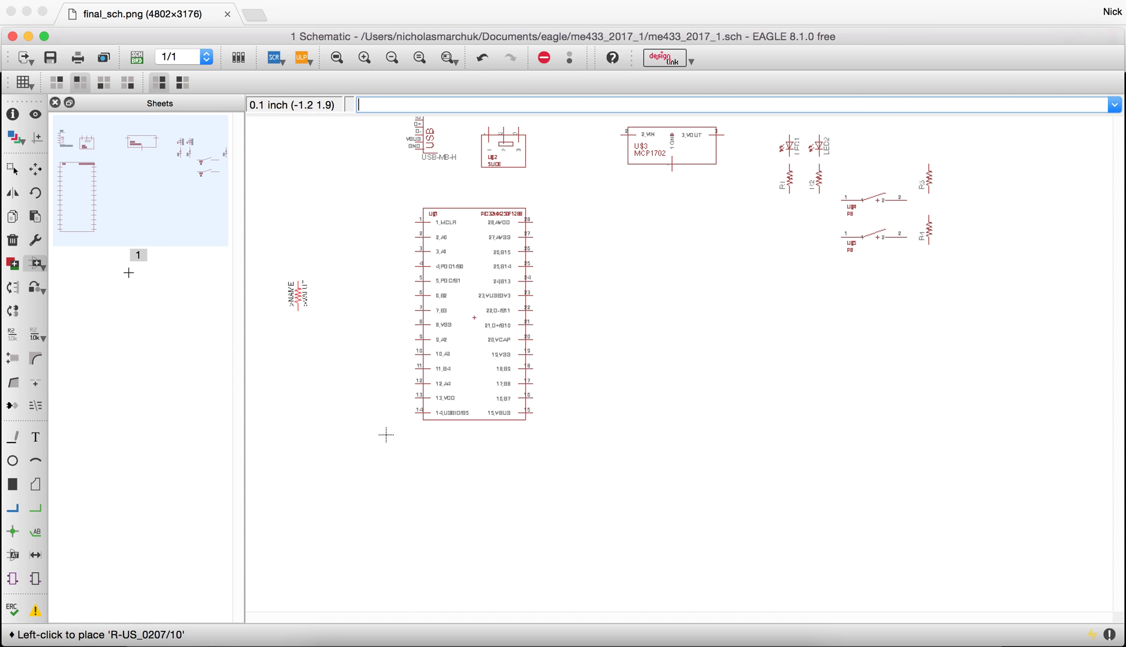
key(Escape)
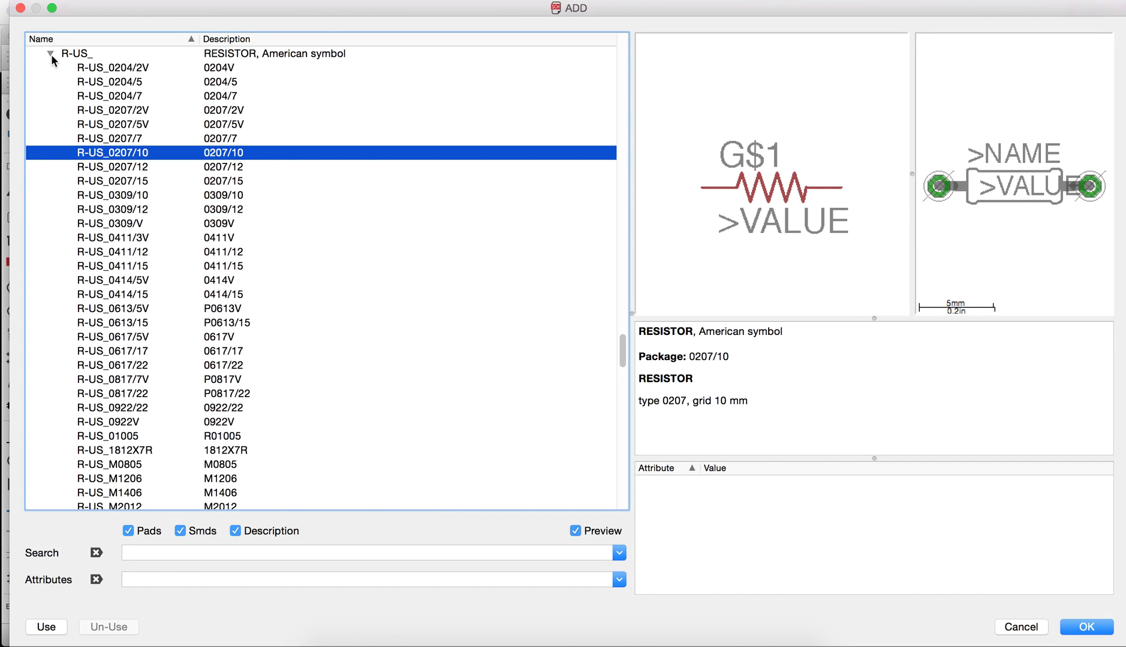
- Compare the C-US capacitor packages and choose C-US025-025X050
click(51, 53)
scroll(143, 242, down, 3)
scroll(144, 241, up, 10)
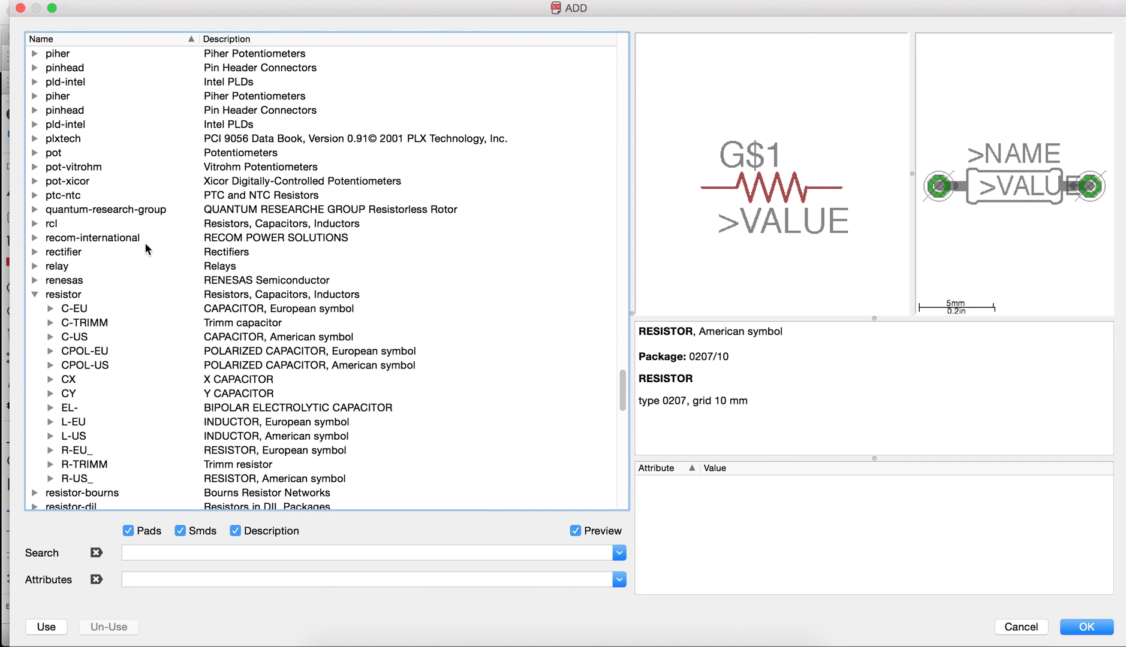
scroll(145, 241, down, 2)
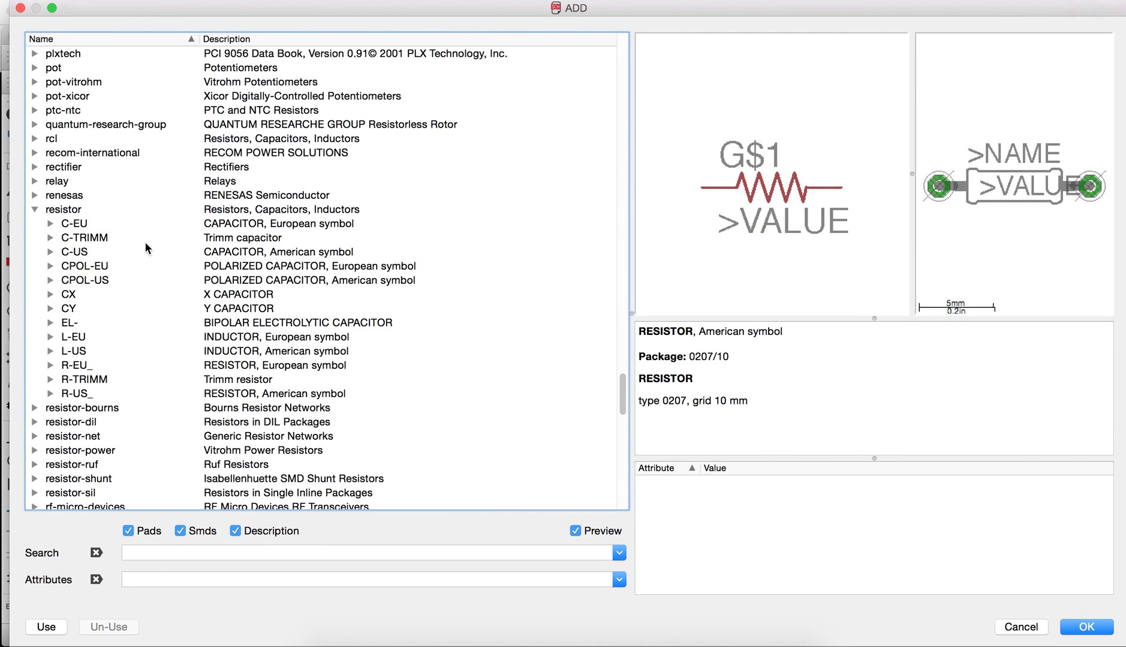
click(49, 252)
click(126, 124)
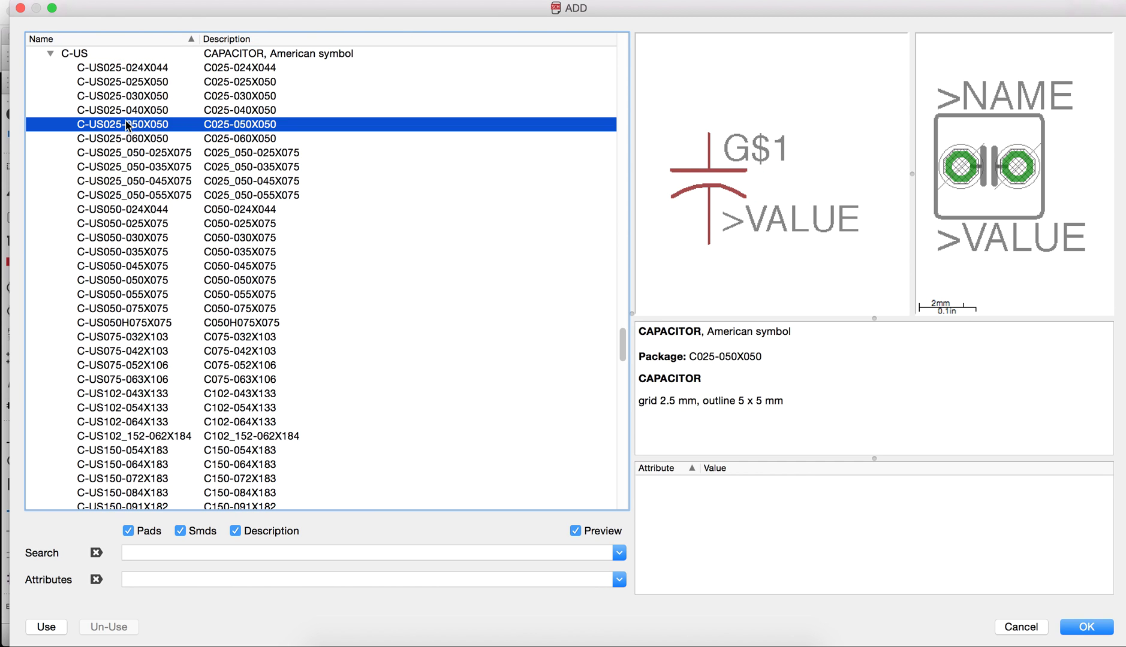
click(144, 84)
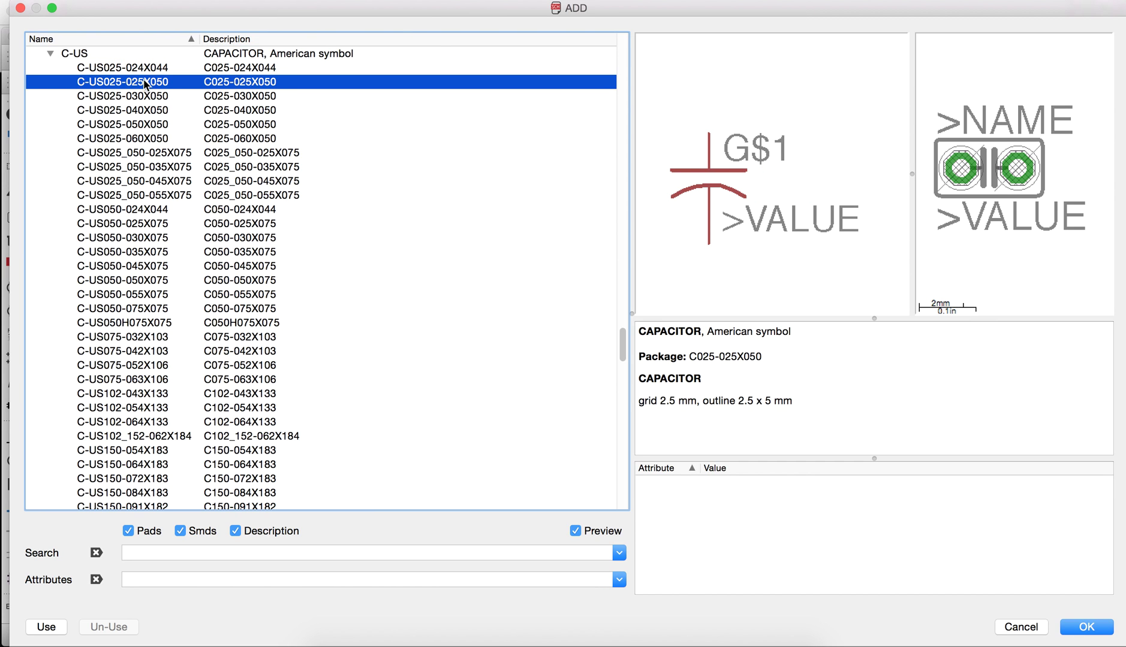
click(146, 69)
click(146, 88)
click(147, 110)
click(147, 98)
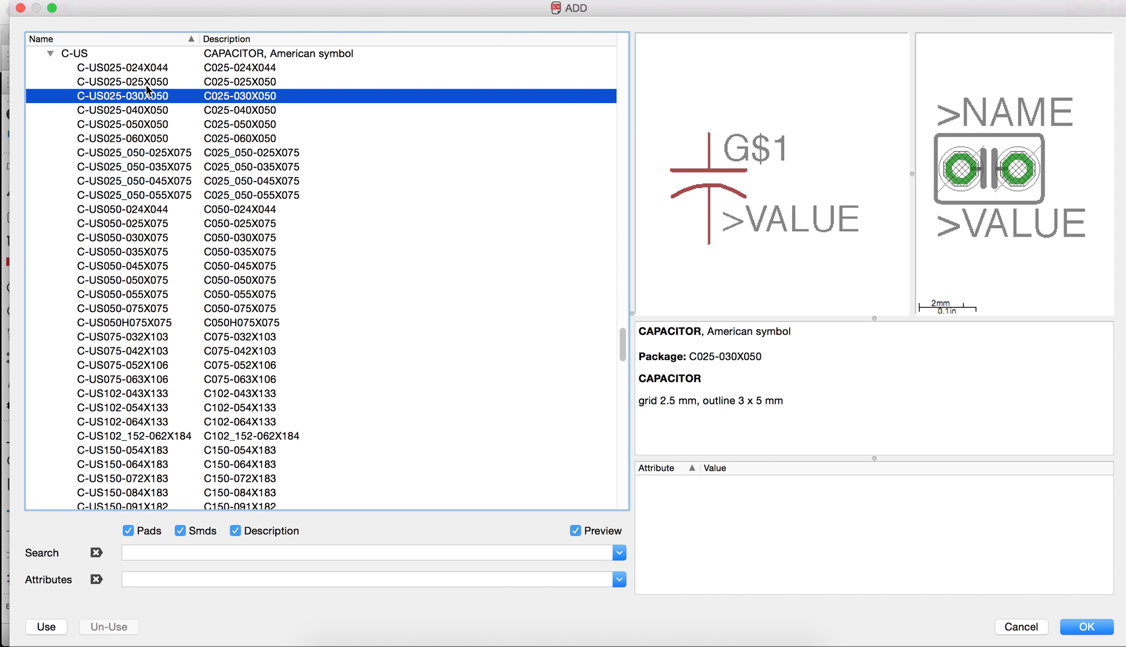
click(148, 82)
click(149, 69)
click(149, 83)
click(150, 97)
click(148, 109)
click(150, 124)
click(147, 84)
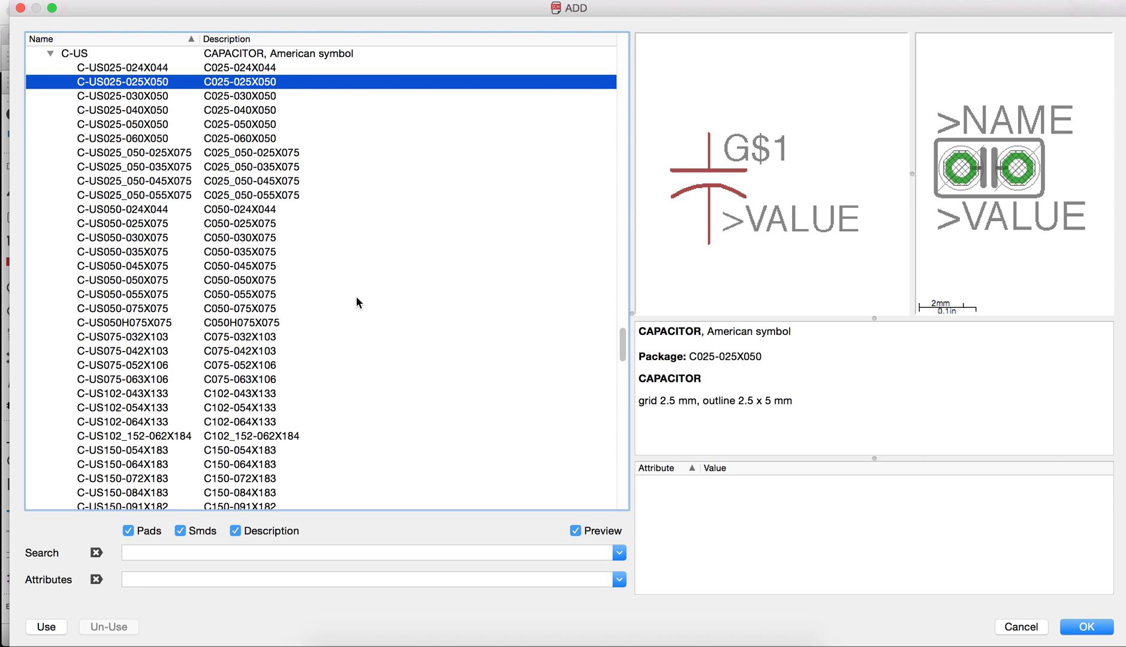
- Place capacitors C1 and C2 around the PIC32 and C3 left of the regulator
click(1084, 628)
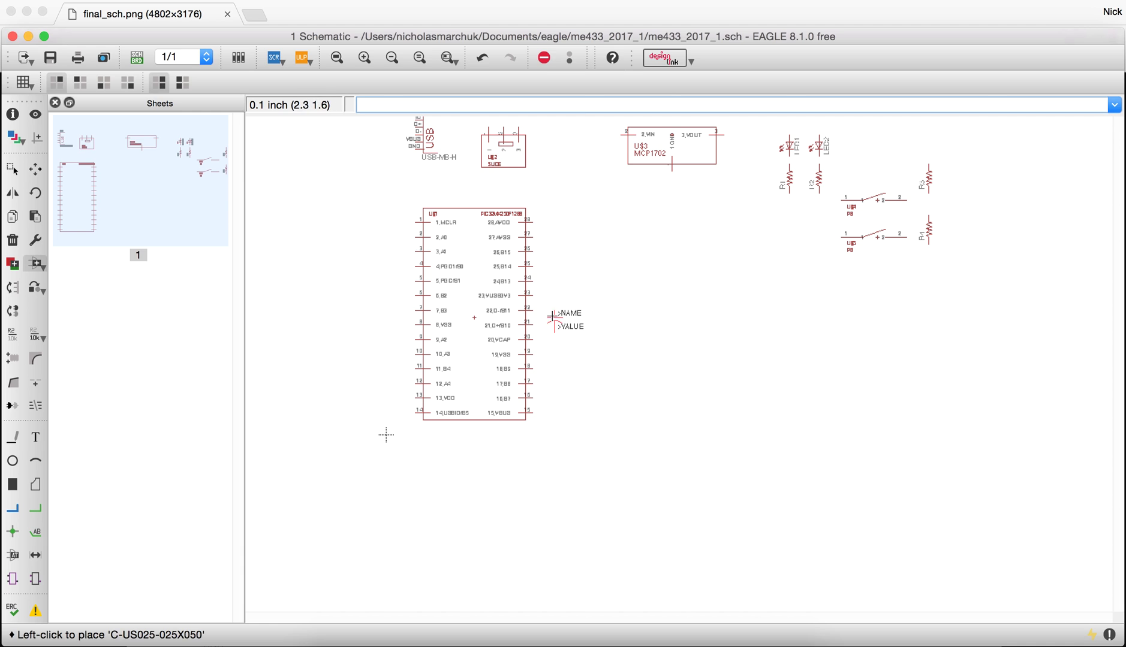
scroll(521, 296, up, 4)
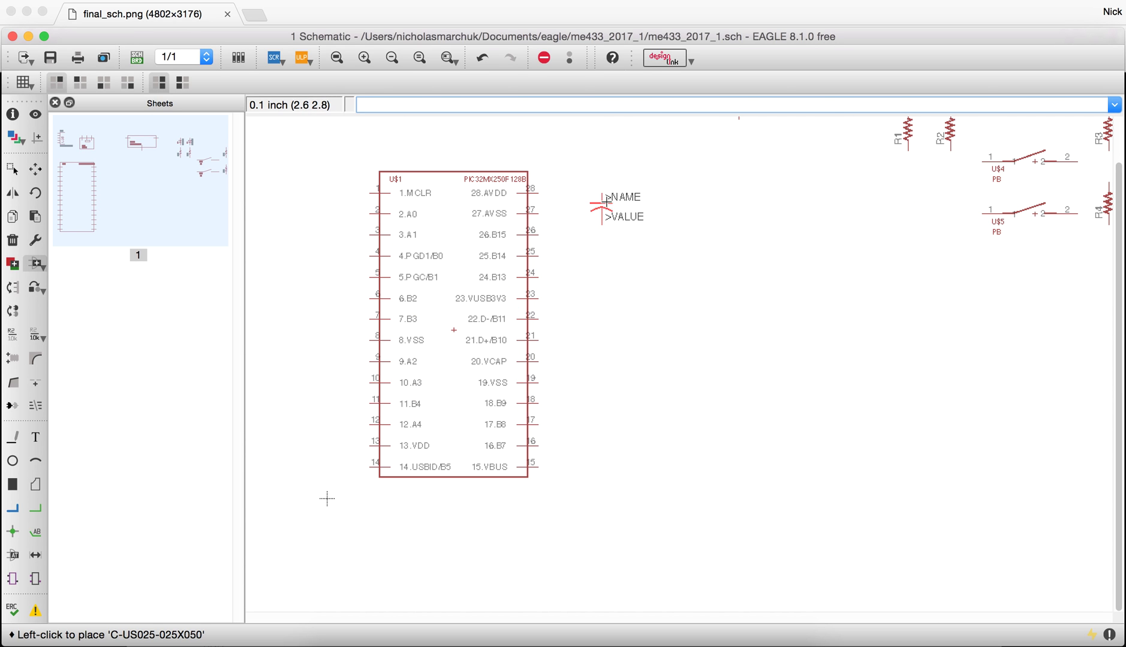
click(611, 204)
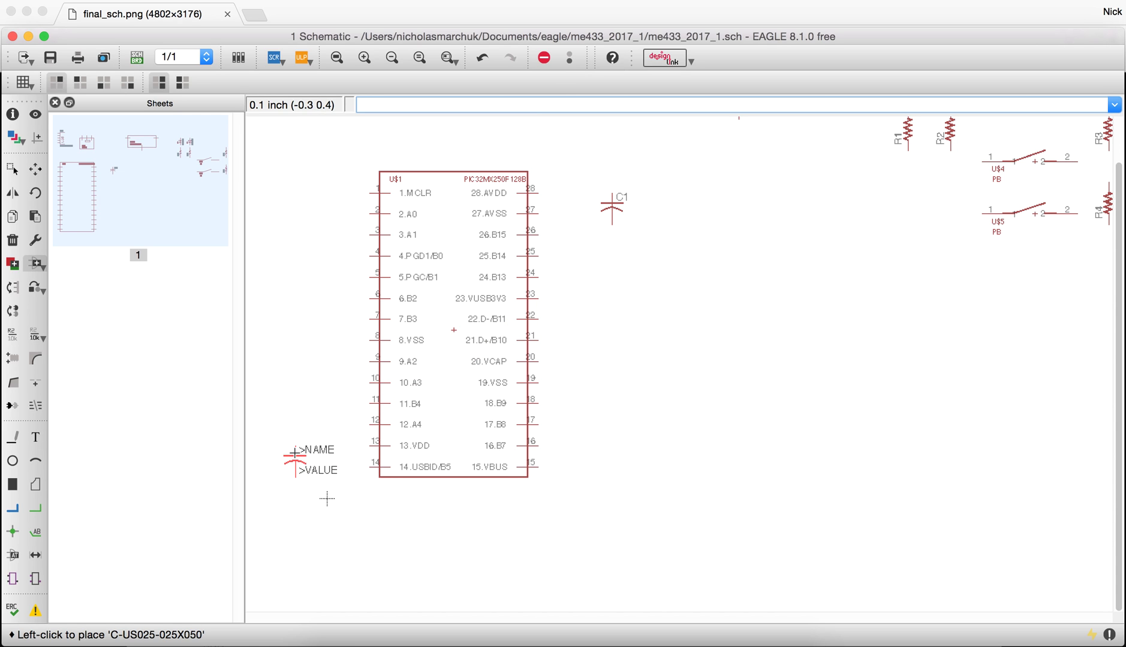
click(295, 459)
scroll(427, 495, down, 5)
scroll(427, 495, down, 2)
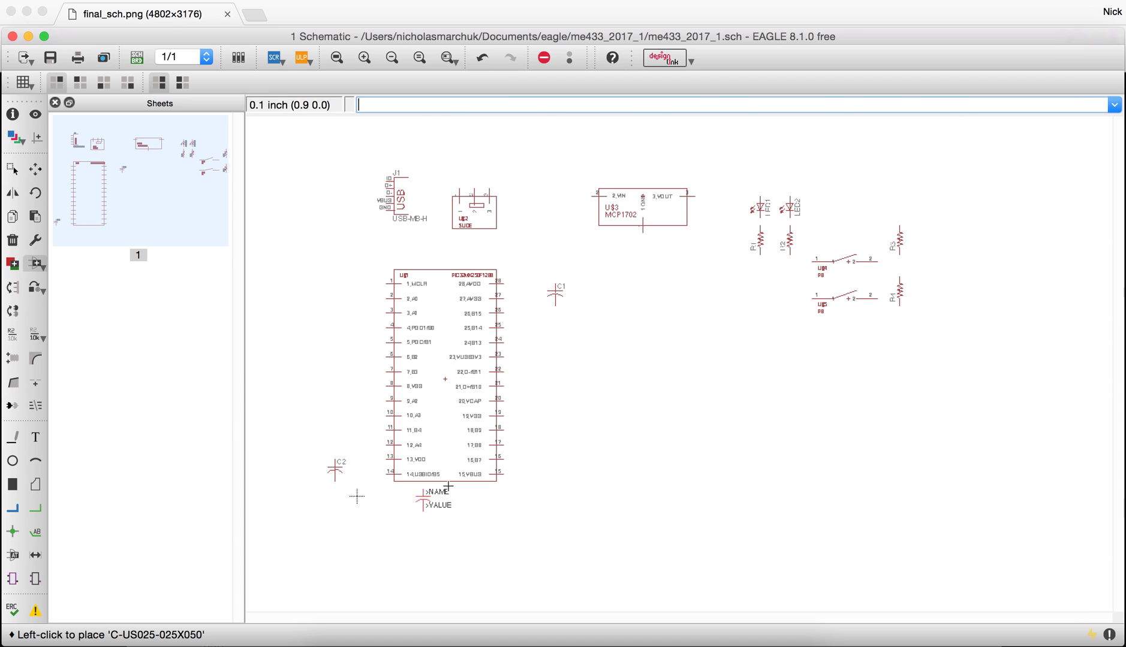
click(569, 206)
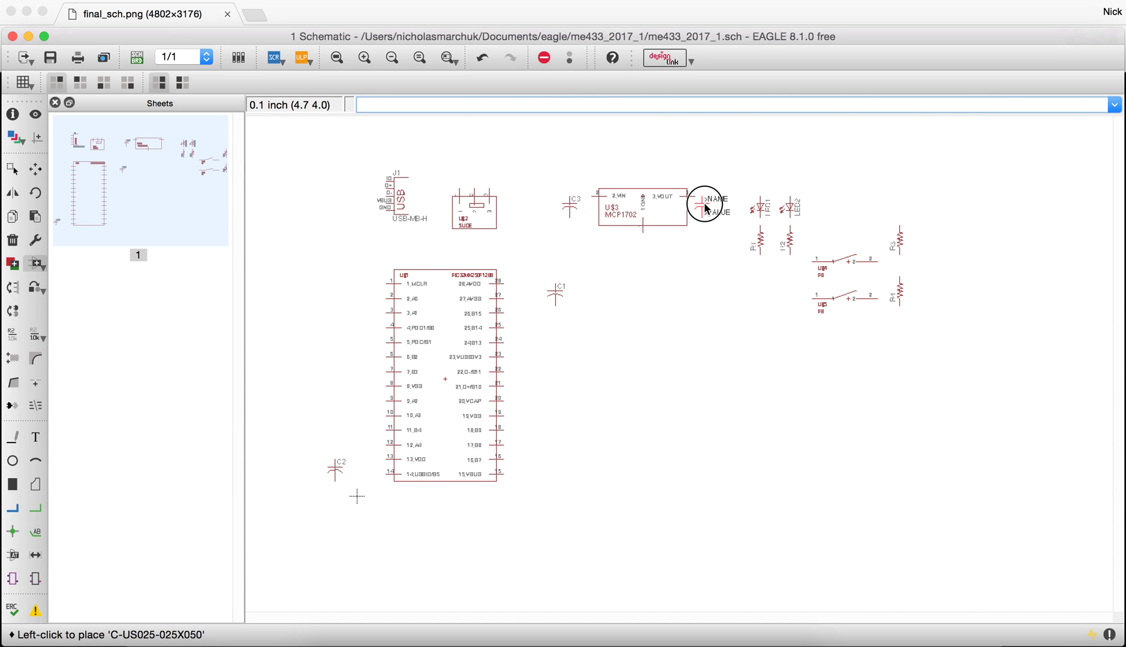
- Compare the CPOL-US polarized capacitor packages and choose CPOL-USB45181B
click(36, 264)
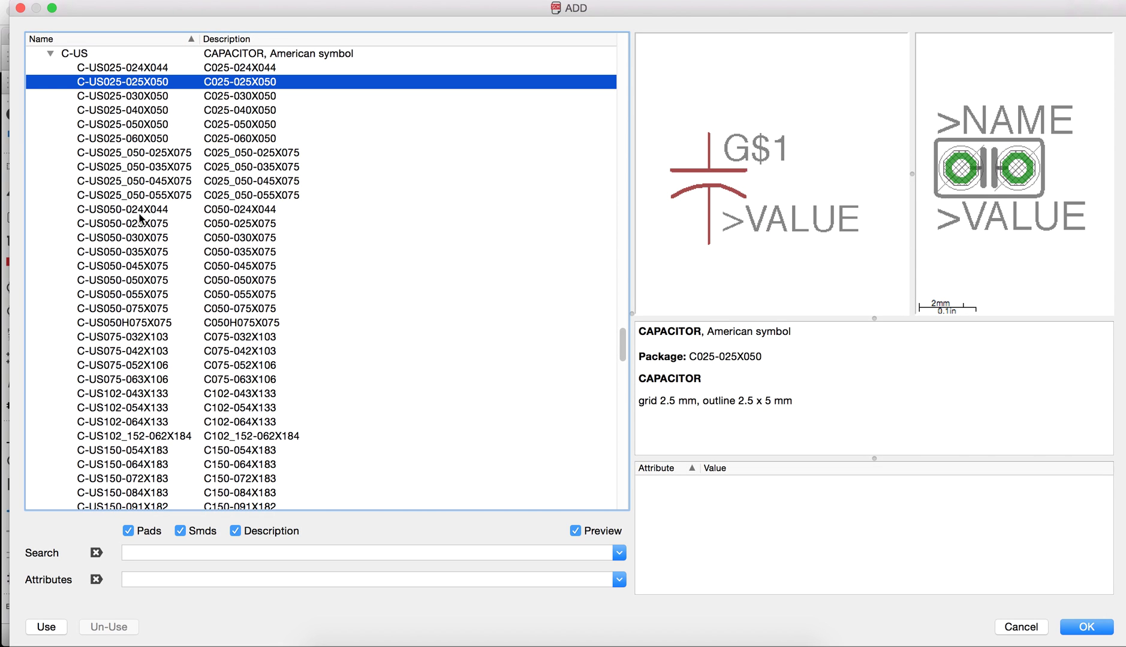
click(51, 54)
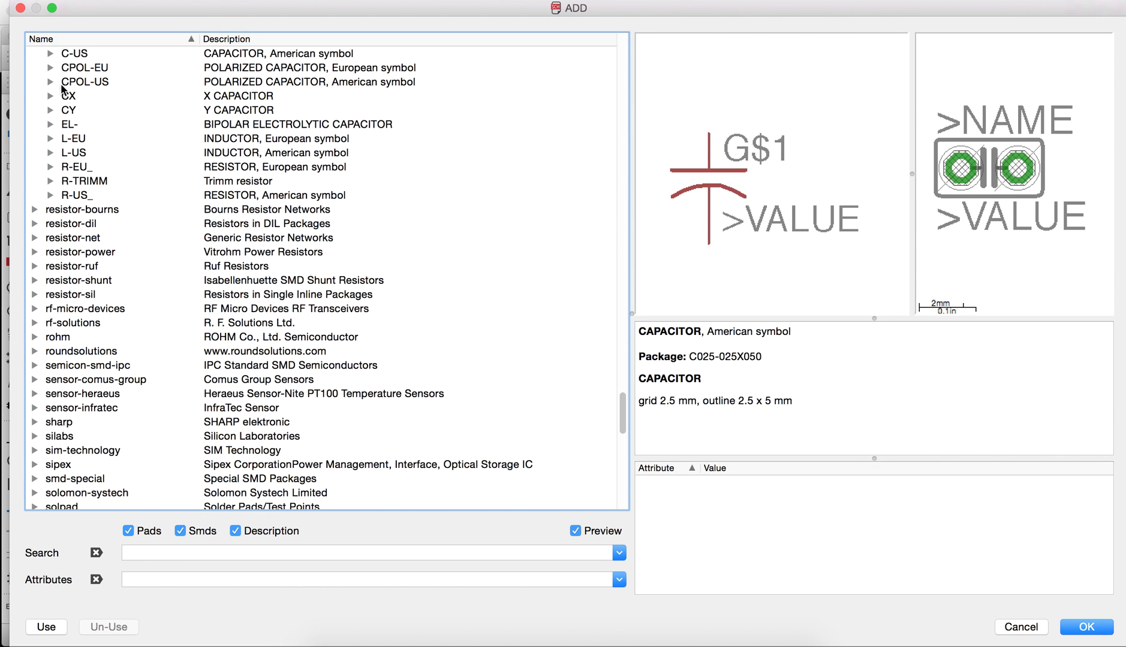
click(51, 82)
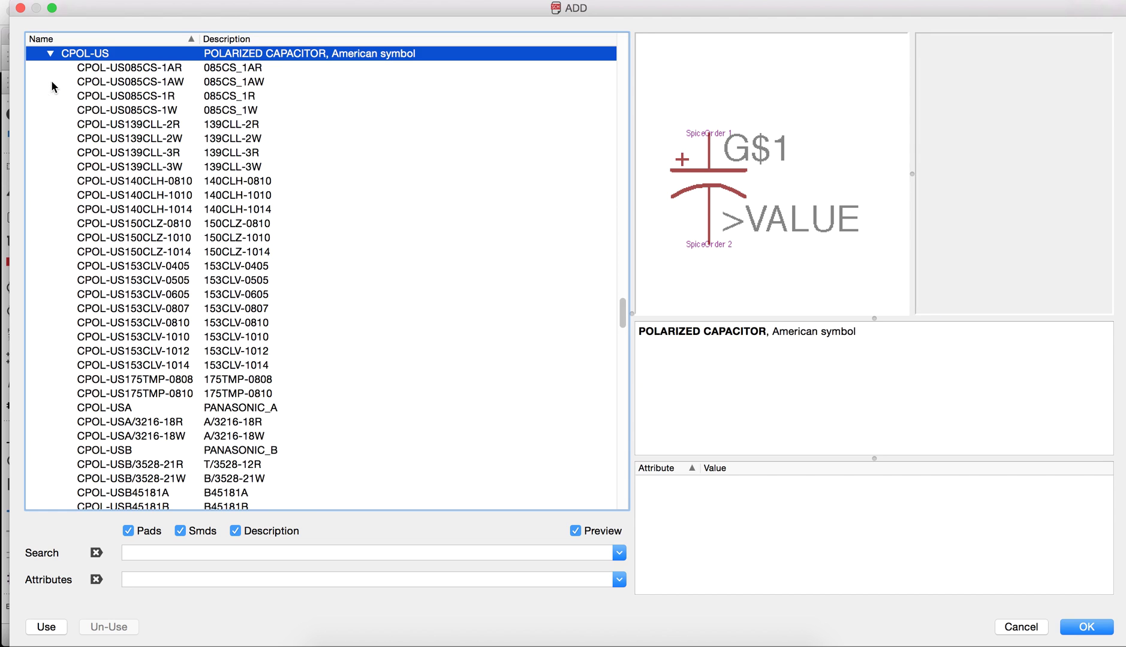
click(110, 109)
click(148, 223)
click(137, 351)
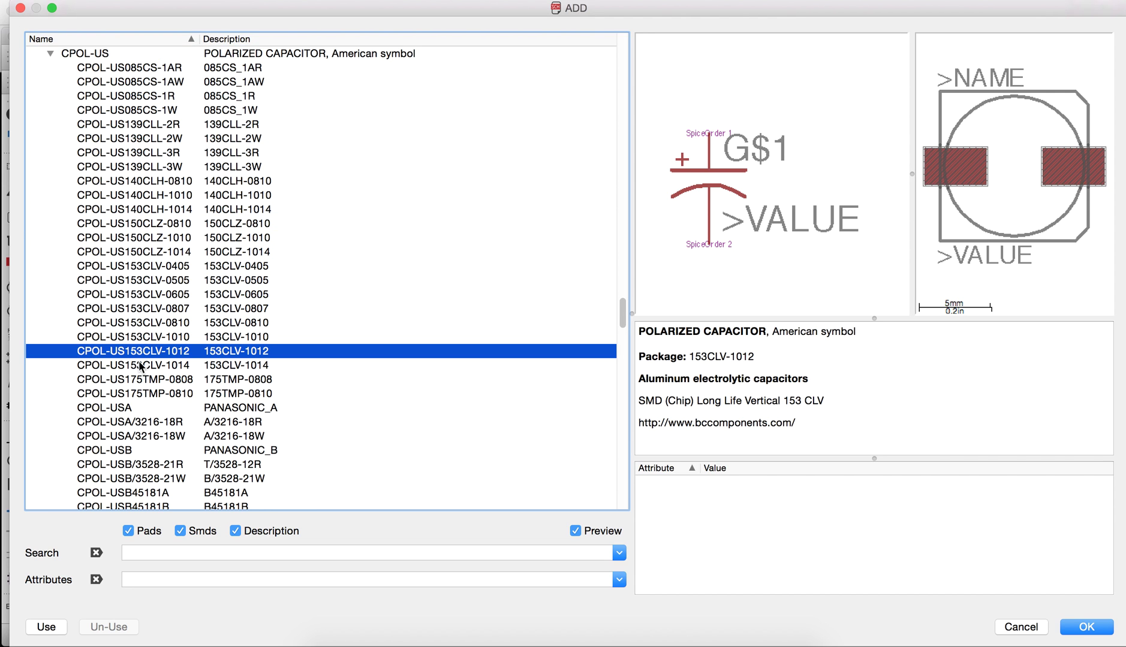
click(144, 423)
click(155, 494)
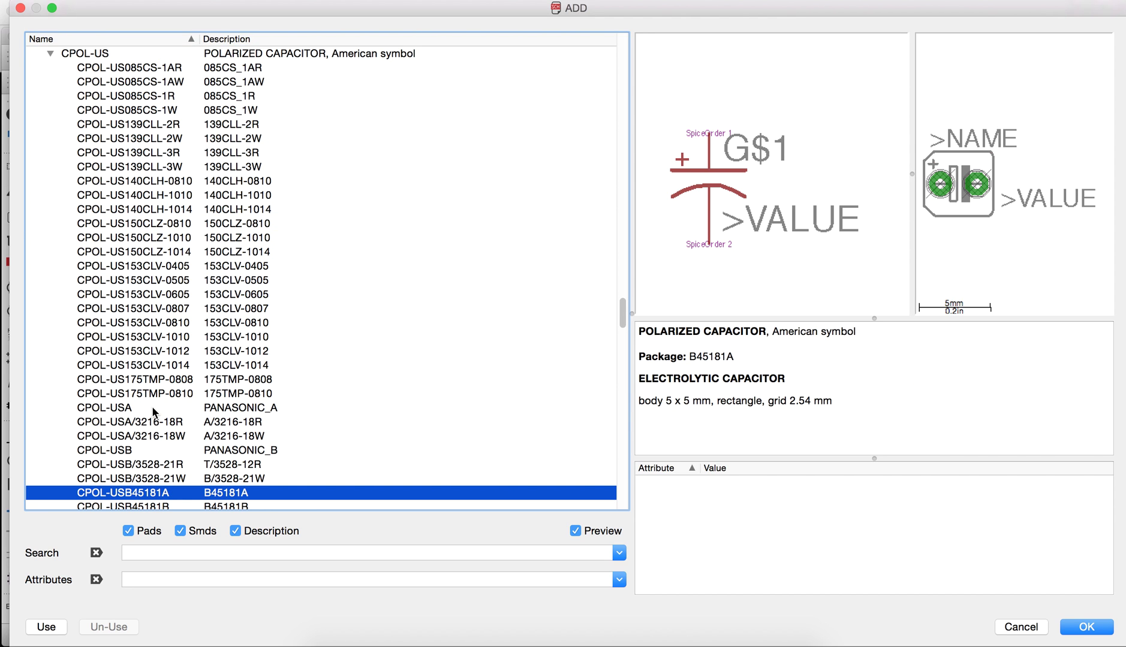
scroll(152, 405, down, 2)
click(152, 394)
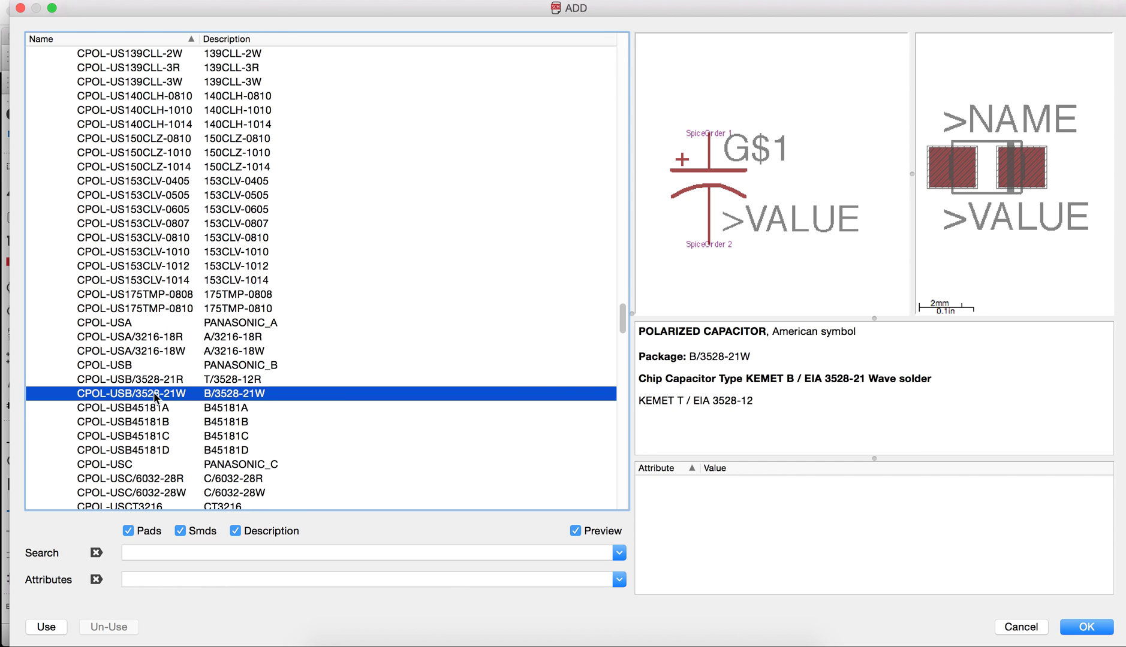
click(154, 412)
click(154, 423)
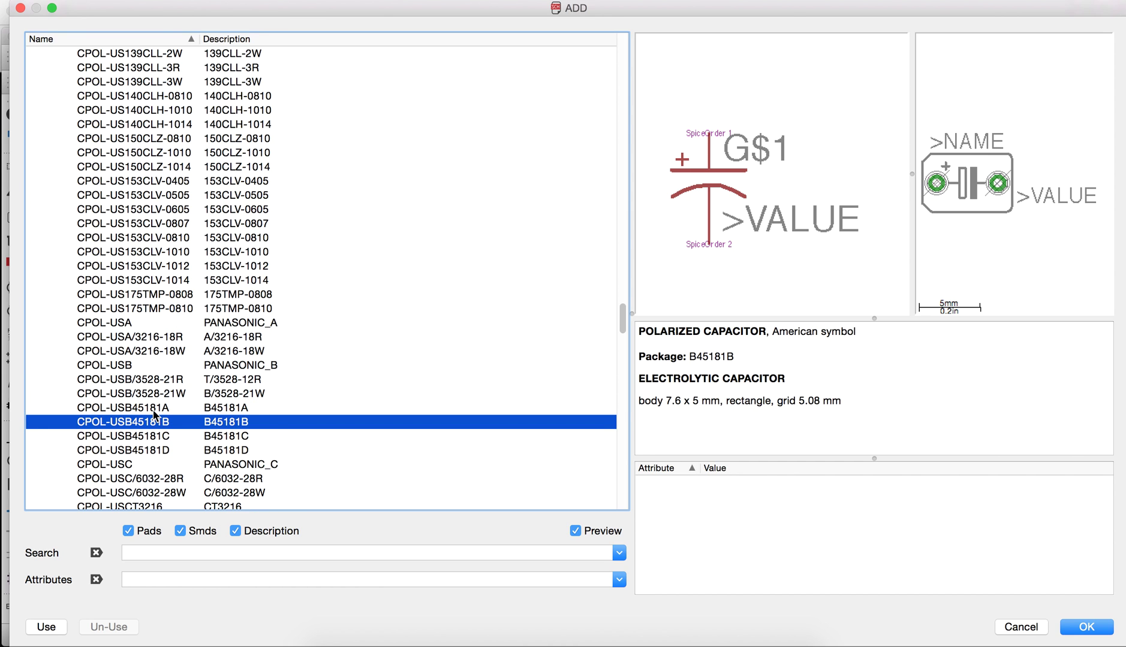
click(154, 412)
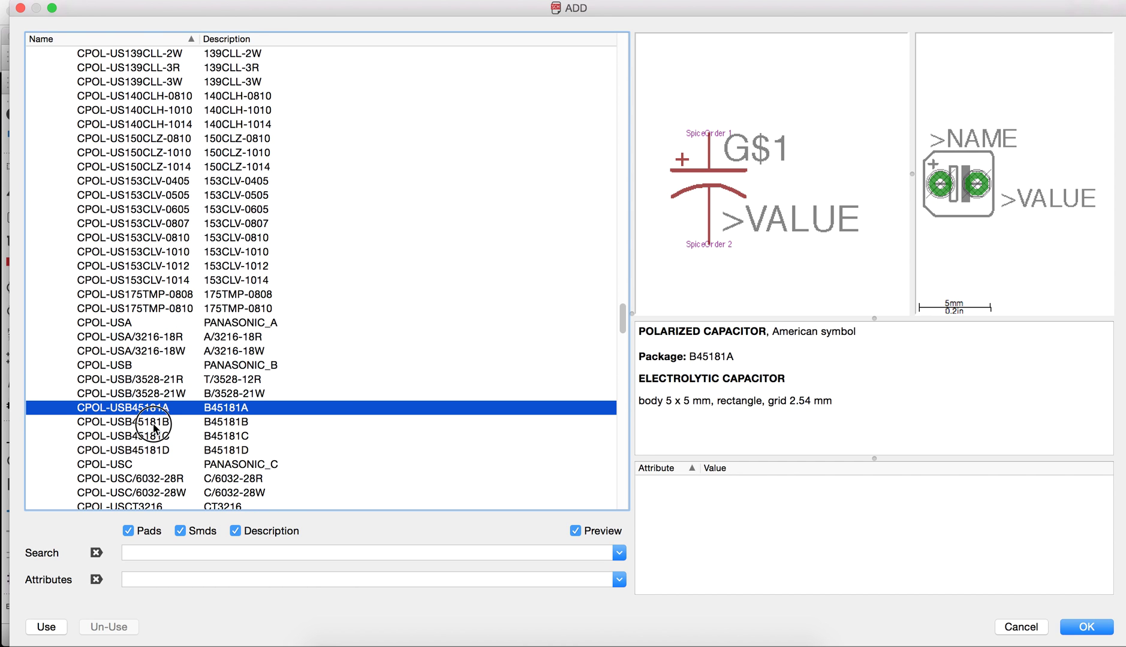
click(155, 423)
- Place C5 beside the PIC32 and C6 next to C4 at the regulator
click(1086, 627)
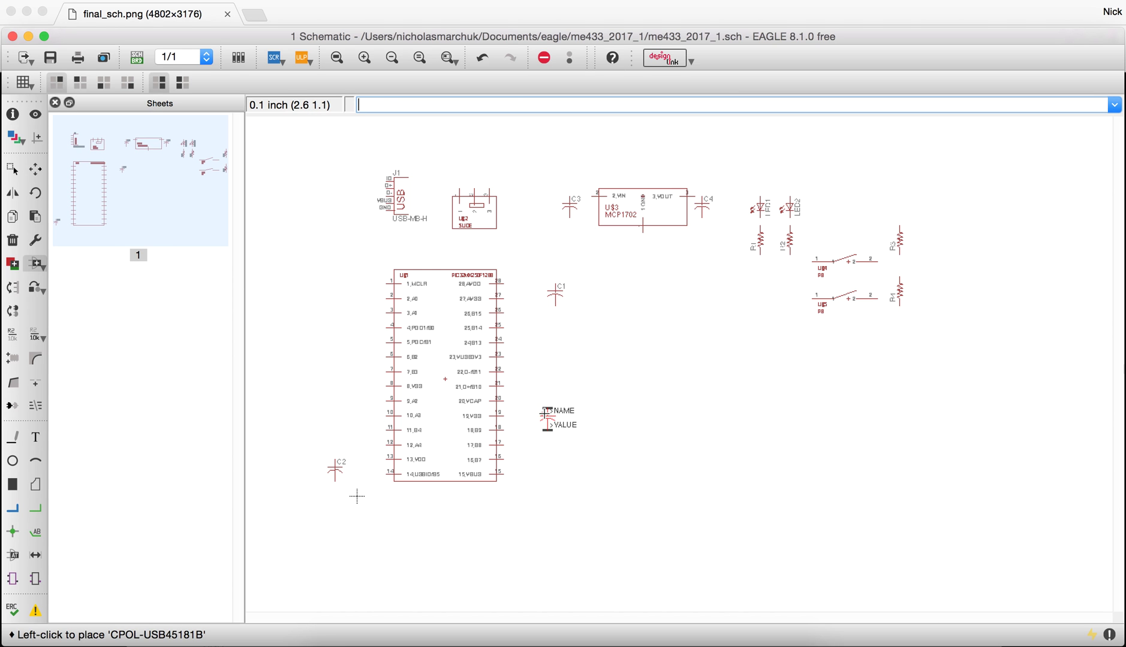
click(556, 412)
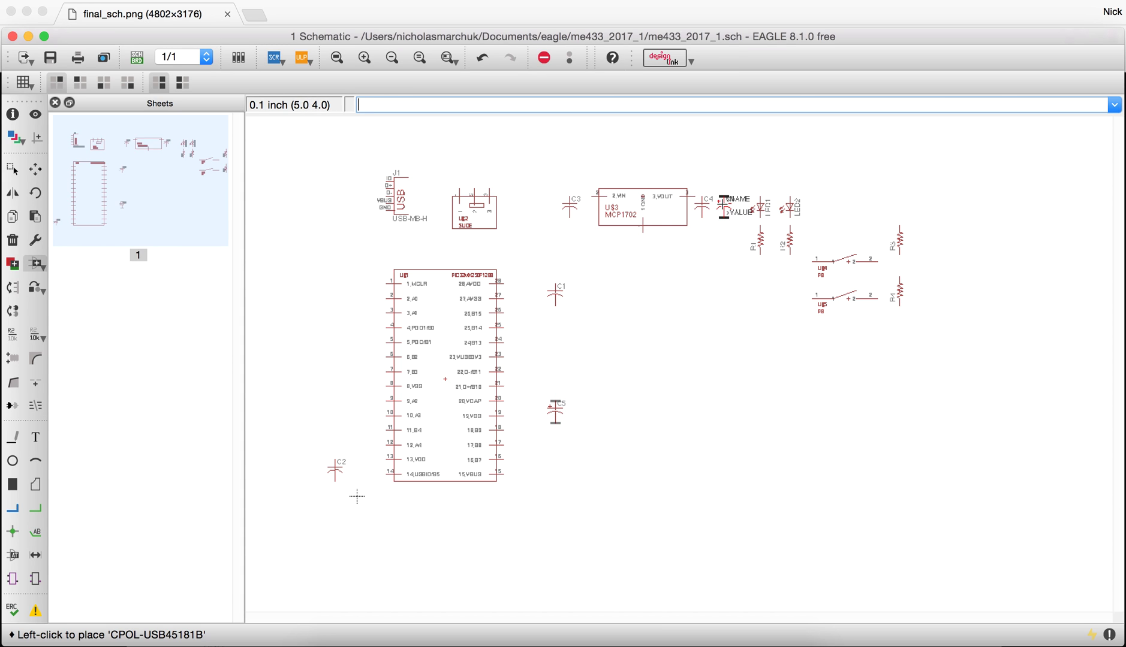
click(724, 207)
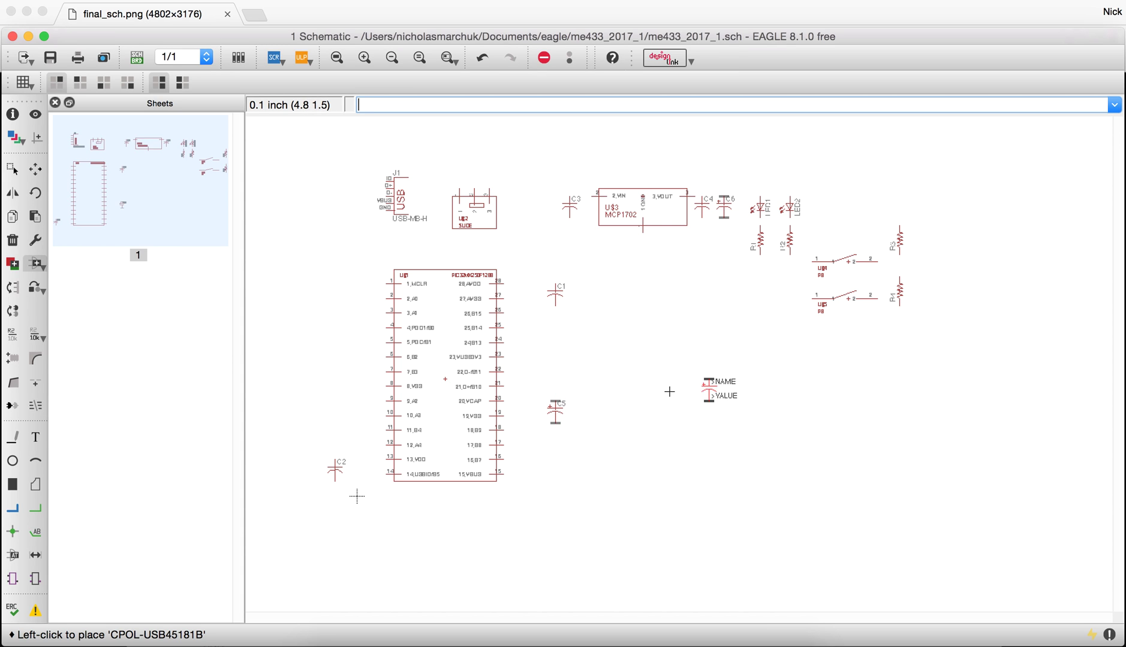
click(36, 265)
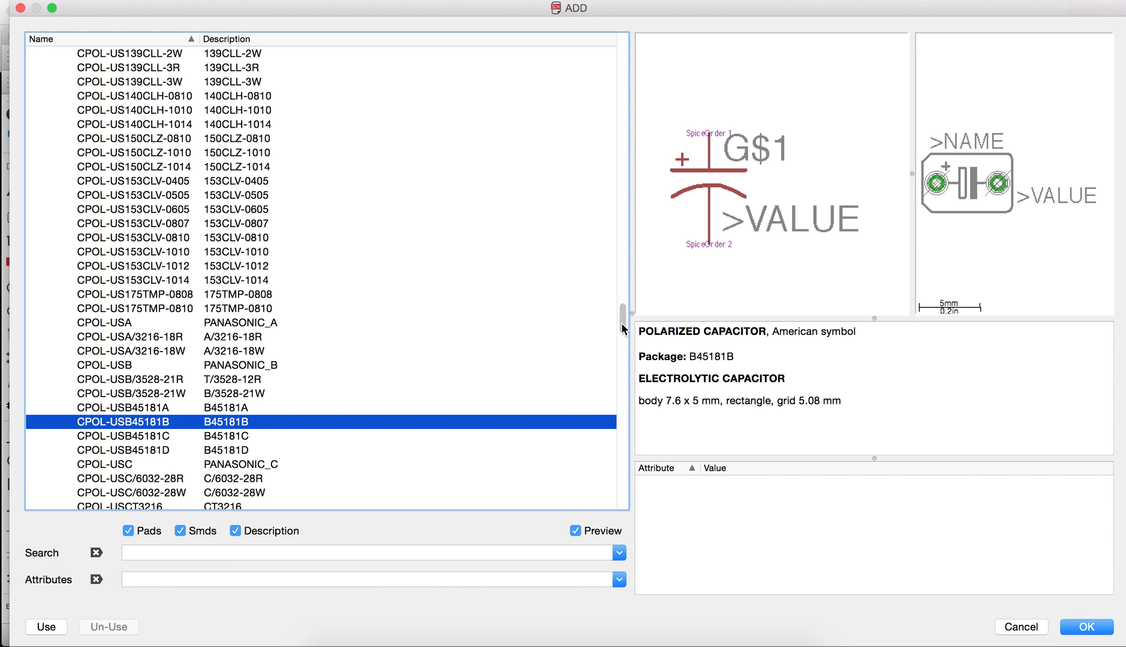
- Place two 1X08 pin headers from ME433_1_2017, the second one (U$7) below the first
mouse_move(621, 322)
mouse_down()
mouse_move(626, 284)
mouse_move(625, 303)
mouse_up()
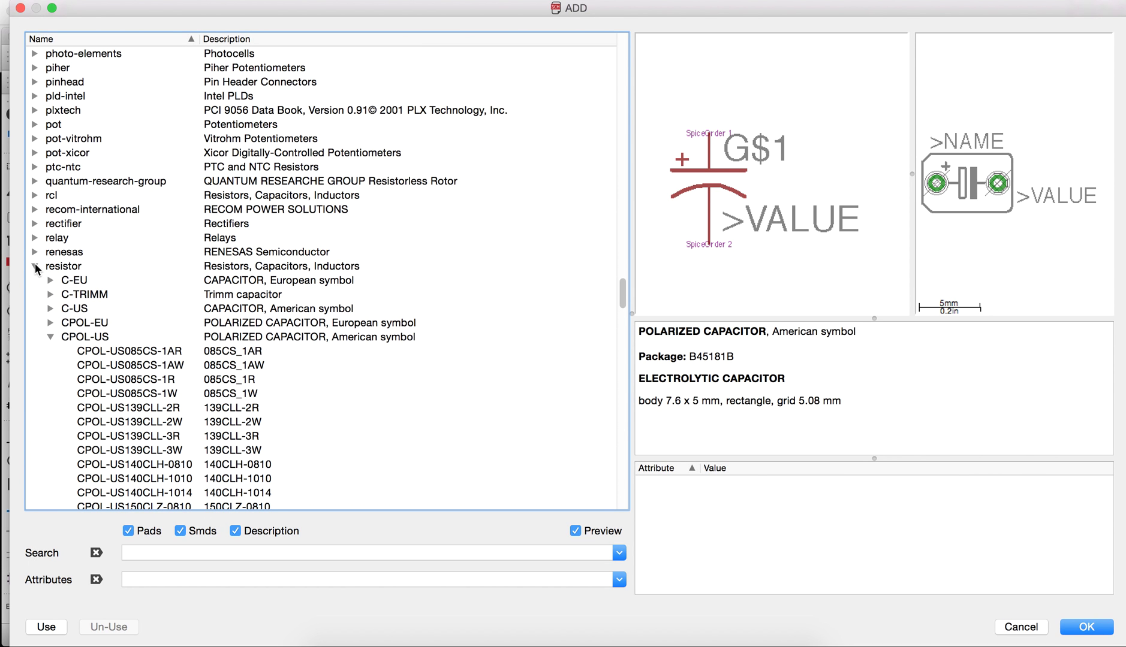
click(35, 265)
drag(624, 397, 624, 70)
scroll(266, 162, down, 2)
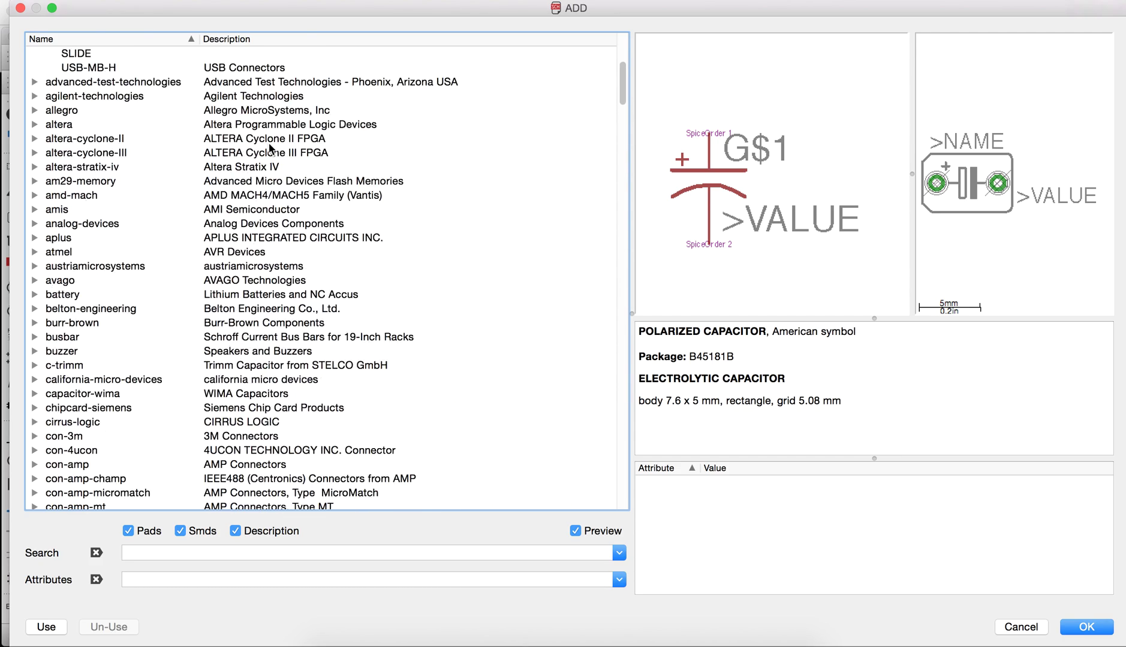
scroll(267, 161, up, 4)
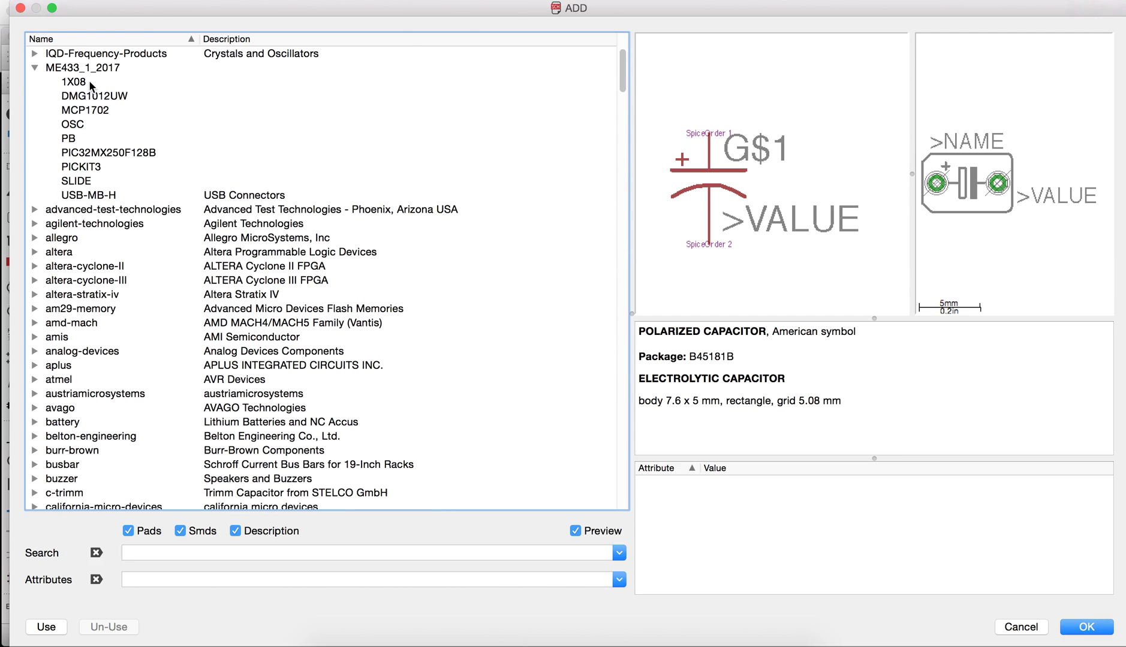
click(89, 82)
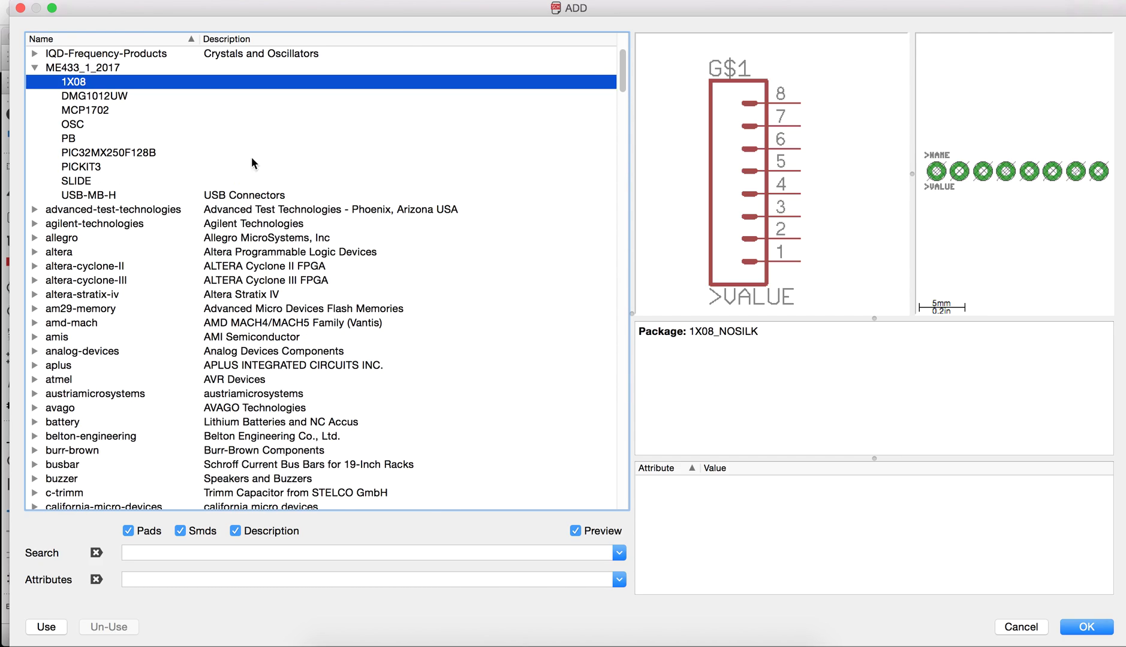
click(1087, 627)
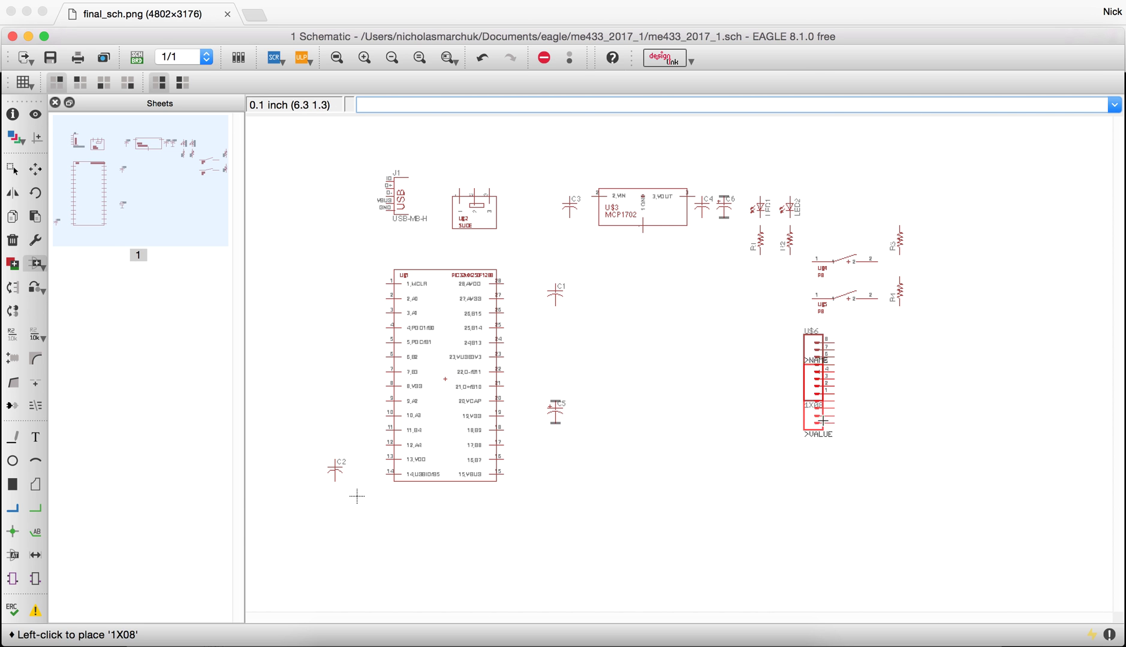
click(824, 482)
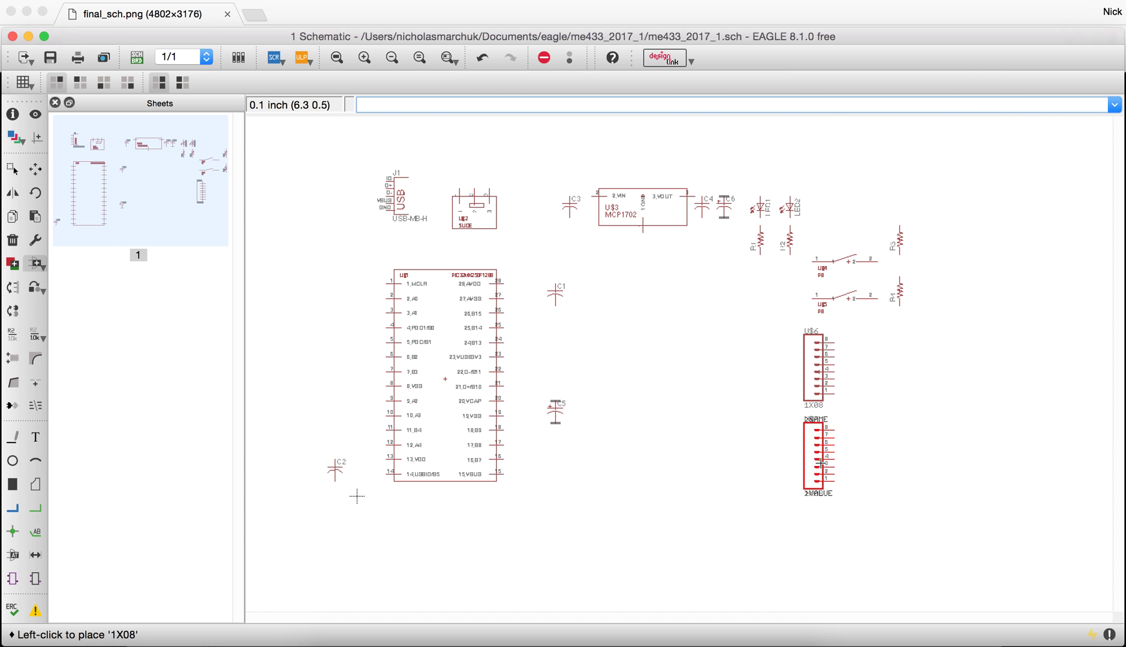
- Place the PICKIT3 header U$8 right of the PIC32 and view the reference schematic in Chrome
click(36, 264)
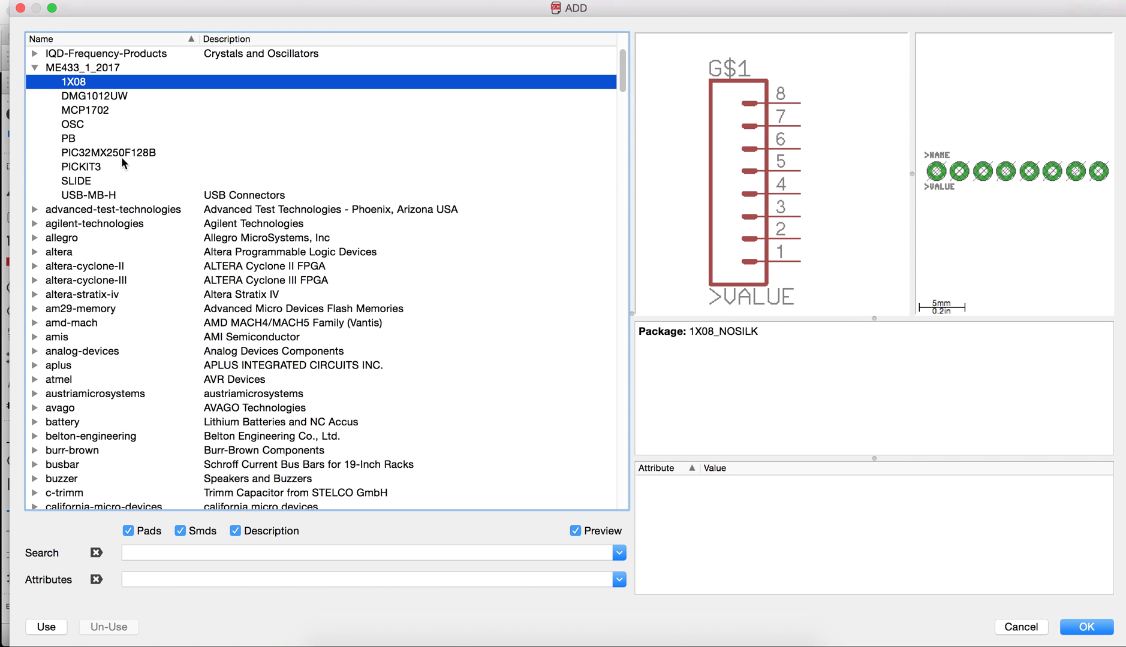
click(112, 168)
click(1081, 626)
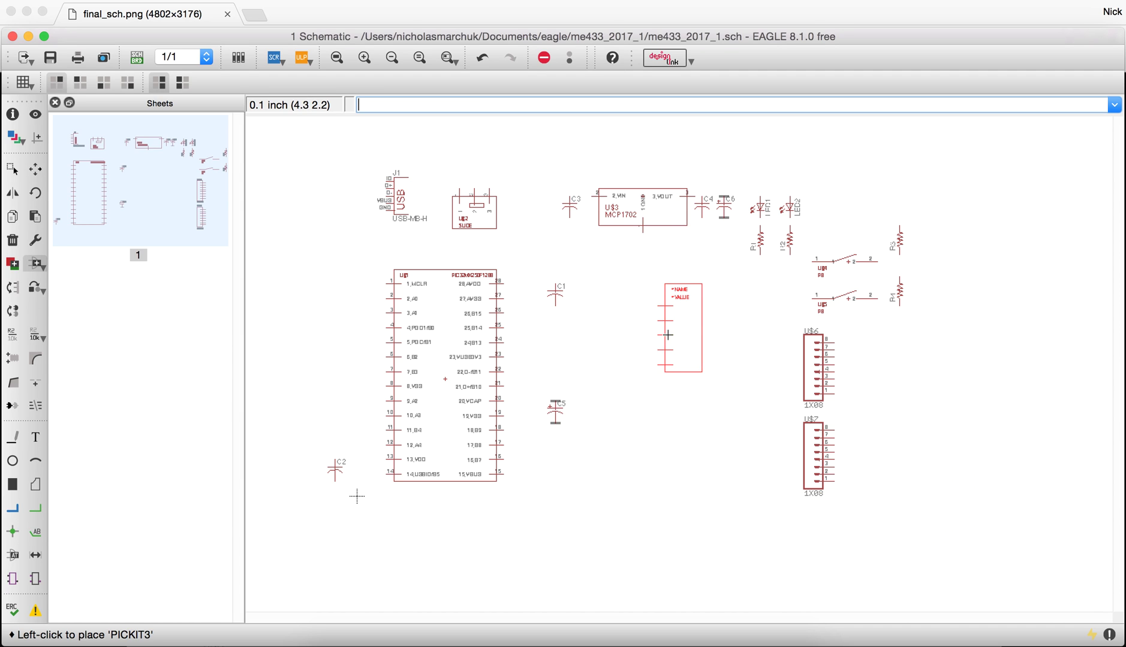
click(658, 335)
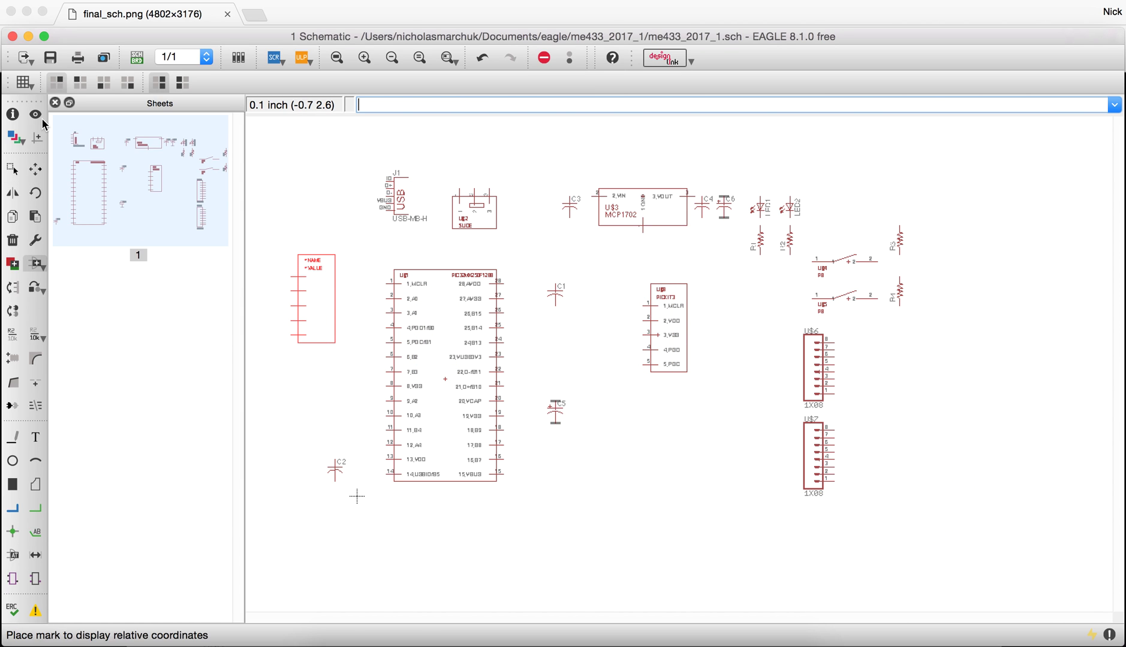
click(413, 640)
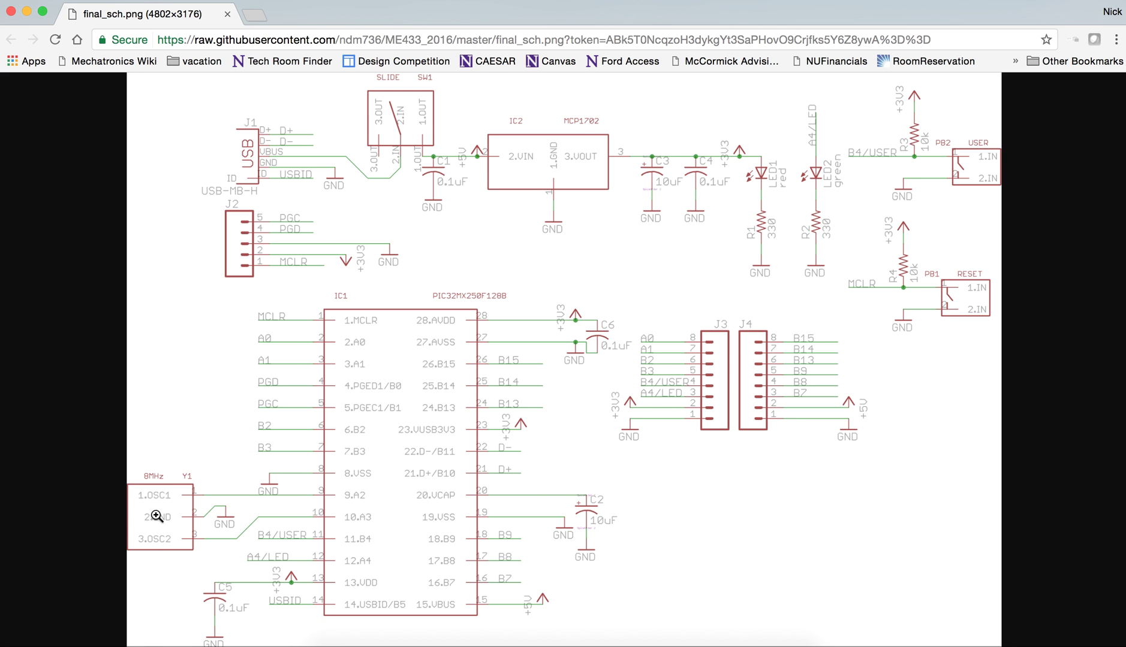
- Back in EAGLE, add the ME433_1_2017 OSC oscillator and place it left of the PIC32
click(642, 643)
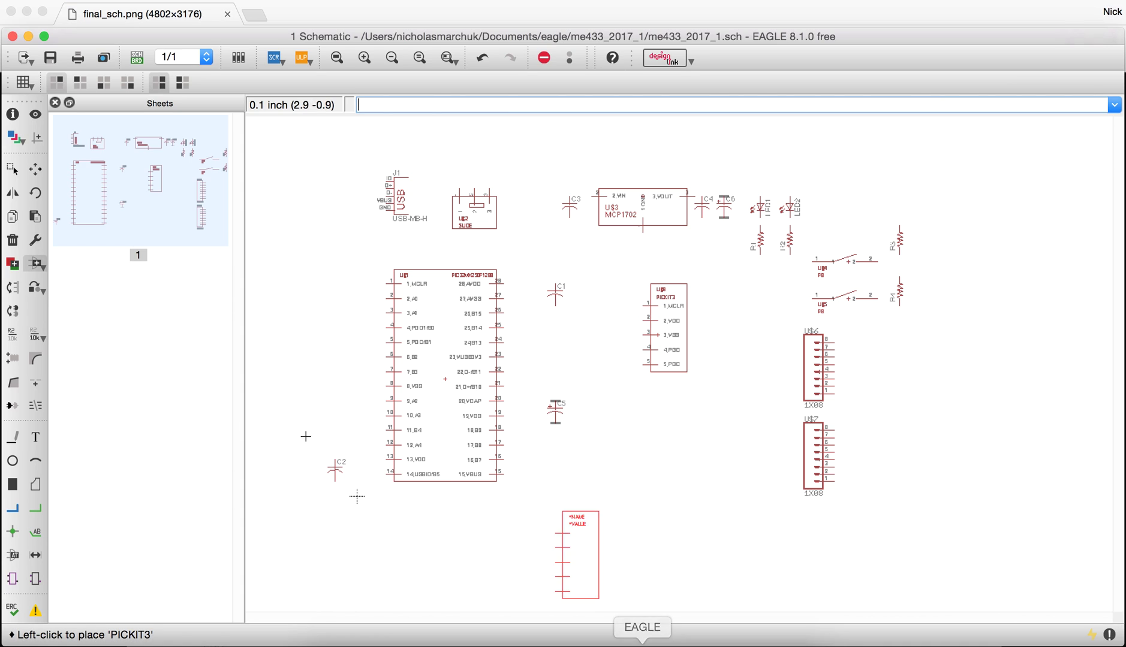
click(34, 262)
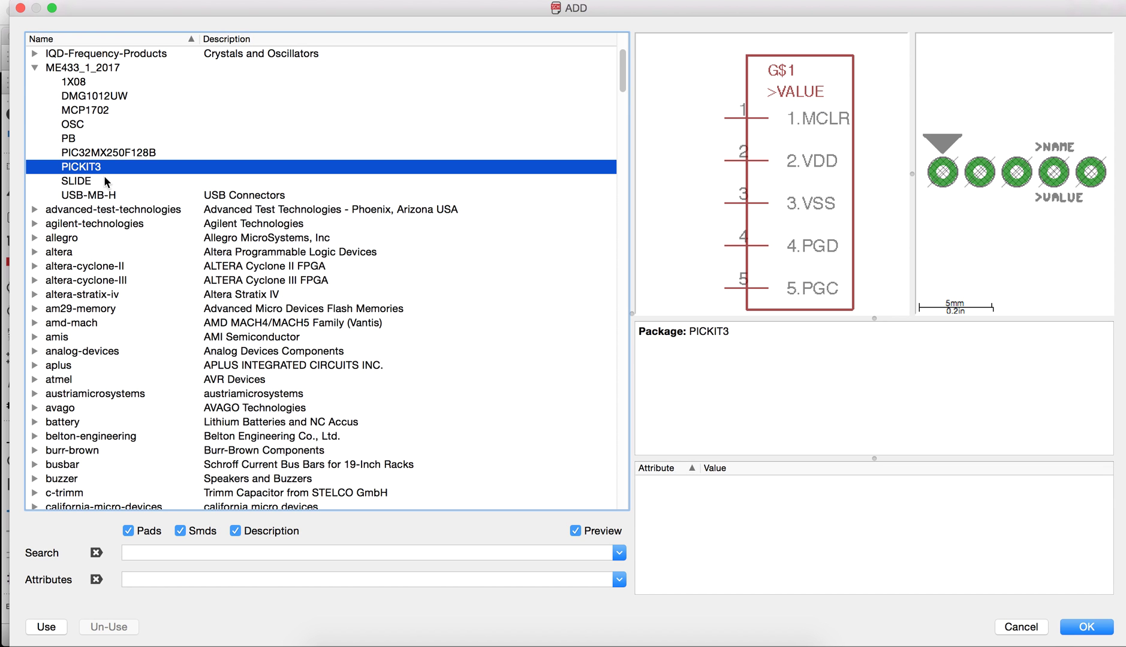
click(82, 125)
click(1085, 627)
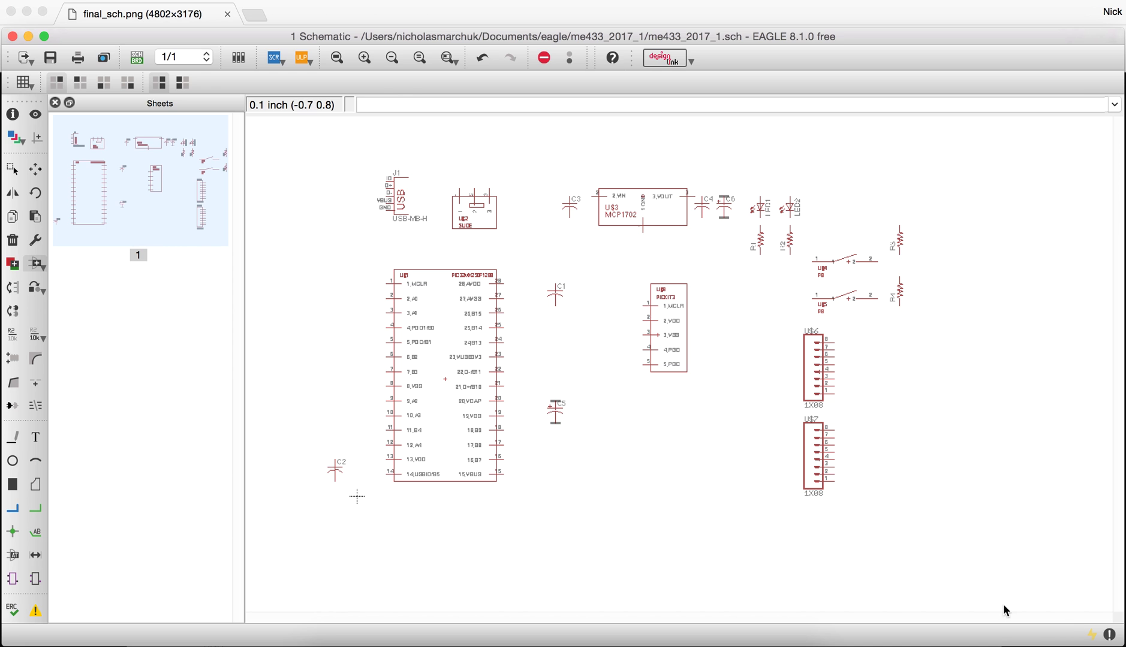
click(313, 345)
- Mirror USB connector J1 and the OSC oscillator horizontally so both face the PIC32
click(12, 192)
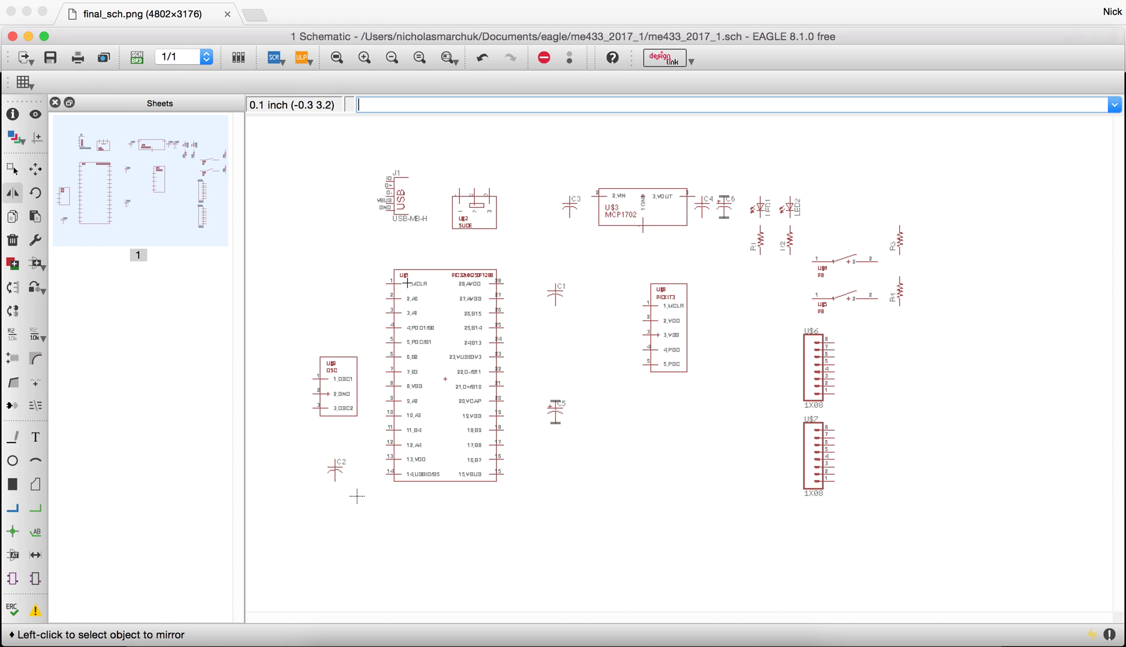
click(396, 211)
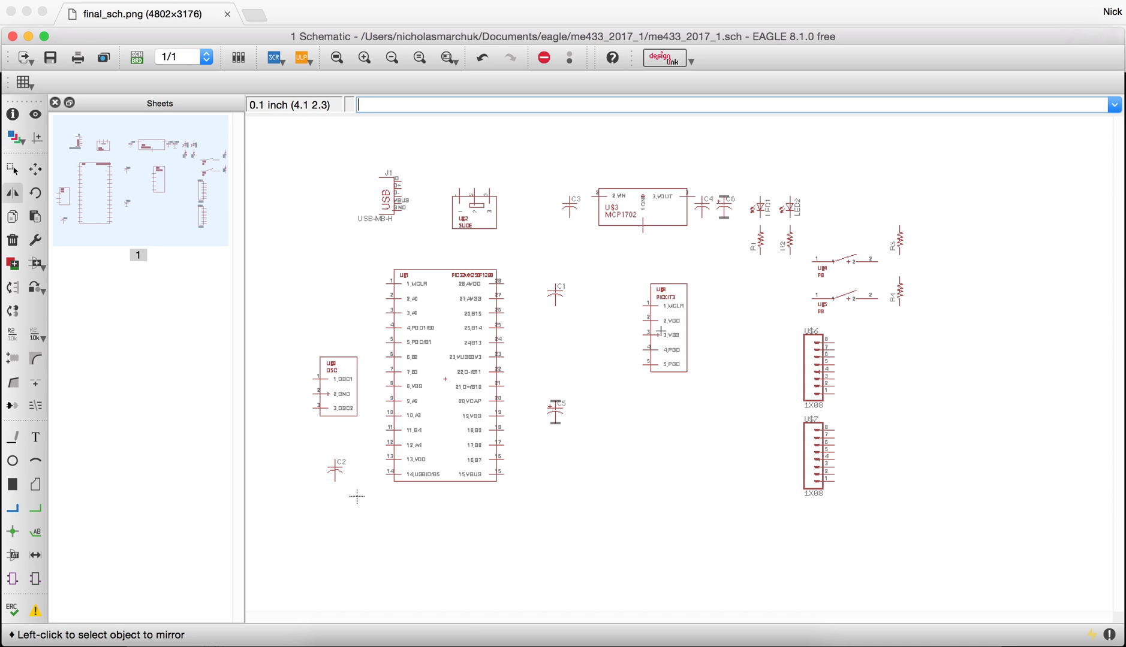
click(330, 399)
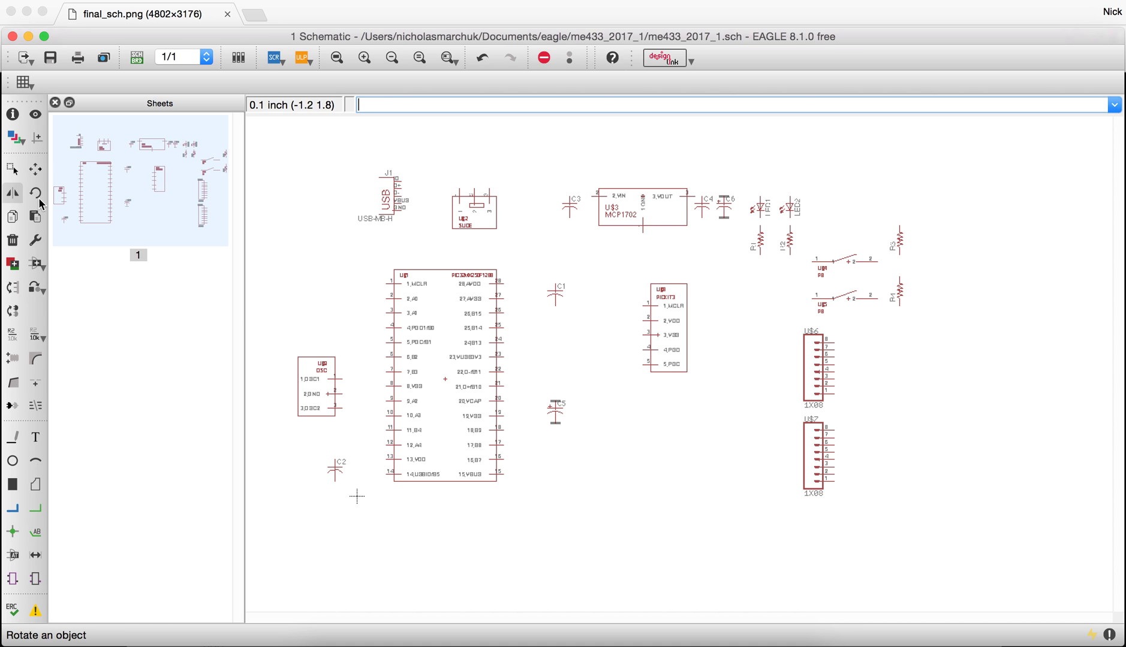
click(37, 266)
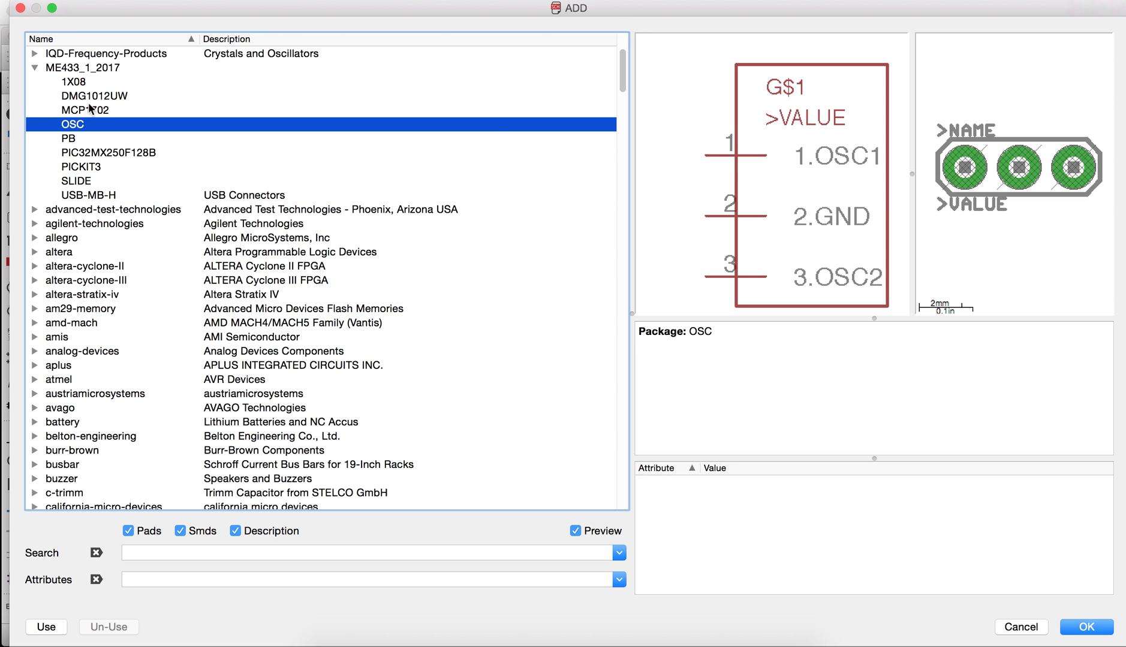
- Select the GND symbol from the supply1 library for placement
click(84, 224)
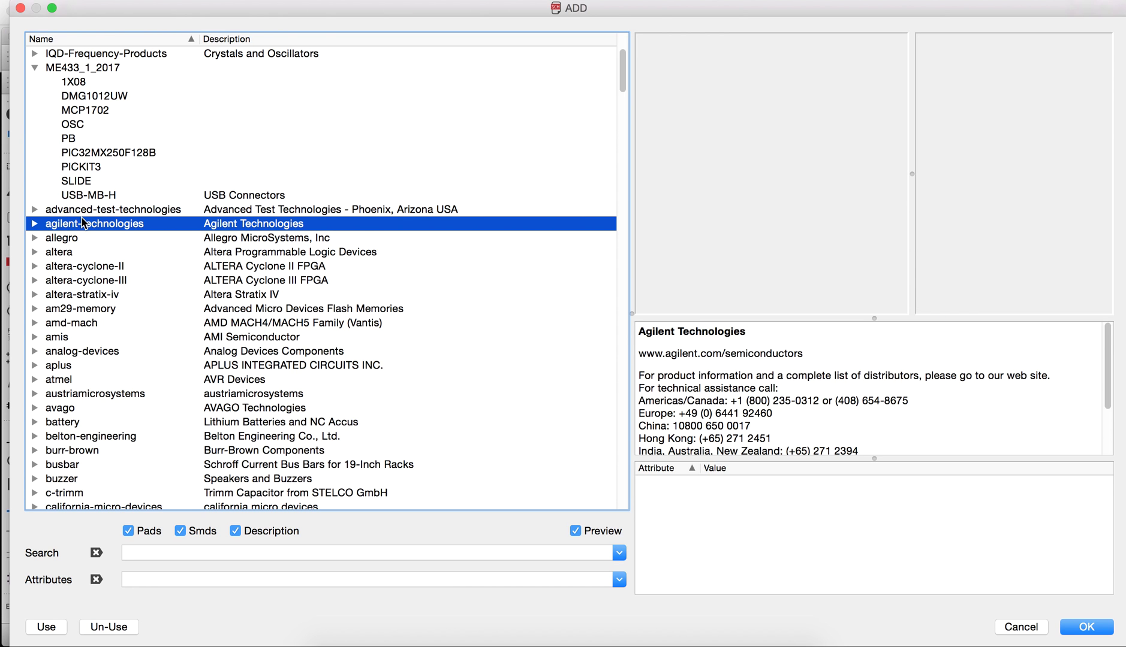
key(s)
scroll(131, 274, down, 10)
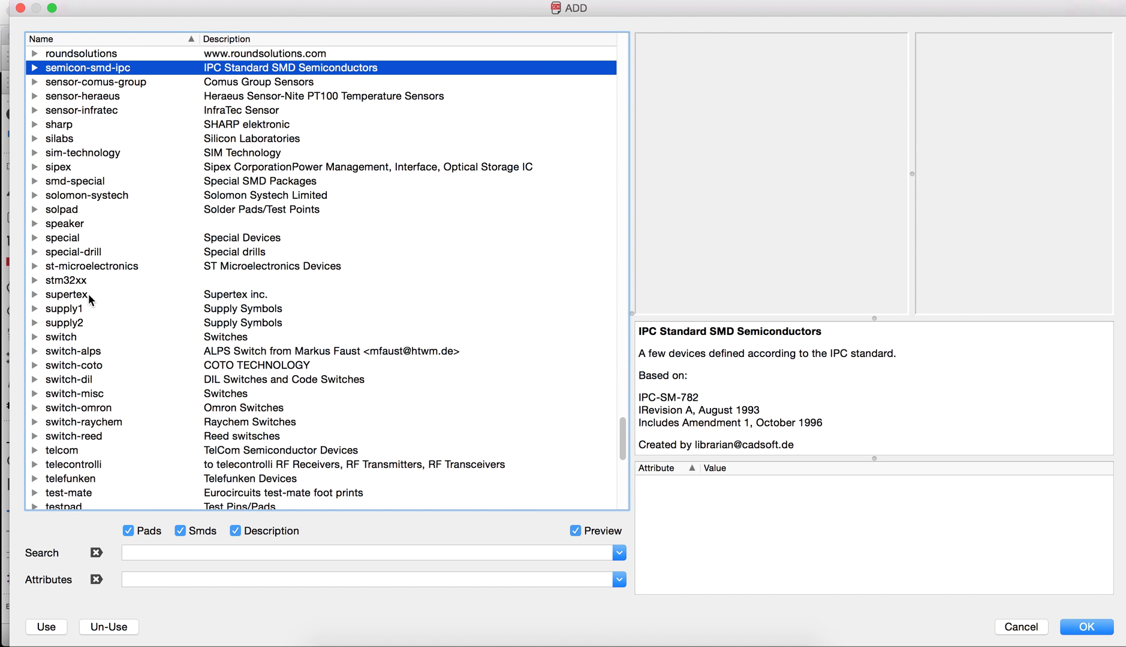
click(50, 313)
click(34, 309)
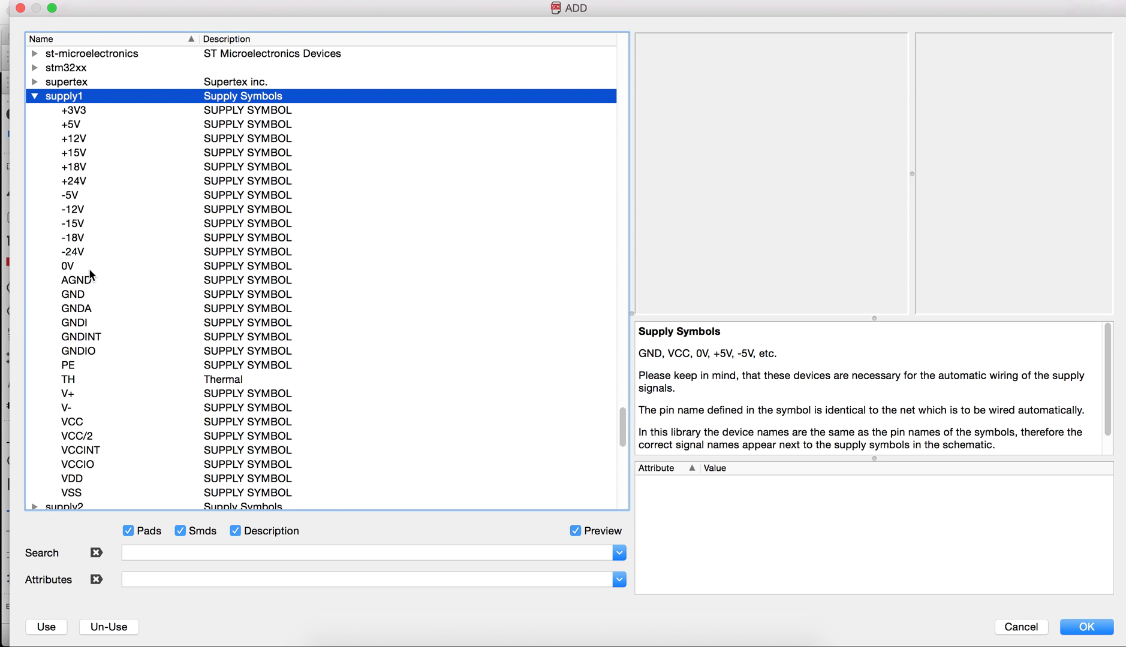
click(87, 295)
click(1086, 627)
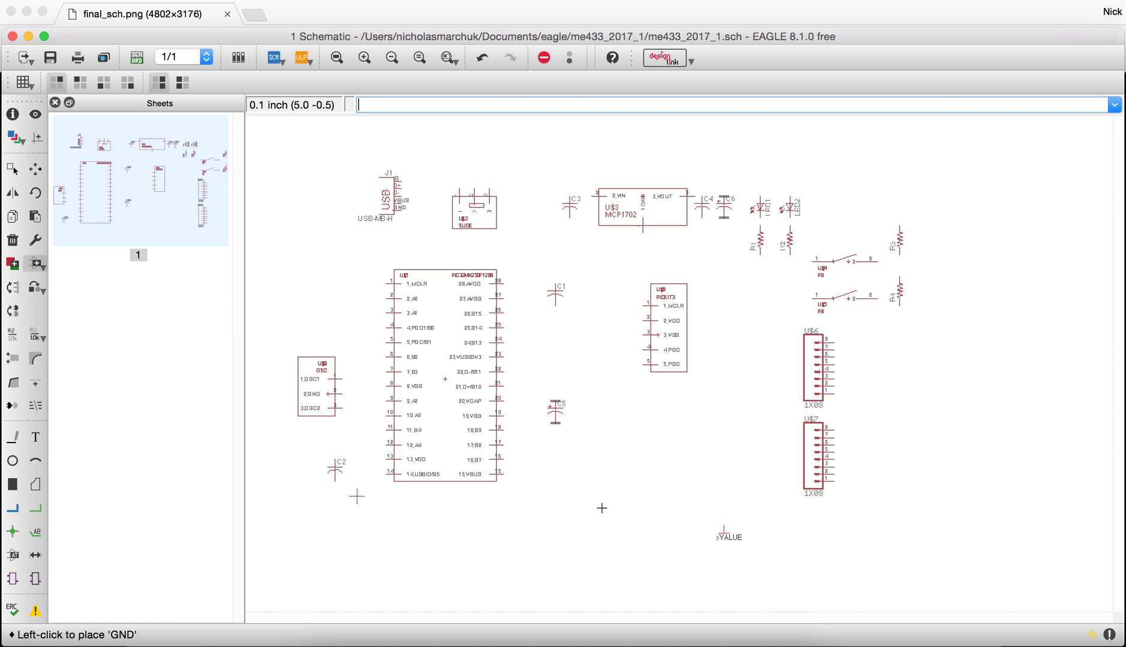
- Place GND symbols at the PIC32 VSS pins, the OSC module, C2 and the PICKIT3 VSS pin
scroll(363, 515, down, 2)
scroll(358, 495, up, 2)
scroll(358, 495, up, 3)
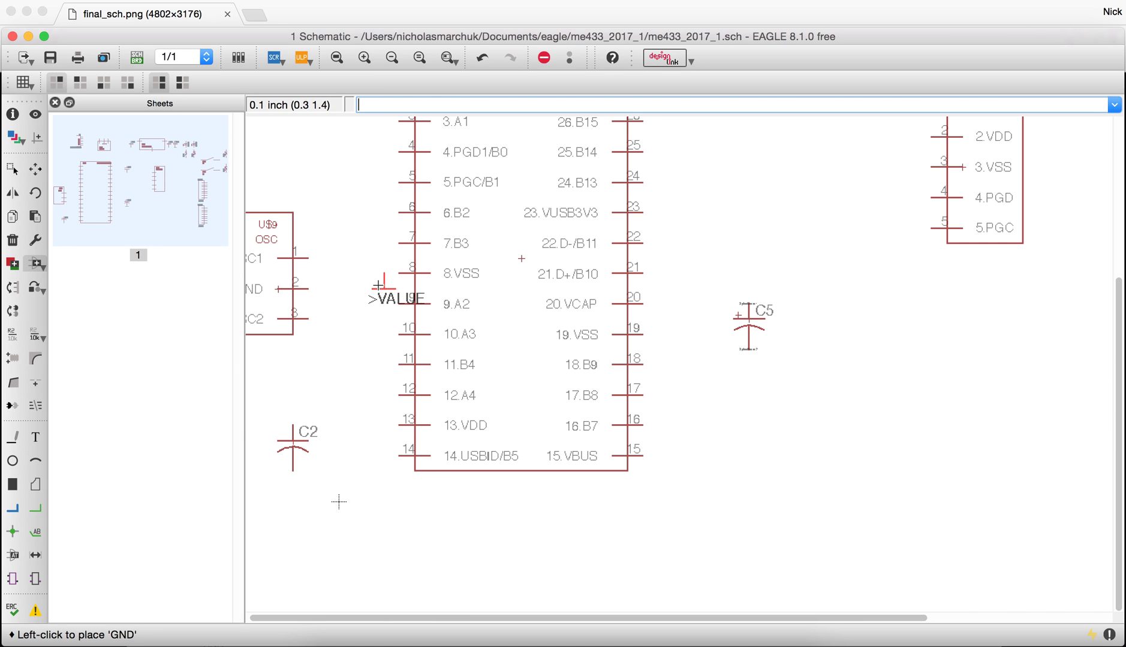
click(353, 279)
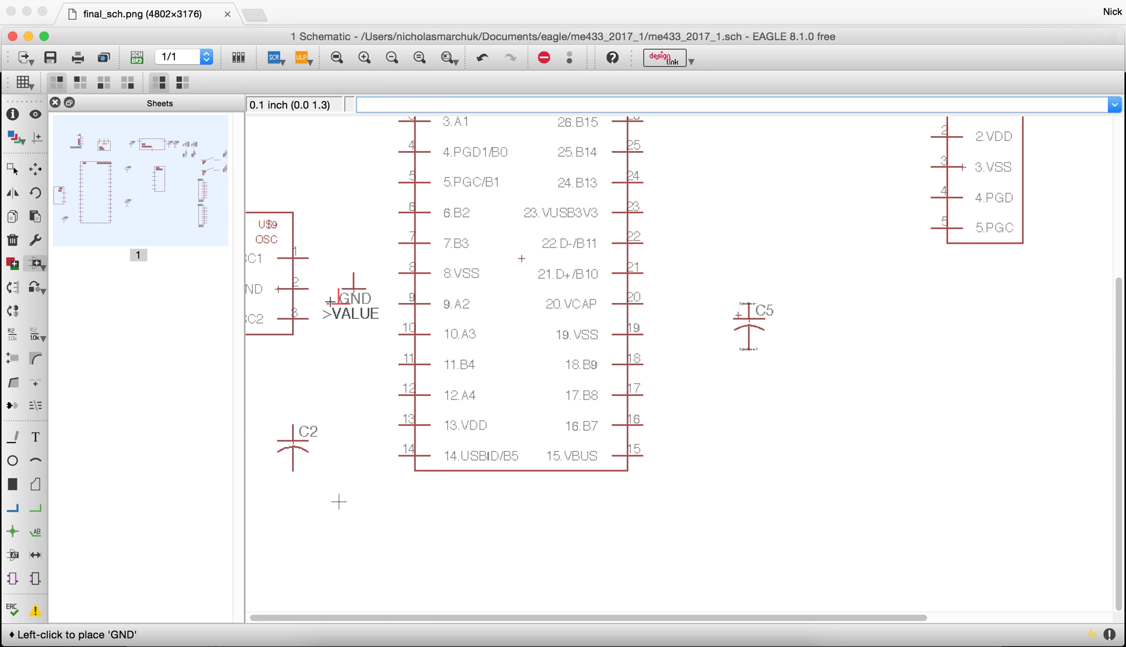
click(324, 294)
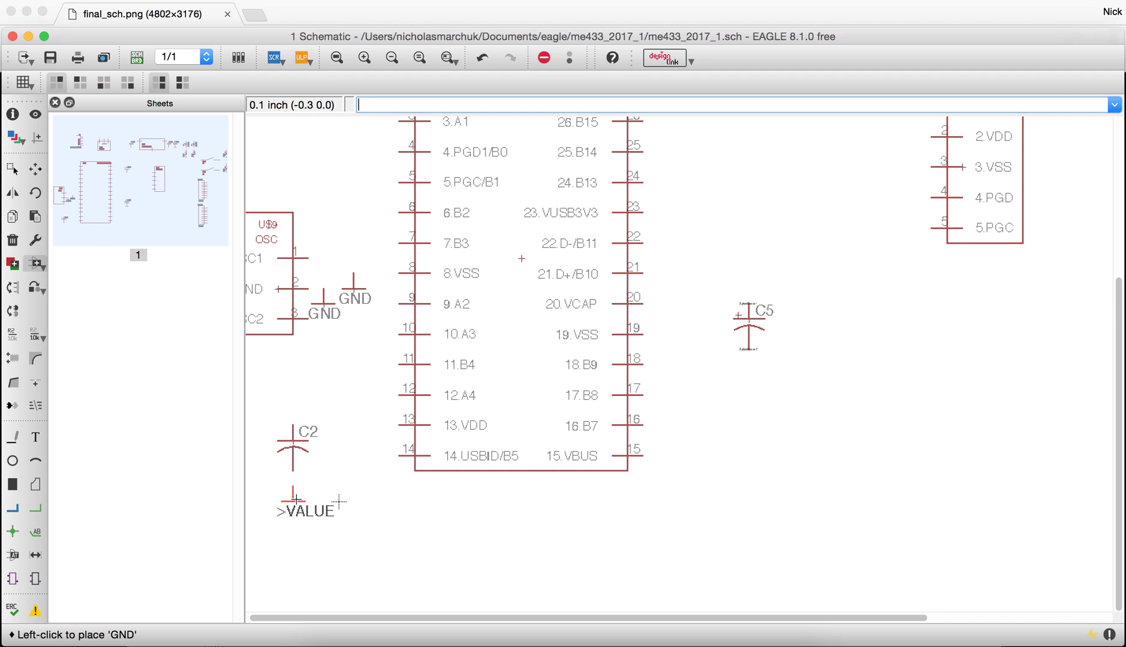
click(293, 491)
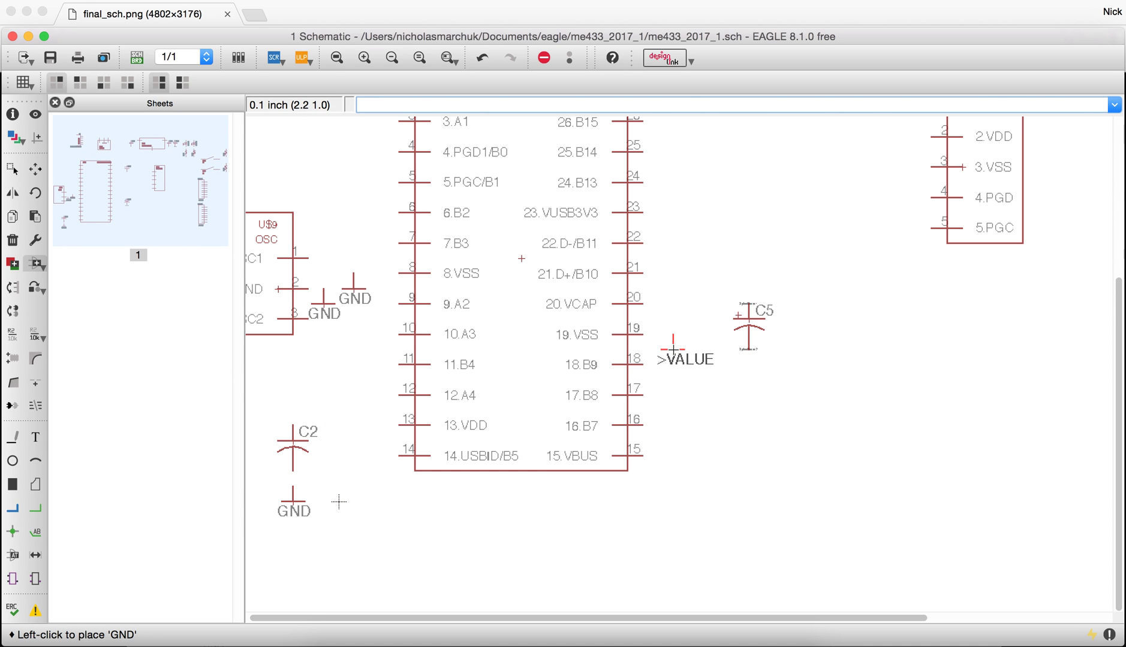
click(674, 349)
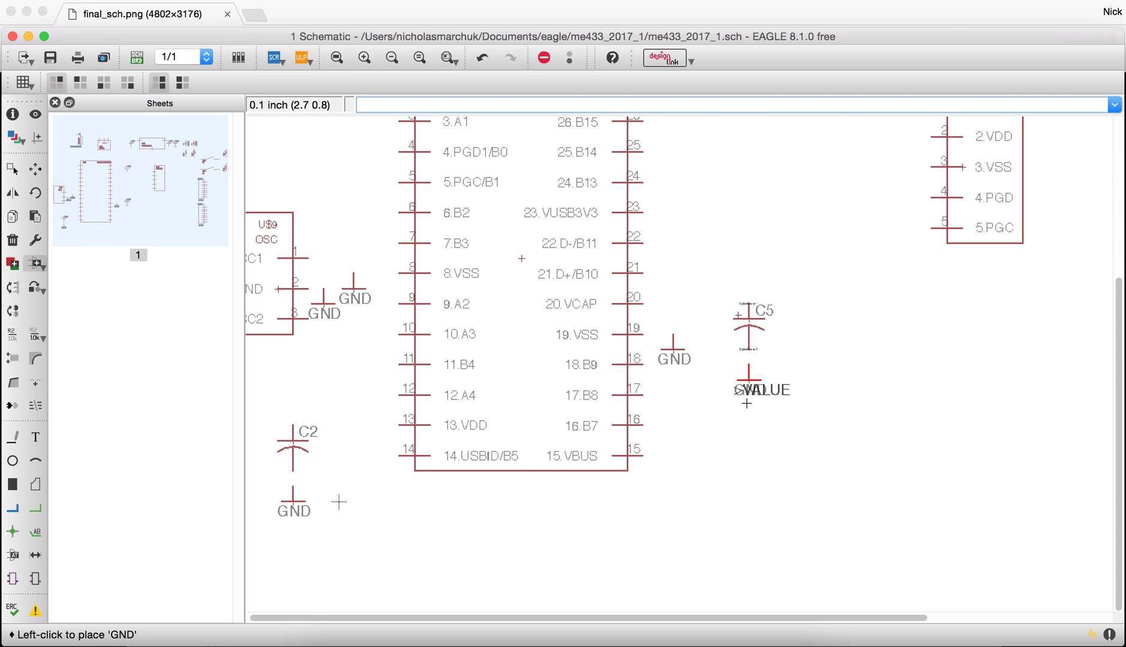
scroll(744, 432, down, 2)
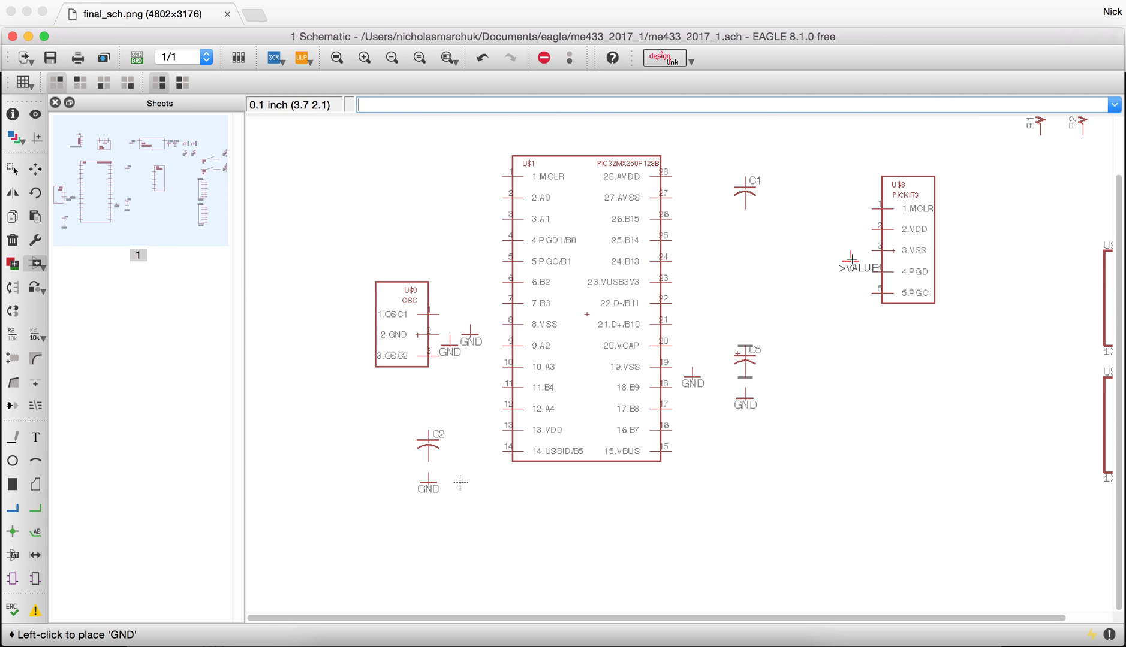
click(829, 264)
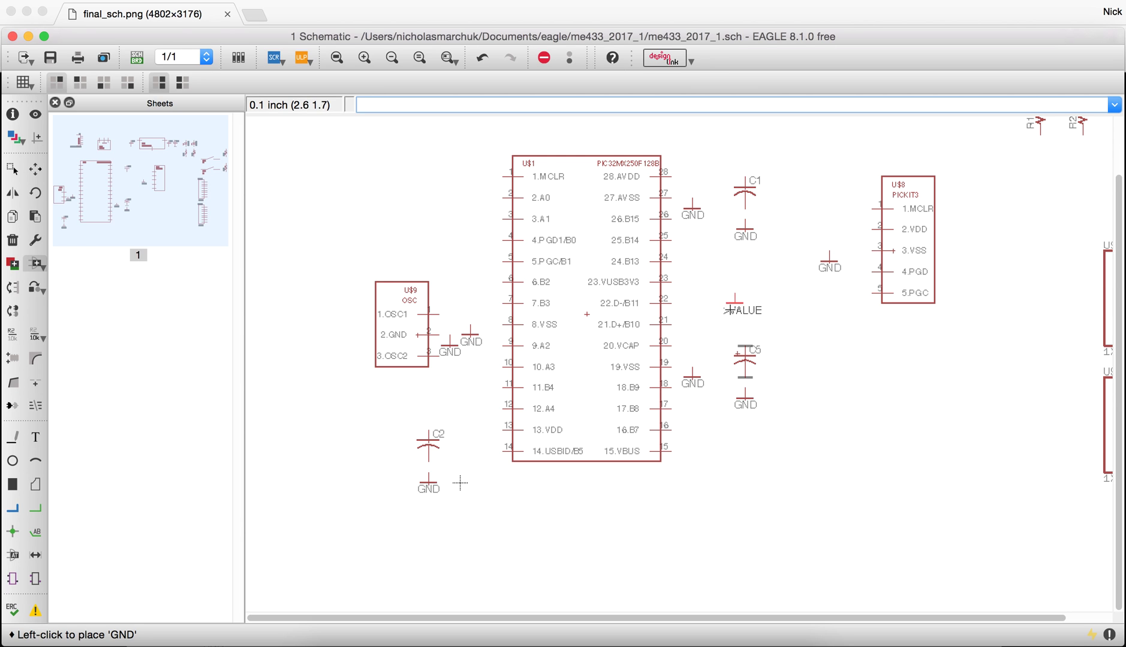
scroll(707, 371, down, 2)
- Ground the USB connector J1, C3, the regulator's GND pin, C4, C6 and R1
scroll(647, 216, up, 4)
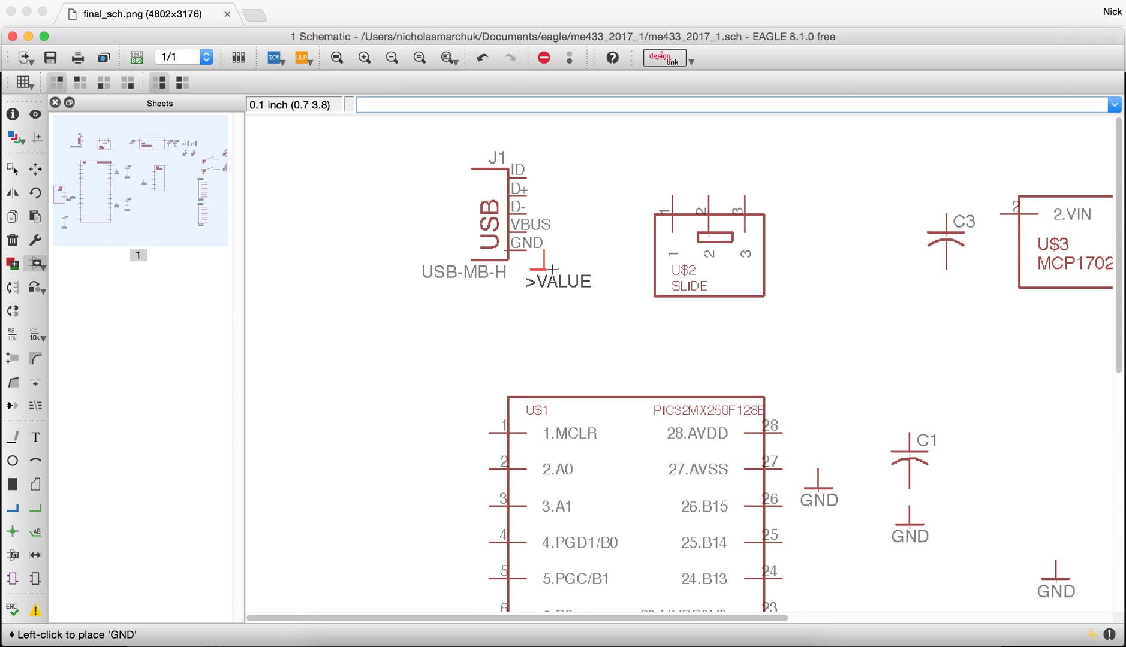
click(542, 269)
click(946, 288)
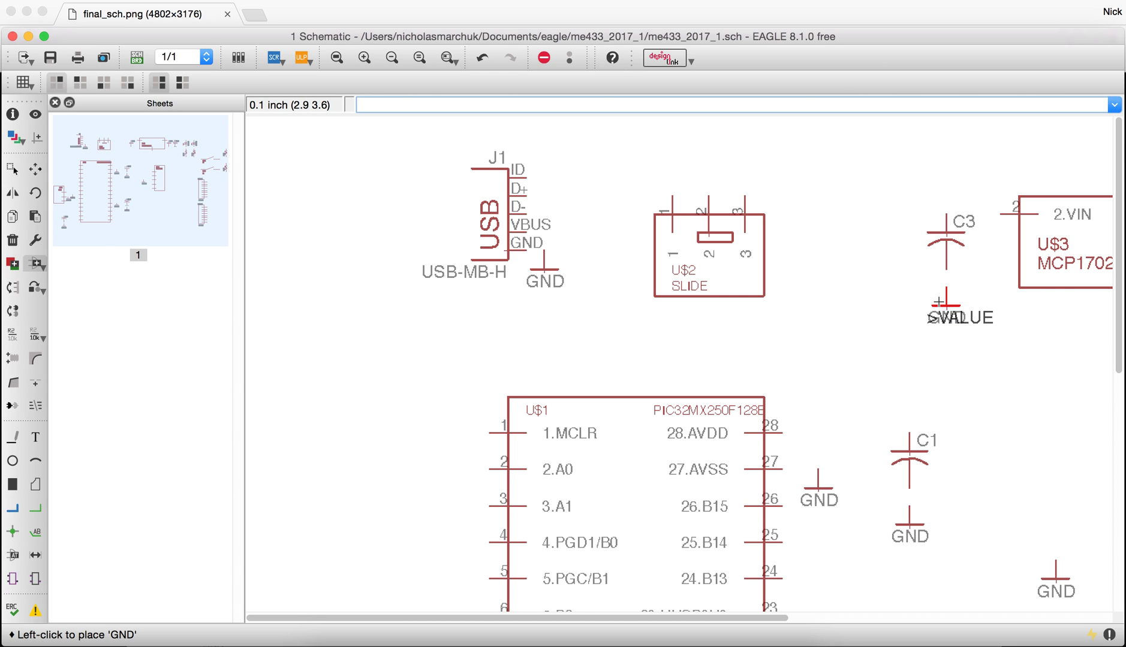
scroll(737, 288, down, 3)
scroll(852, 311, up, 3)
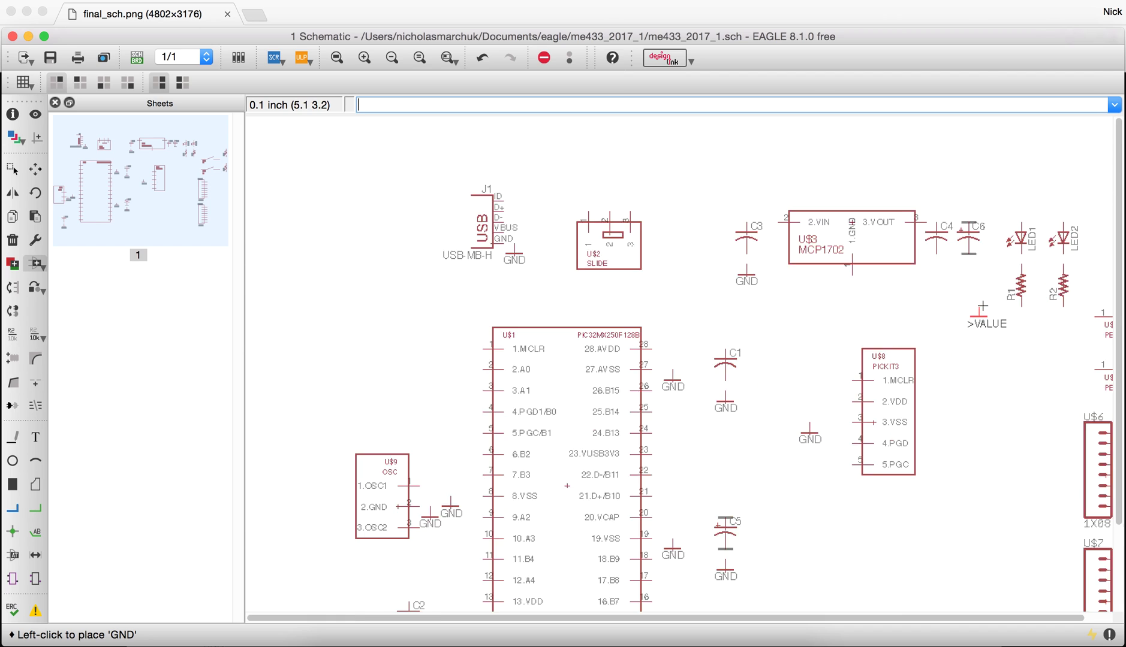
click(759, 291)
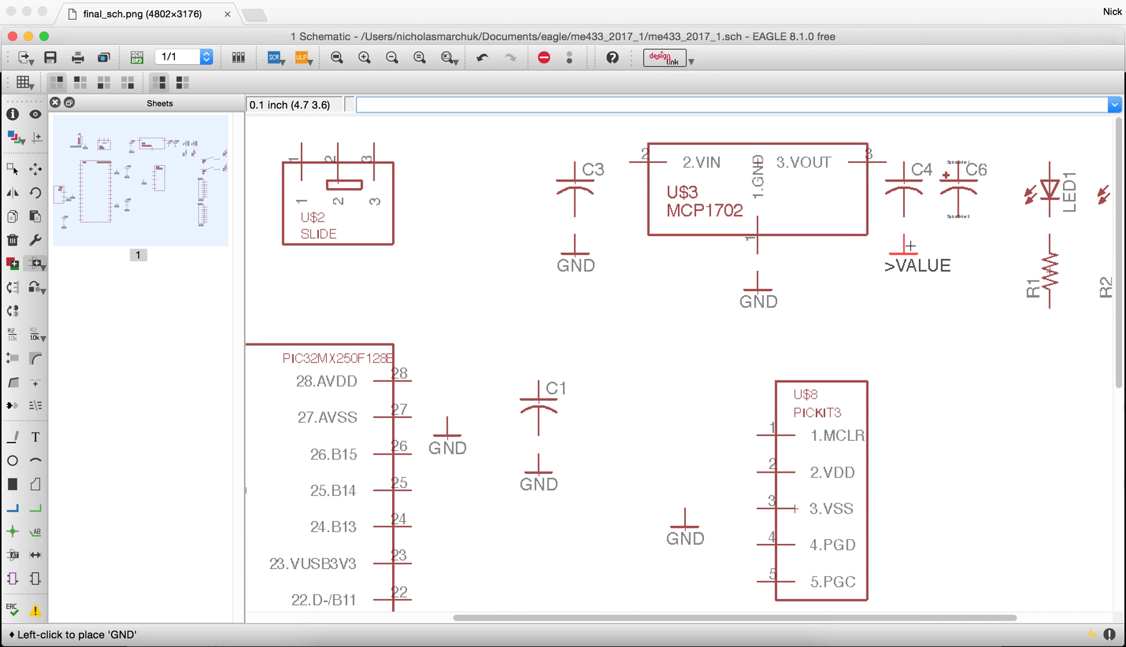
click(905, 254)
click(959, 254)
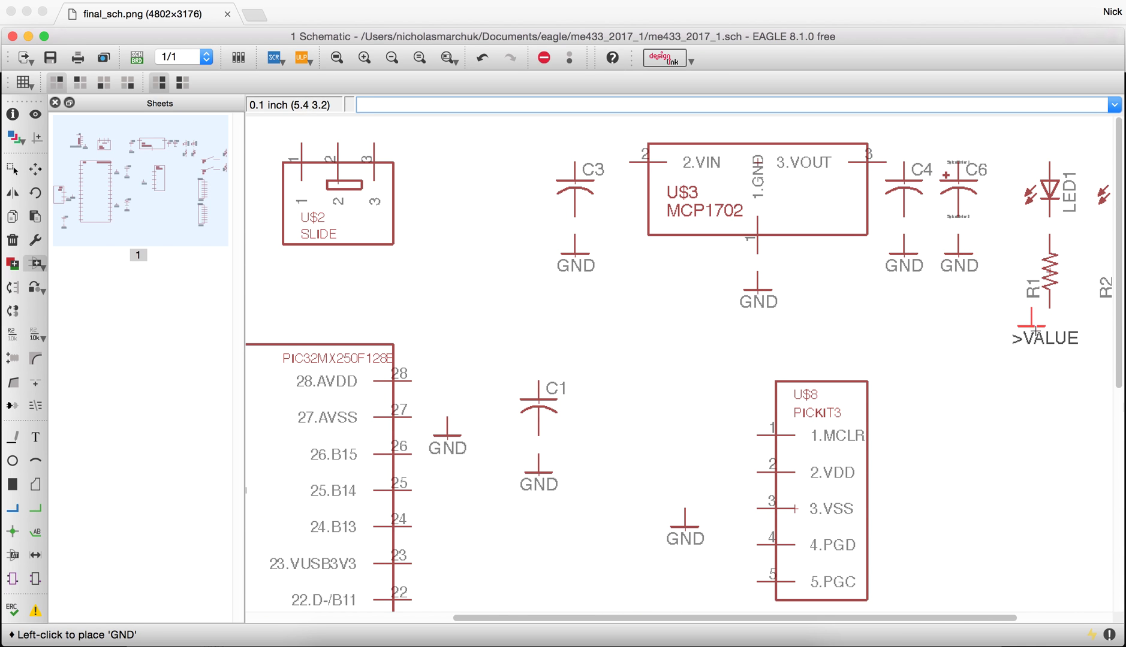
click(1050, 309)
scroll(839, 300, down, 2)
scroll(774, 282, down, 2)
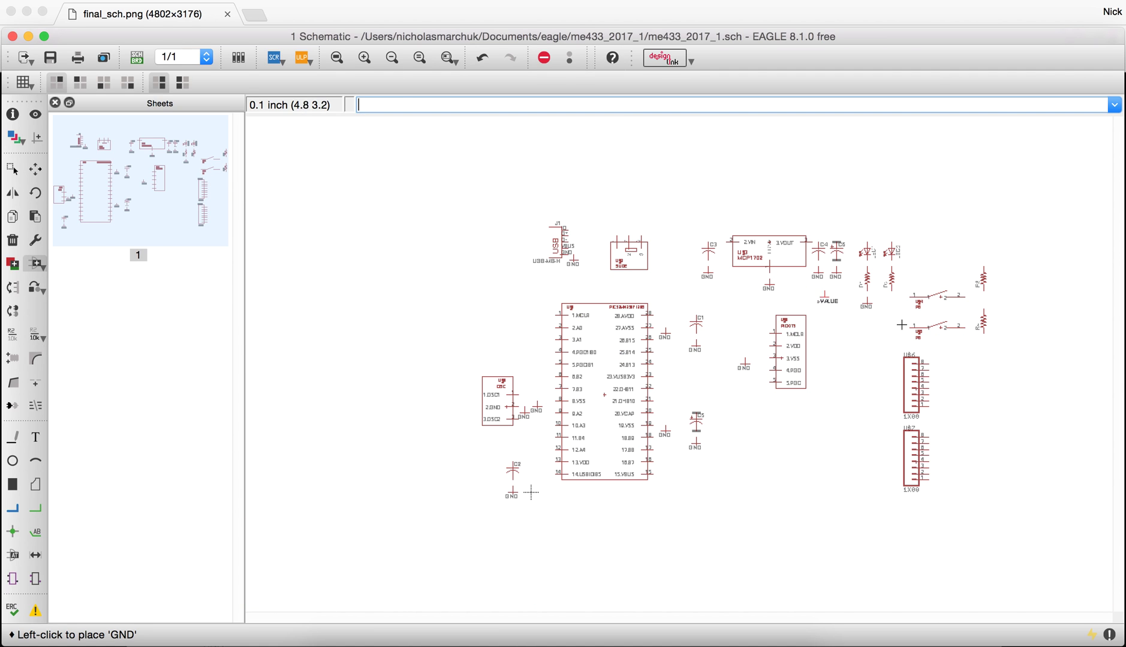
scroll(839, 276, up, 4)
- Ground R2, pushbuttons U$4 and U$5, and pin 1 of headers U$6 and U$7
click(834, 274)
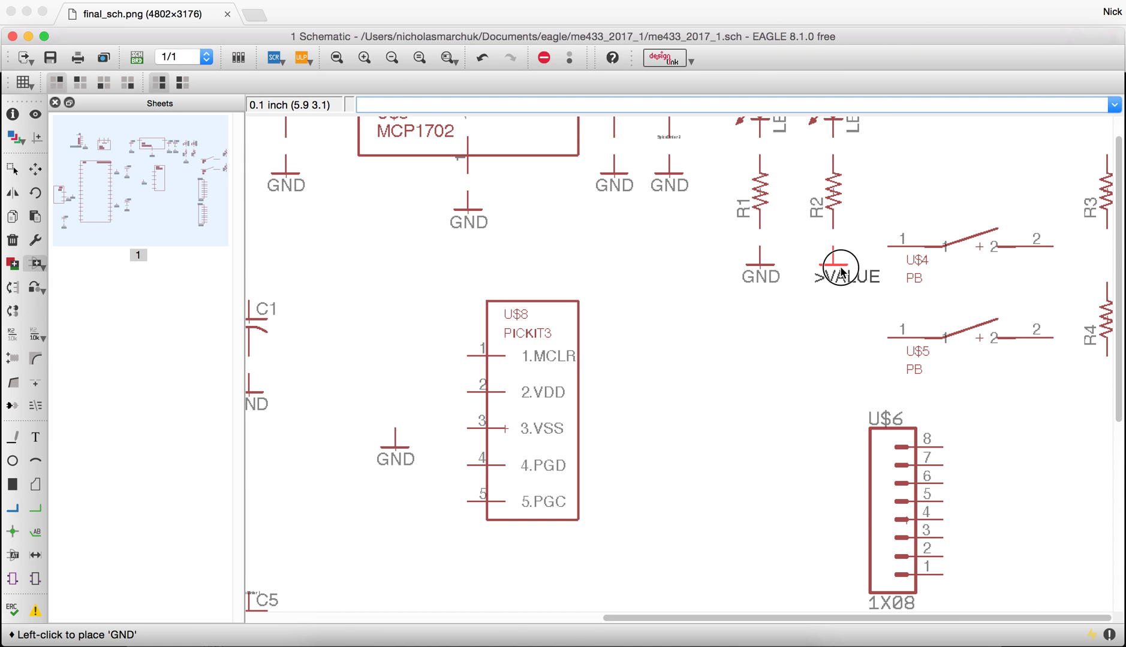
scroll(612, 256, up, 2)
scroll(610, 257, down, 3)
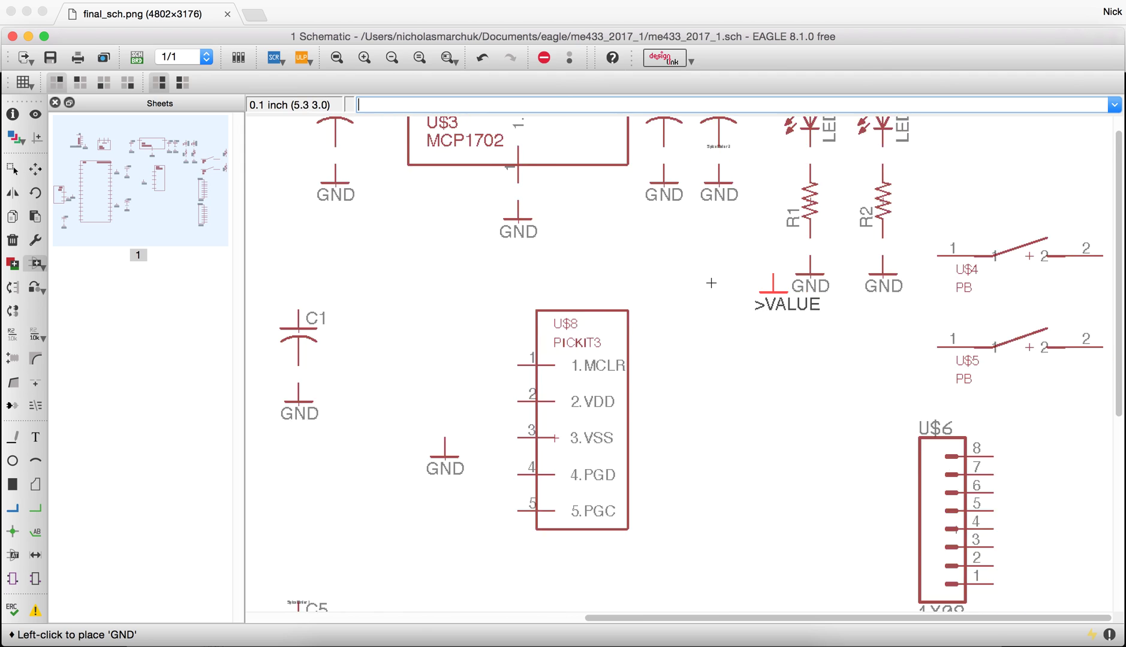
click(937, 287)
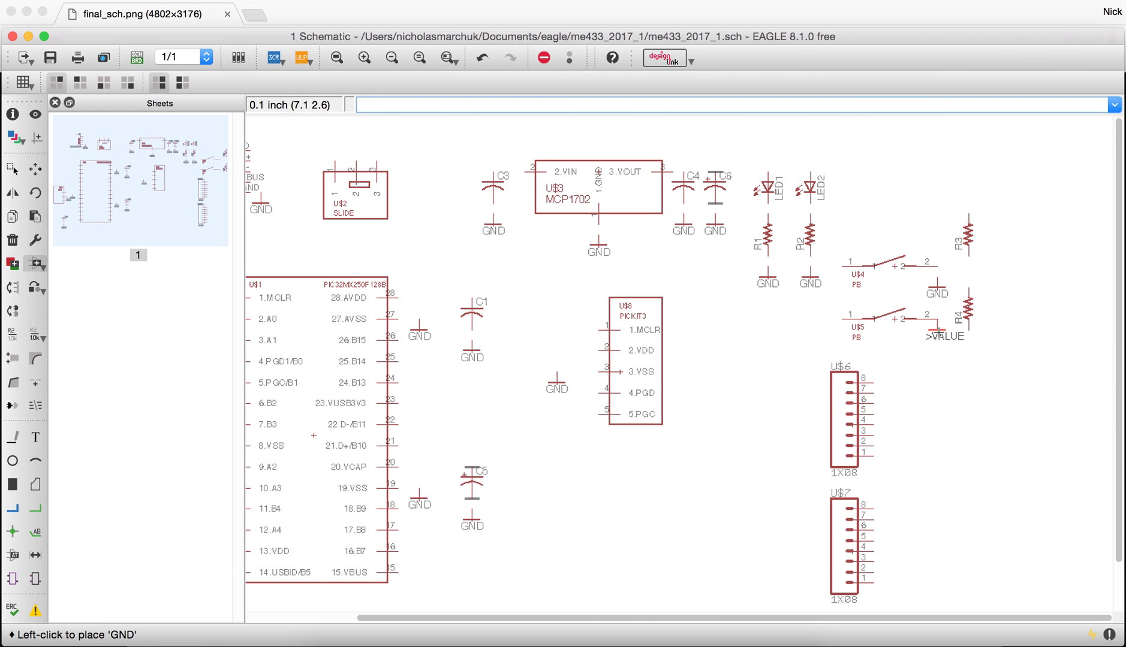
click(938, 339)
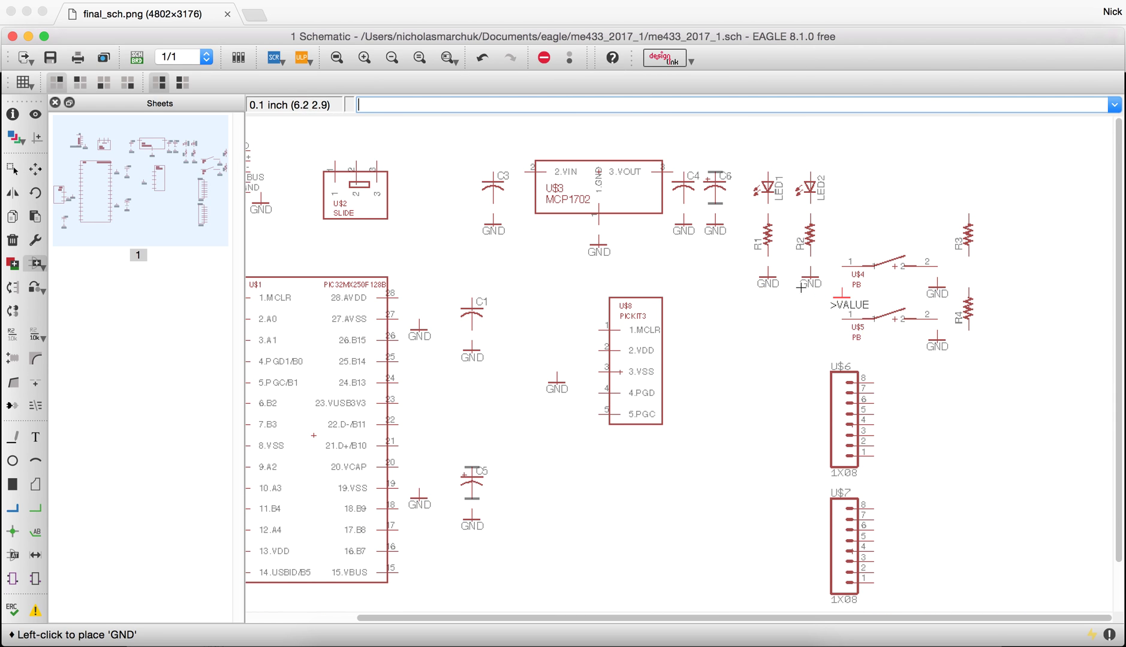
scroll(792, 286, down, 2)
scroll(791, 286, down, 2)
scroll(905, 428, up, 4)
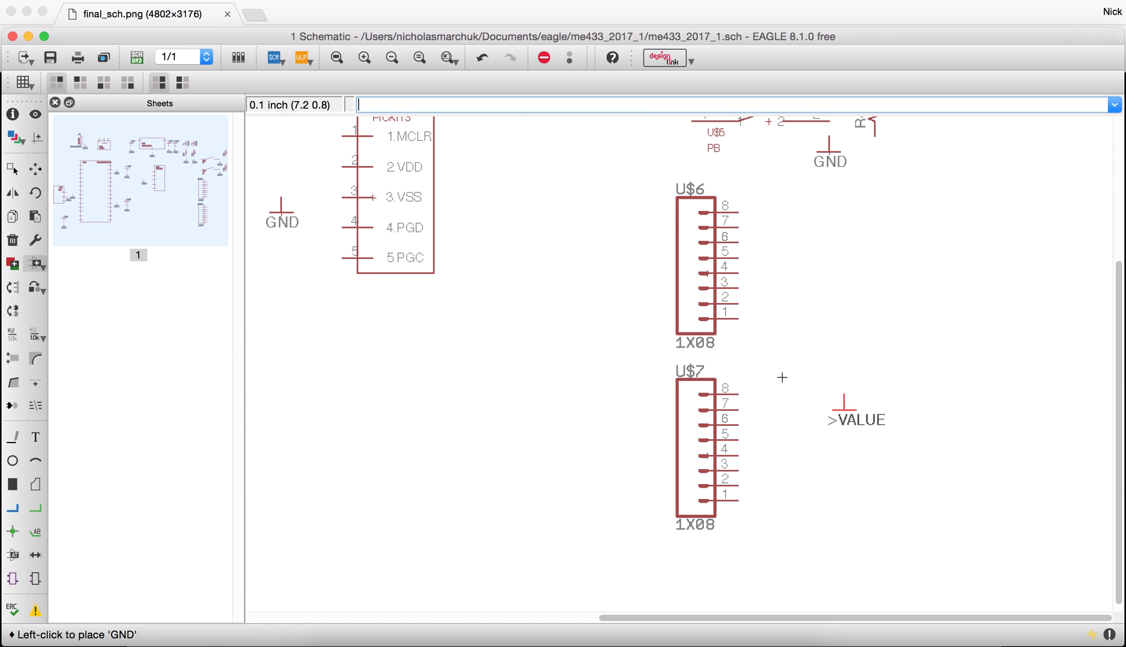
click(754, 331)
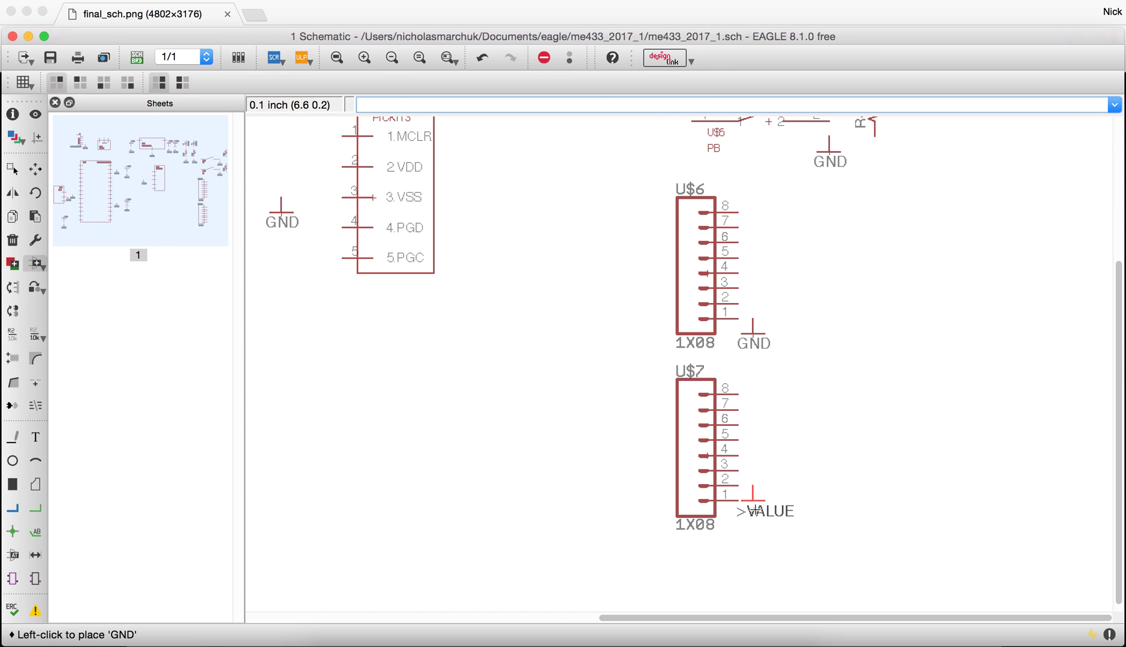
click(754, 514)
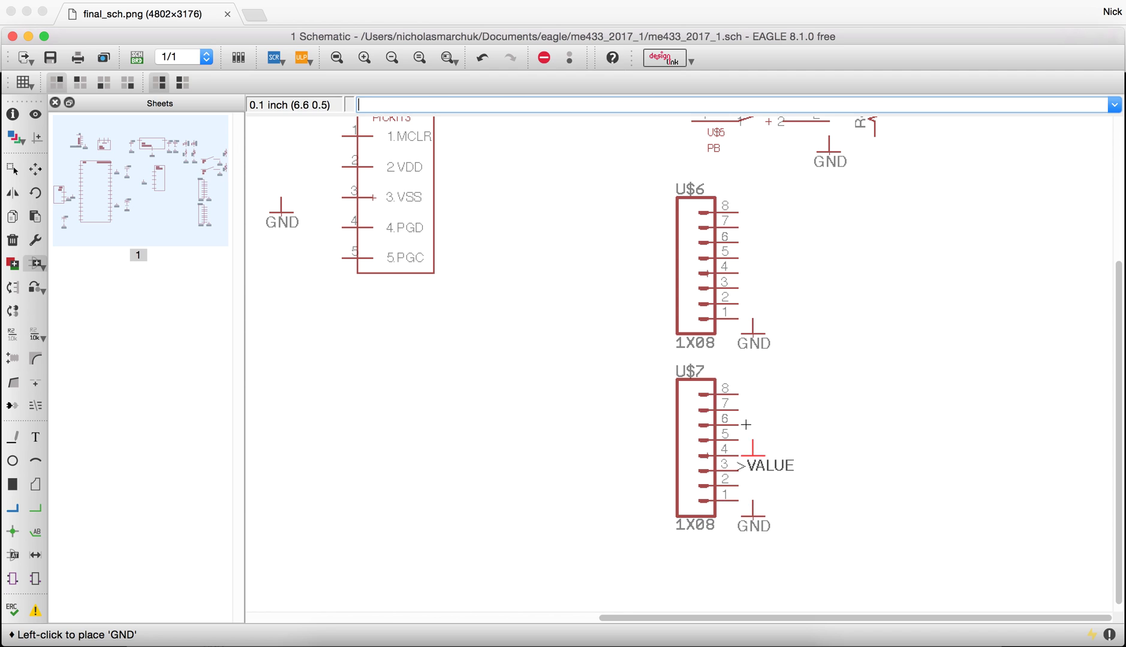
scroll(514, 415, down, 4)
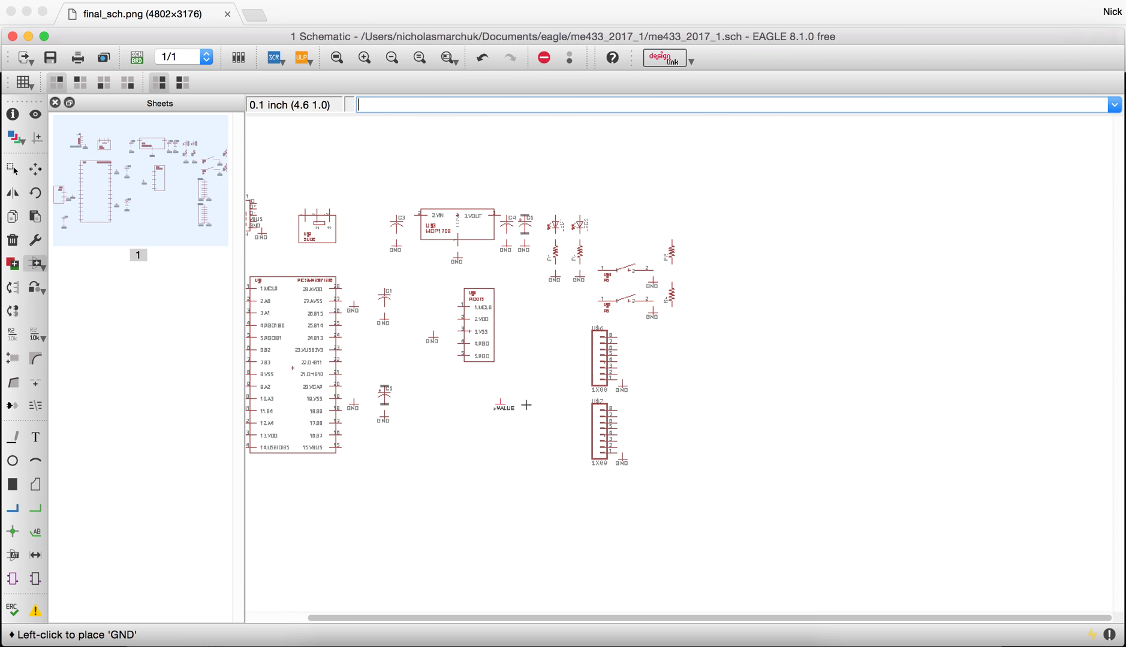
scroll(526, 405, down, 2)
key(Escape)
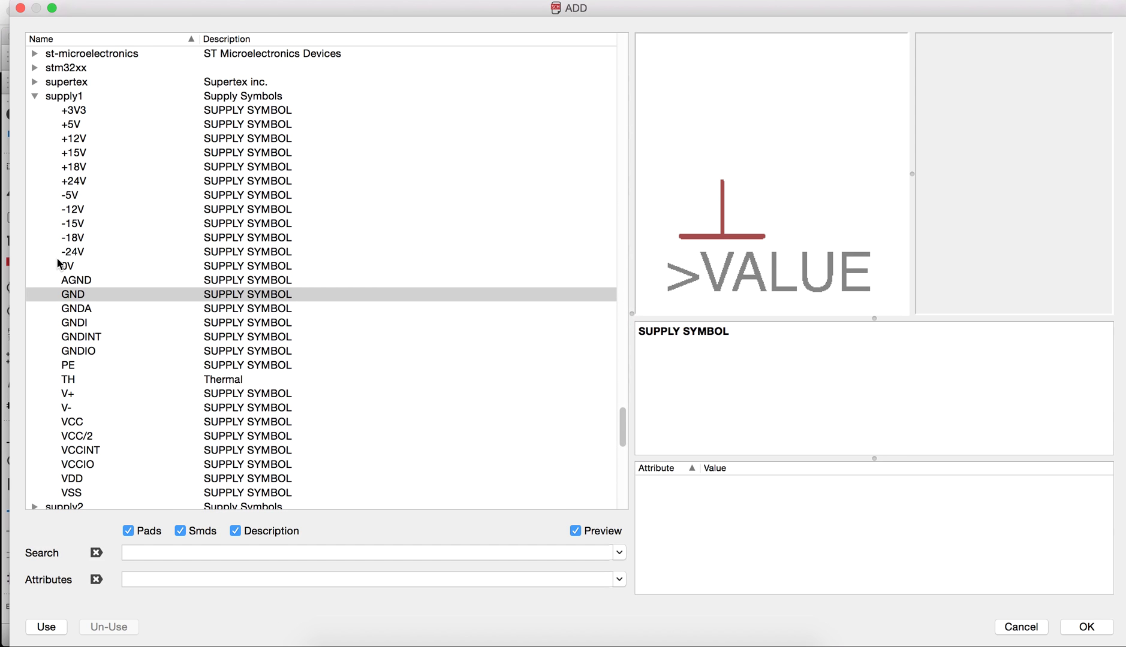
- Place supply1 +5V symbols beside capacitor C3 and on the PIC32's VBUS pin 15
click(82, 129)
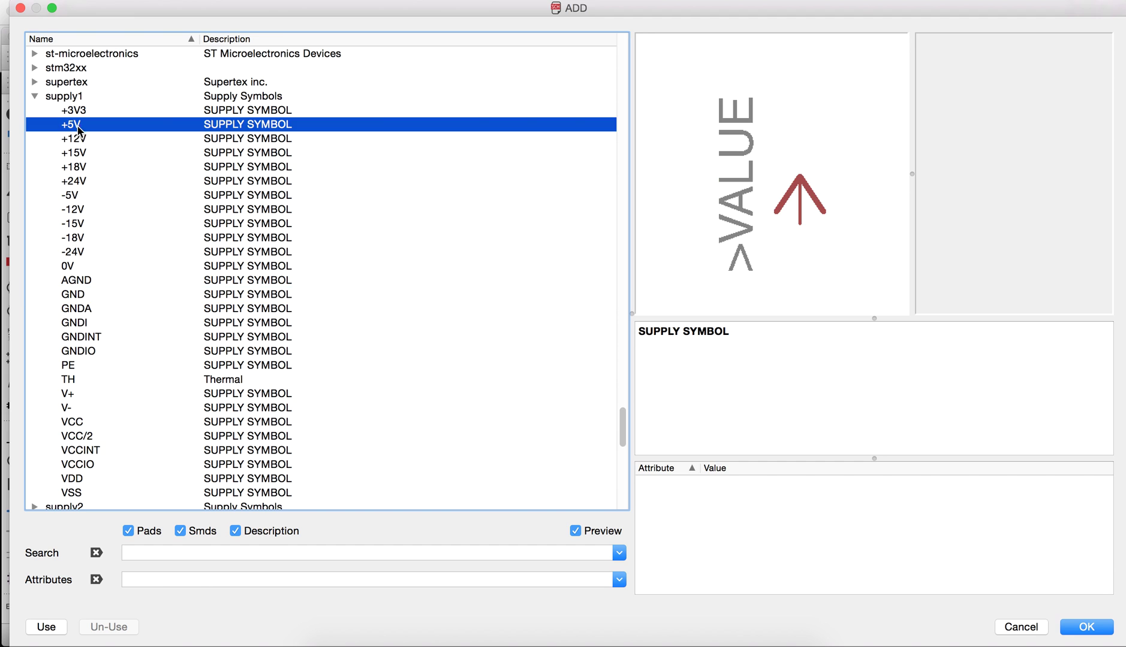
click(1085, 627)
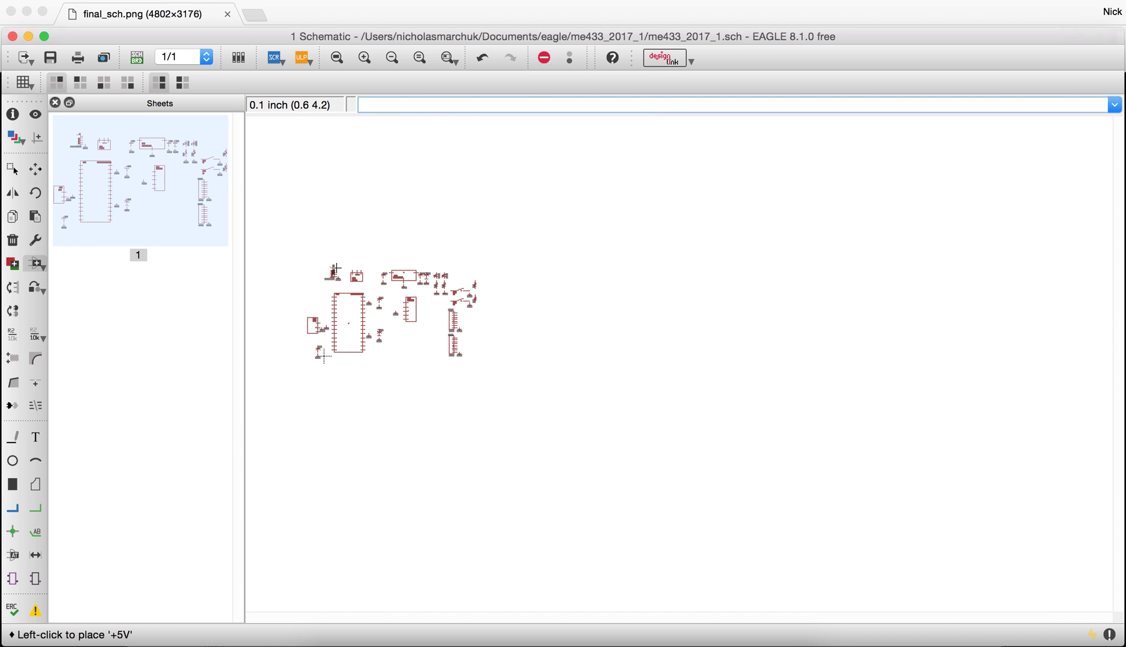
scroll(338, 271, up, 6)
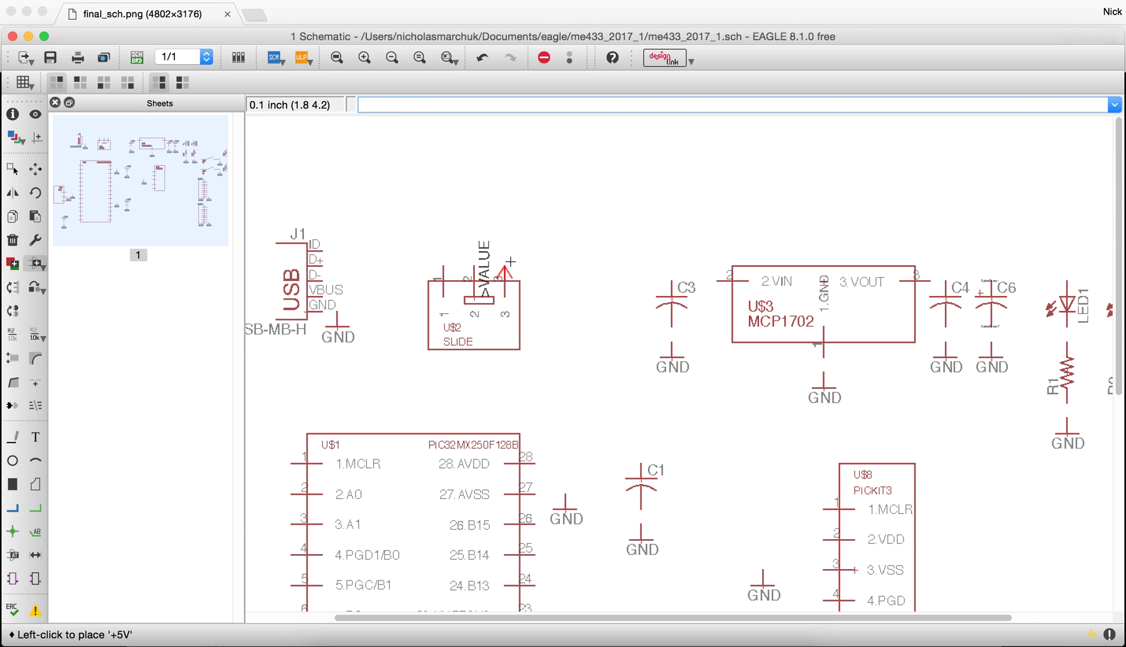
click(655, 264)
scroll(501, 251, down, 3)
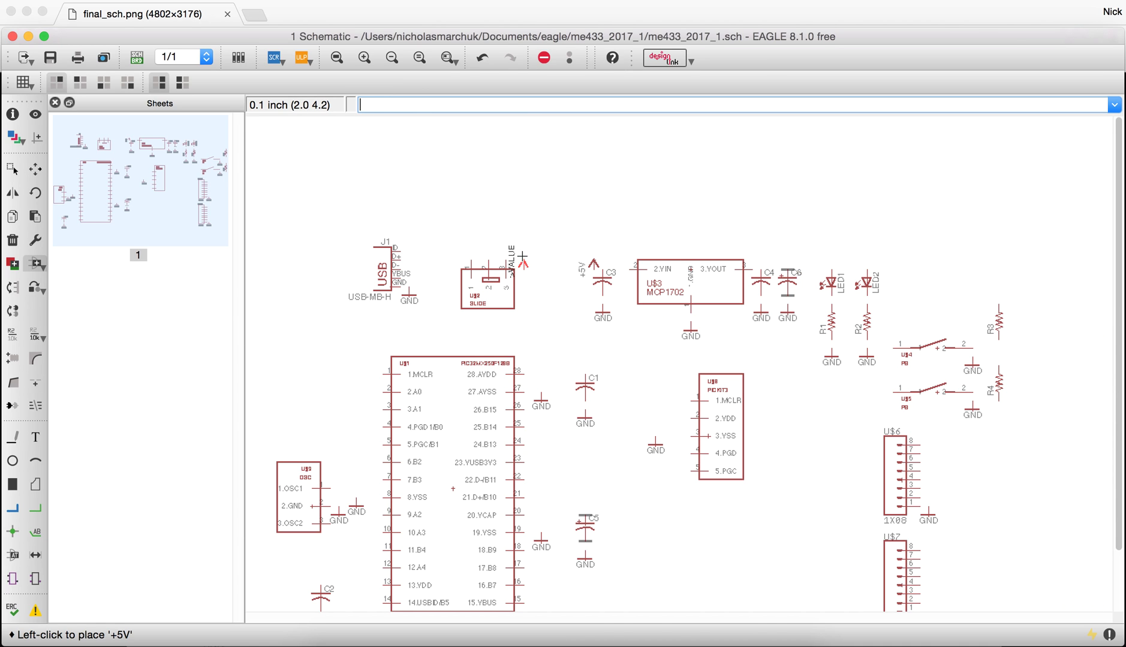
scroll(523, 259, down, 2)
scroll(530, 479, up, 4)
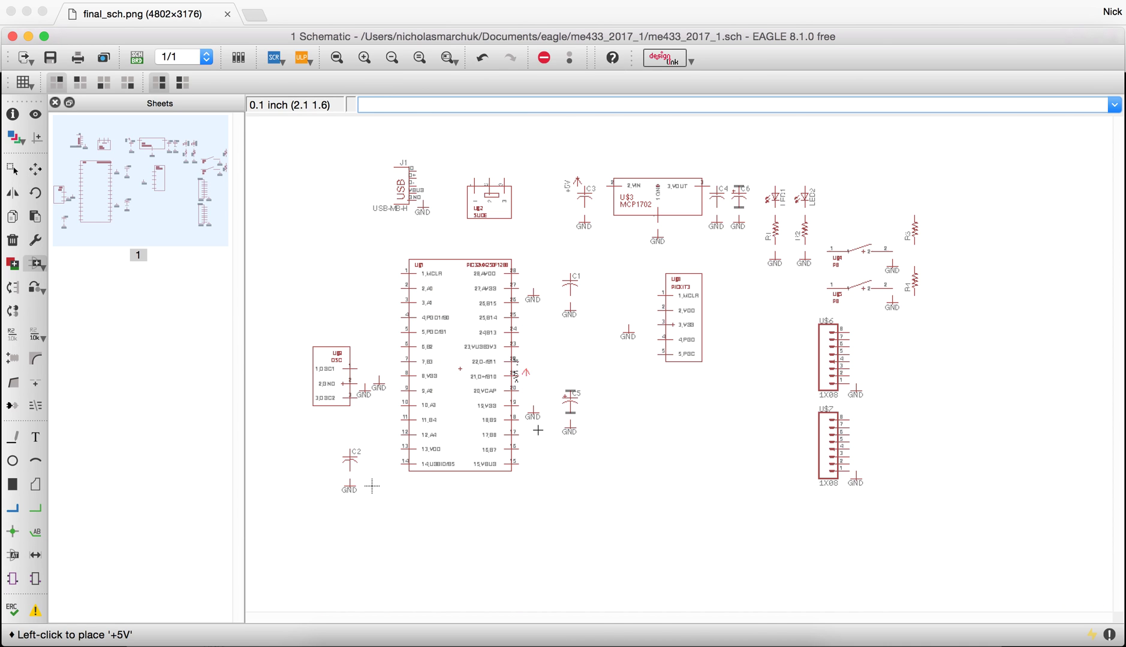
click(528, 470)
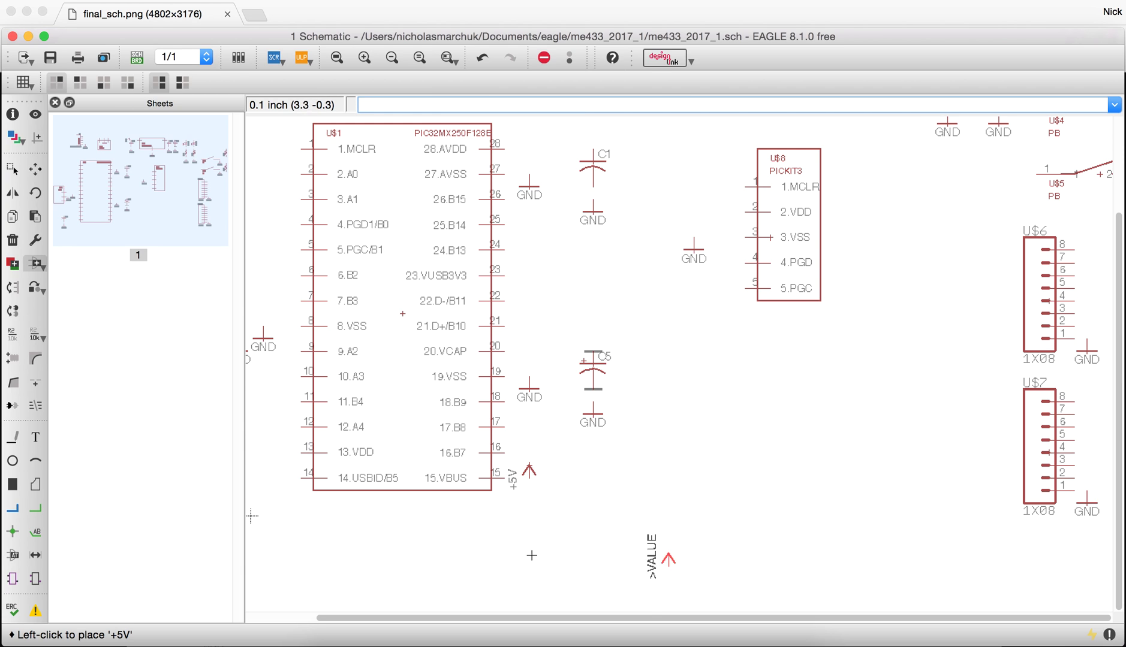
click(12, 193)
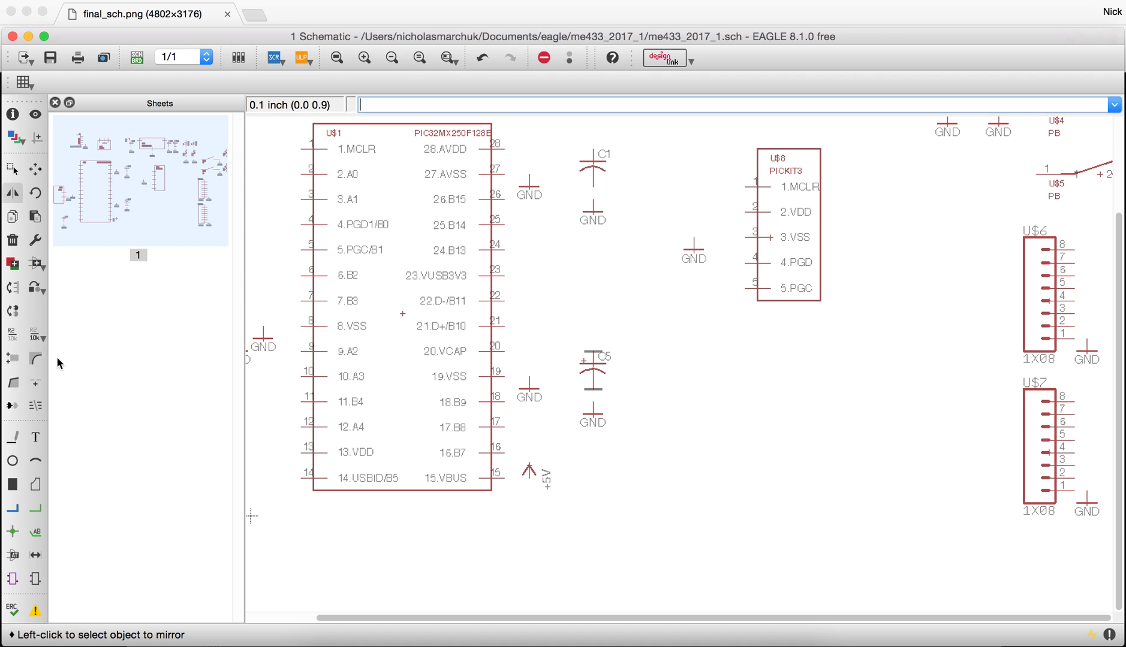
- Place +3V3 supply symbols beside C2, C1 and the PICKIT3 VDD pin
click(36, 264)
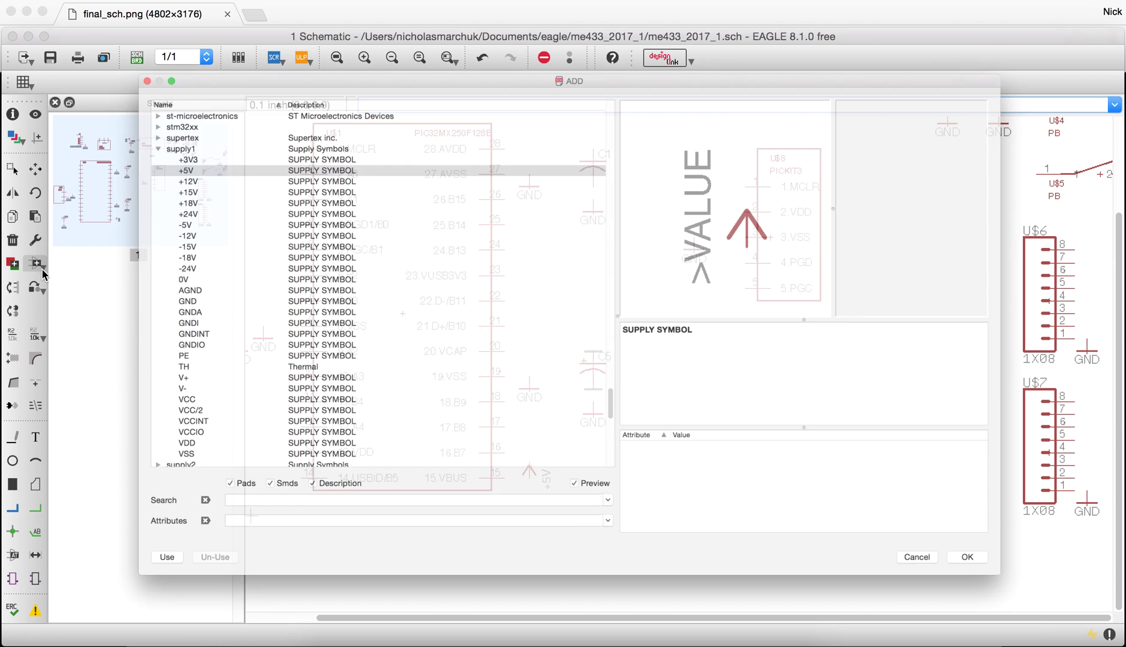
click(89, 111)
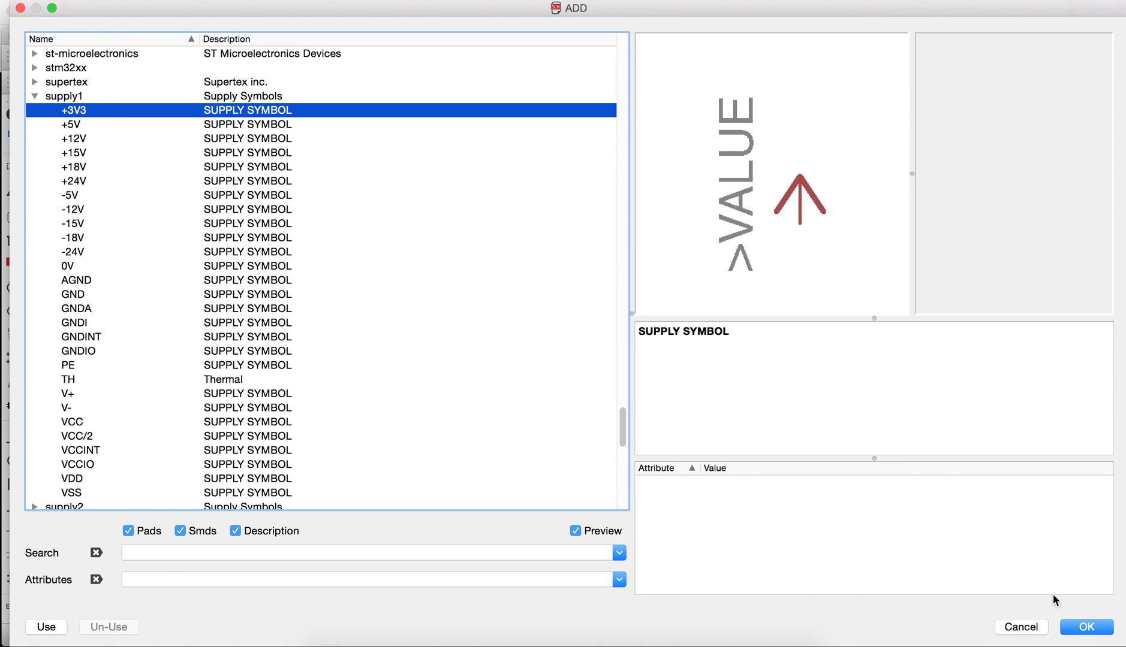
click(1079, 626)
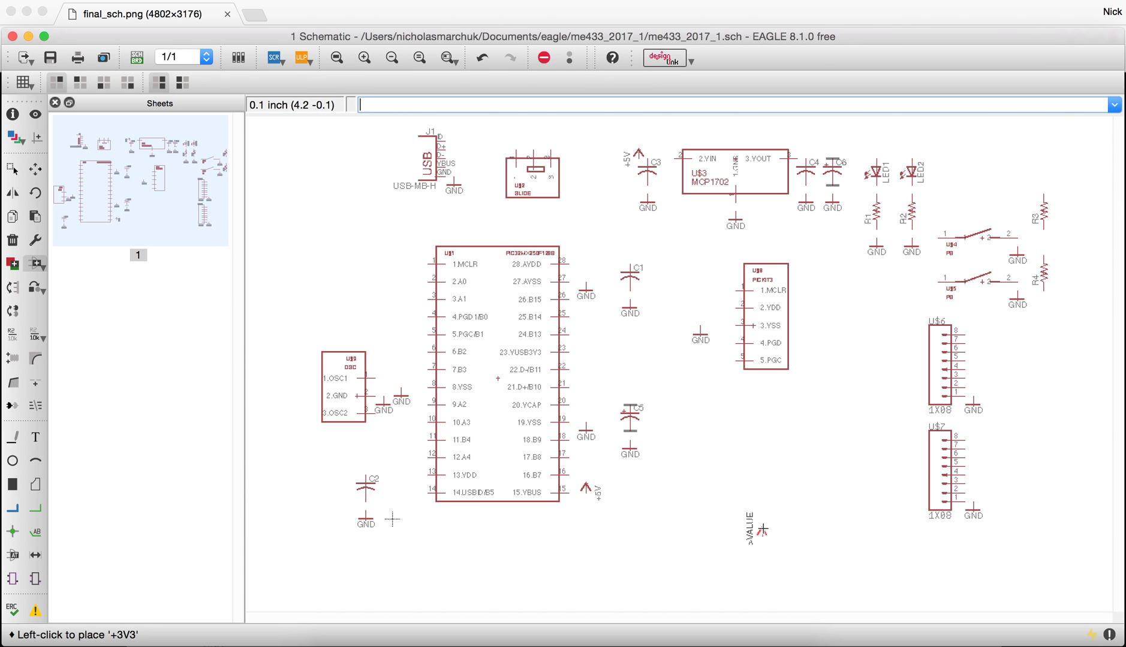
scroll(392, 519, up, 3)
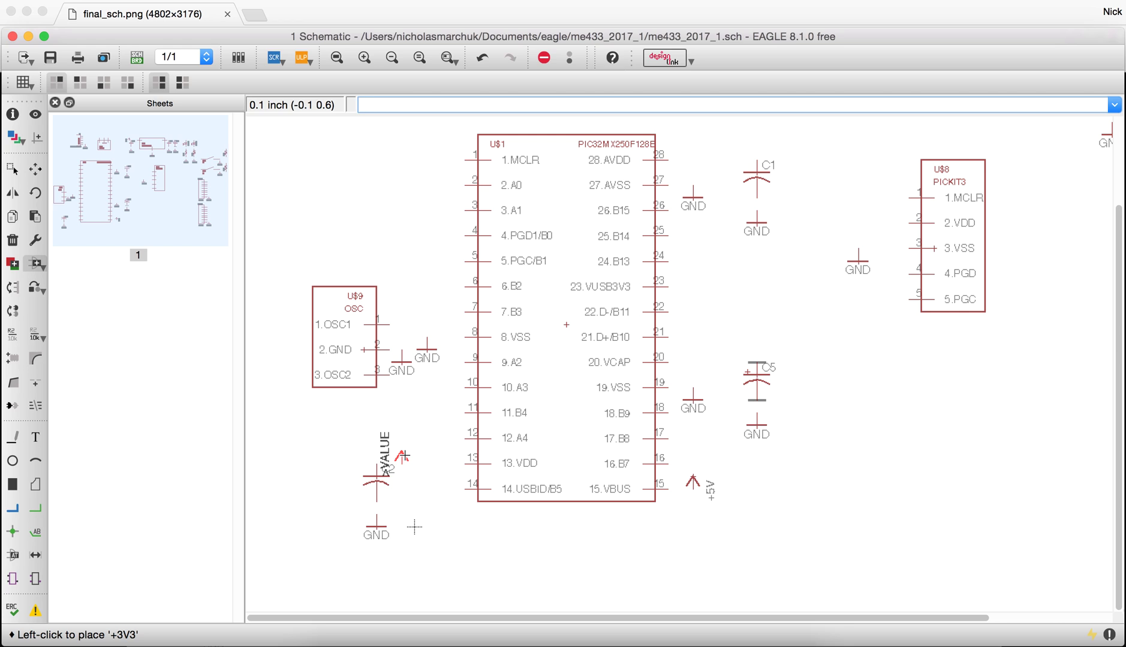
click(403, 457)
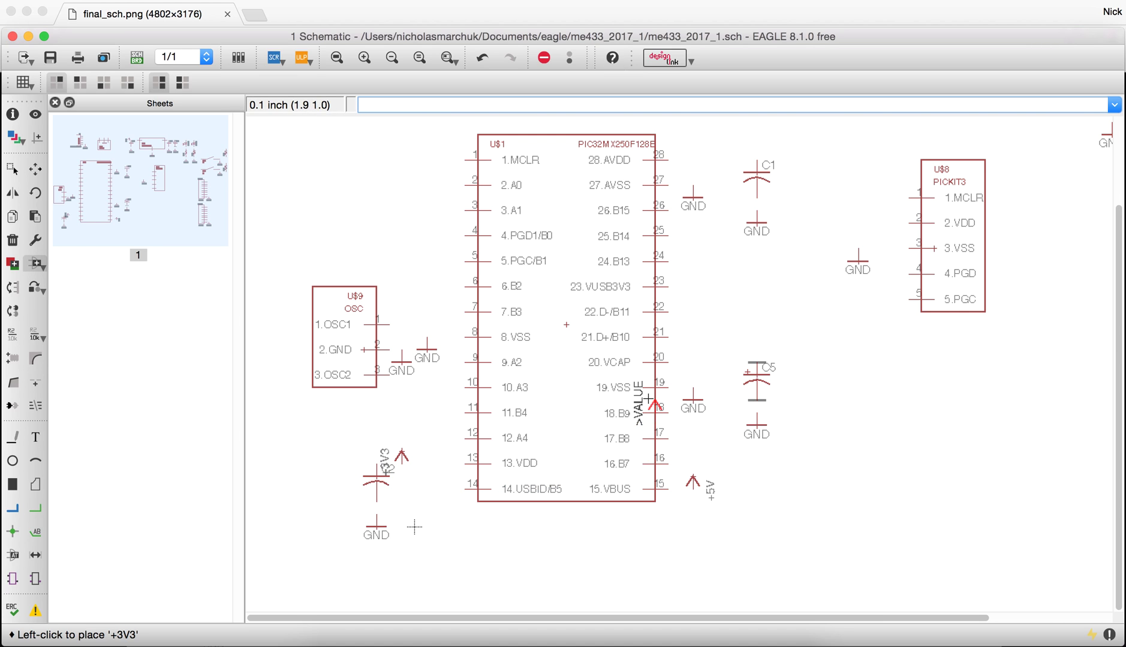
click(732, 150)
click(884, 213)
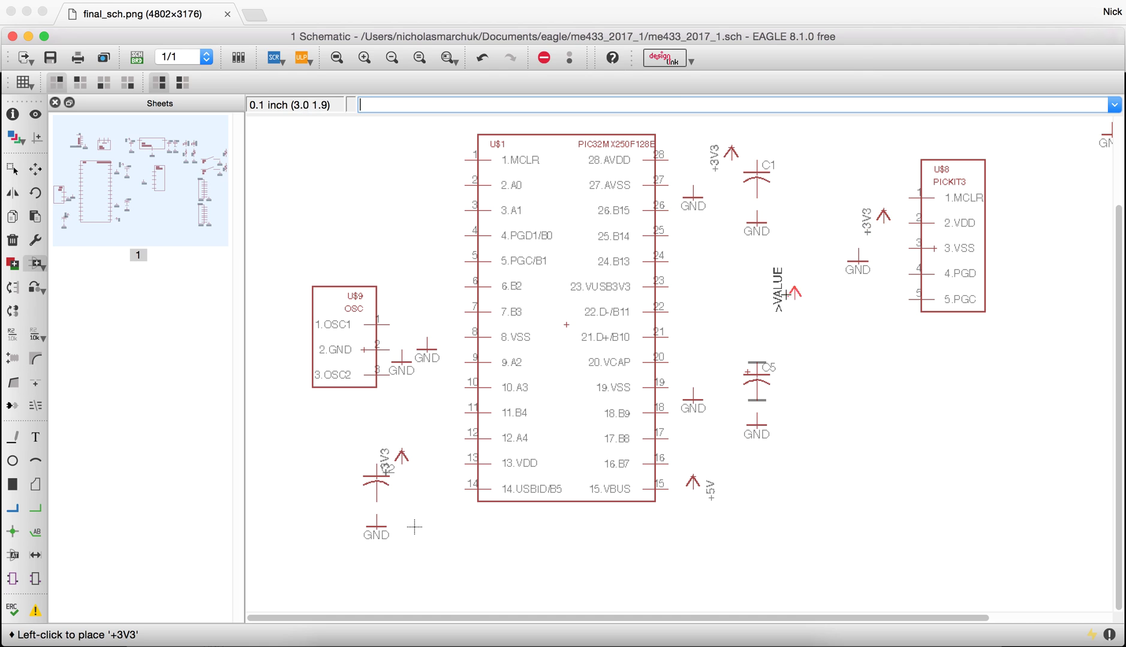
- Add +3V3 supplies beside C6 and above R3 and R4, checking against the Chrome reference
scroll(564, 368, down, 2)
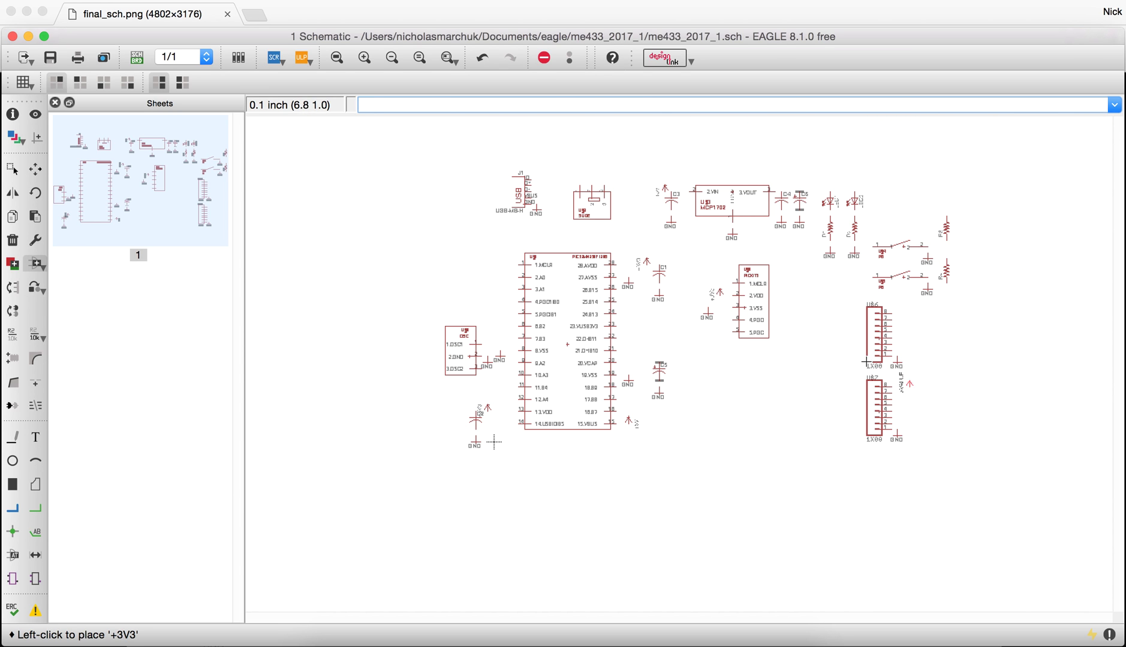
scroll(535, 185, up, 3)
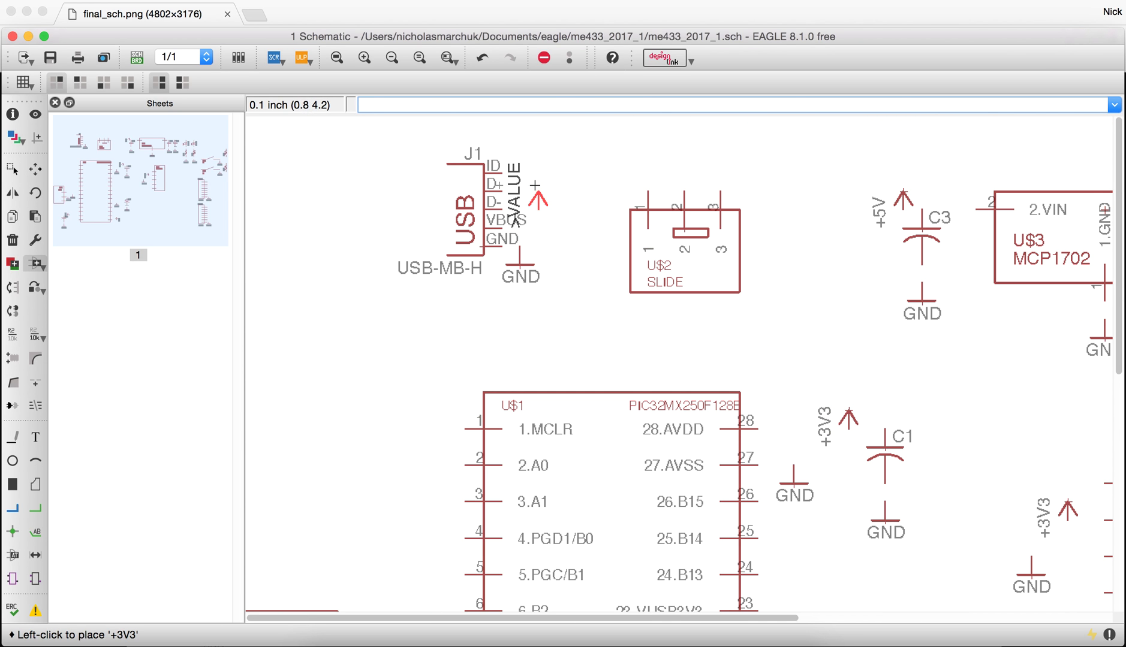
scroll(535, 186, down, 3)
scroll(851, 174, up, 3)
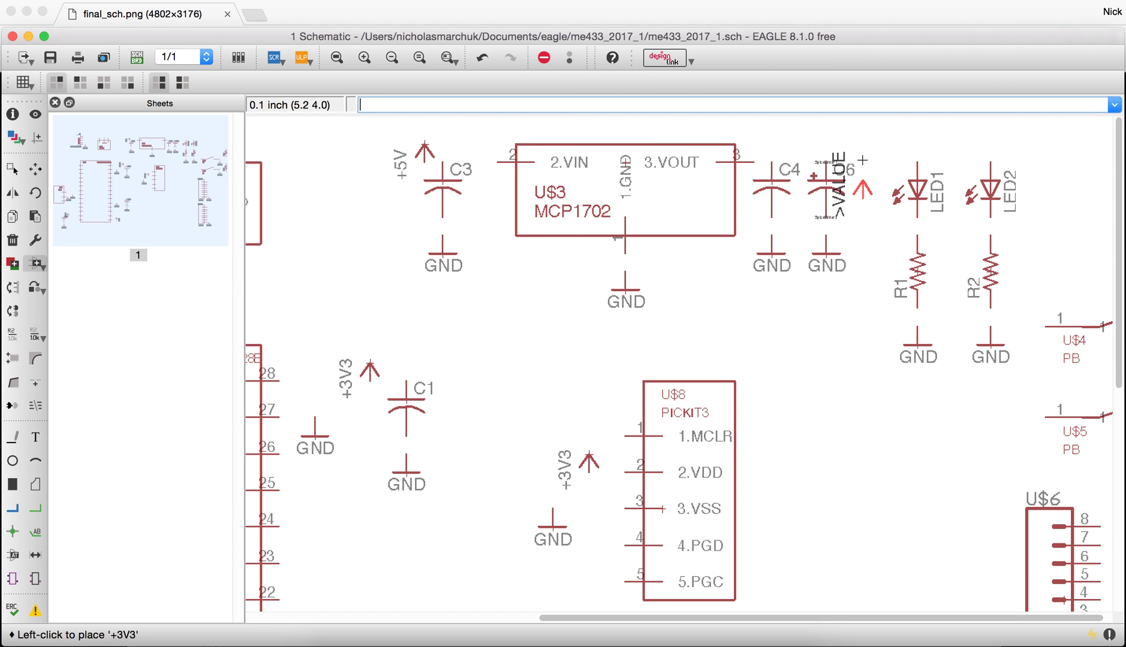
click(880, 161)
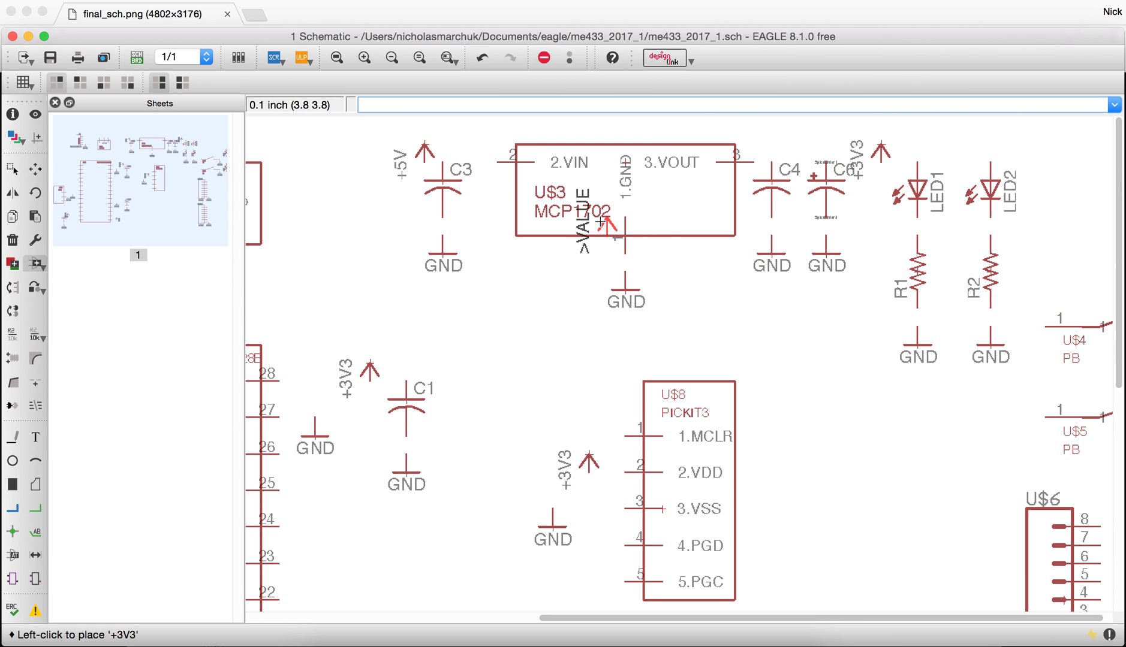
scroll(601, 221, down, 3)
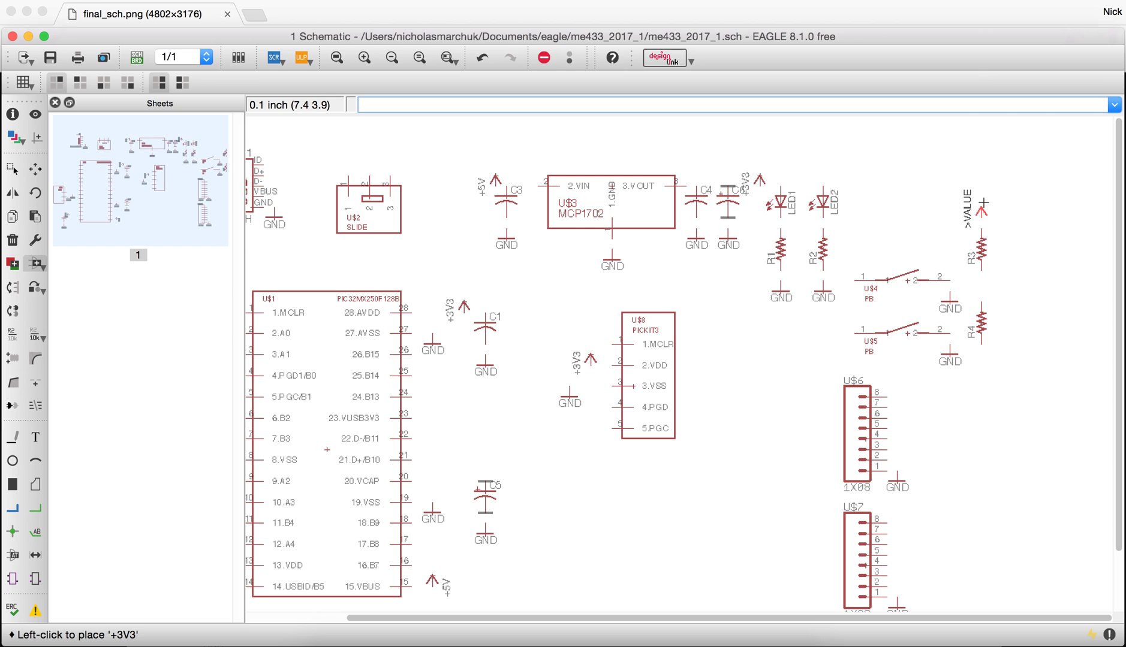
click(980, 206)
click(979, 279)
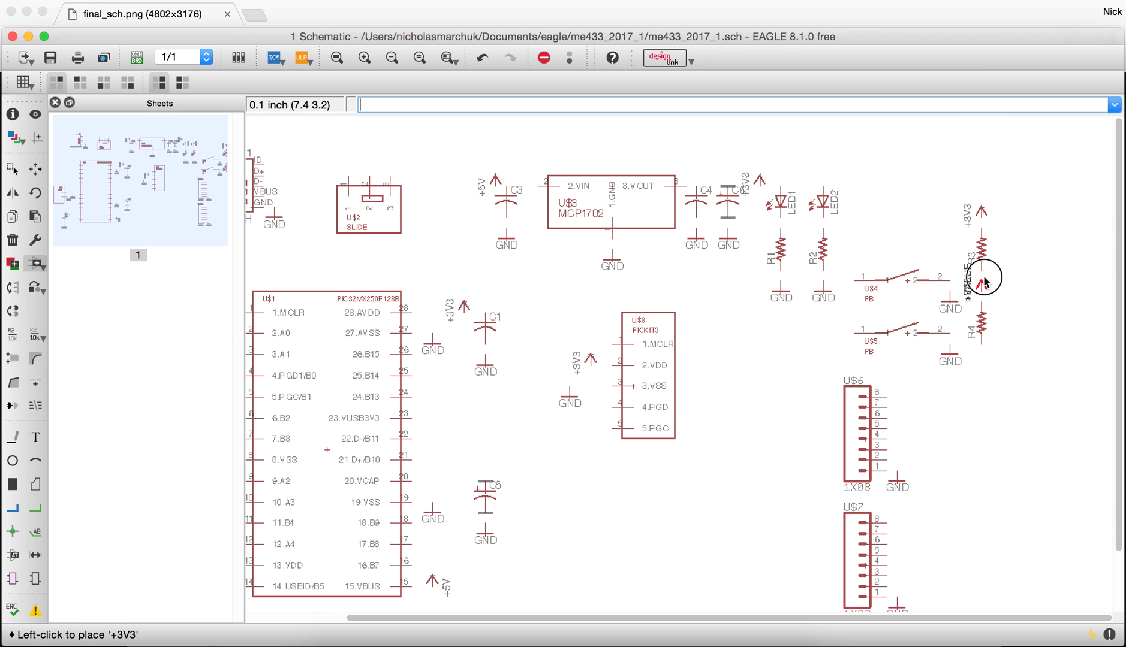
scroll(778, 307, down, 3)
scroll(777, 307, up, 2)
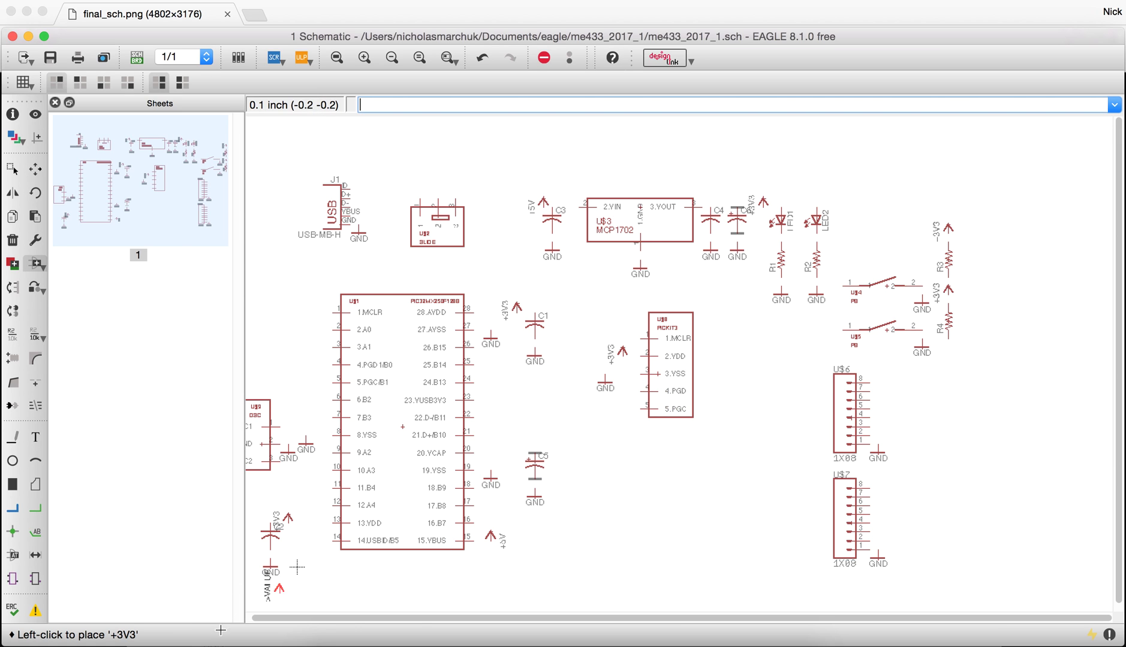
click(397, 642)
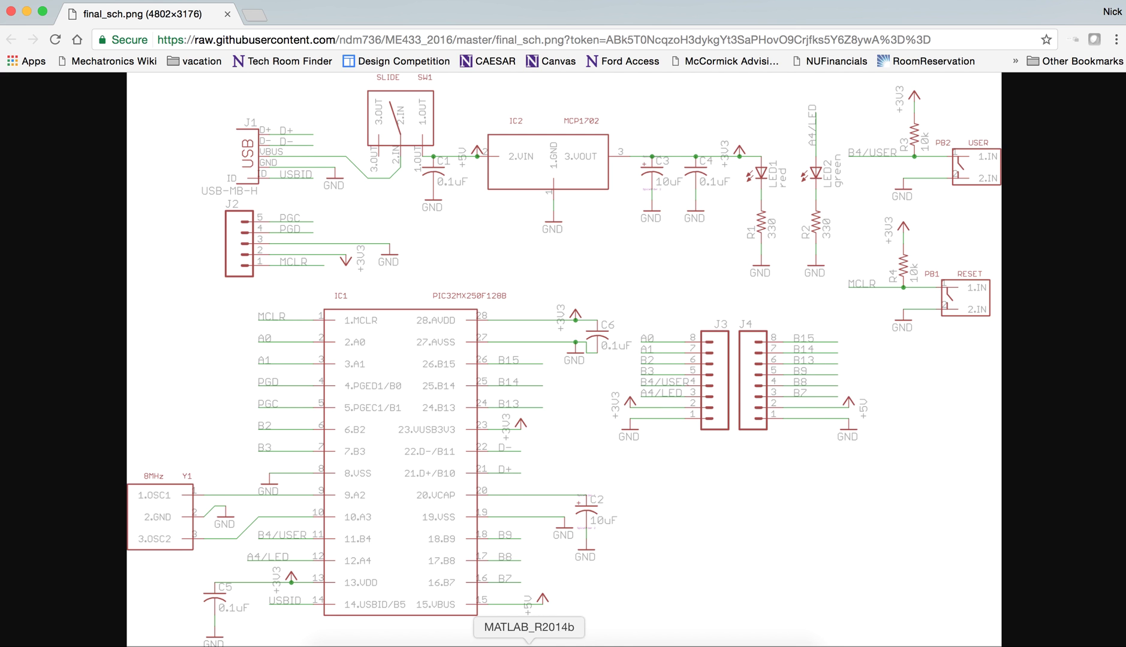
click(641, 641)
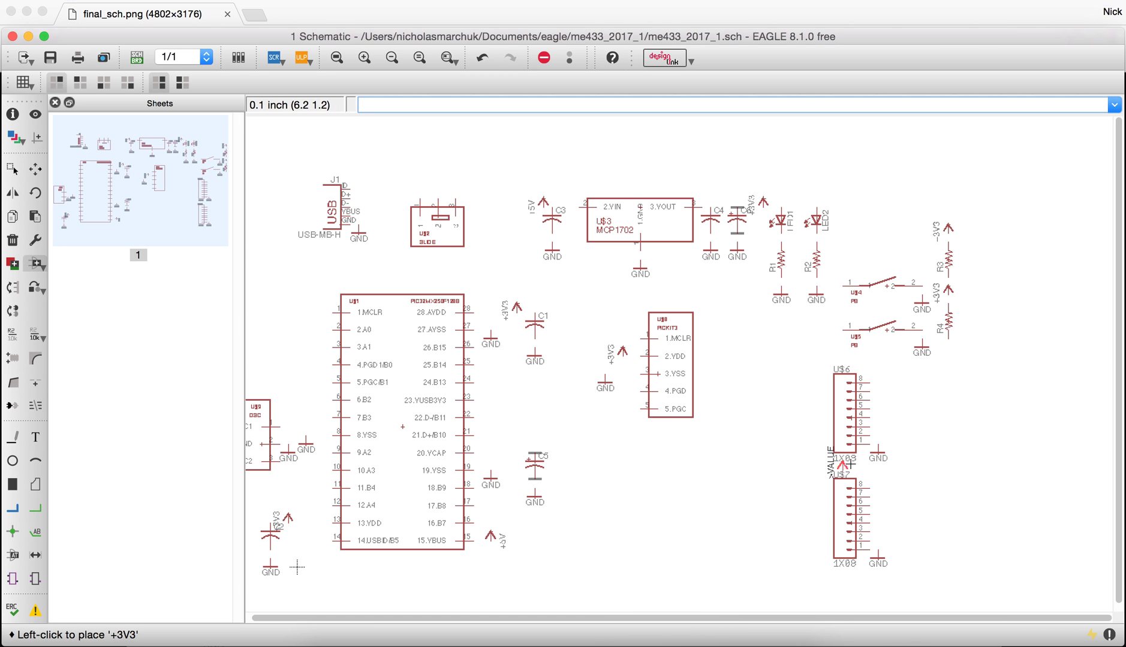
- Place a +3V3 supply on header U$7 and copy the pin-15 +5V symbol onto header U$6
click(879, 534)
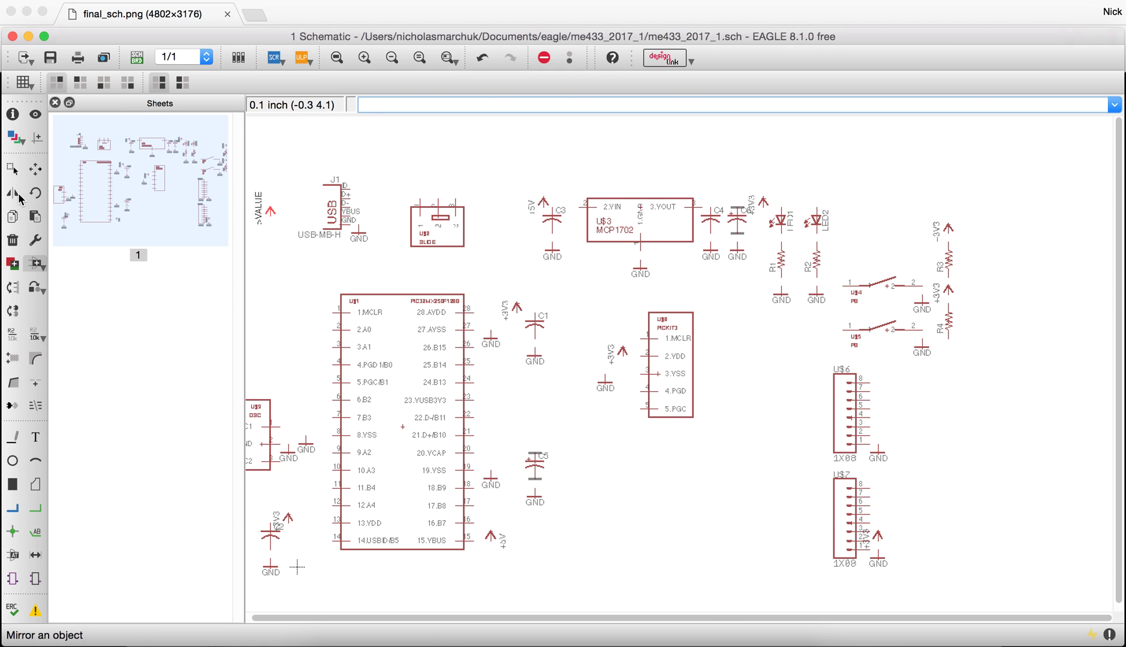
click(12, 216)
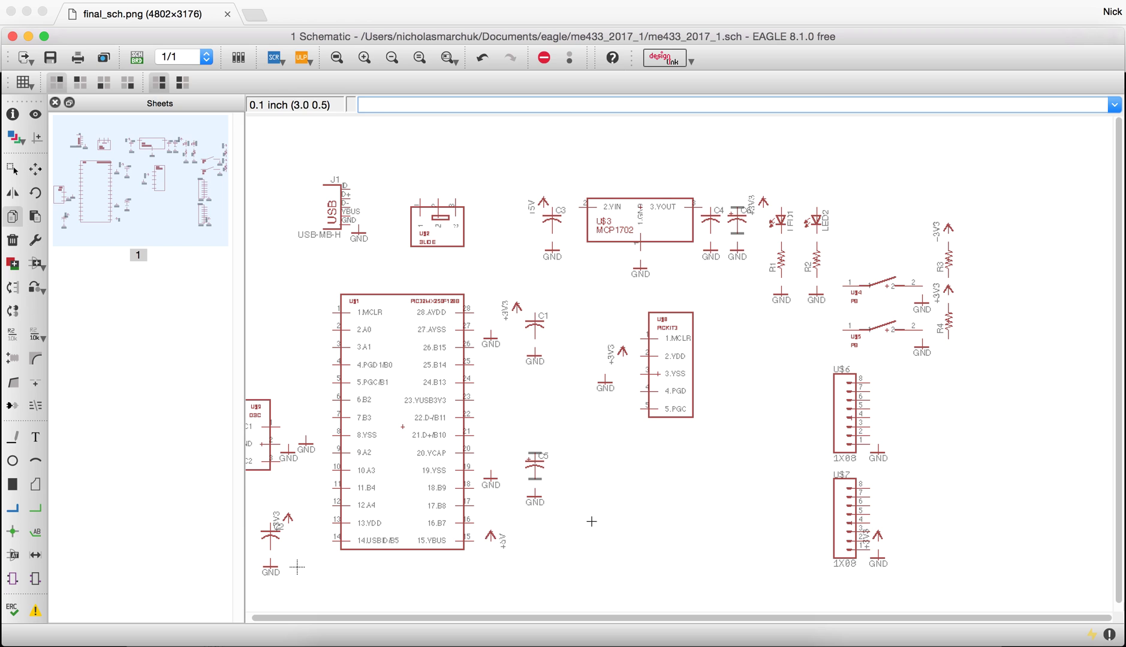
click(490, 535)
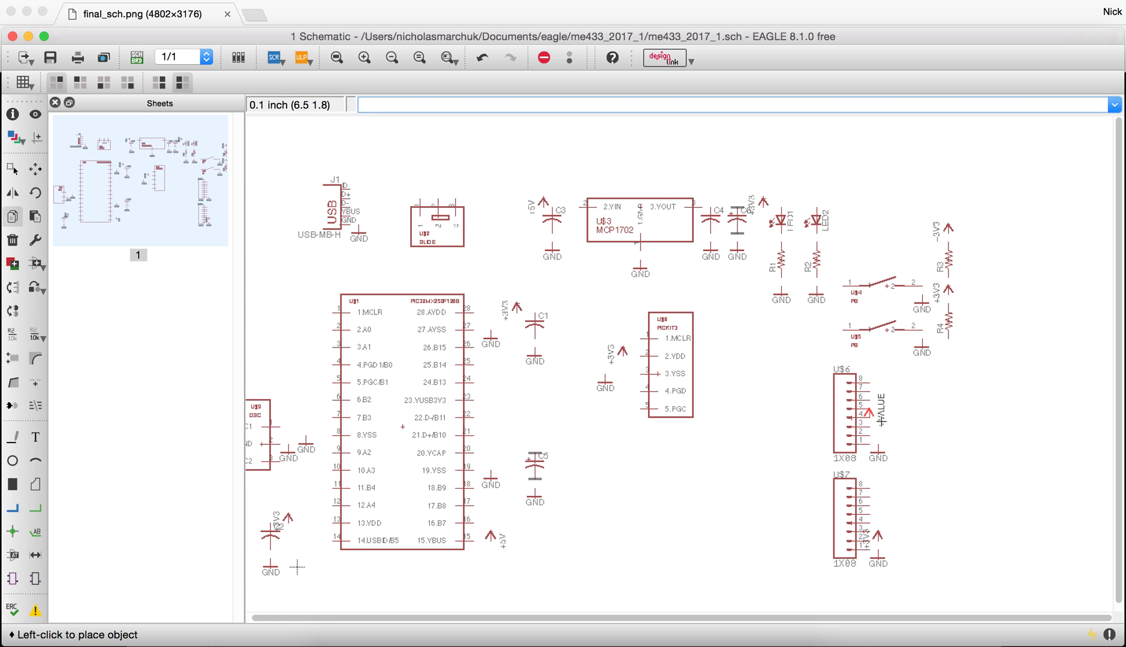
click(880, 428)
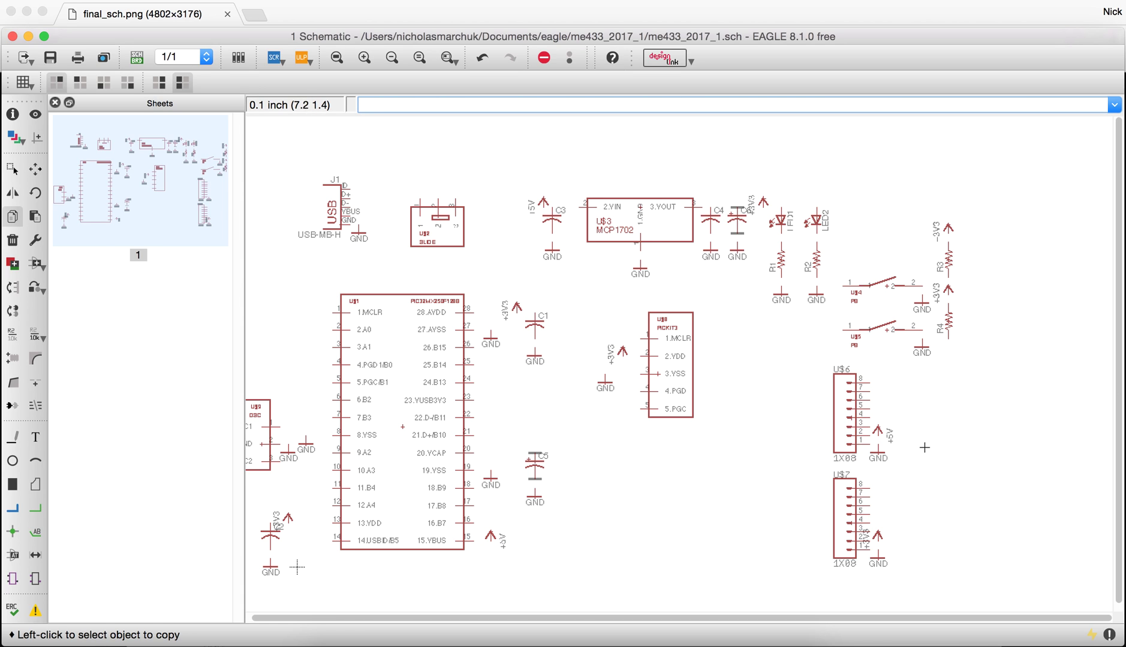
scroll(595, 359, left, 2)
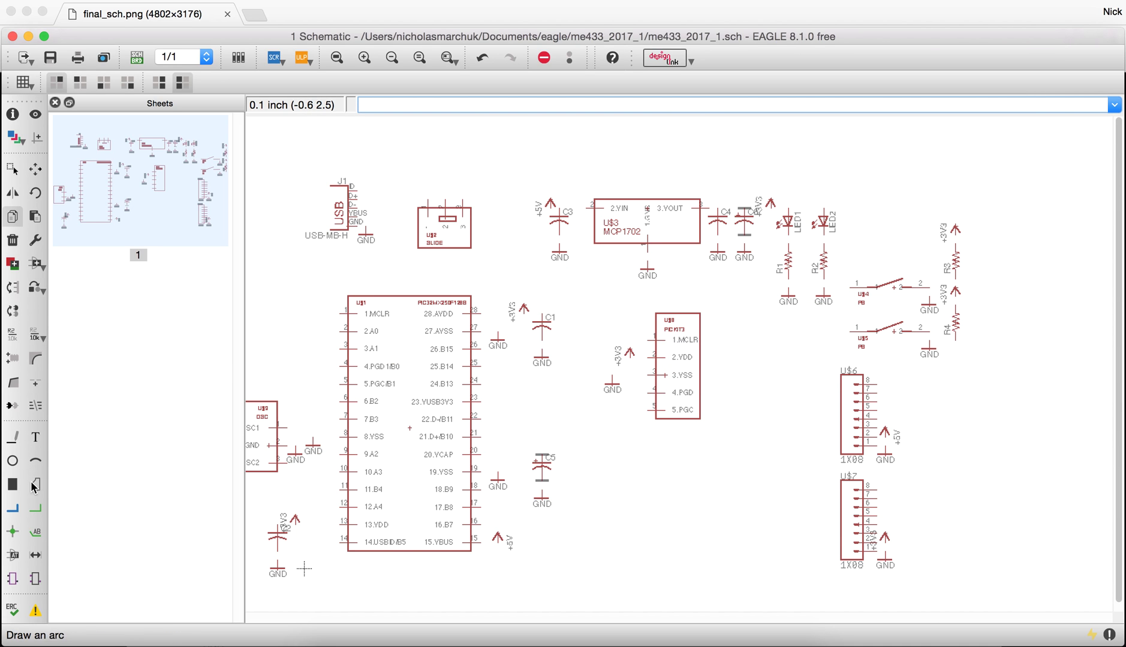
- Wire J1's GND pin to ground and run its VBUS pin to slide switch pin 2
click(35, 508)
scroll(366, 210, up, 5)
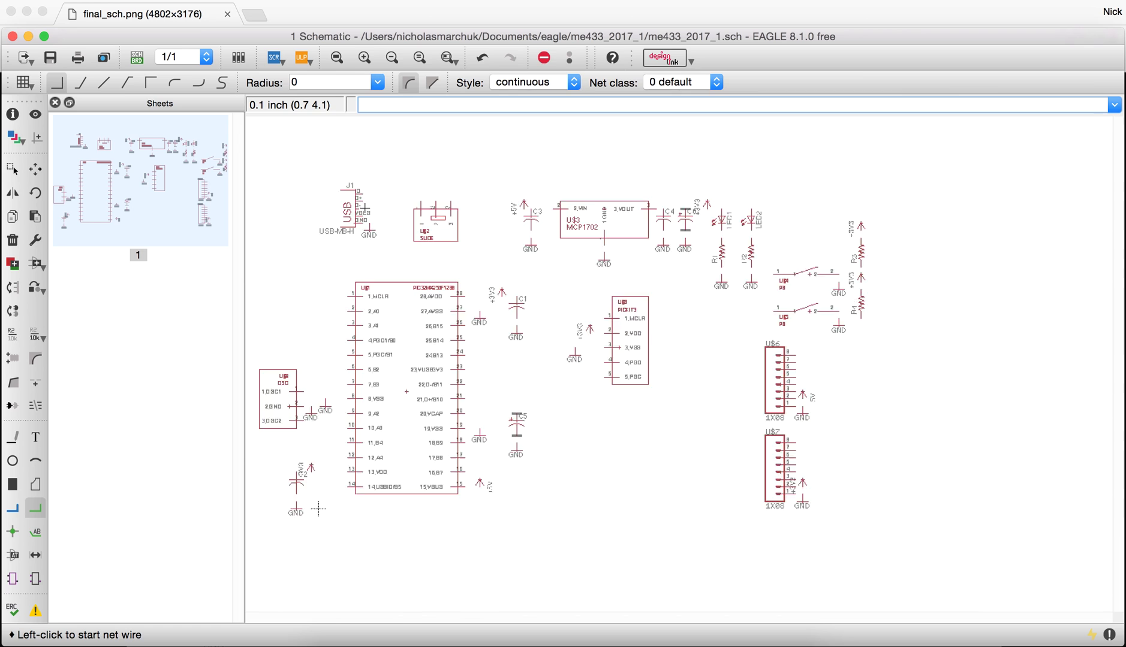
click(360, 255)
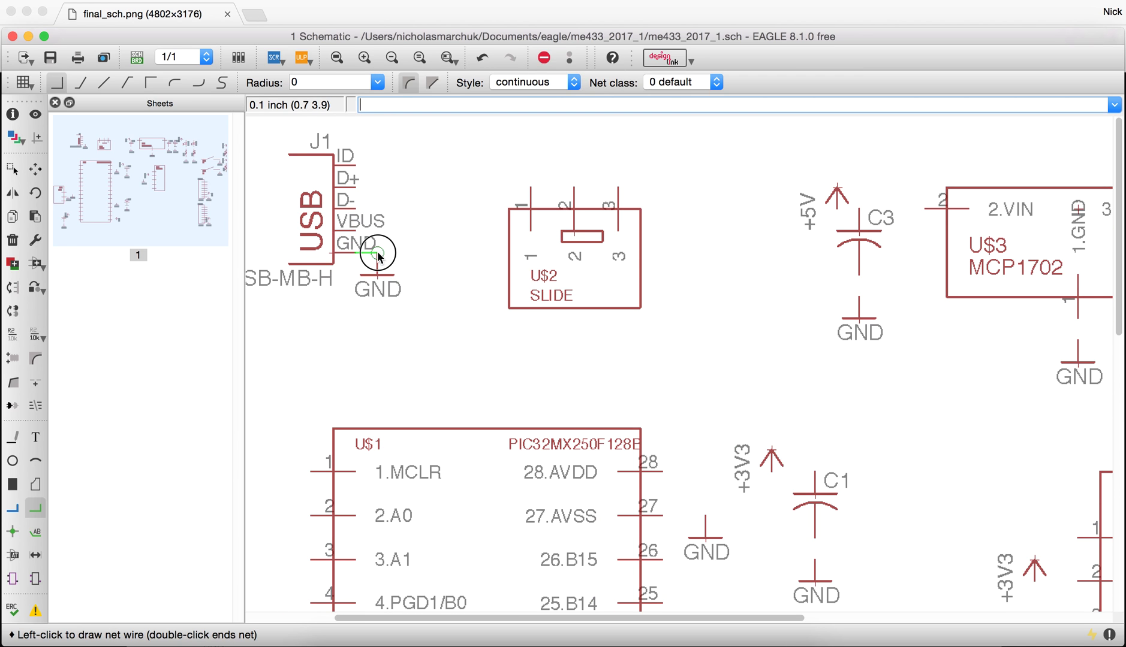
click(377, 253)
click(375, 233)
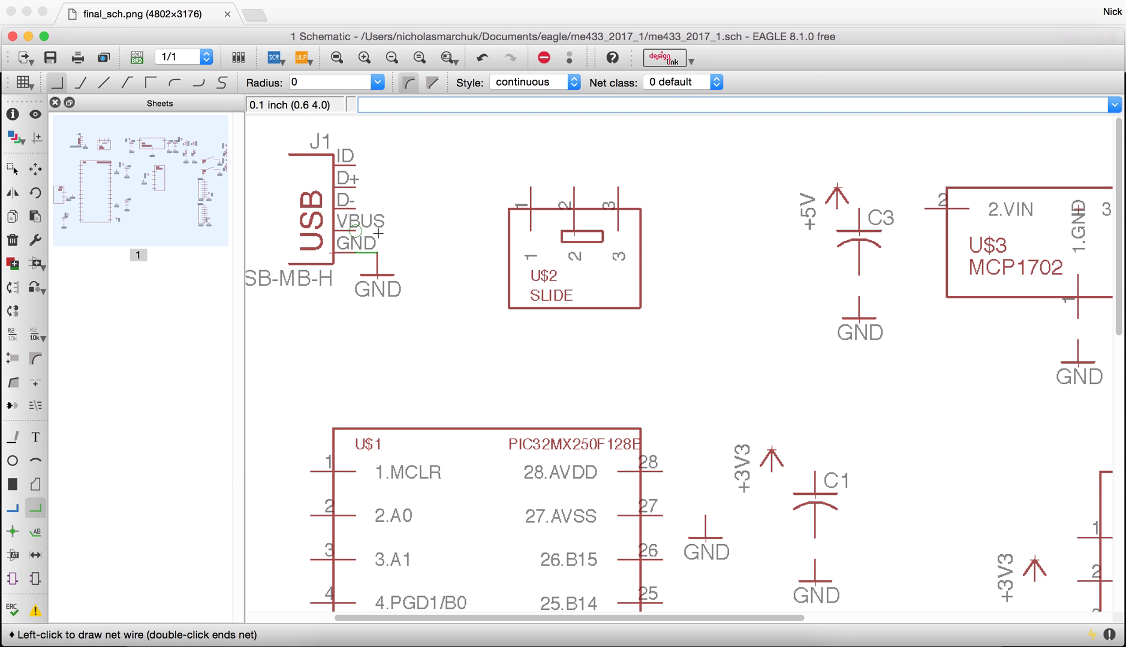
click(490, 232)
click(574, 165)
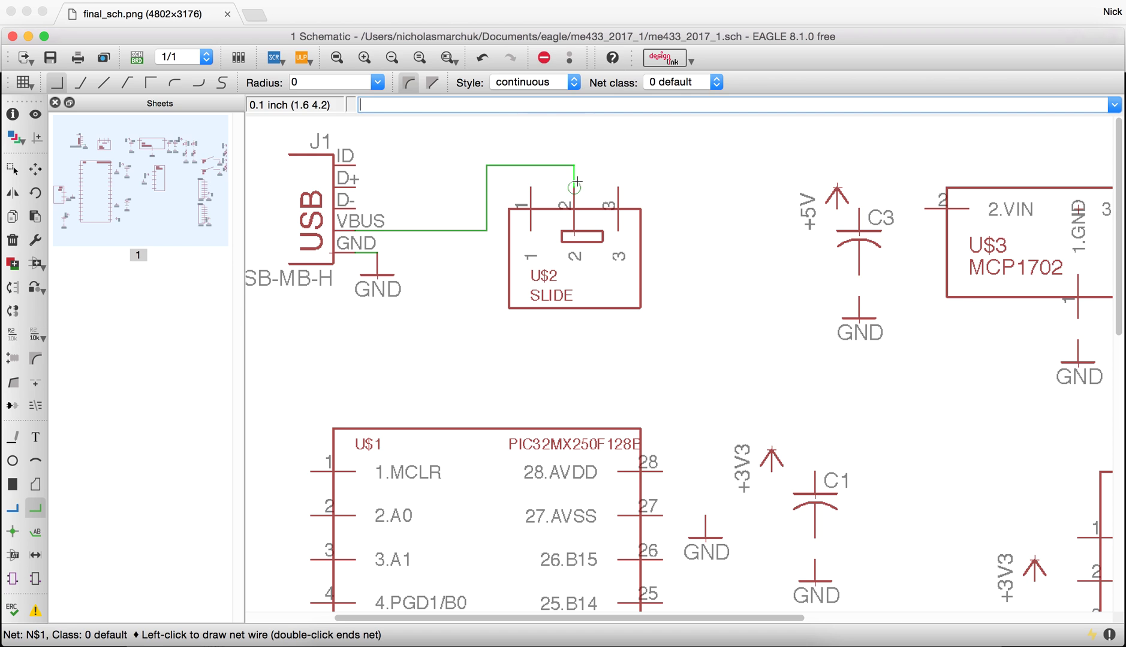
click(574, 187)
- Connect slide switch pin 3 through +5V and C3 to U$3 VIN, and ground C3 and U$3
click(628, 191)
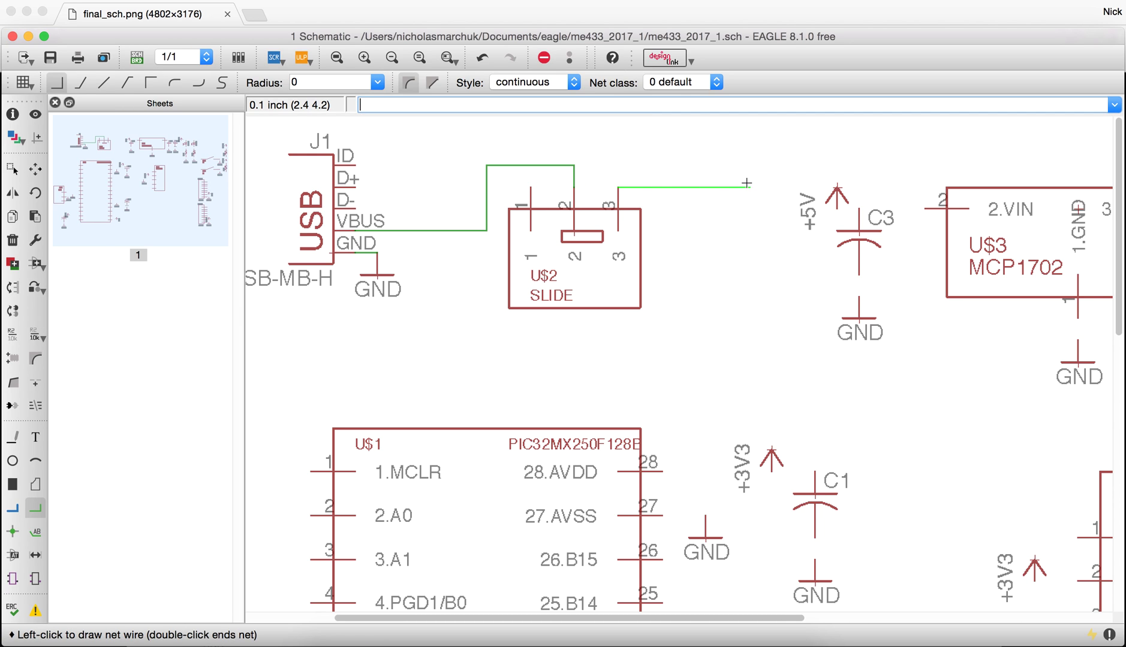
click(684, 209)
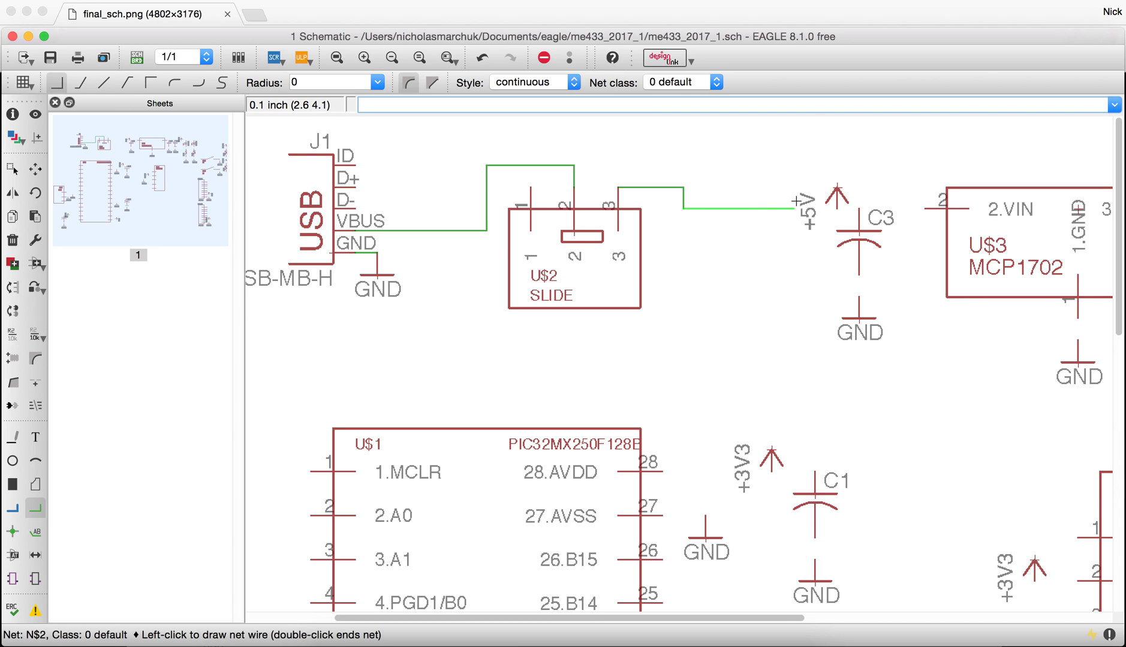
click(837, 208)
click(836, 209)
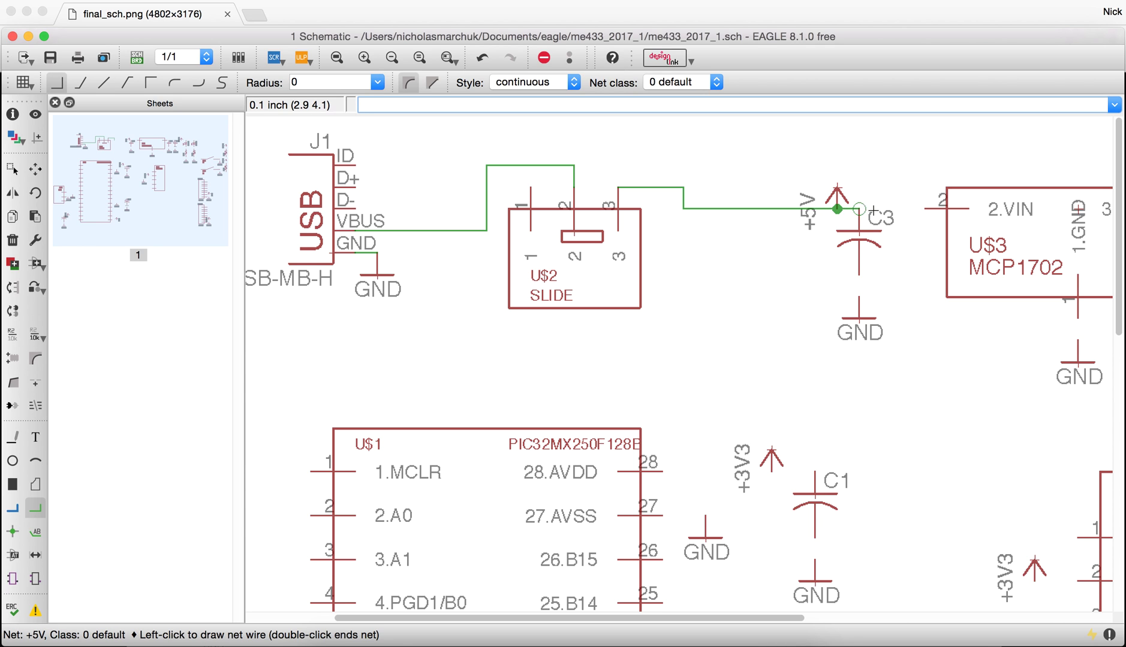
click(927, 208)
click(859, 275)
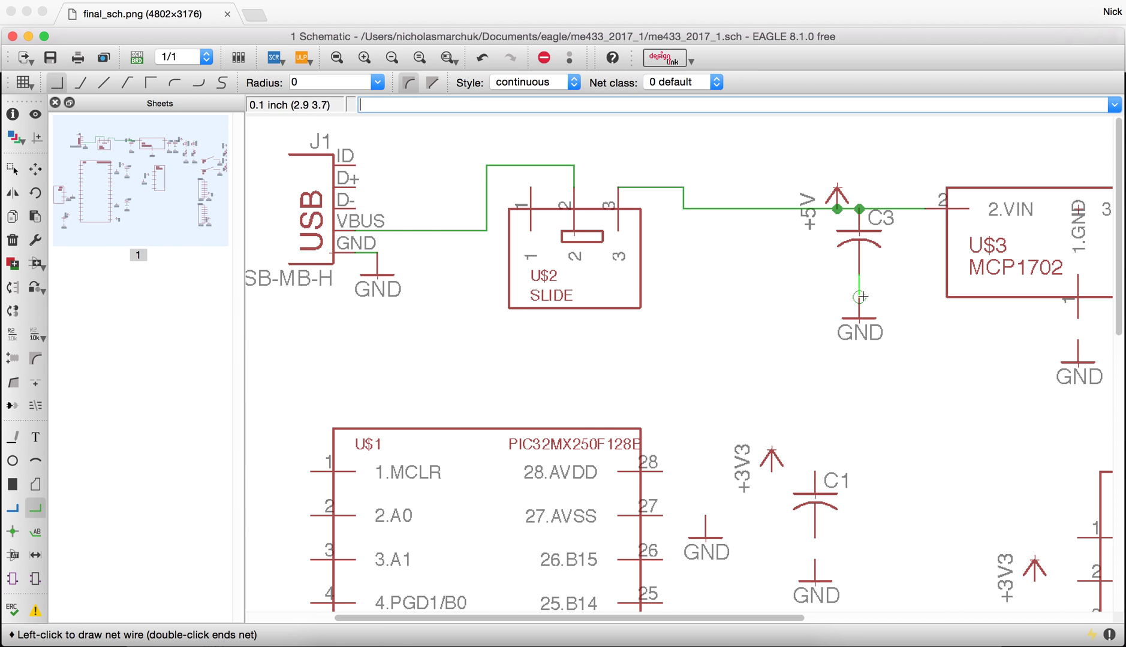
click(859, 299)
scroll(741, 300, down, 4)
scroll(979, 290, up, 5)
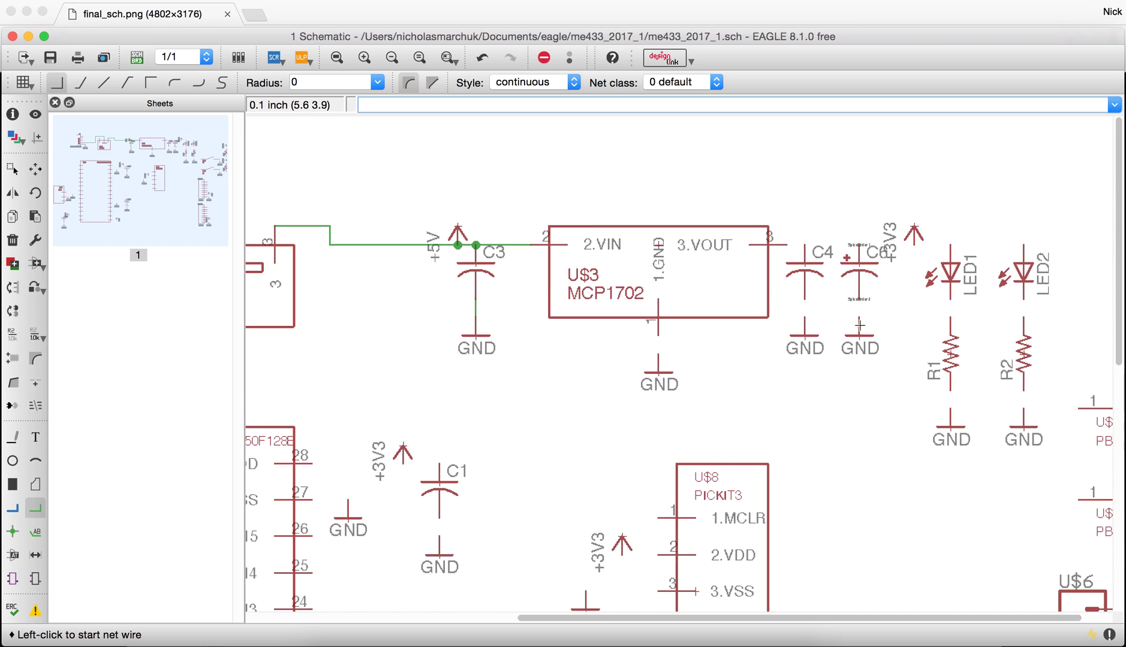
click(601, 343)
click(611, 361)
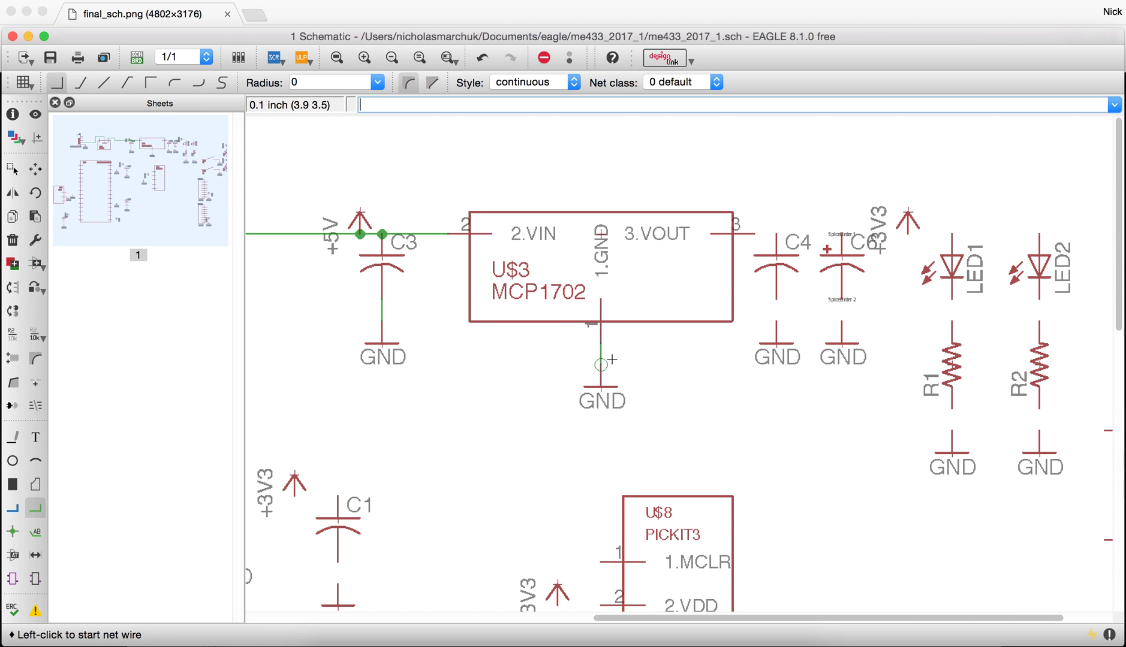
- Run U$3 VOUT via C4 into the +3V3 net, merging C6, and on to LED1's anode
click(753, 234)
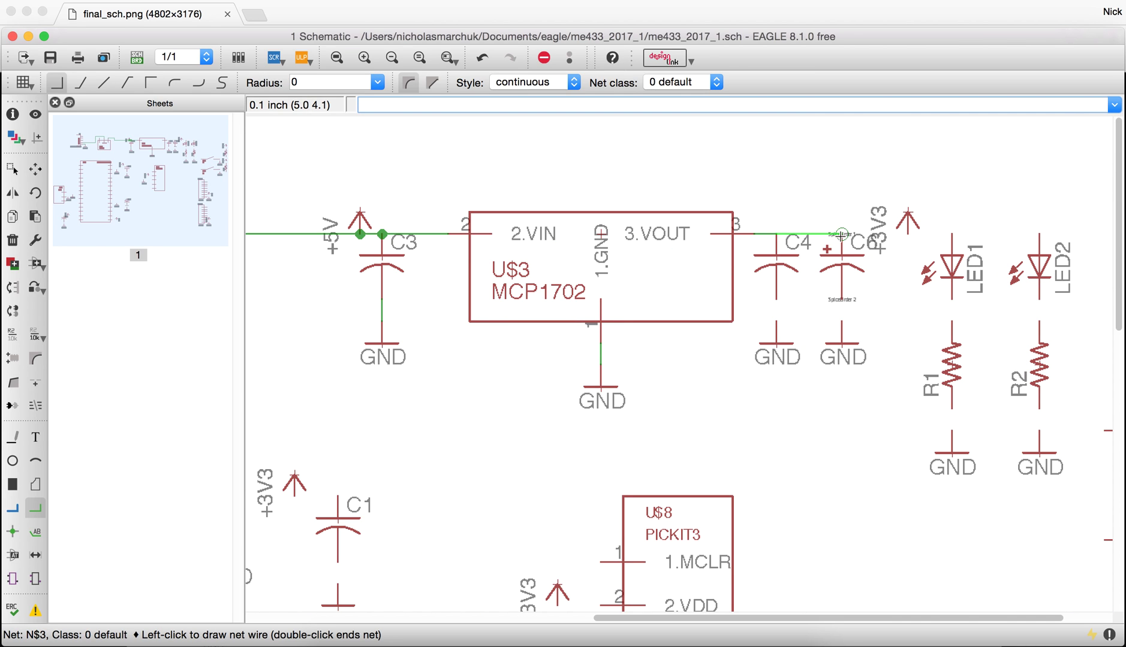
click(777, 234)
click(777, 233)
click(908, 235)
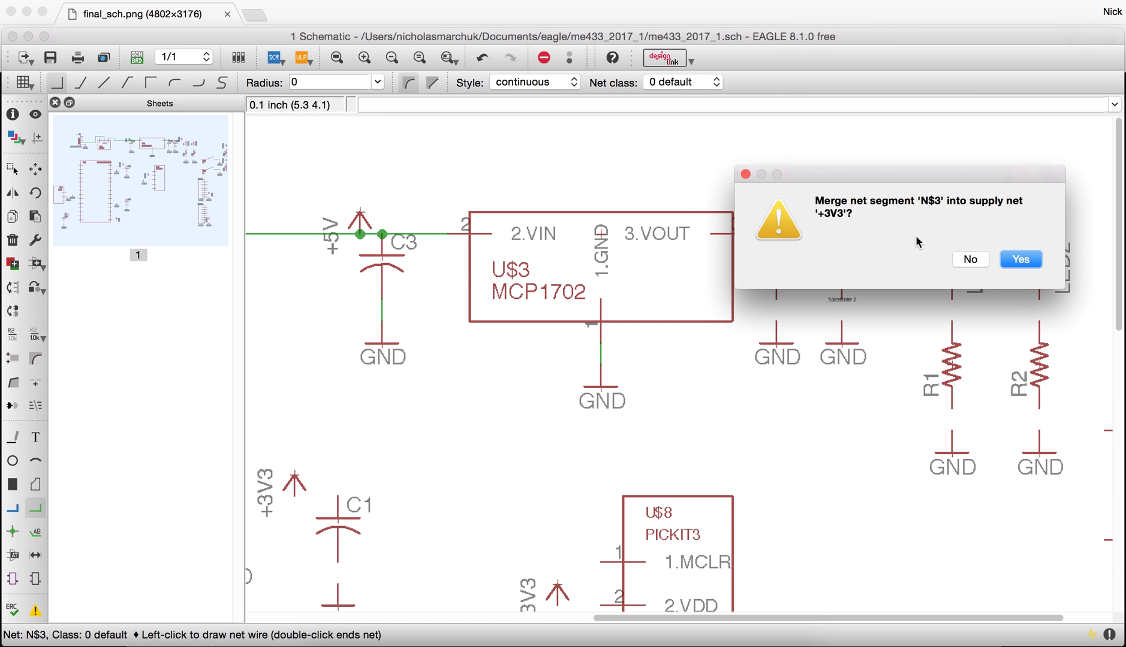
click(1019, 257)
click(842, 234)
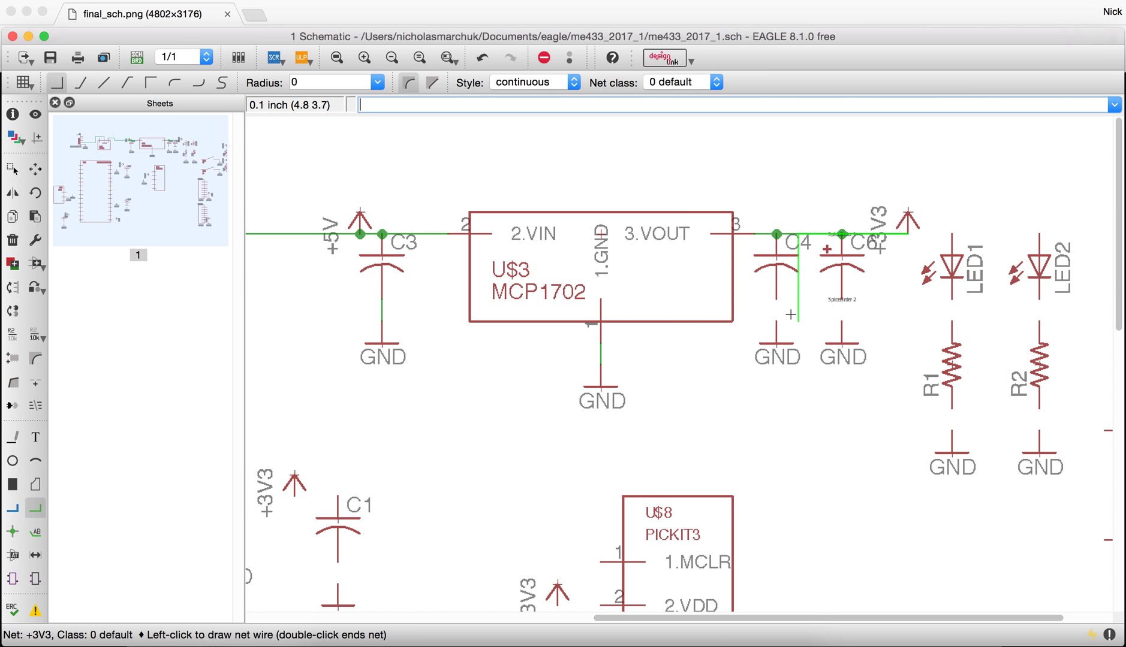
click(909, 235)
click(908, 234)
click(952, 234)
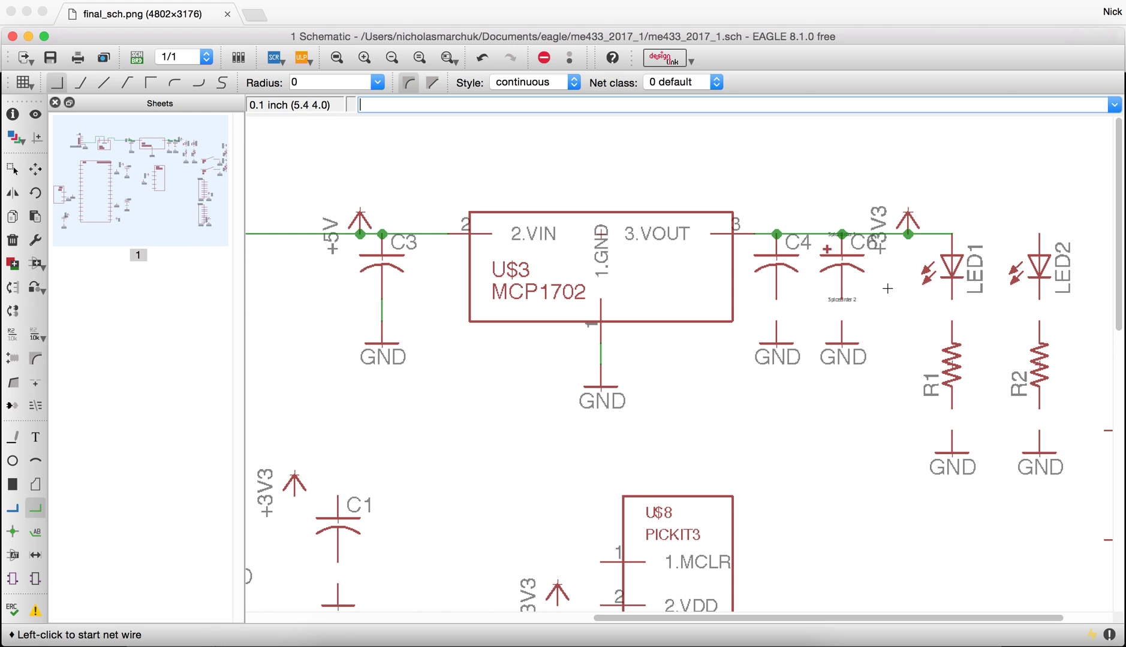
- Ground C4 and C6, join LED1's cathode to R1, and ground R1's bottom pin
click(776, 300)
click(776, 322)
click(842, 298)
click(842, 322)
click(952, 300)
click(952, 322)
click(952, 409)
click(952, 432)
scroll(952, 430, down, 1)
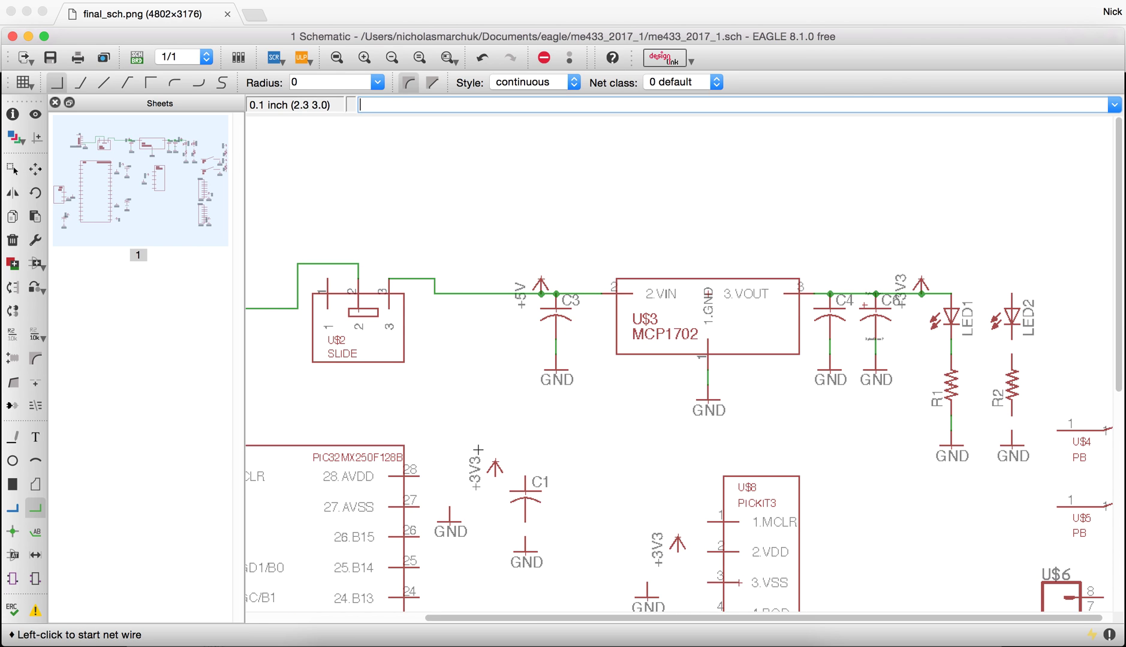
scroll(517, 433, down, 2)
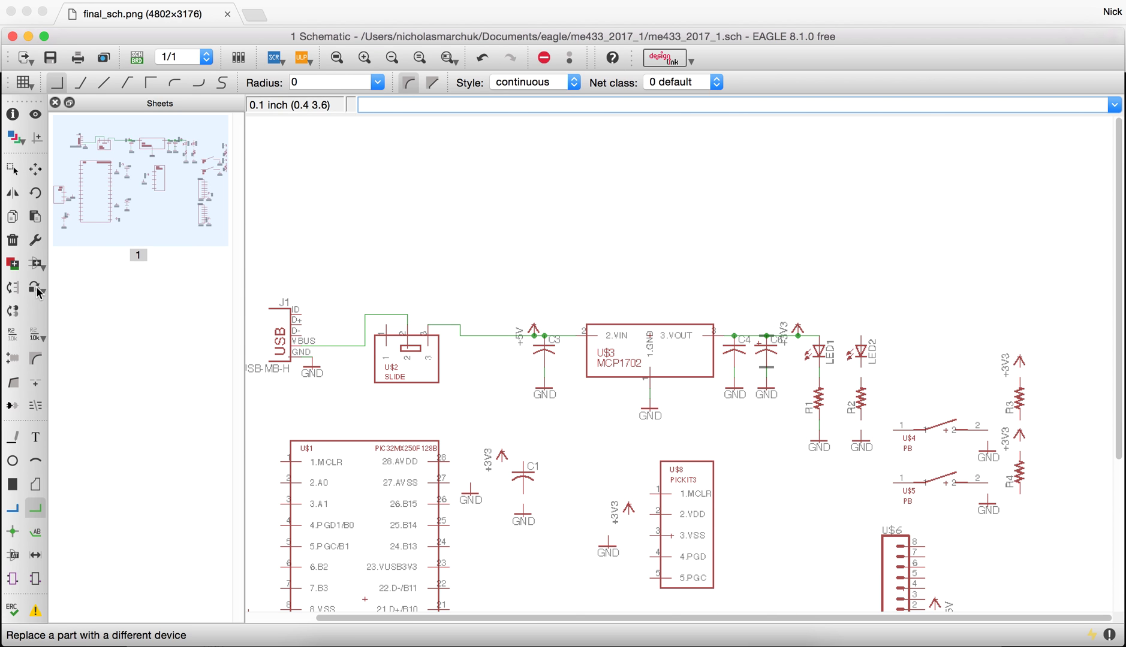
- Set capacitor values: C3 and C4 to 0.1uF, C6 to 10uF
click(35, 334)
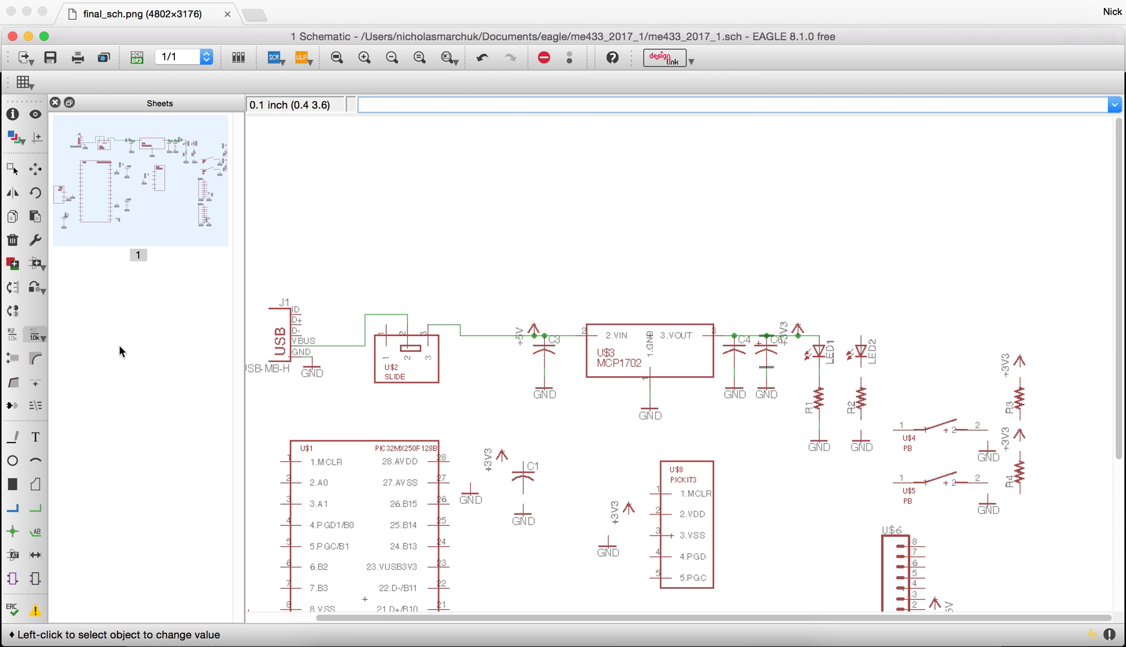
click(554, 358)
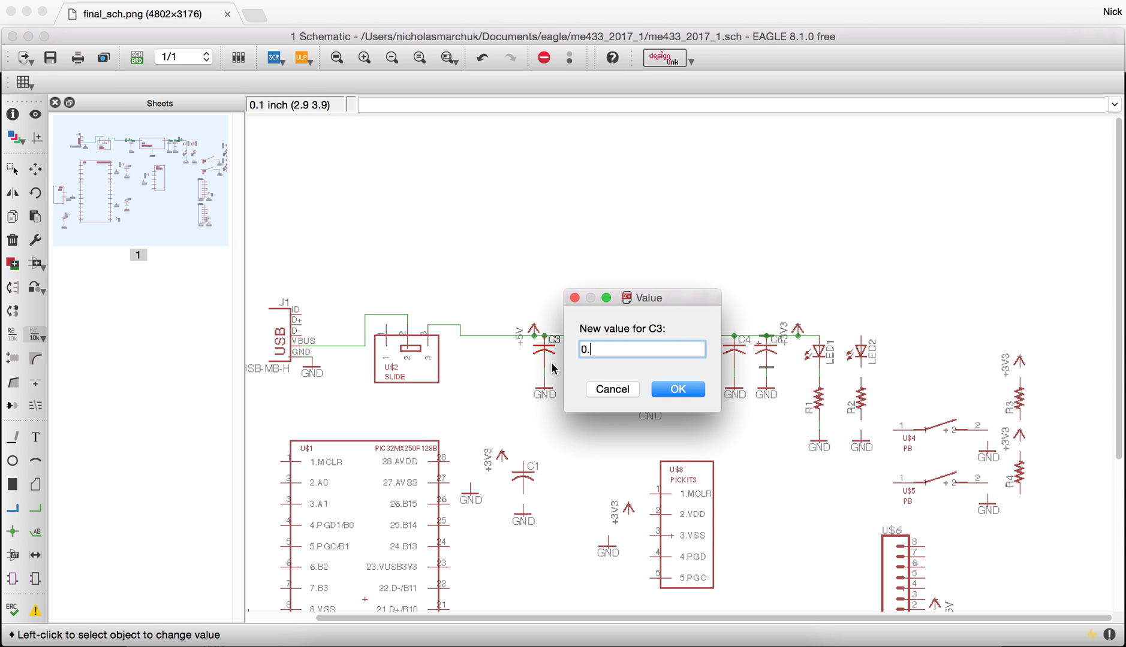
key(Return)
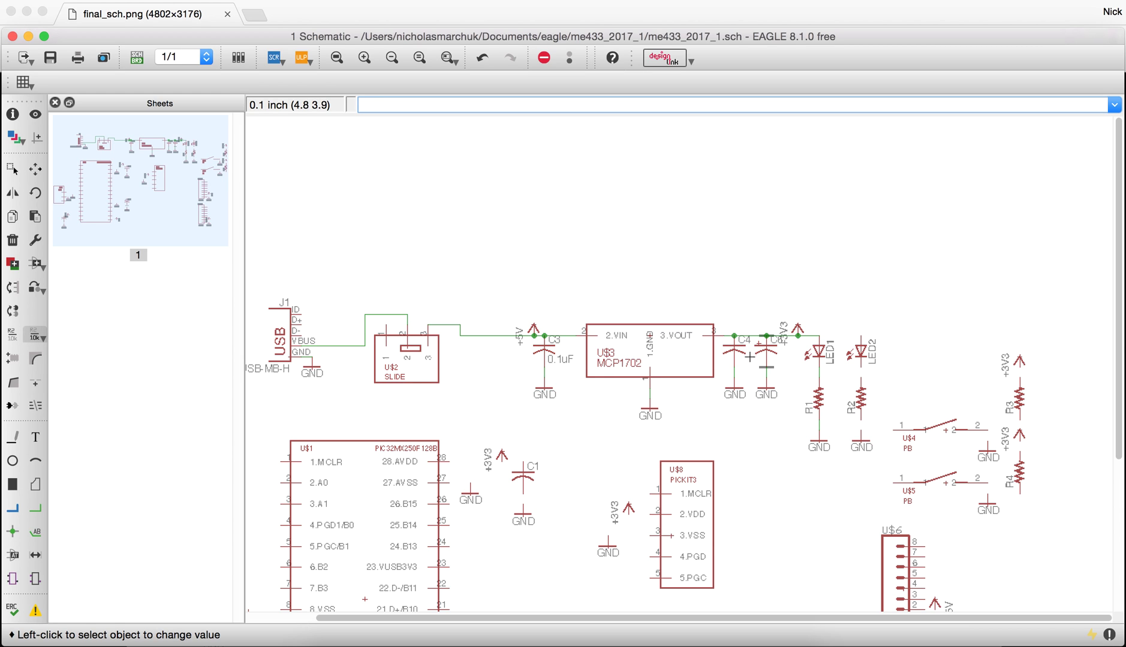
click(736, 363)
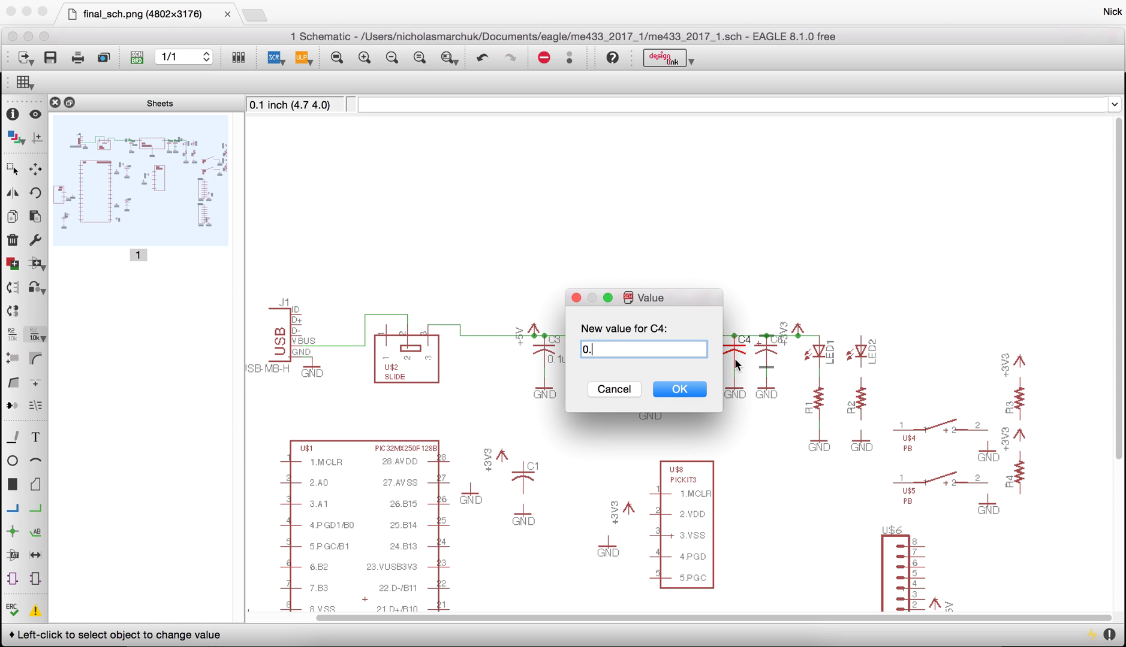
text(0.1uF)
key(Return)
click(767, 354)
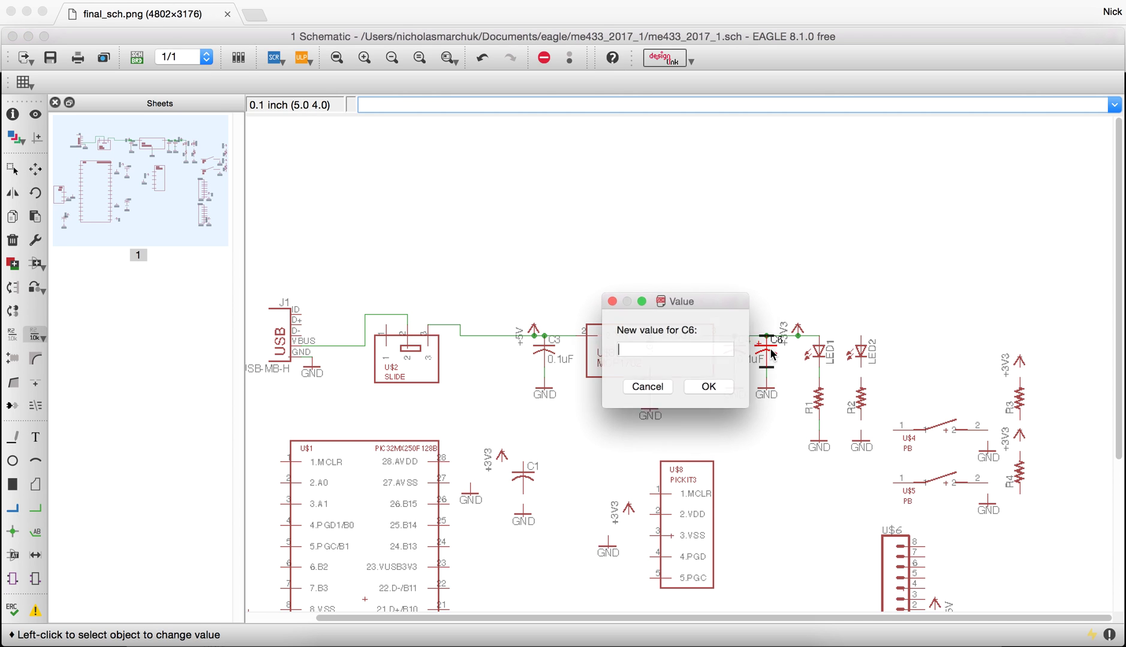
key(Return)
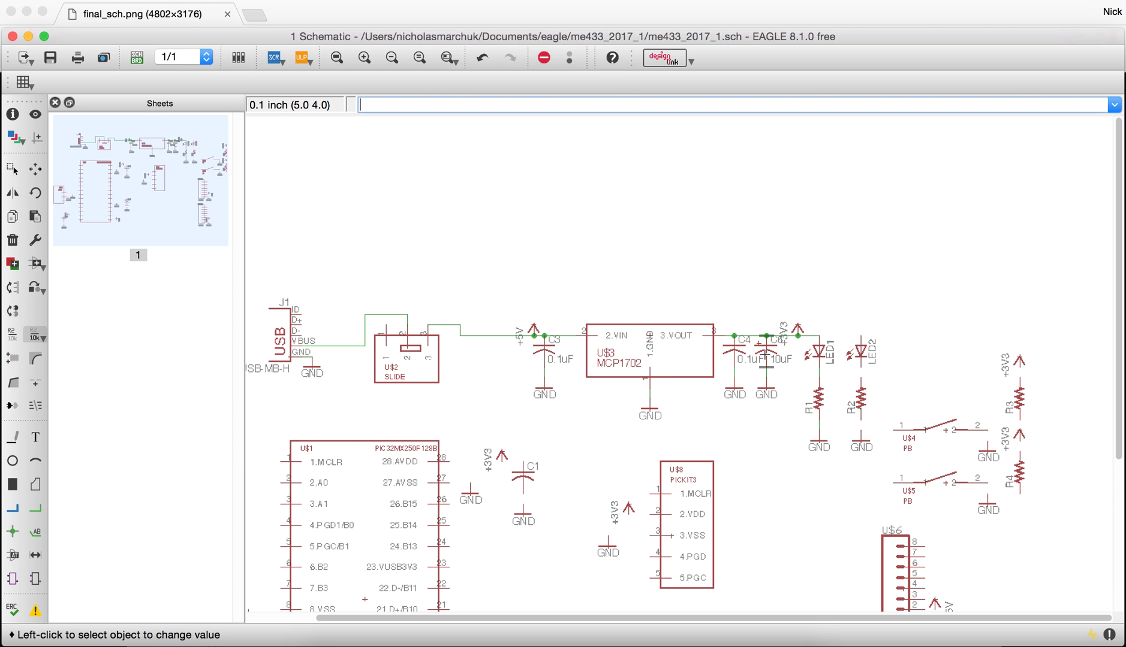
- Set LED1 to Red, R1 and R2 to 330, and LED2 to Green
click(818, 360)
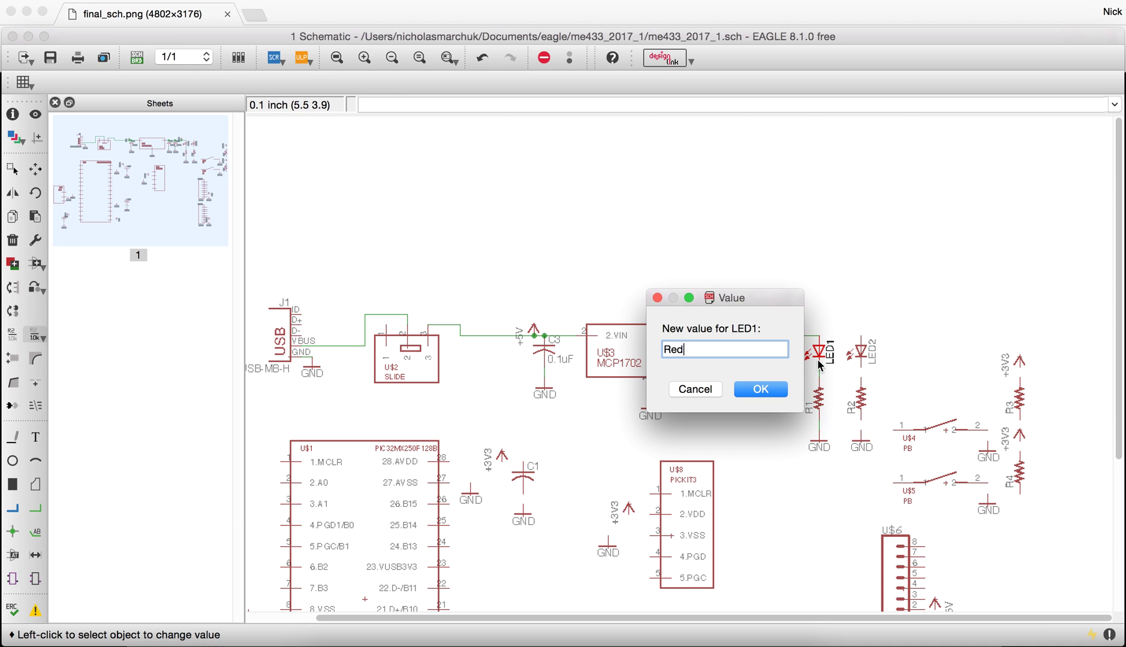
key(Return)
click(819, 411)
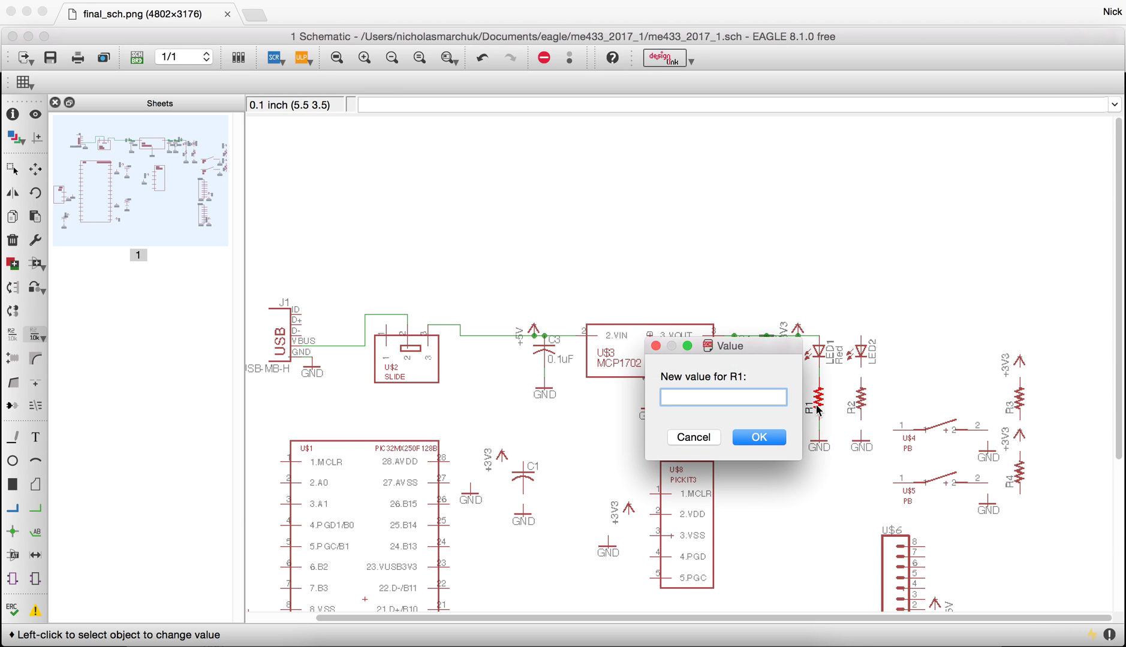
key(Return)
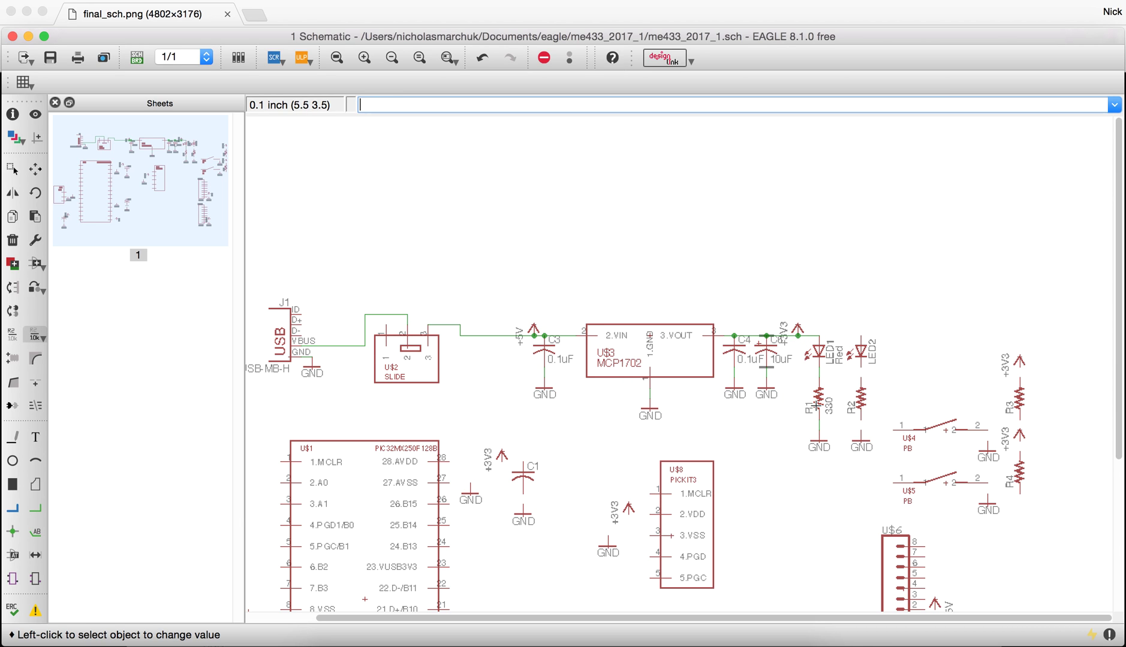
click(862, 401)
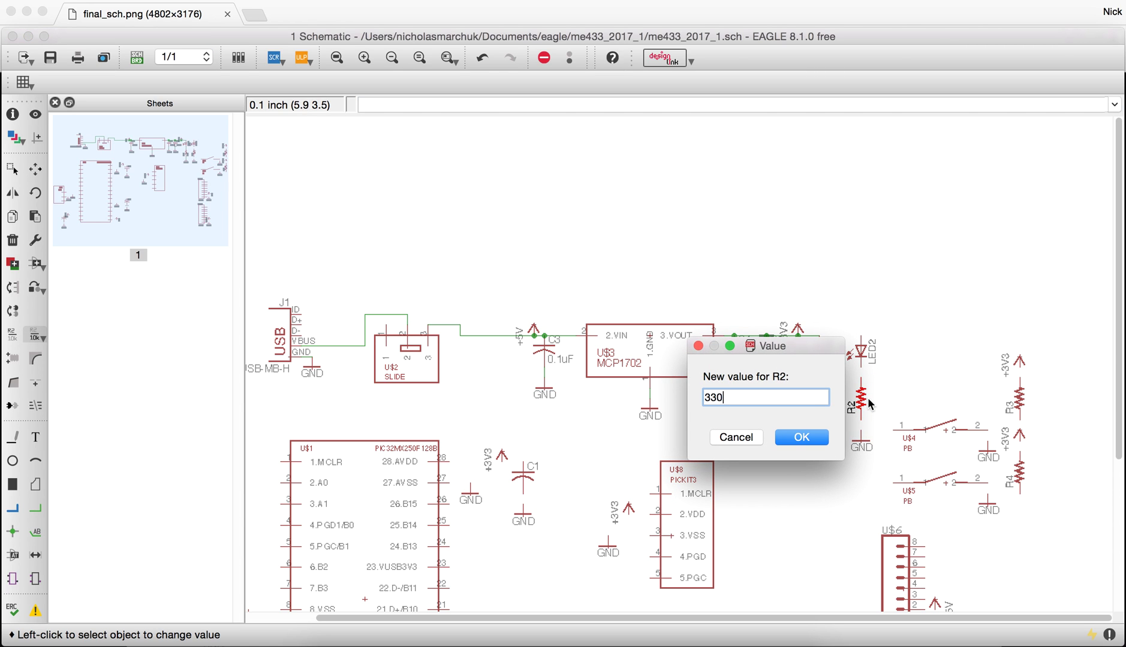
text(330)
key(Return)
click(864, 358)
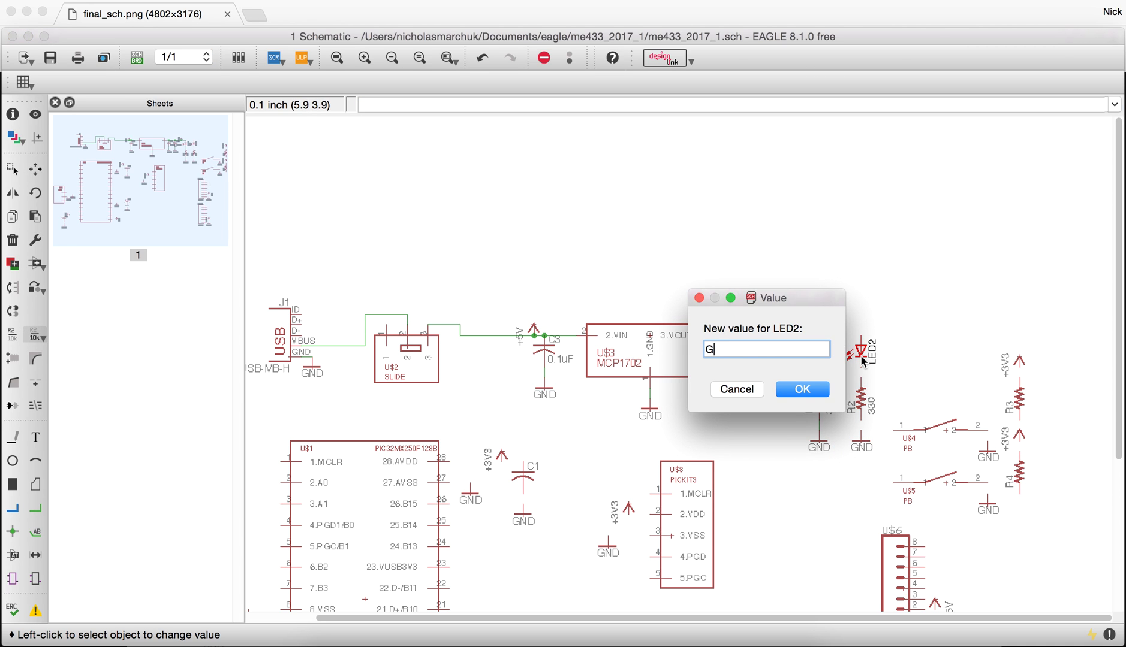
text(Green)
key(Return)
- Set resistors R3 and R4 to 10k
scroll(979, 423, down, 1)
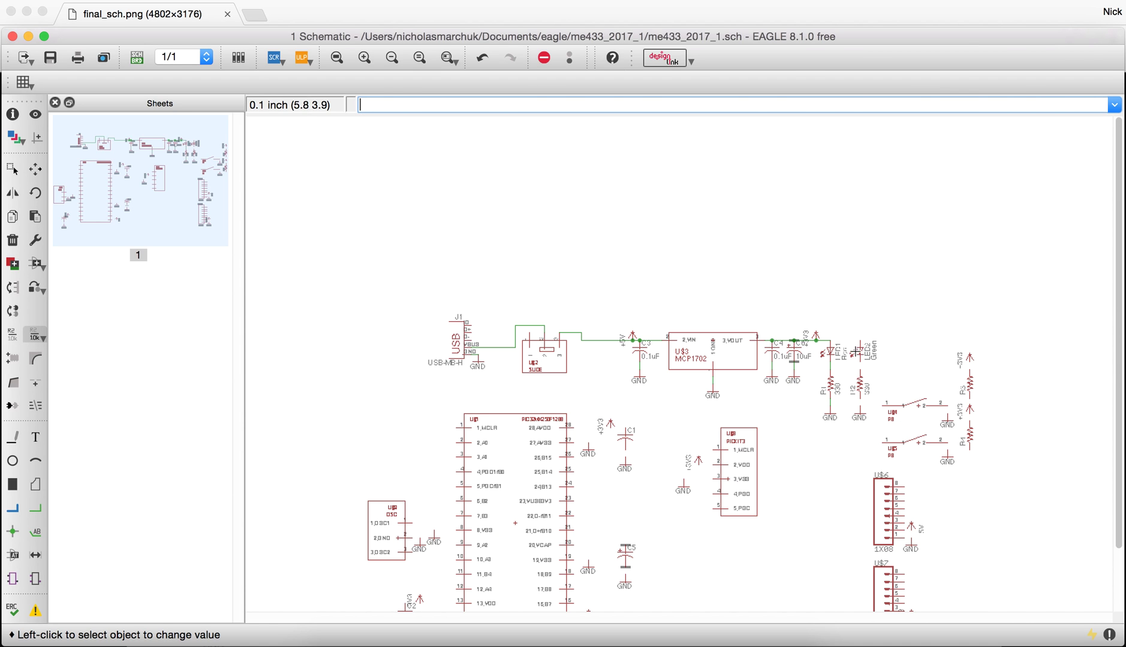
scroll(991, 441, up, 1)
scroll(991, 441, up, 2)
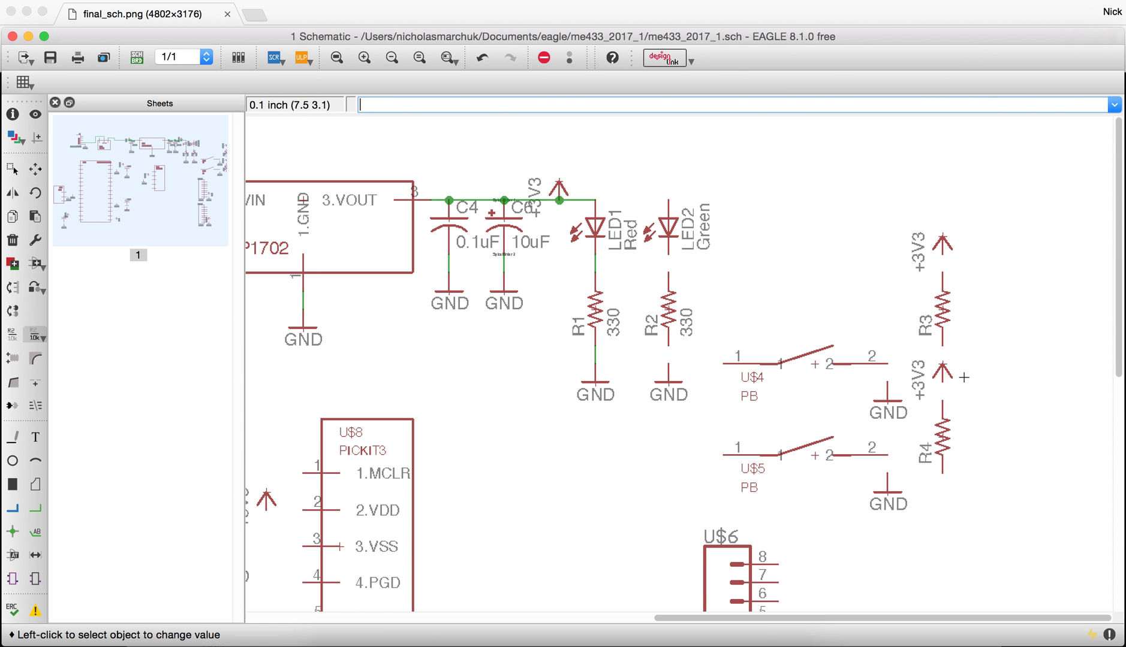
click(949, 313)
text(10k)
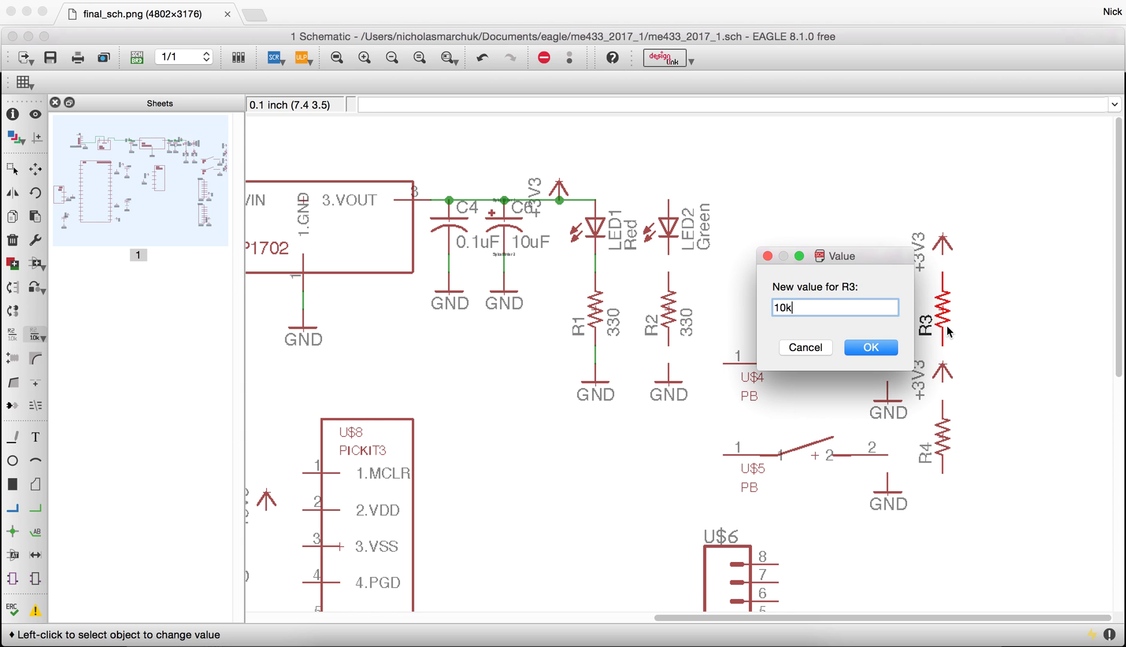
key(Return)
click(946, 437)
text(10)
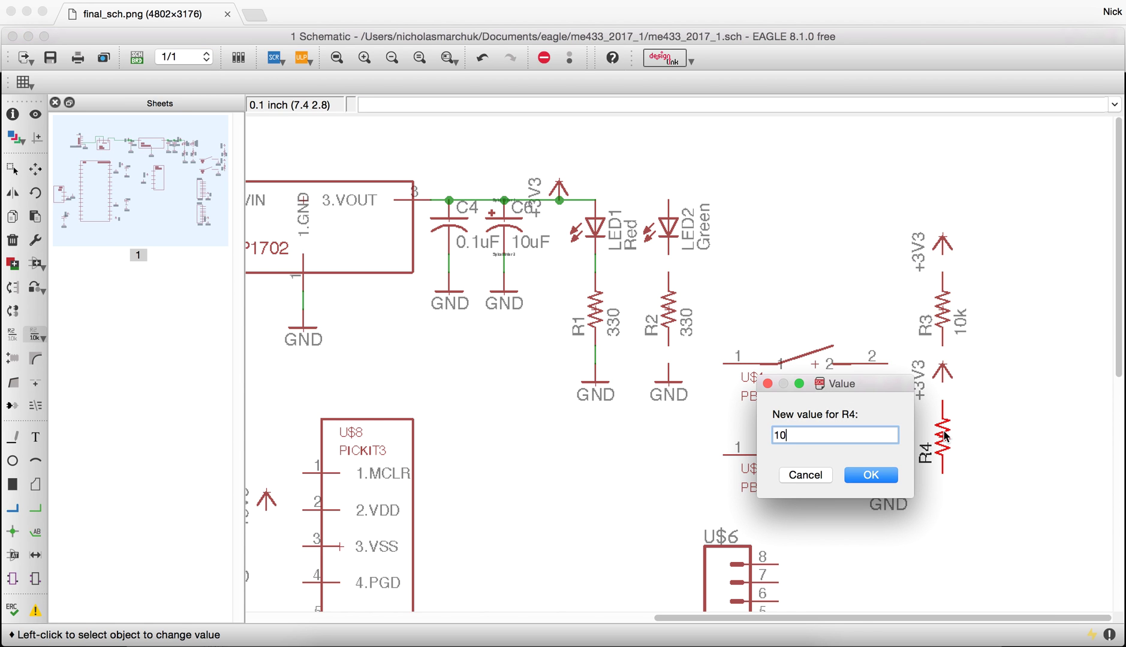
text(k)
key(Return)
- Name pushbutton U$4 RESET and U$5 USER, accepting the value-change warnings
click(822, 368)
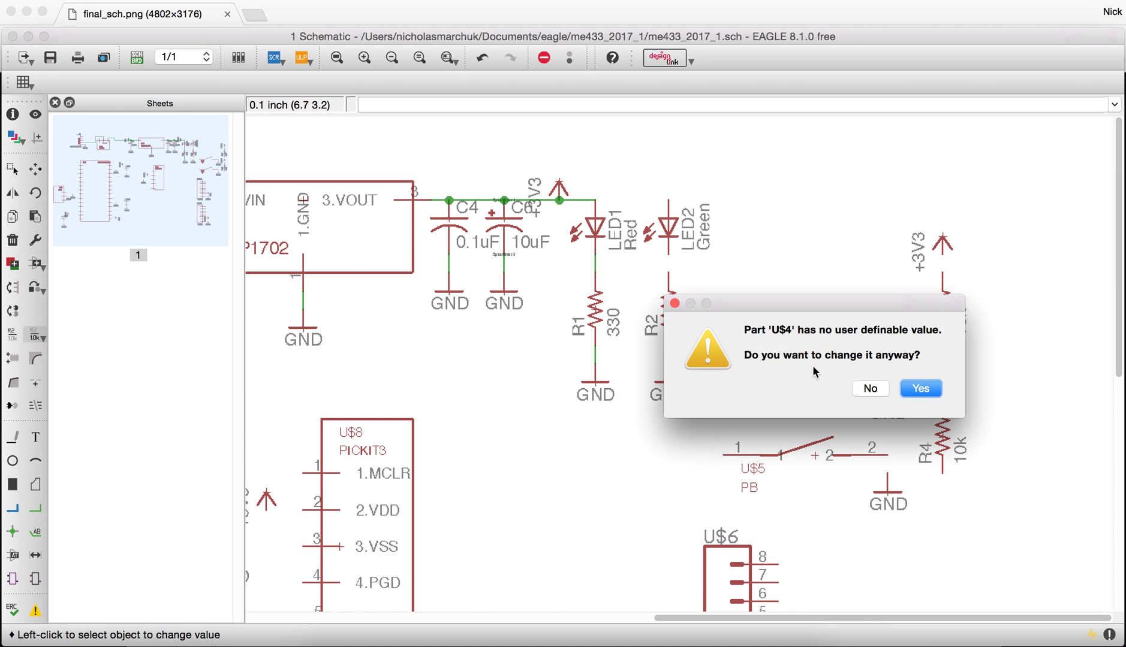
click(921, 388)
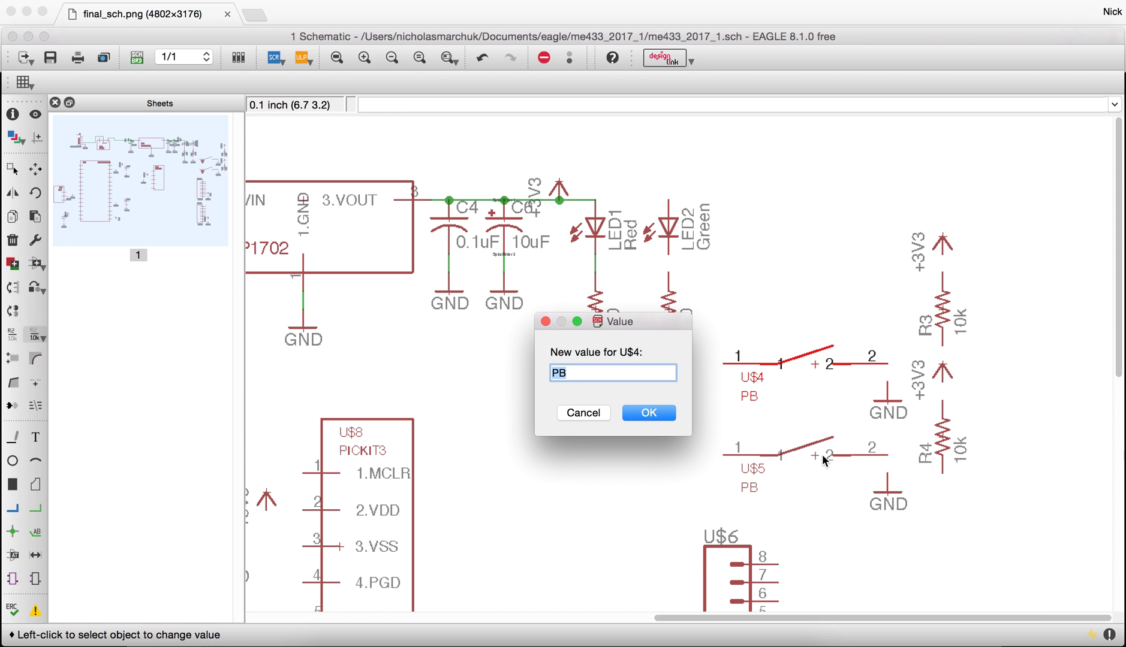
key(Return)
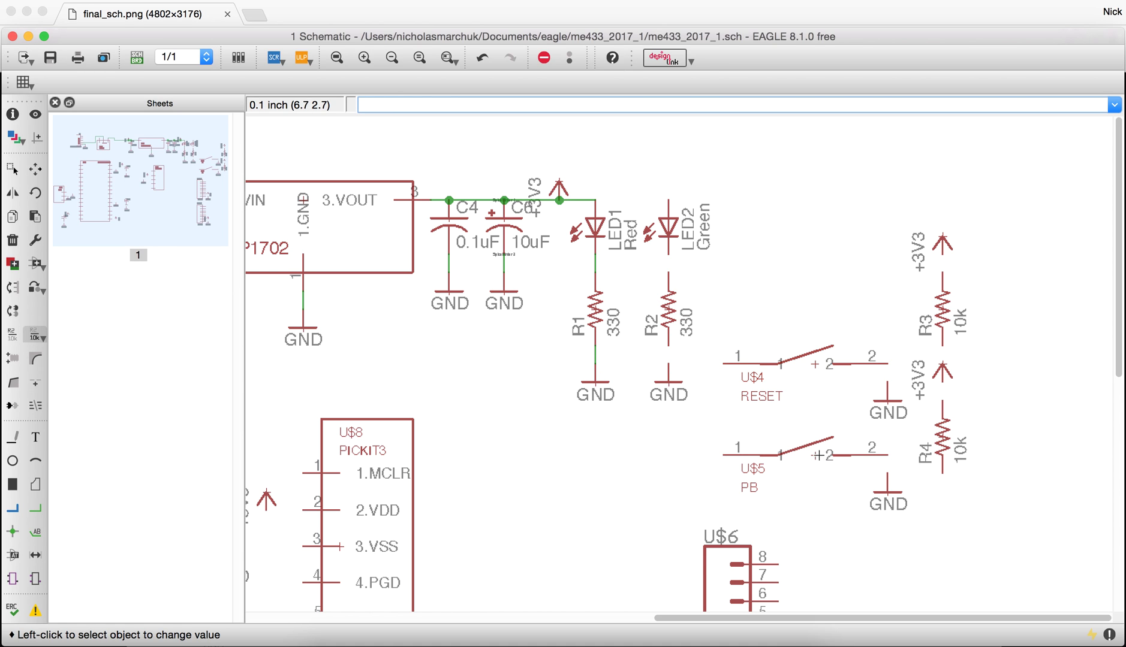
click(819, 455)
click(927, 473)
text(U)
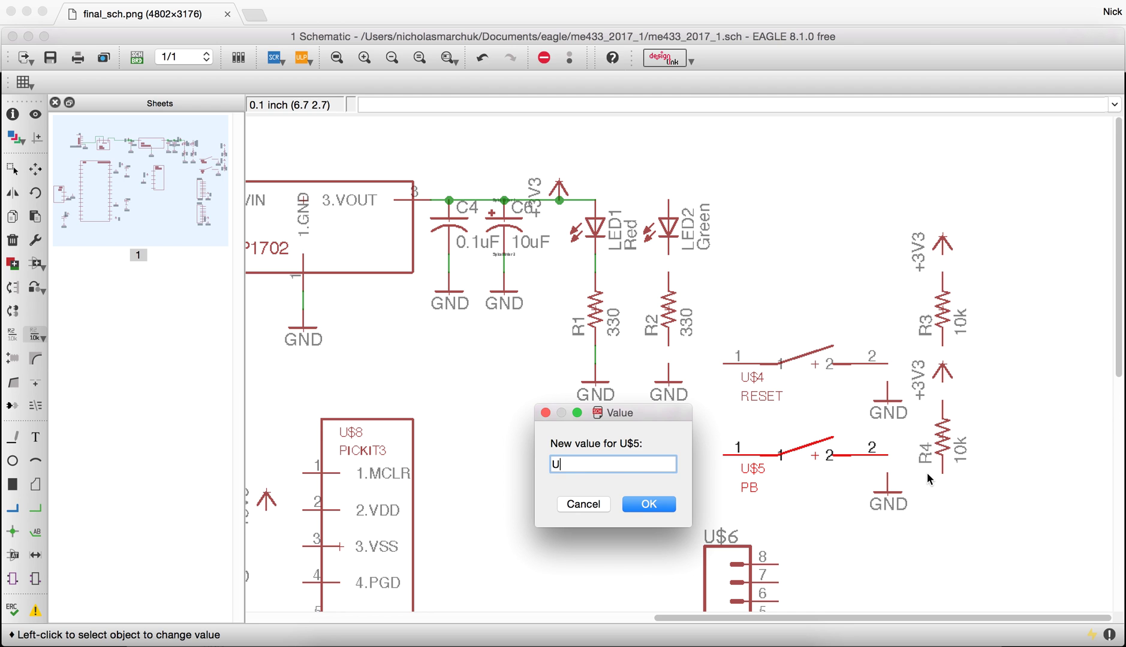
text(SER)
key(Return)
- Set oscillator U$9's value to 8MHz, accepting the value-change warning
scroll(748, 444, down, 4)
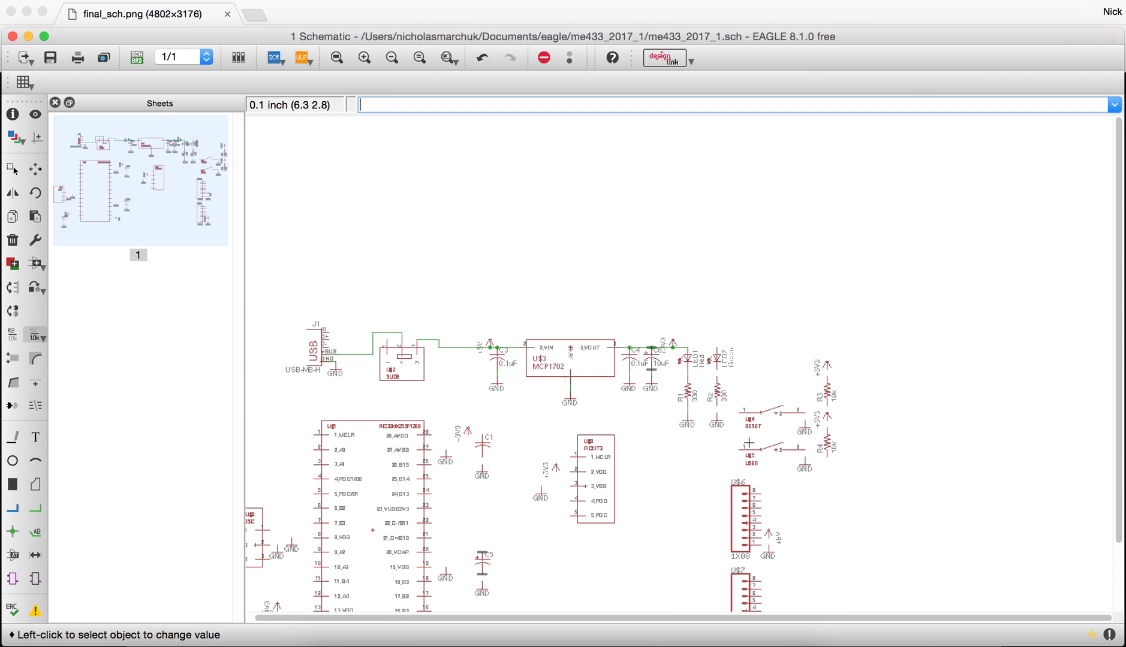
scroll(748, 444, down, 3)
scroll(430, 579, up, 5)
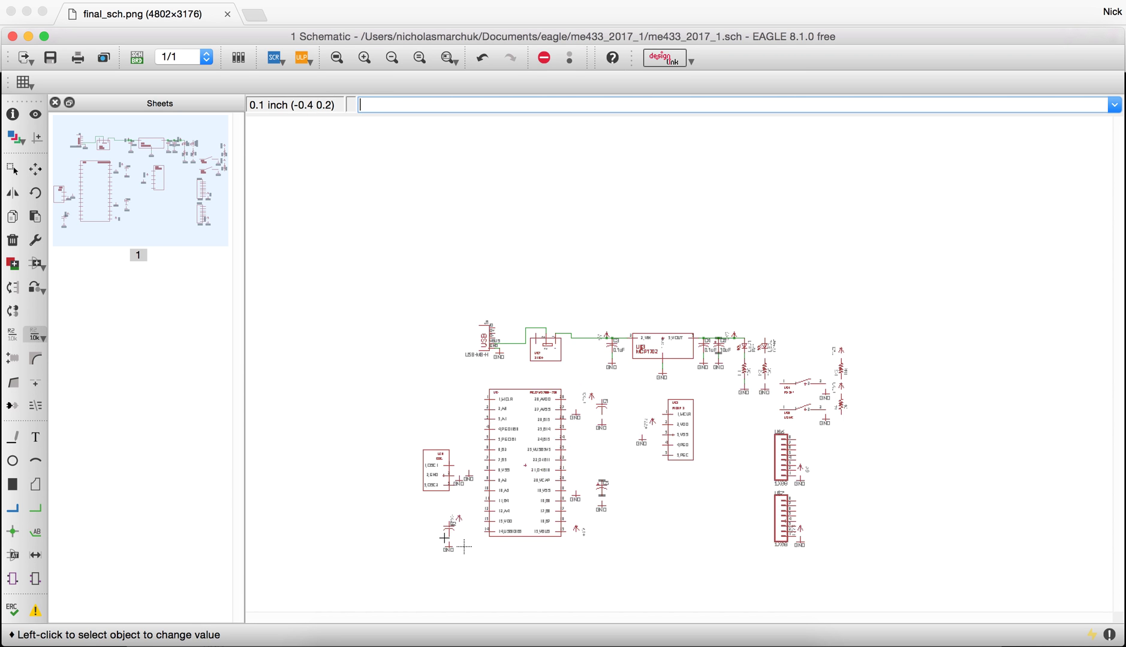
click(434, 429)
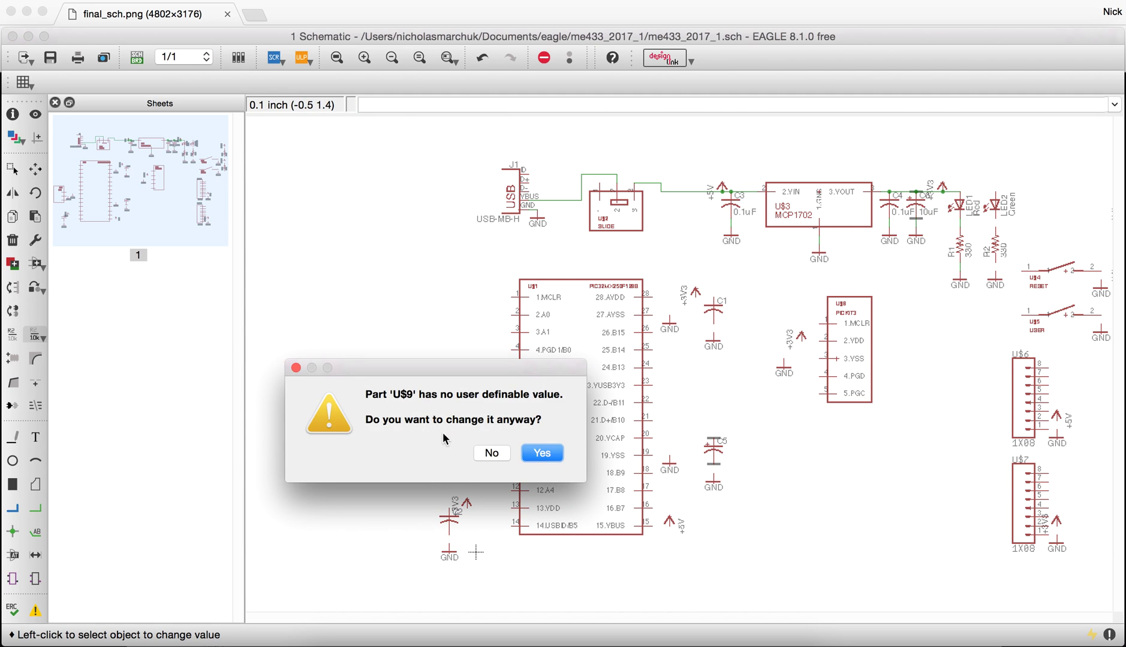
click(533, 455)
text(8MHZ)
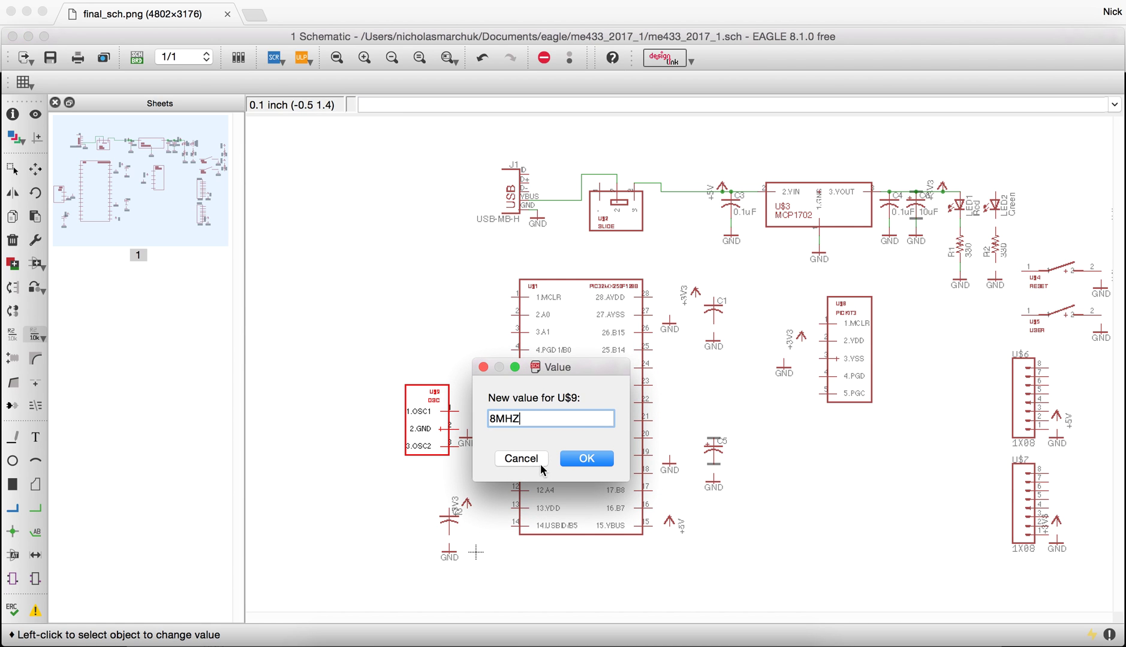
key(Return)
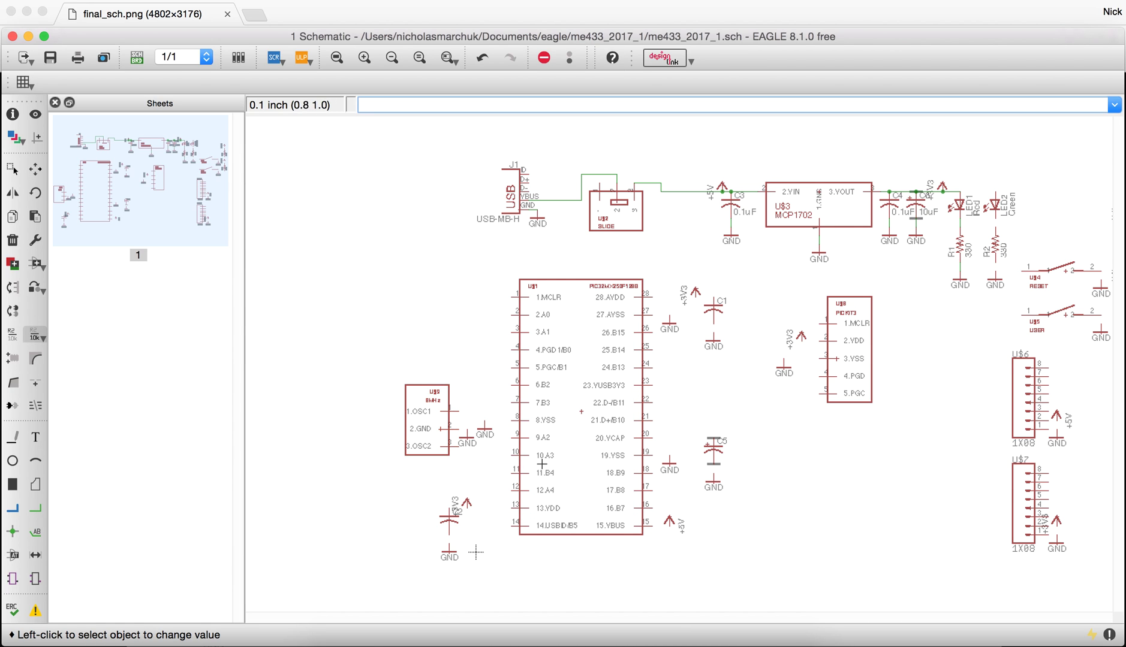
- Set C2 and C1 to 0.1uF and C5 to 10uF
click(449, 522)
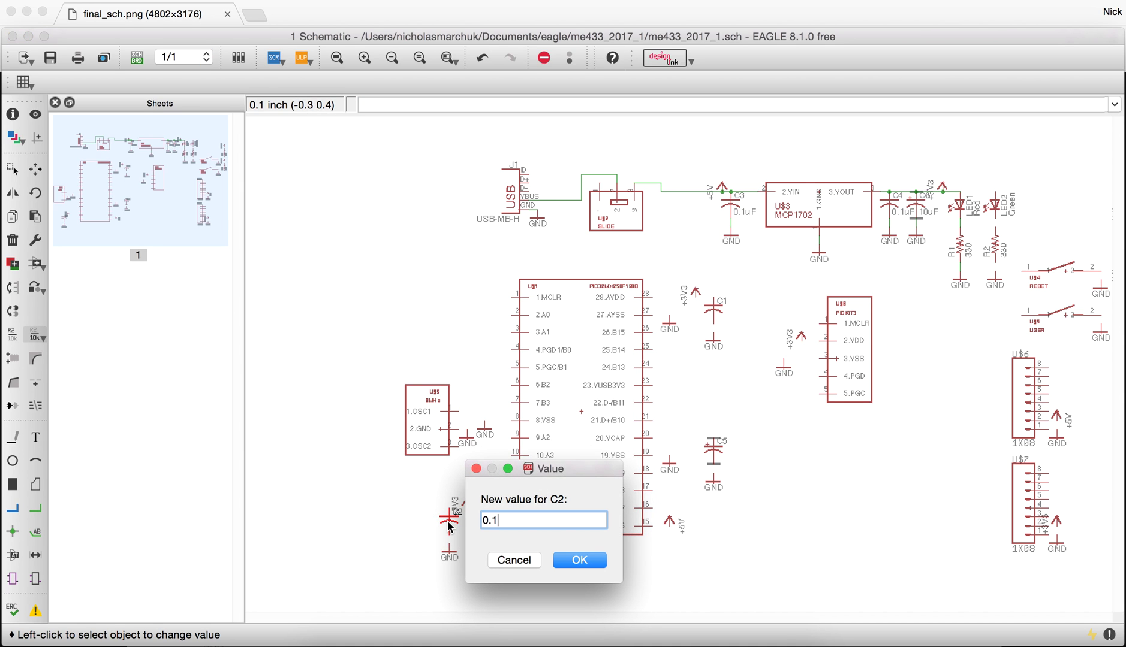
key(Return)
click(714, 313)
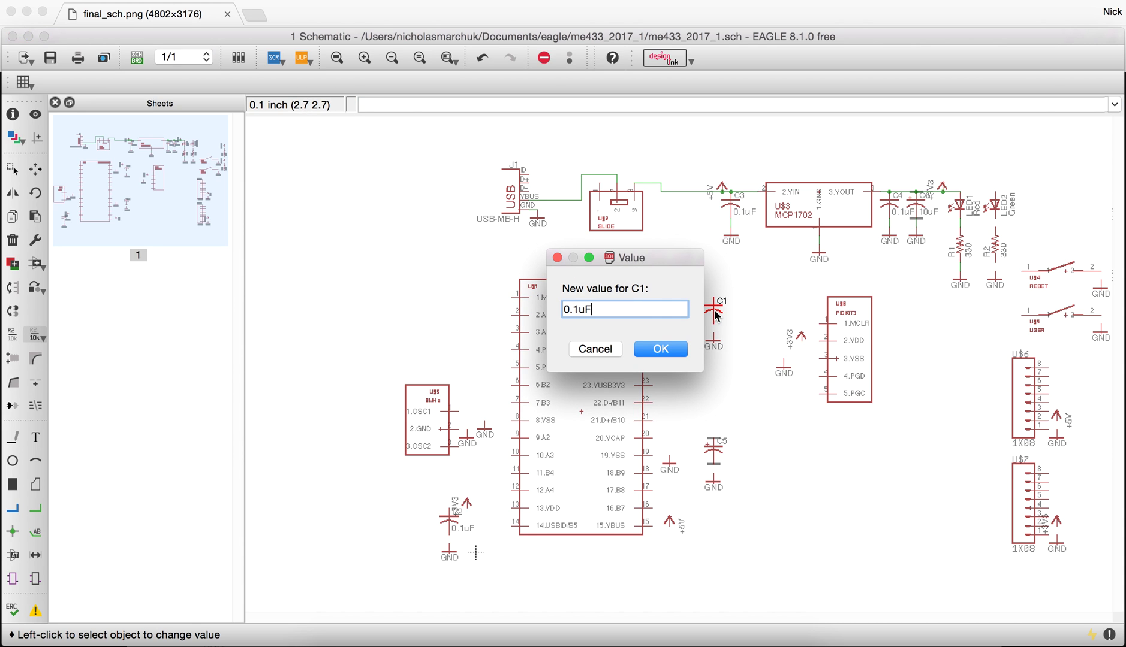
text(0.1uF)
key(Return)
click(717, 451)
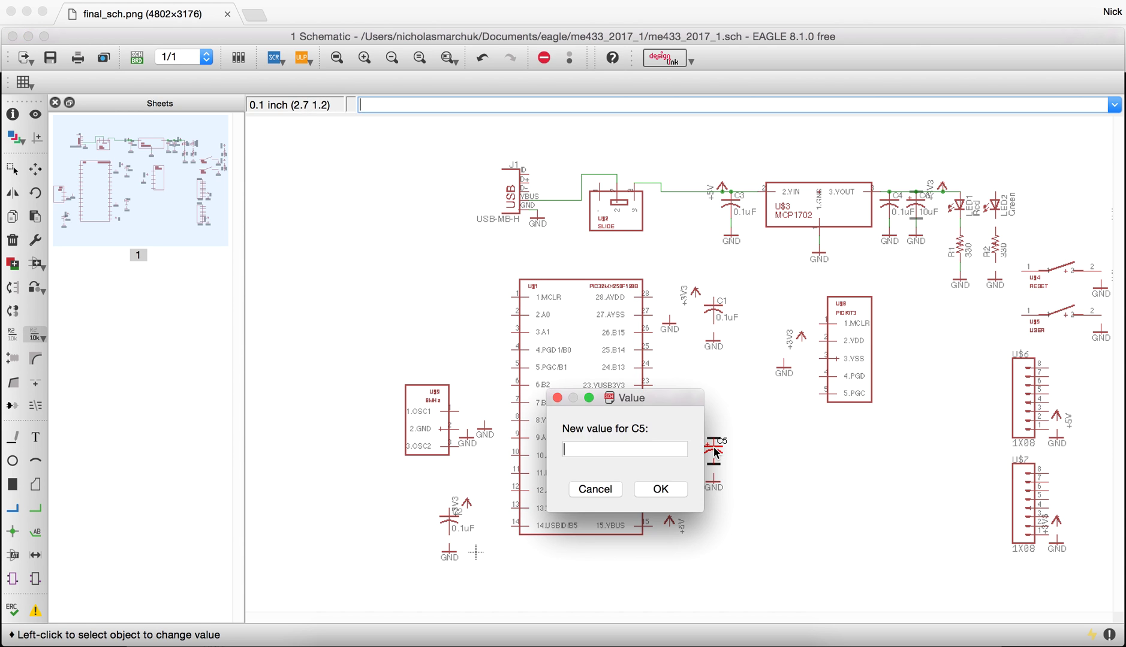
text(10uF)
key(Return)
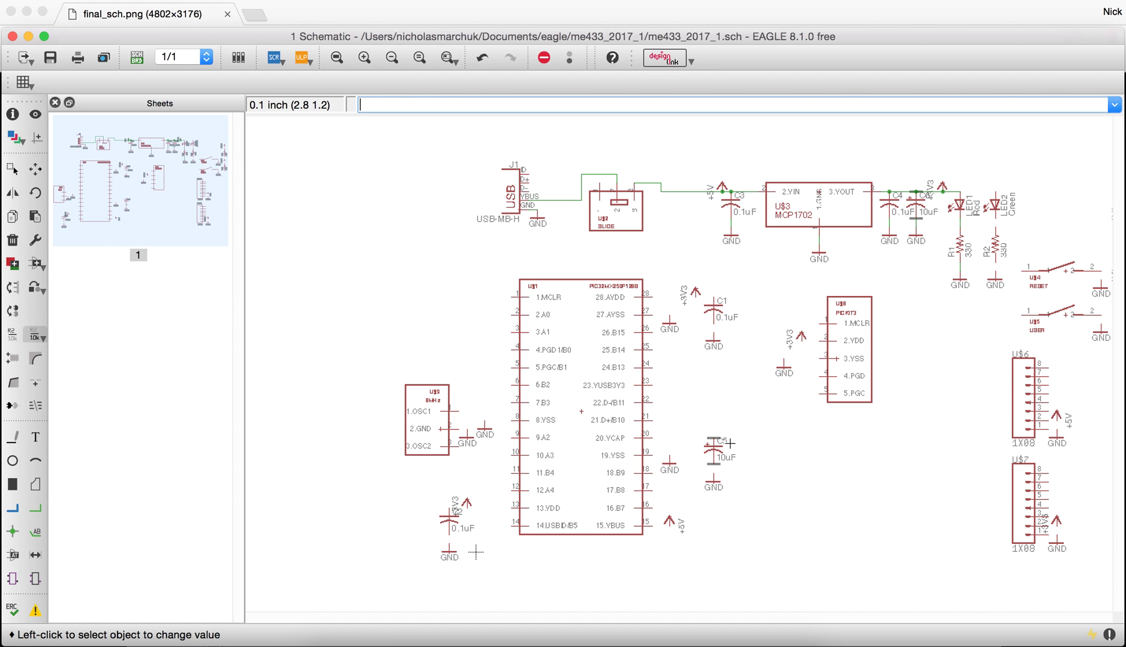
scroll(668, 434, down, 1)
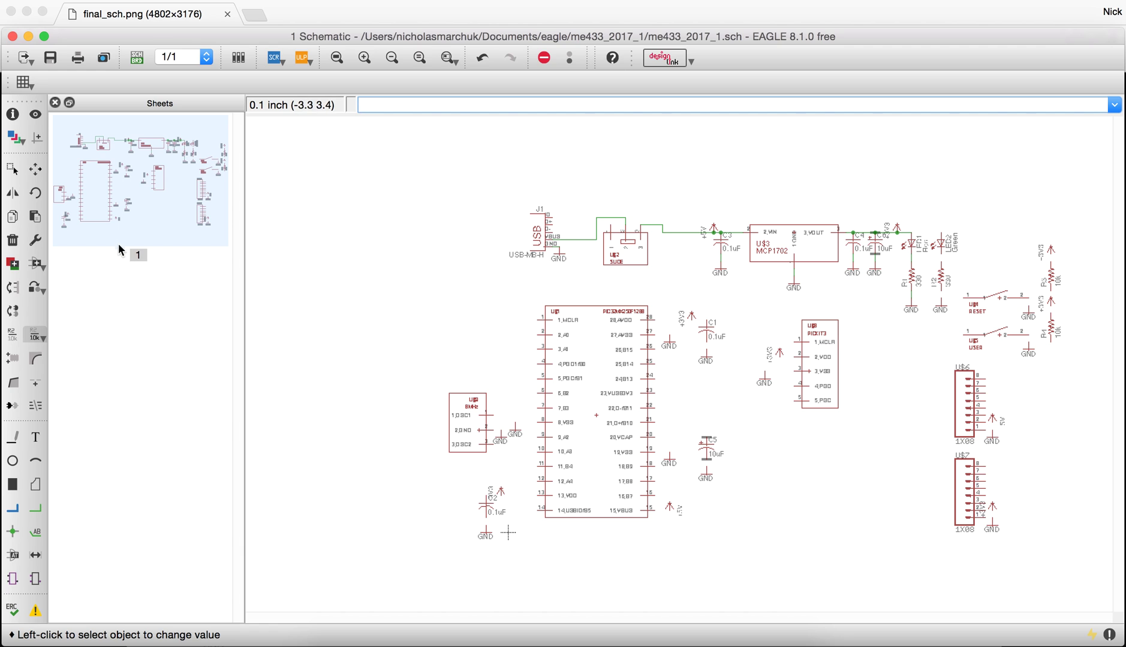
- Select the Net tool, look over the schematic, then switch to the Chrome reference image
click(36, 509)
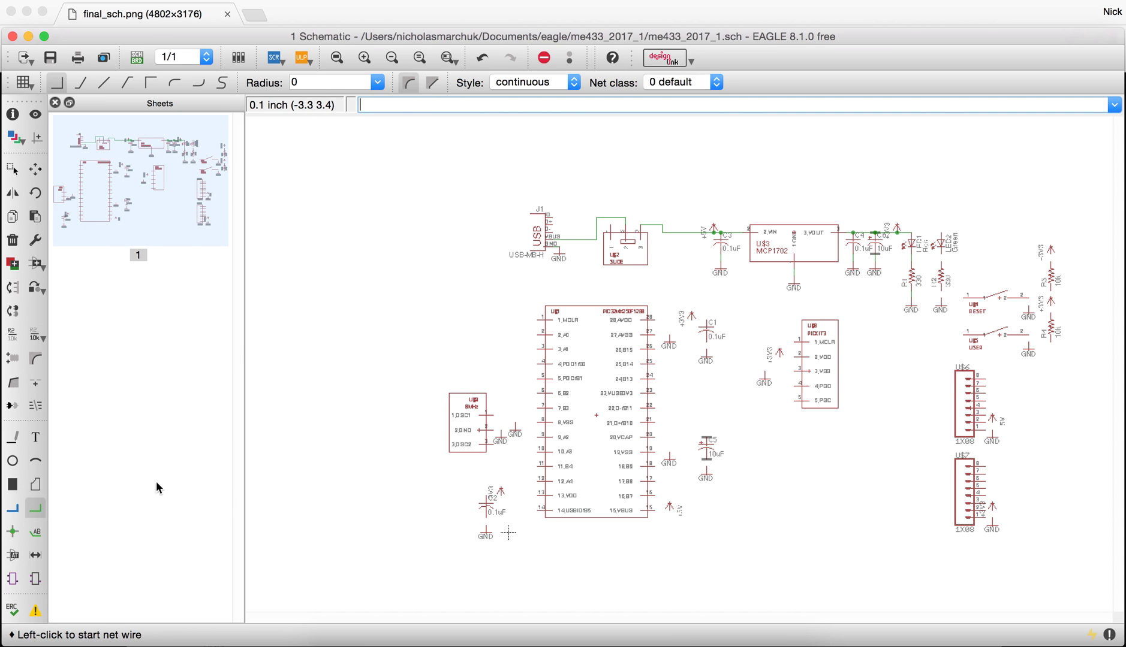
scroll(1002, 241, down, 2)
scroll(1003, 241, up, 6)
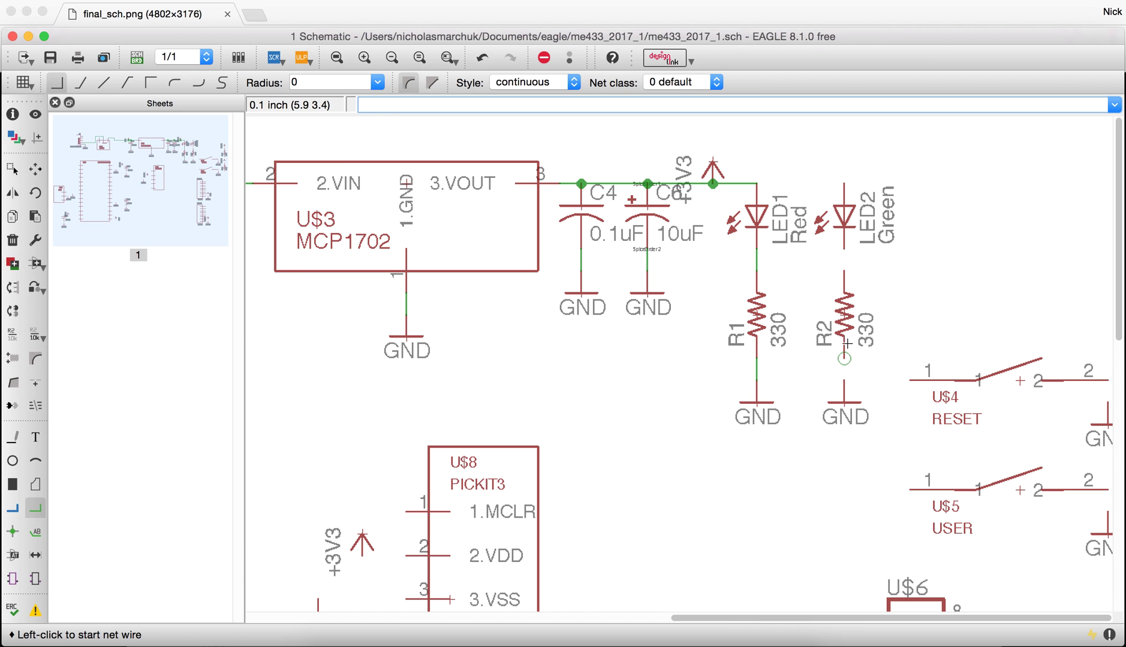
scroll(842, 261, down, 3)
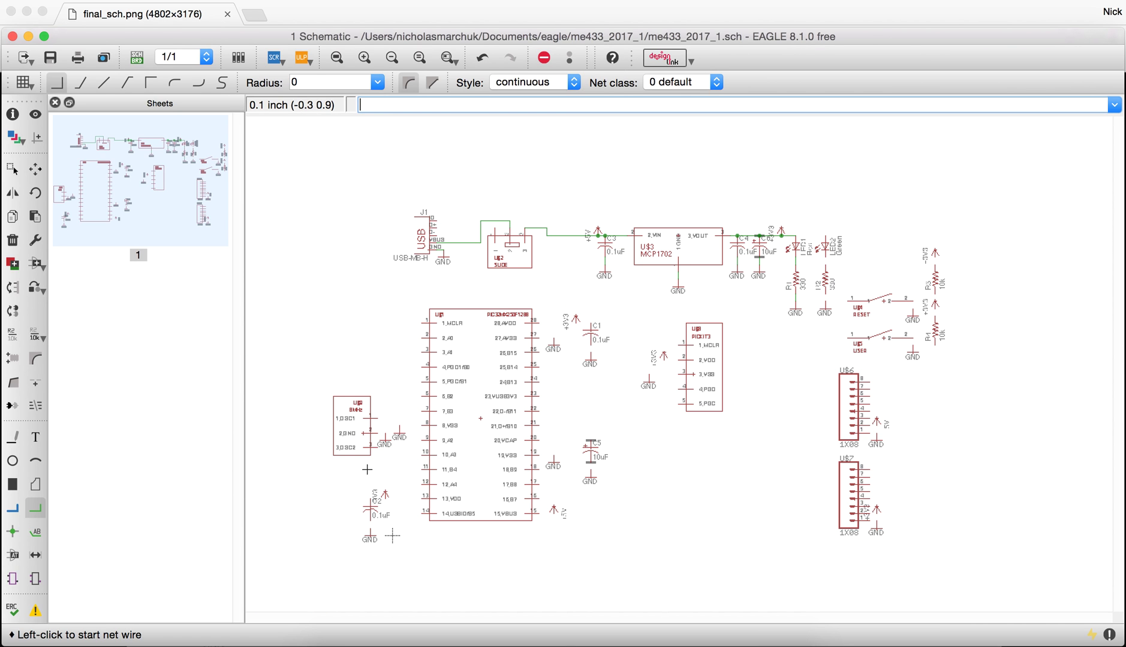
scroll(367, 472, up, 1)
scroll(367, 466, up, 1)
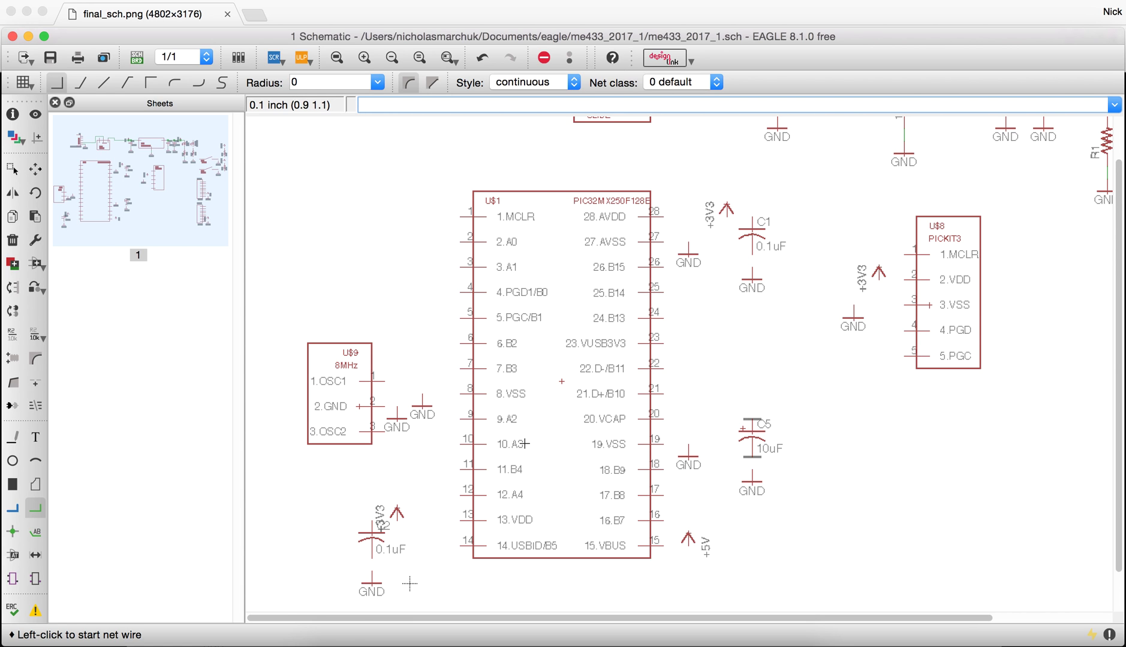
key(super+Tab)
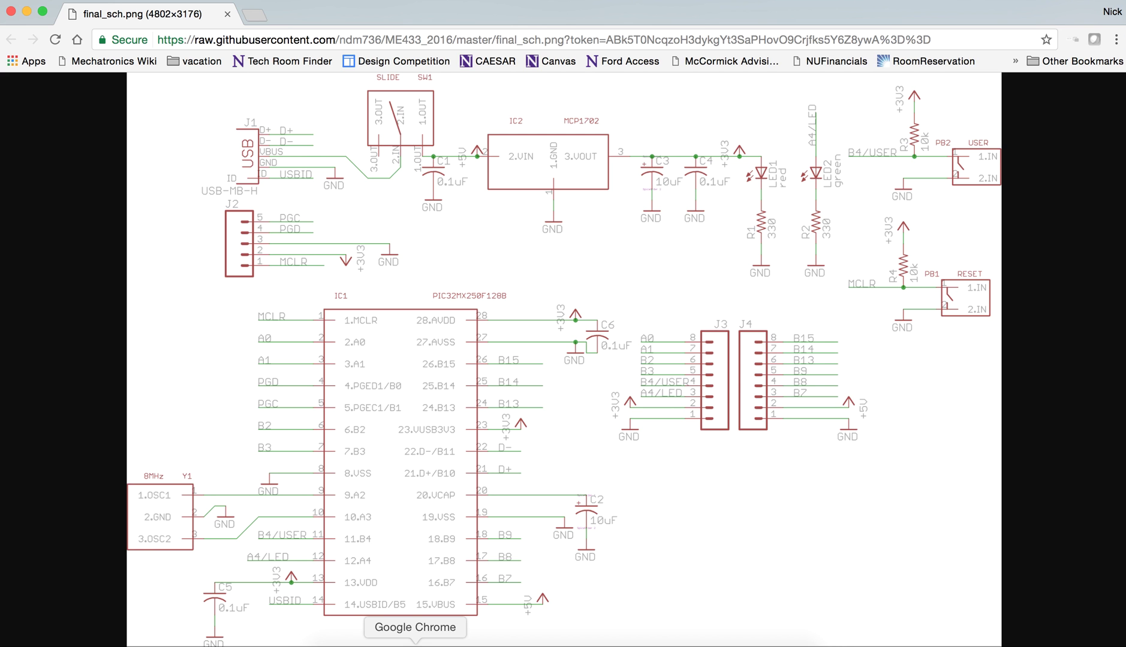
- Back in EAGLE, move crystal U$9 lower left and place a GND beside its pins
click(642, 644)
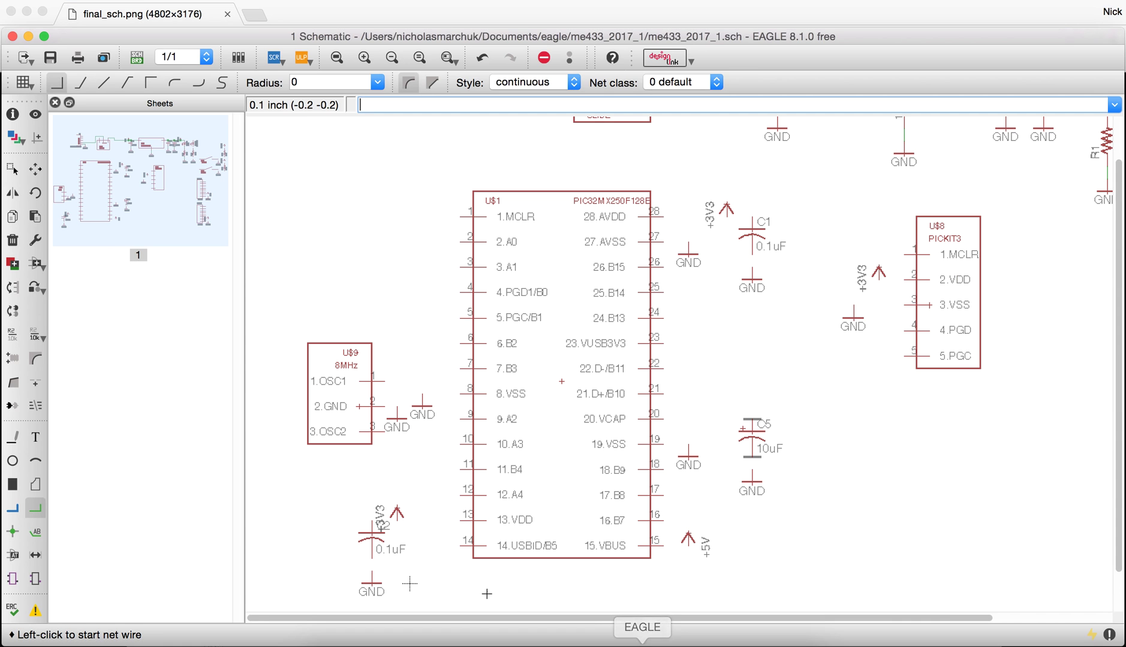
click(36, 170)
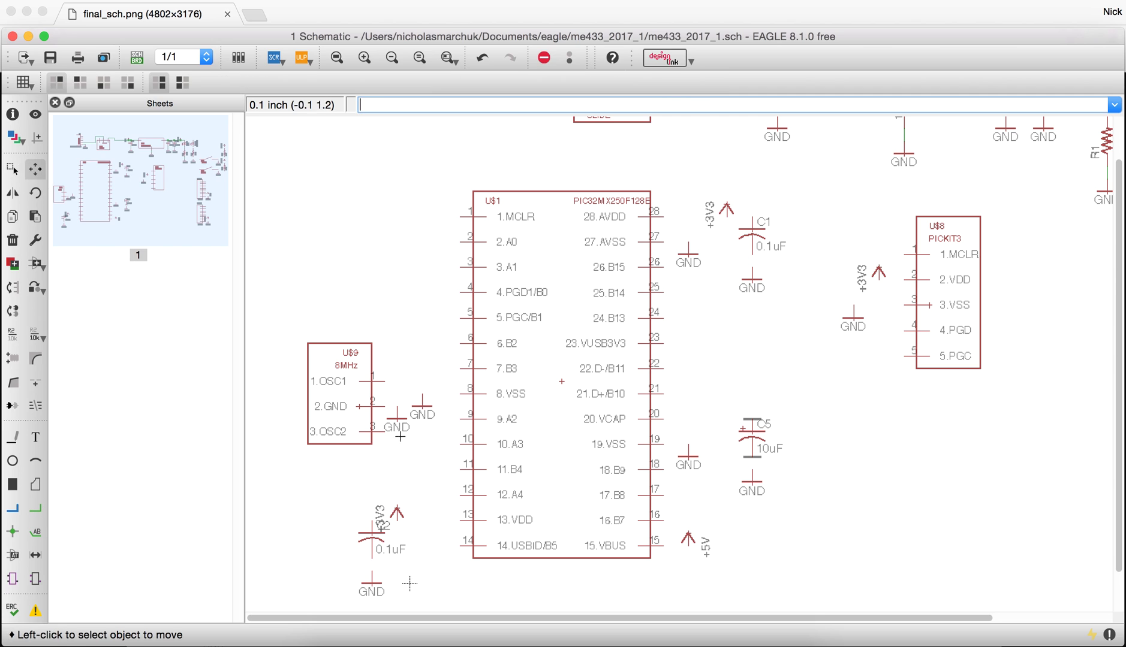
scroll(365, 406, down, 2)
scroll(366, 406, up, 2)
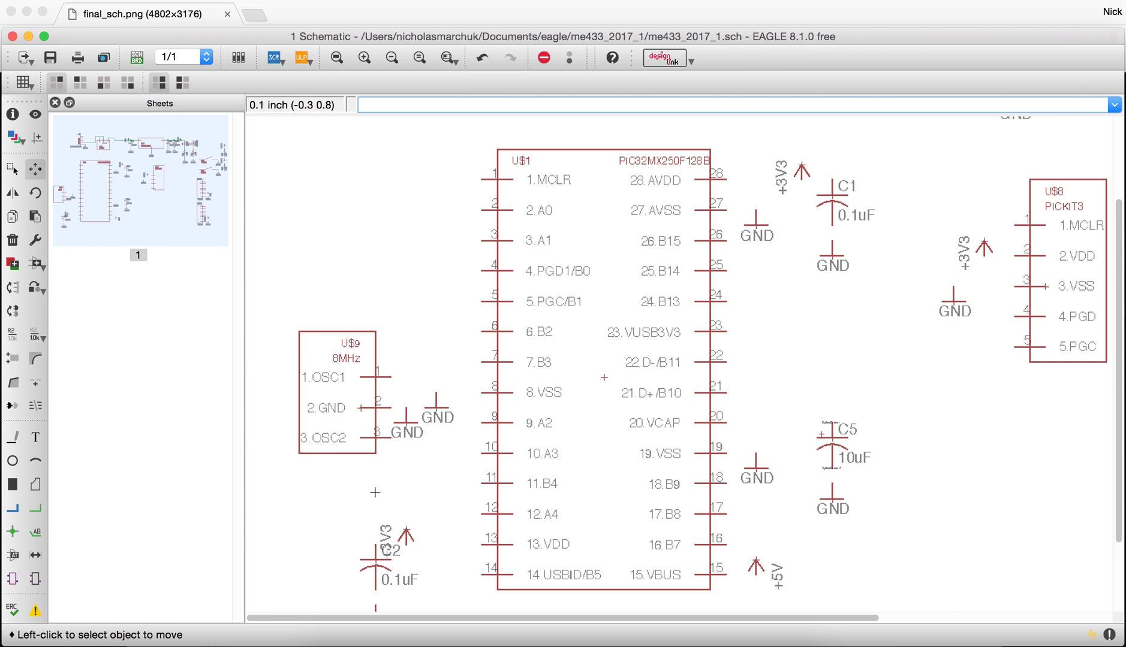
click(356, 395)
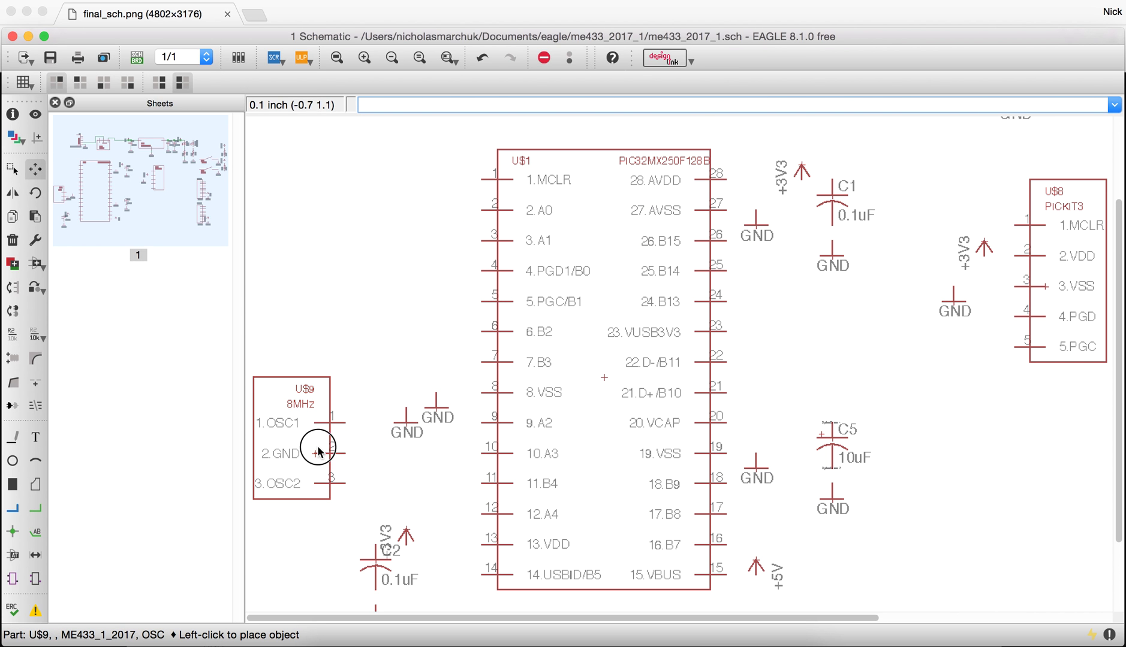
click(318, 451)
click(406, 423)
click(360, 454)
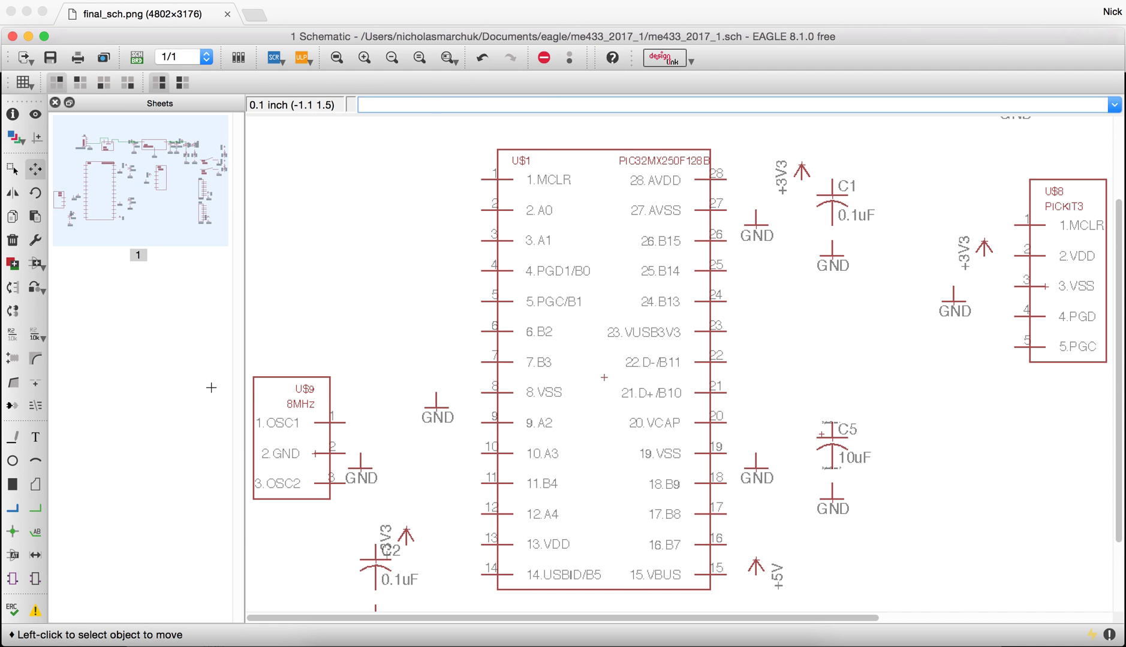
- Wire U$9 pin 2 to GND, OSC1 to U$1 pin 9, and OSC2 to pin 10
click(35, 508)
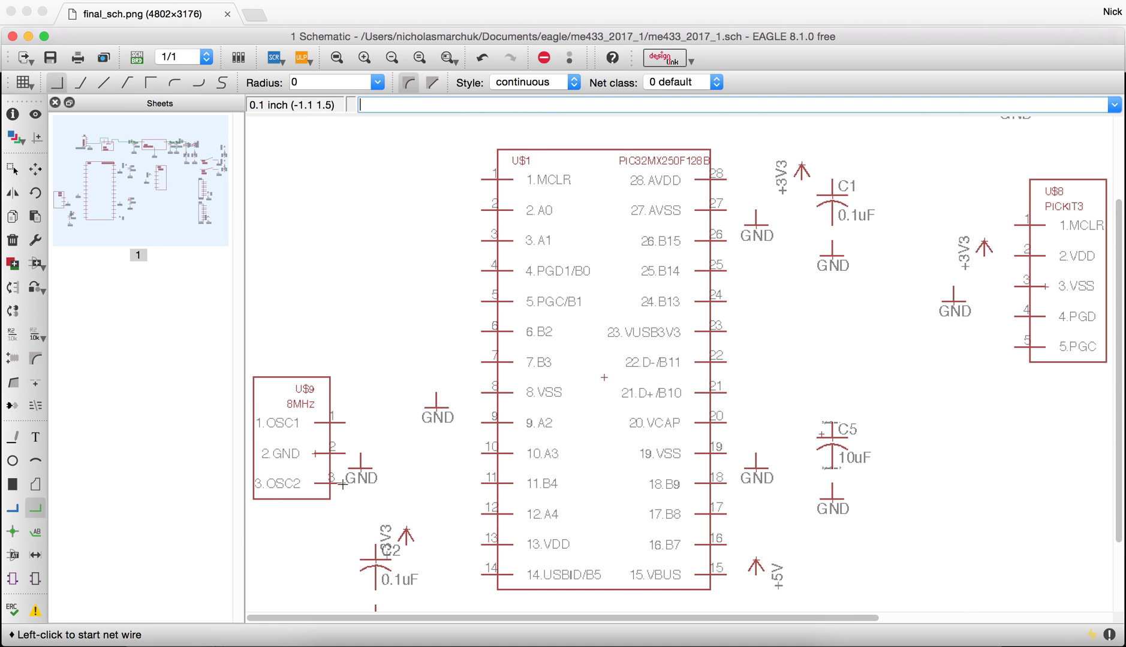
click(346, 454)
click(360, 454)
click(346, 422)
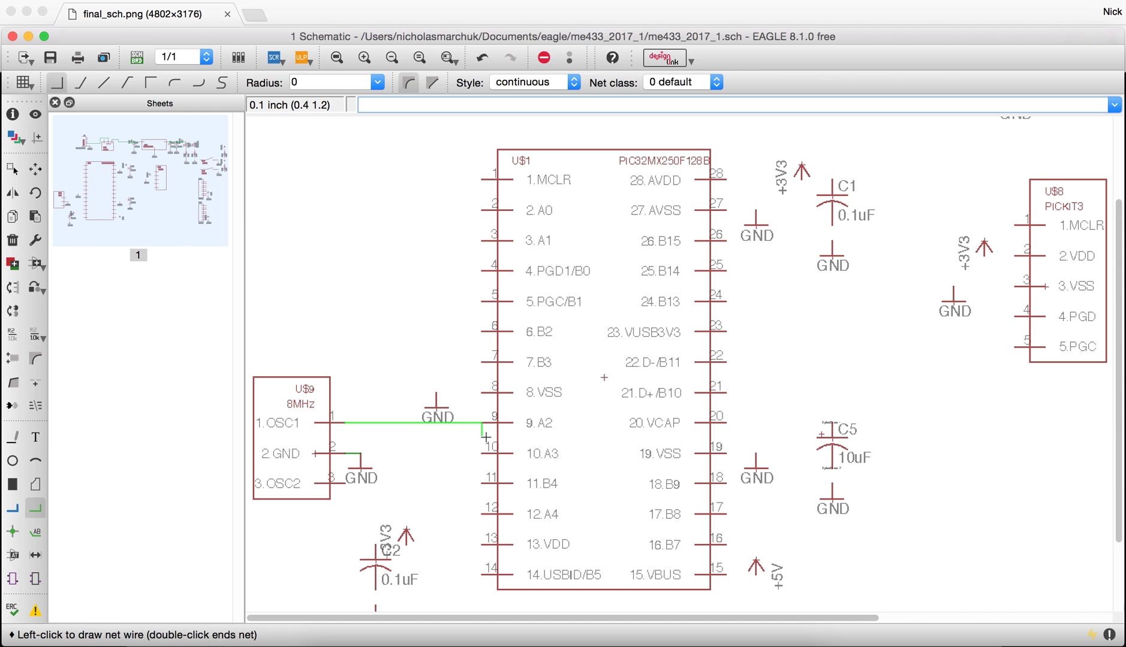
click(483, 426)
click(343, 483)
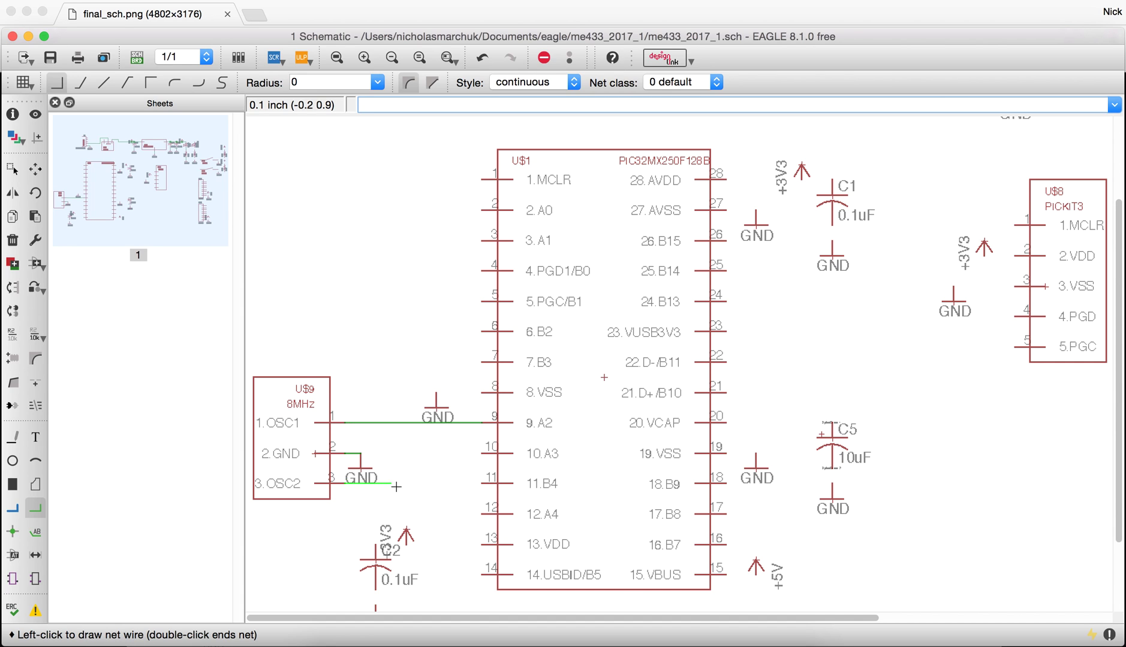
click(386, 458)
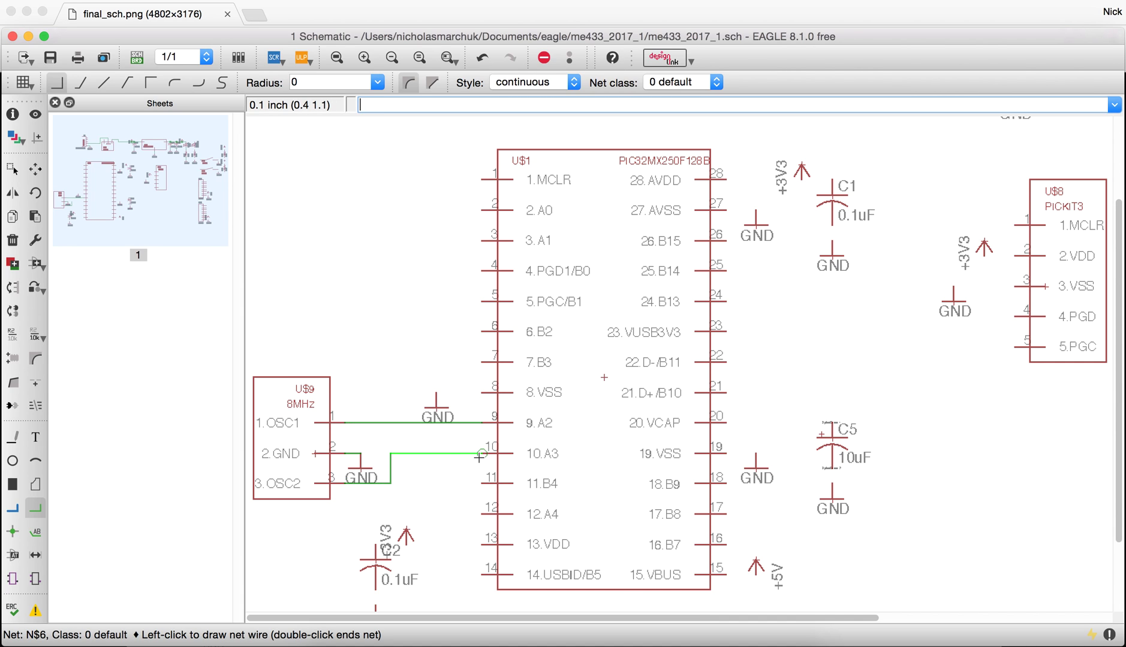
click(480, 457)
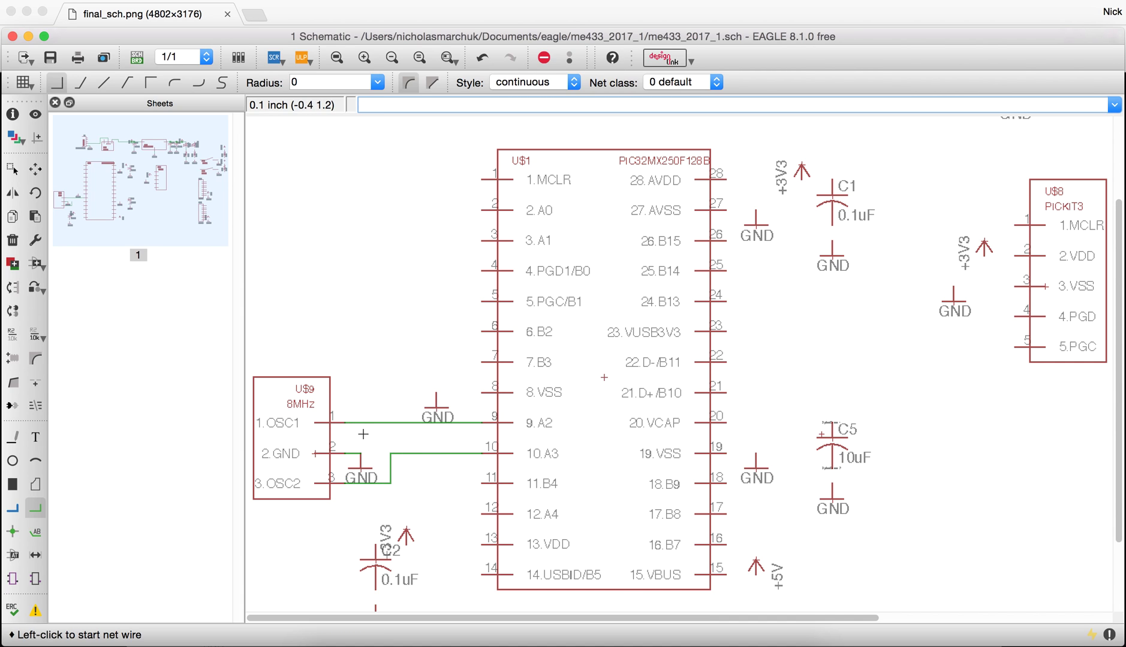
- Move a GND symbol near U$9 pin 1 and wire U$1 pin 8 VSS to it
click(35, 169)
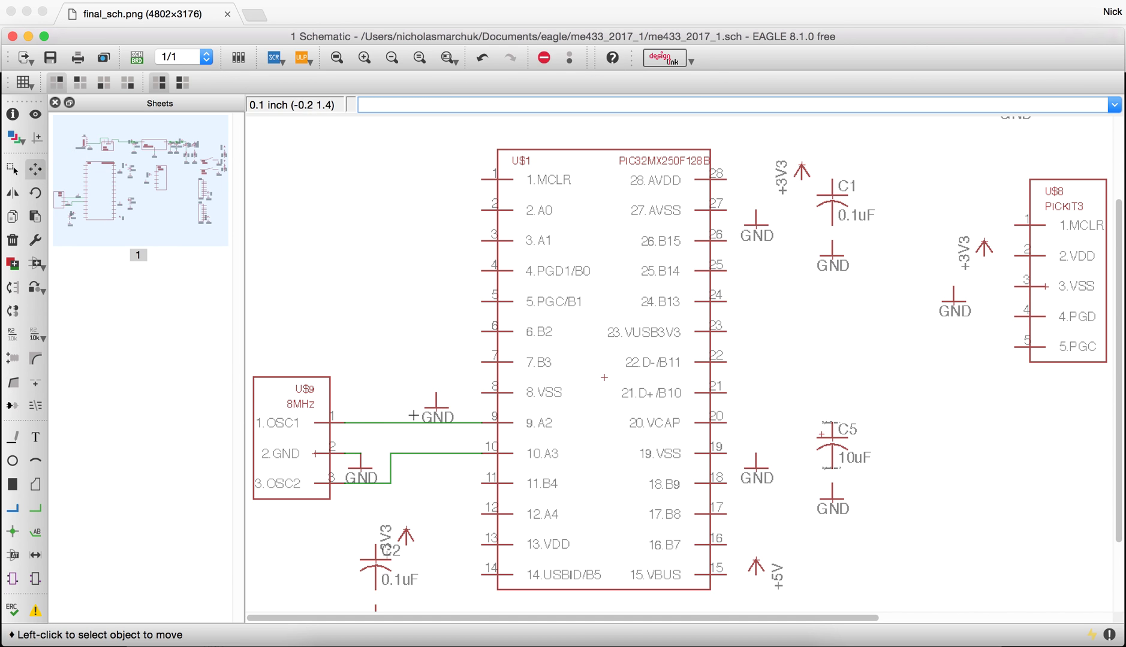
click(437, 405)
click(362, 407)
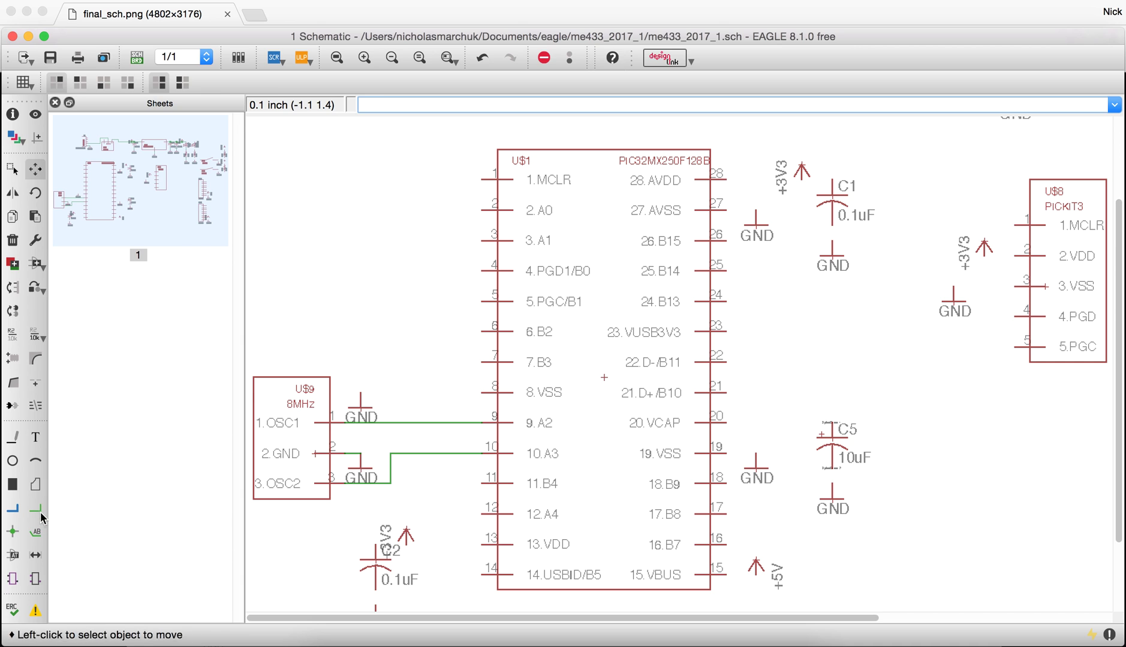
click(36, 509)
click(483, 394)
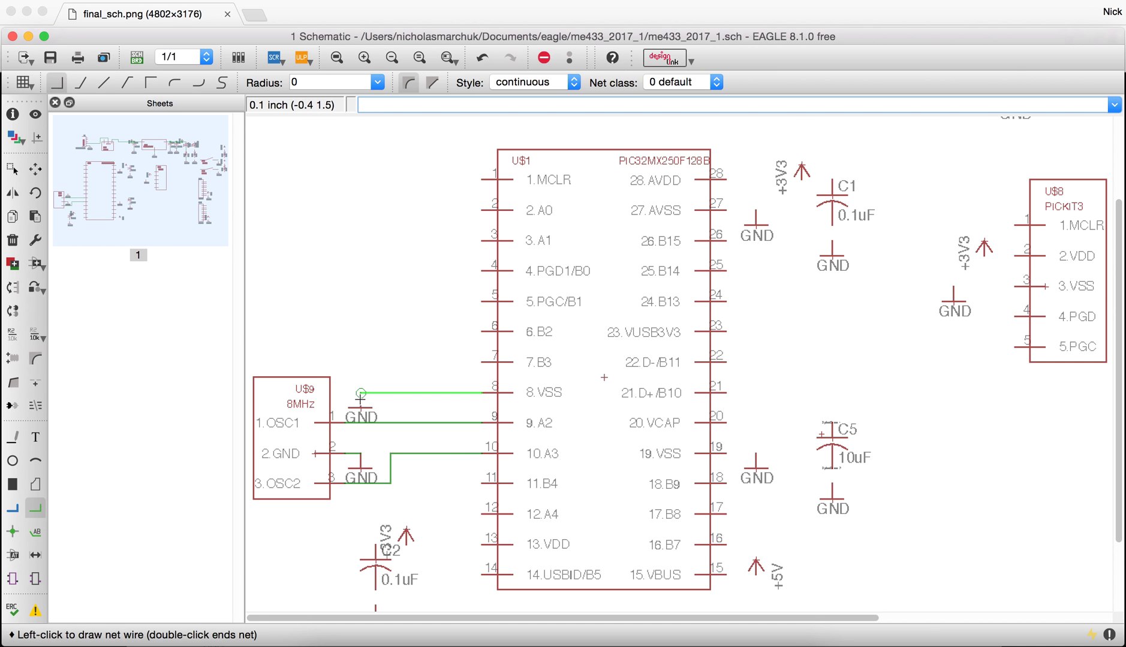
click(360, 394)
scroll(420, 330, down, 4)
scroll(456, 449, up, 4)
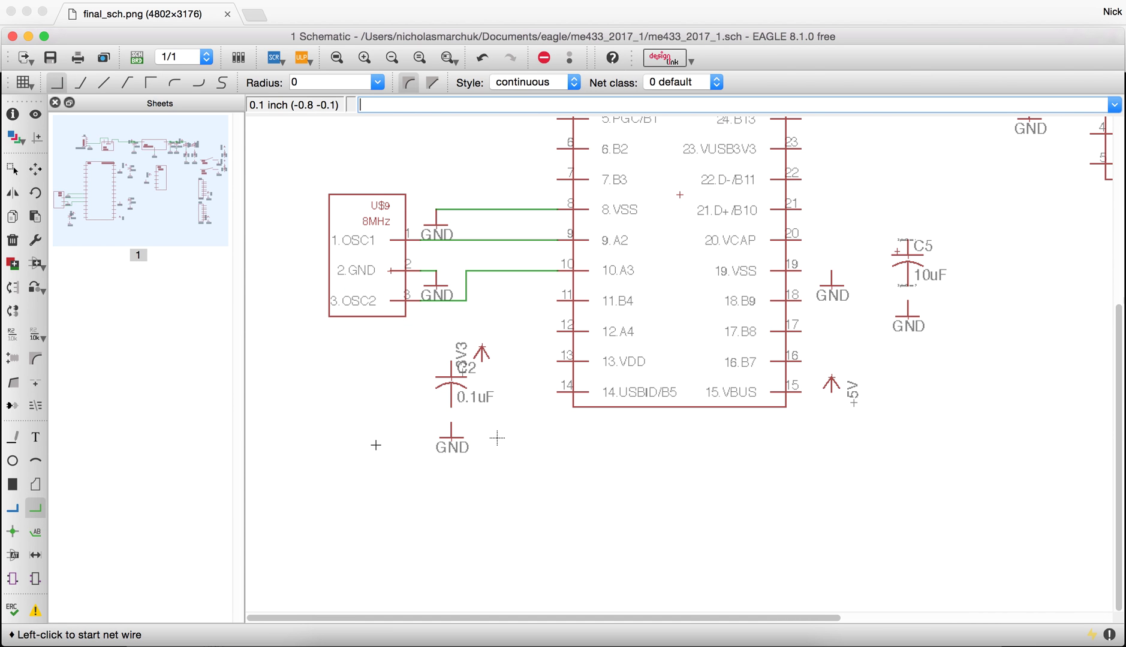
- Shift the +3V3 symbol, capacitor C2 and its GND symbol further left
click(36, 170)
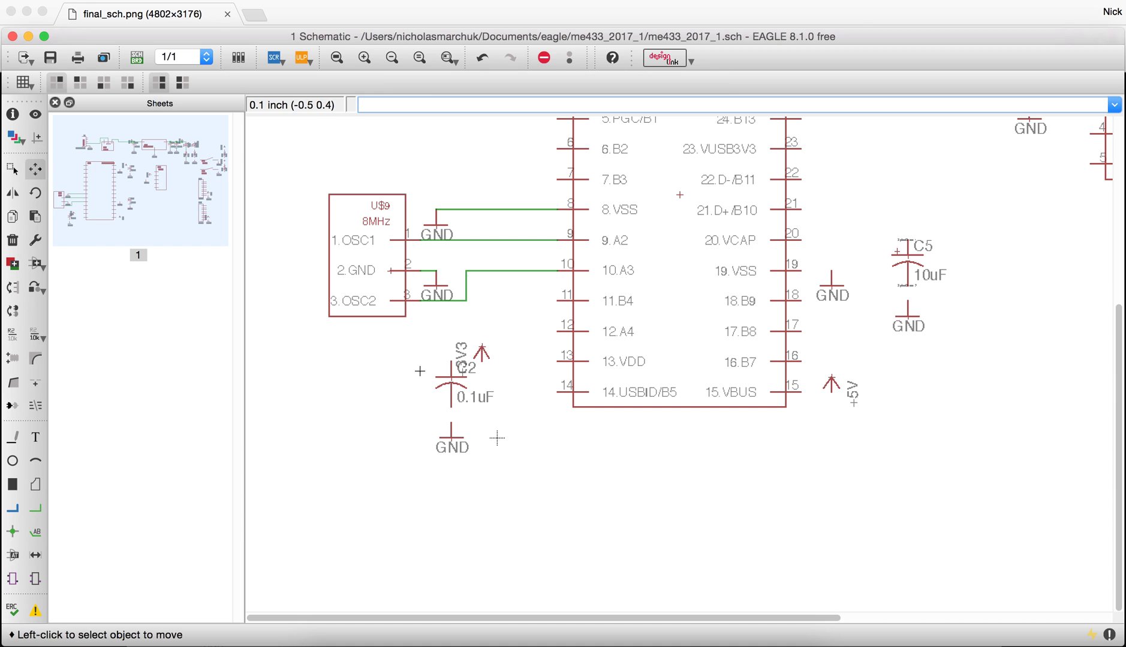
click(483, 351)
click(406, 351)
click(452, 377)
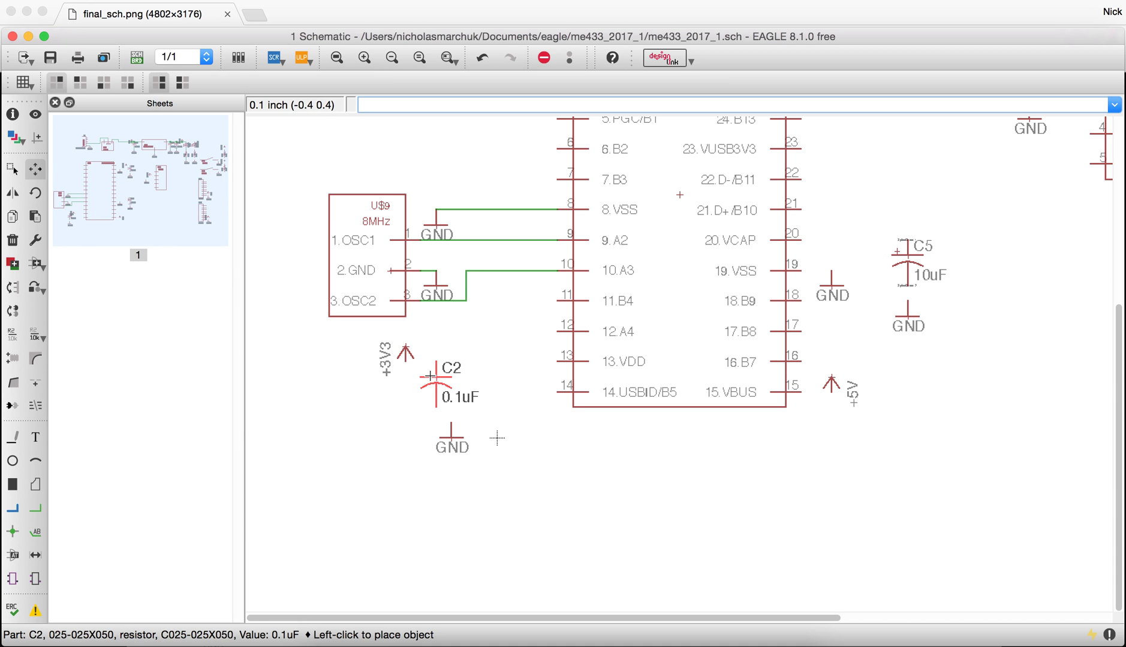
click(416, 376)
click(450, 431)
click(422, 430)
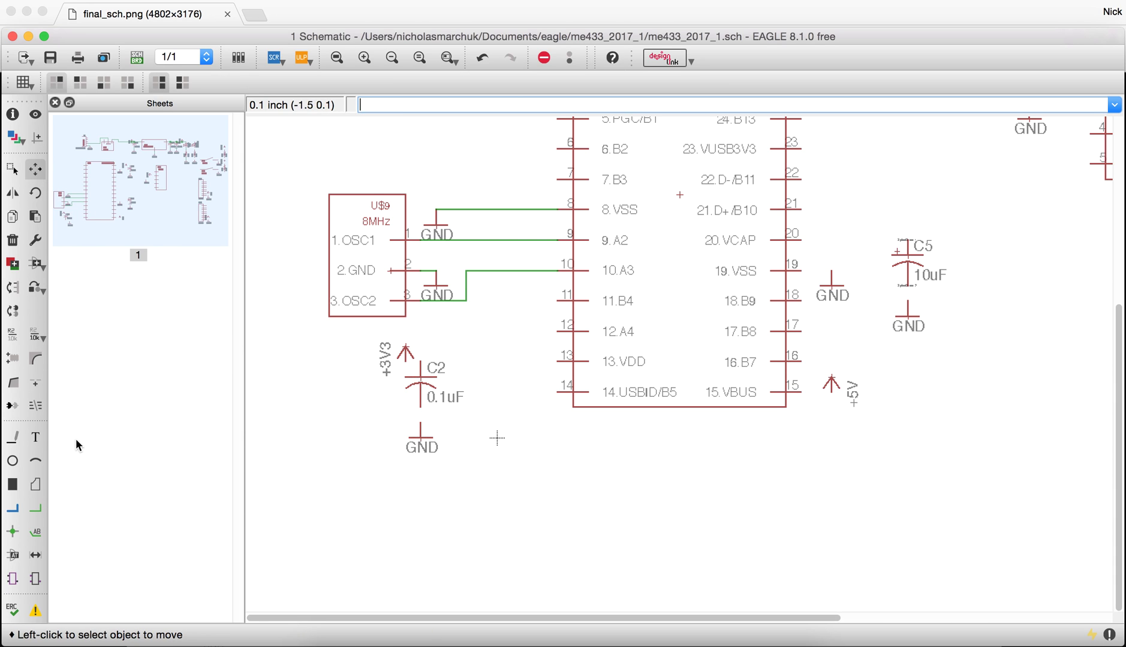
- Wire C2's top pin to the +3V3 supply net and its bottom pin to GND
click(35, 509)
click(421, 363)
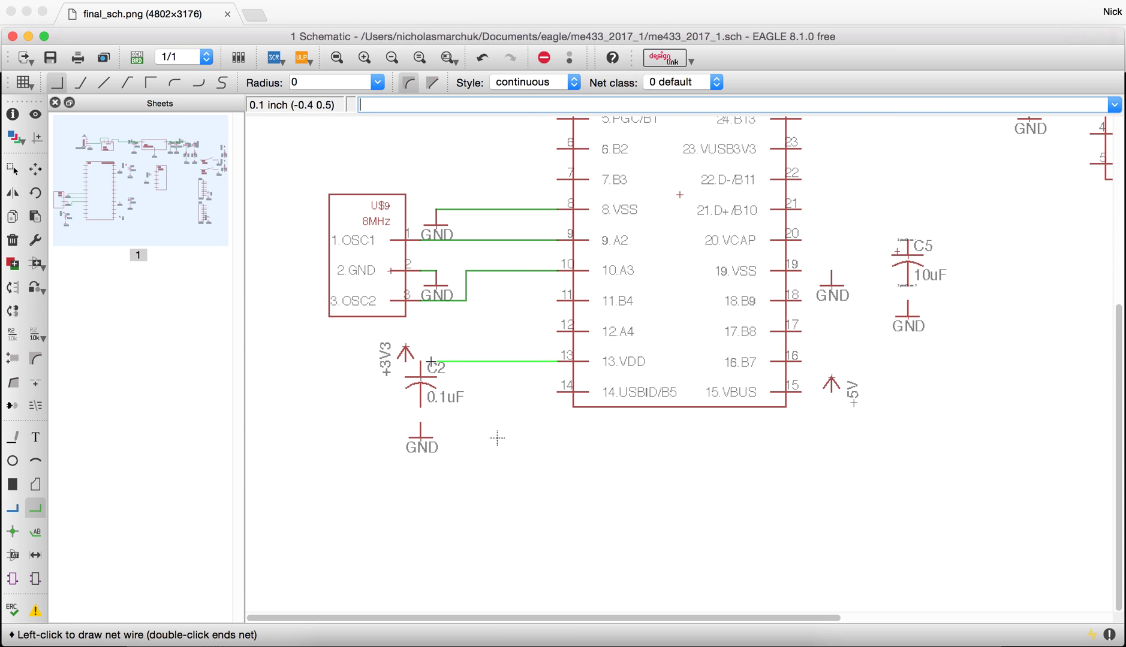
double_click(420, 358)
click(419, 358)
click(406, 357)
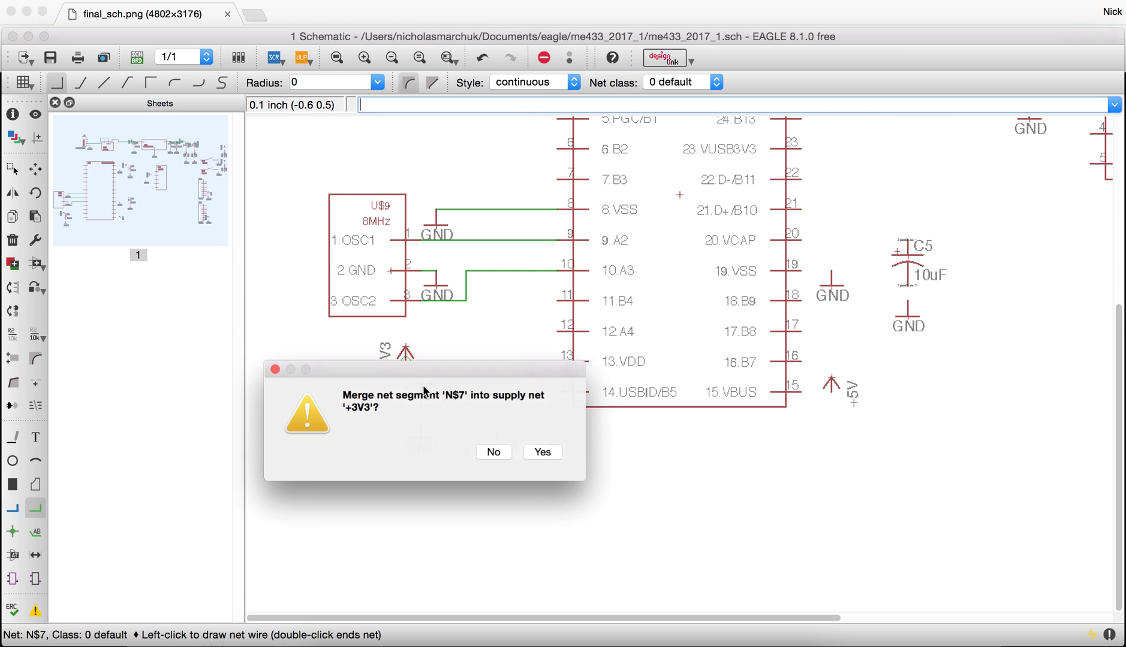
click(541, 453)
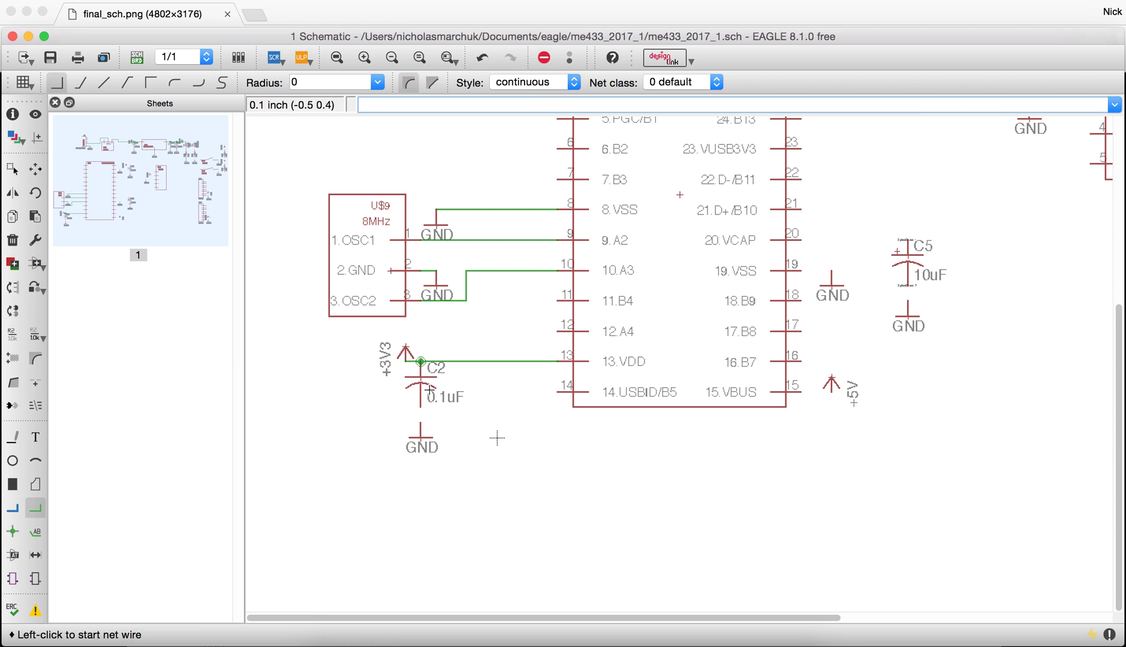
click(420, 410)
click(421, 424)
- Connect pin 15 VBUS to the +5V symbol
scroll(497, 436, down, 5)
scroll(601, 417, up, 6)
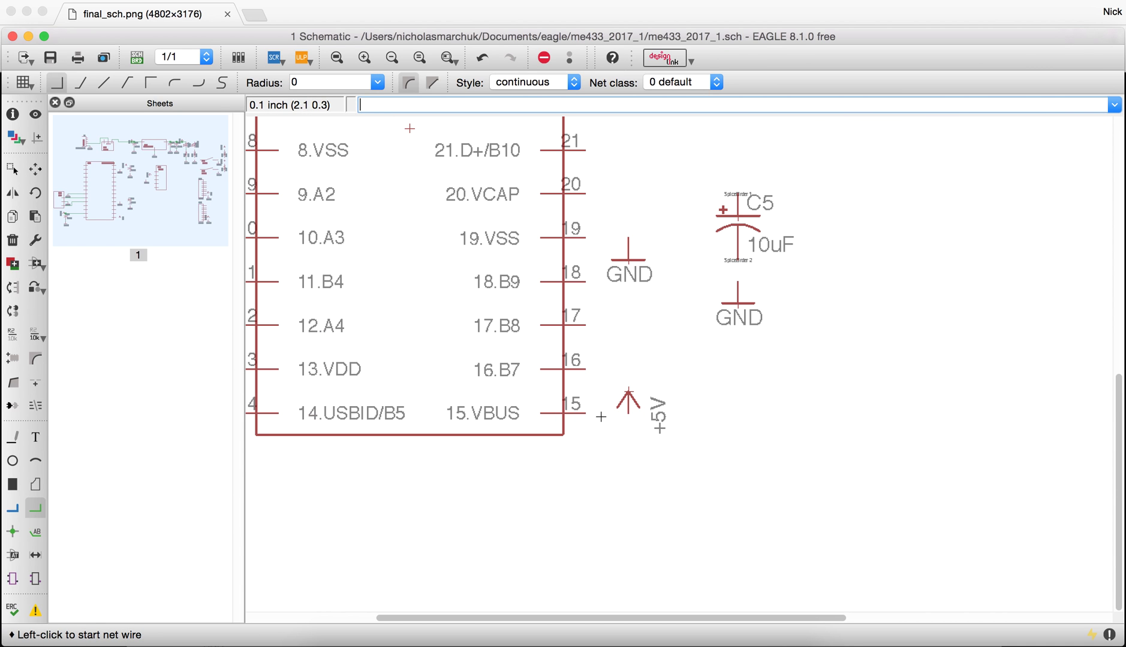
click(586, 413)
click(629, 413)
- Move C5 further right, one GND symbol below it, another closer to the chip
click(35, 169)
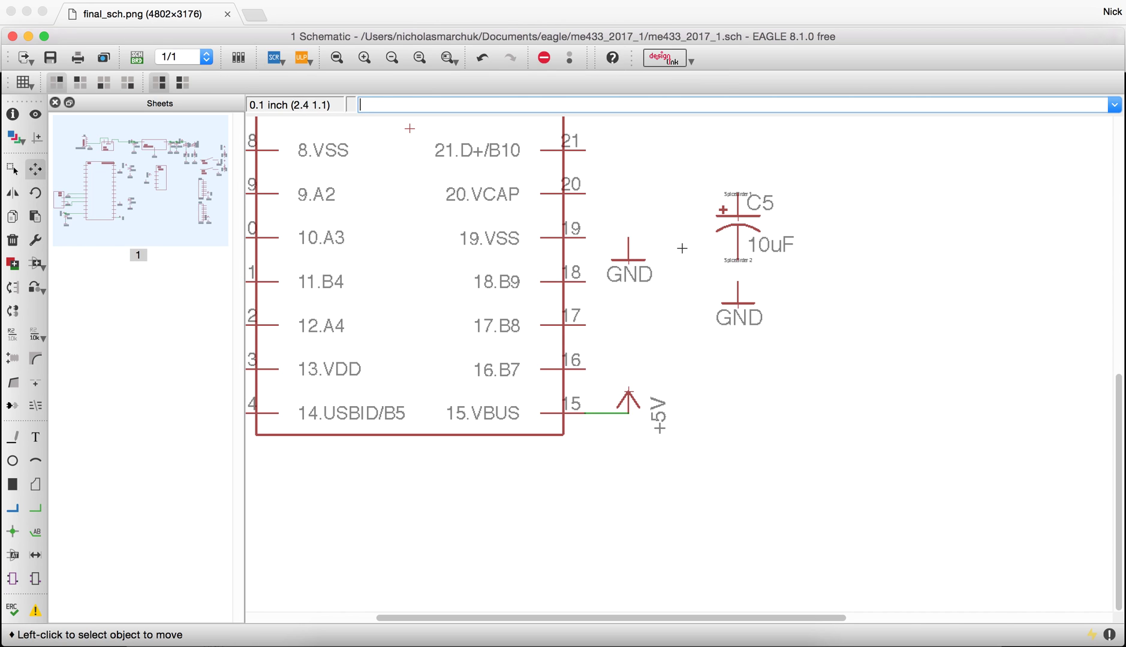
click(793, 225)
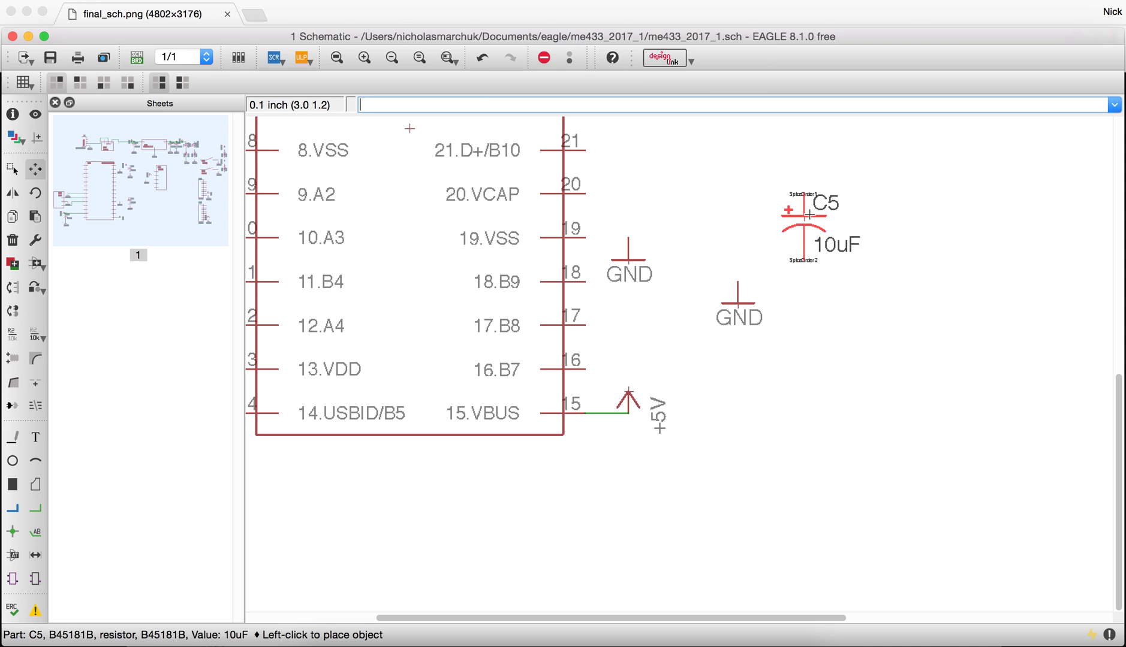
click(859, 226)
click(738, 302)
click(803, 305)
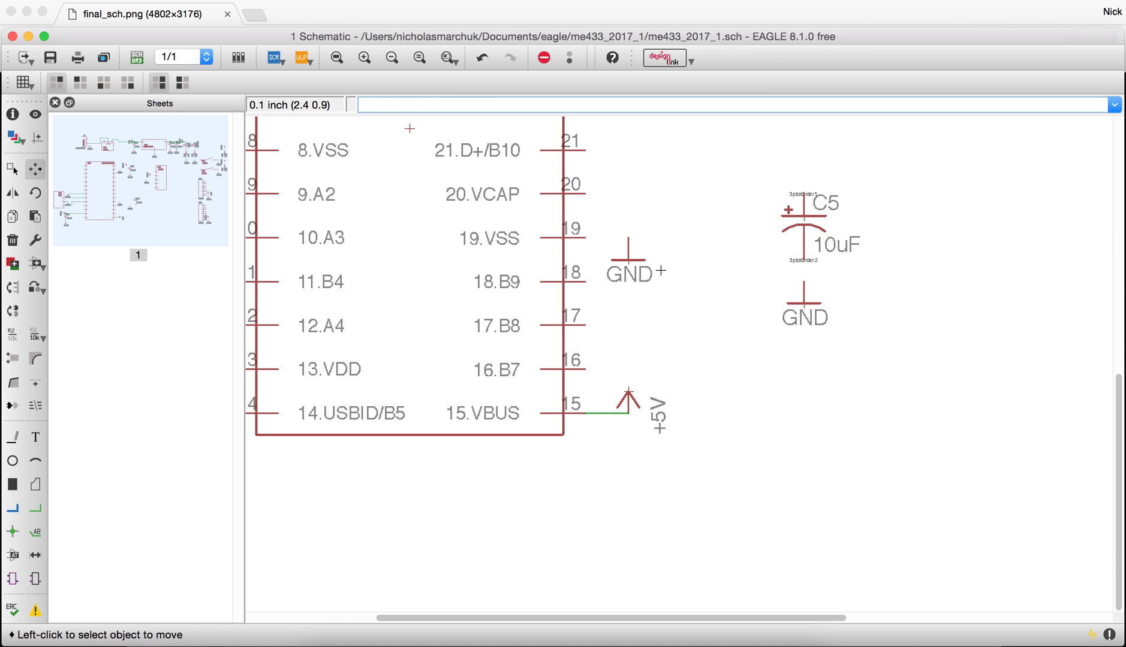
click(630, 262)
click(734, 262)
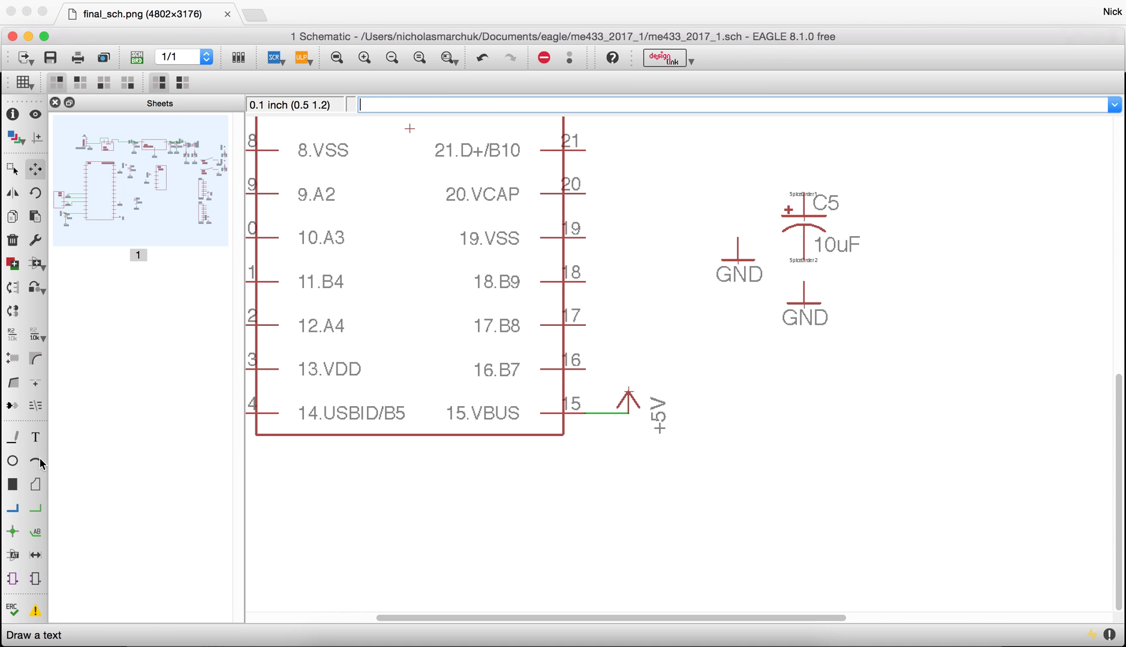
- Wire VCAP pin 20 to C5, C5's lower pin to GND, and VSS pin 19 to GND
click(36, 507)
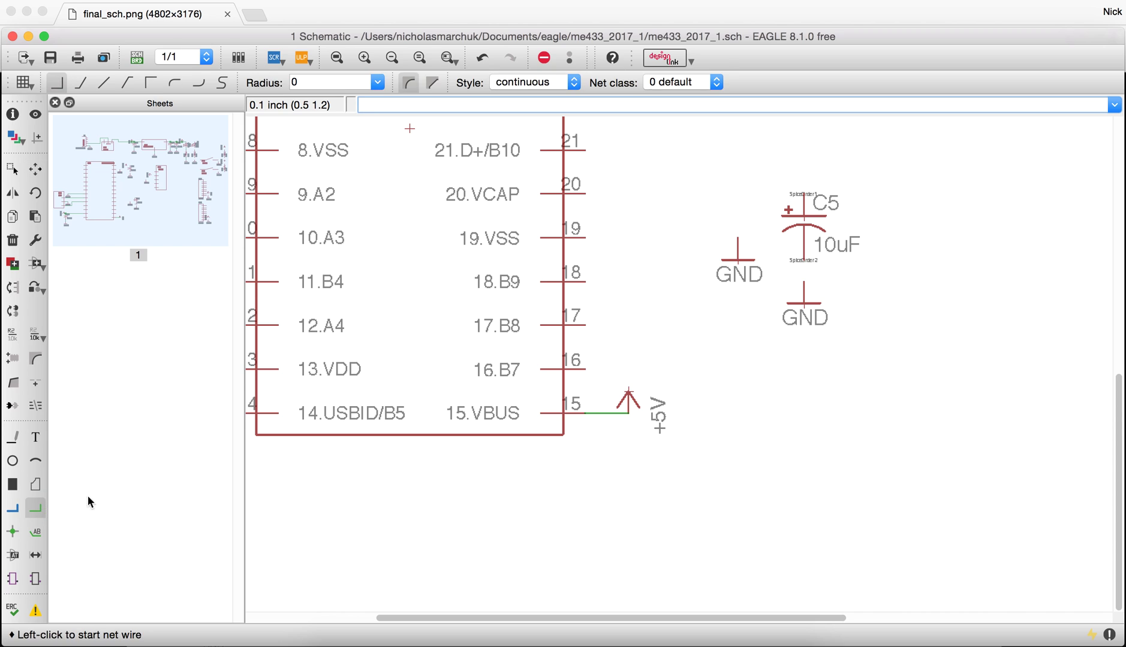
click(585, 194)
click(799, 193)
click(804, 260)
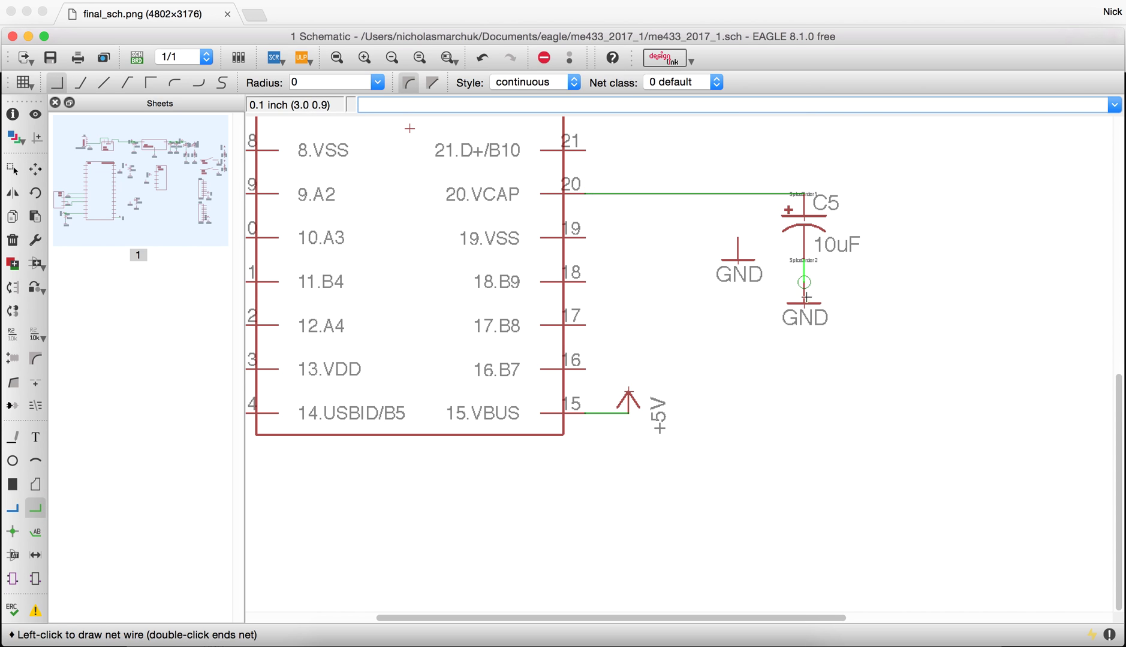
click(803, 303)
click(589, 241)
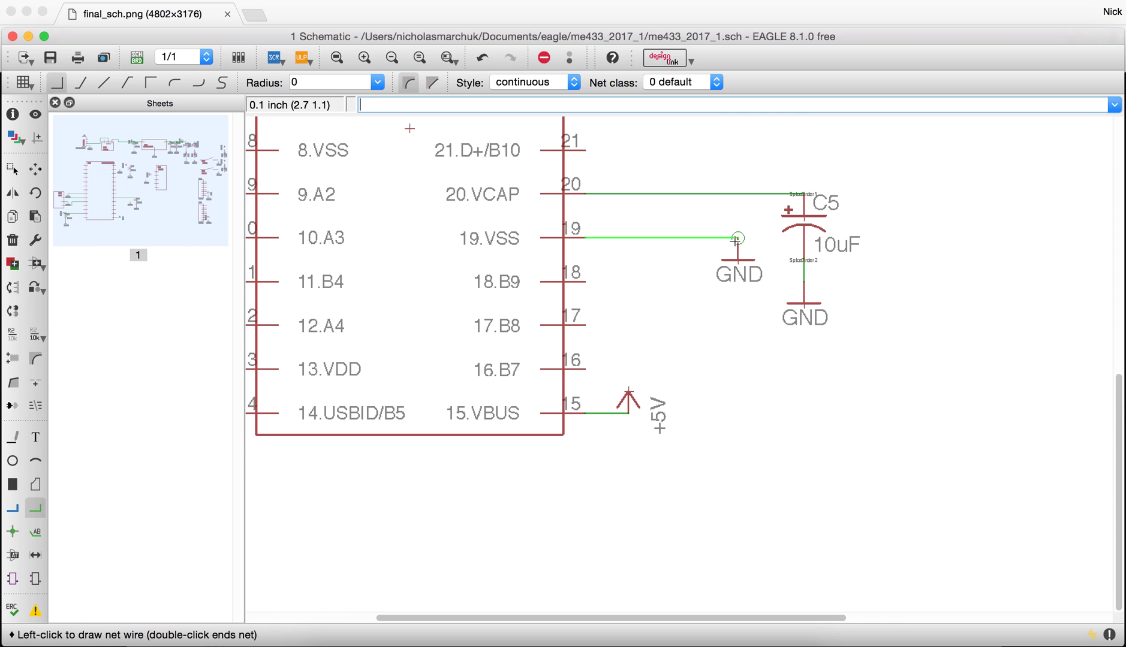
click(736, 240)
scroll(673, 313, down, 5)
scroll(682, 203, up, 4)
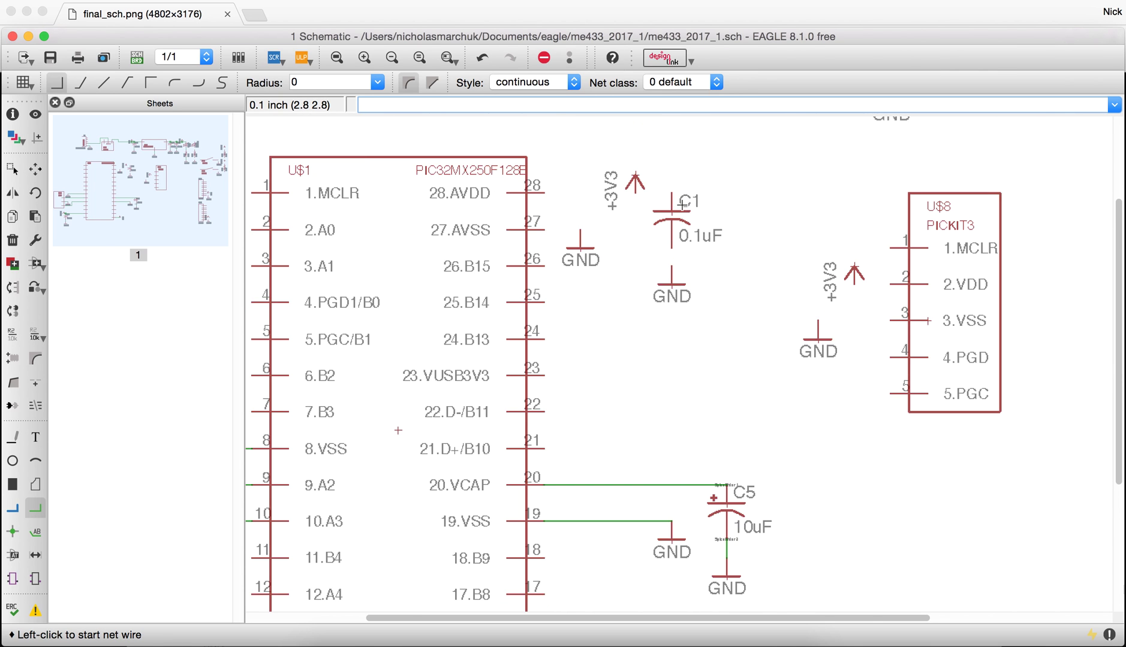
- Place the +3V3 symbol above C1, slide C1 under it, and mirror the +3V3 label rightward
scroll(682, 204, up, 3)
click(36, 169)
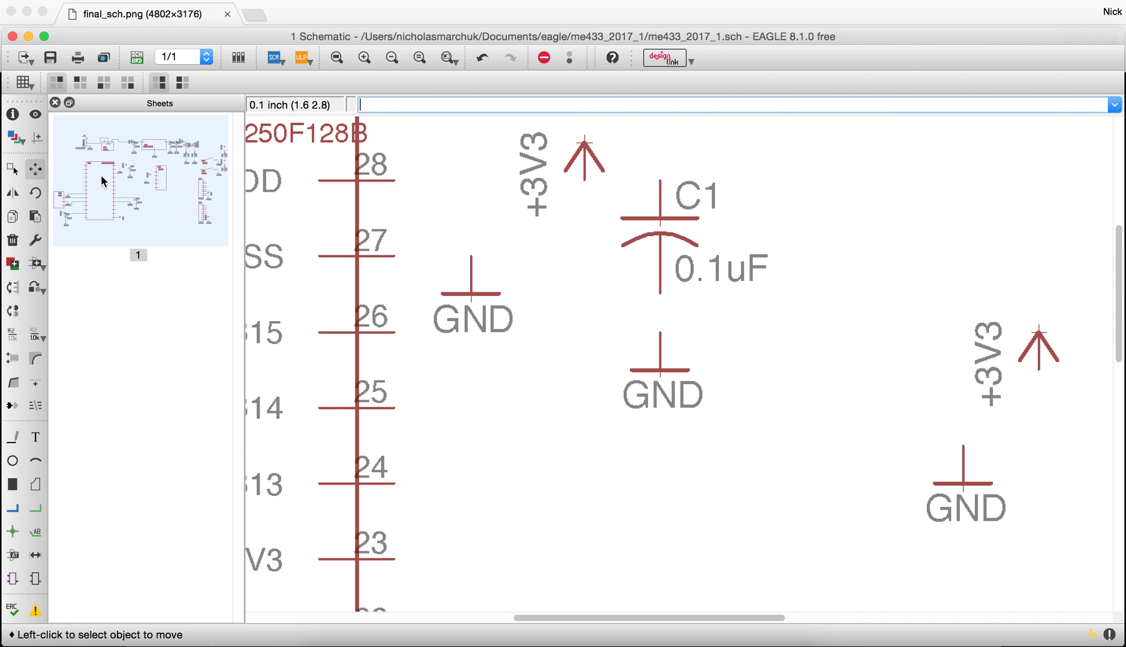
click(584, 142)
click(736, 142)
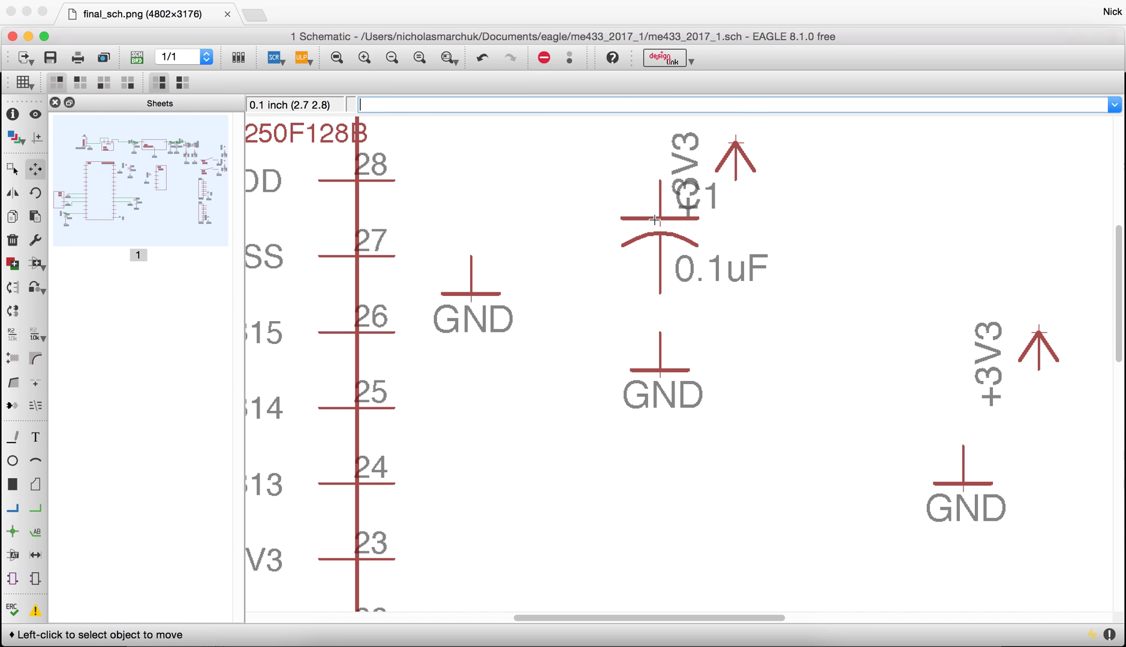
click(652, 236)
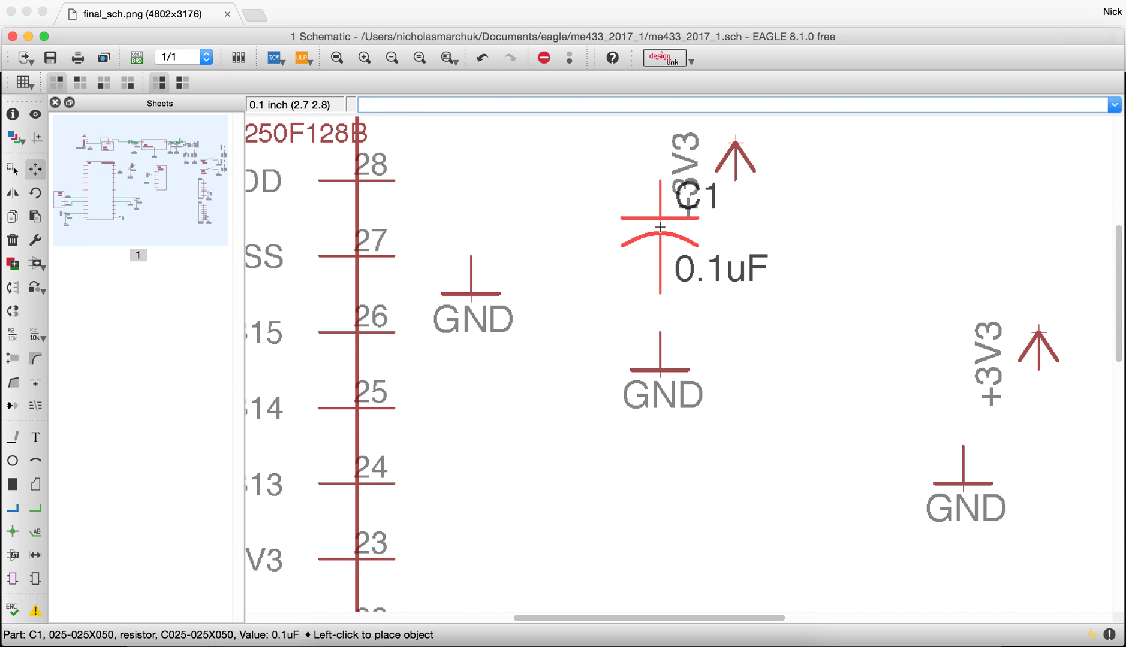
click(690, 236)
click(13, 192)
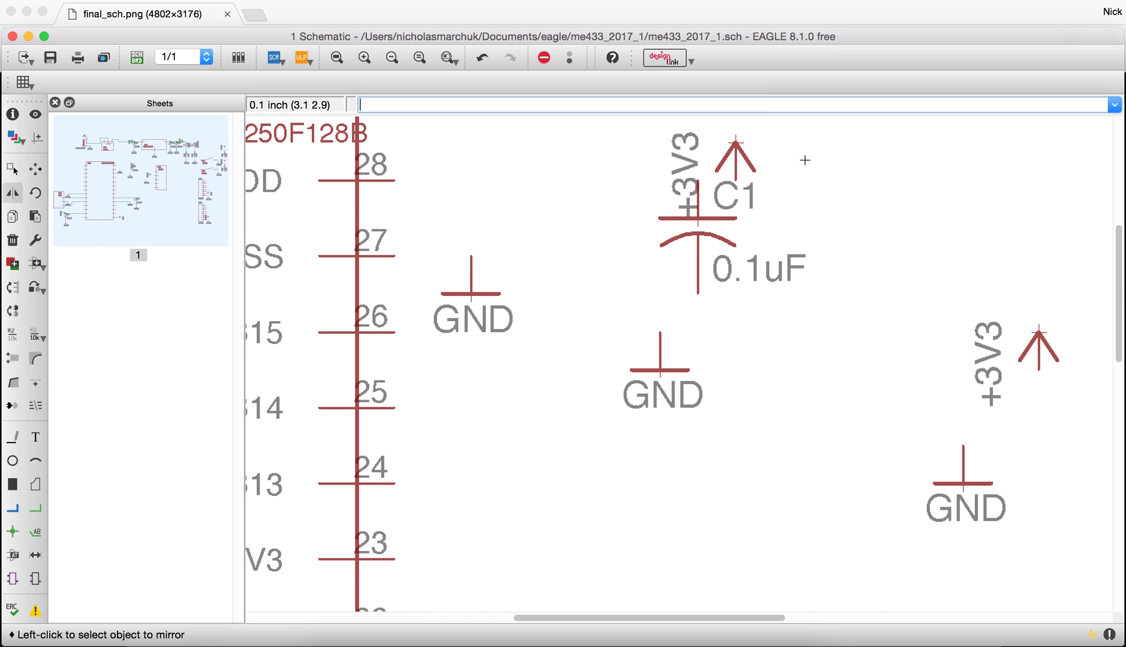
click(736, 147)
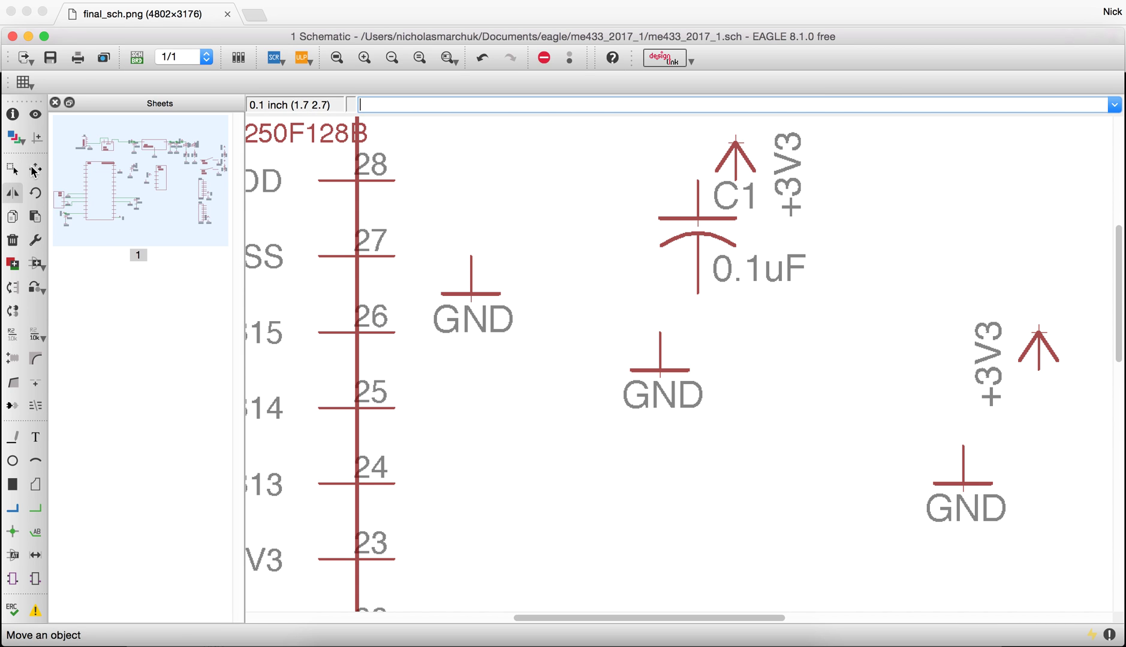
- Reposition the GND symbol beside pin 26 and the GND below C1
click(35, 169)
click(471, 293)
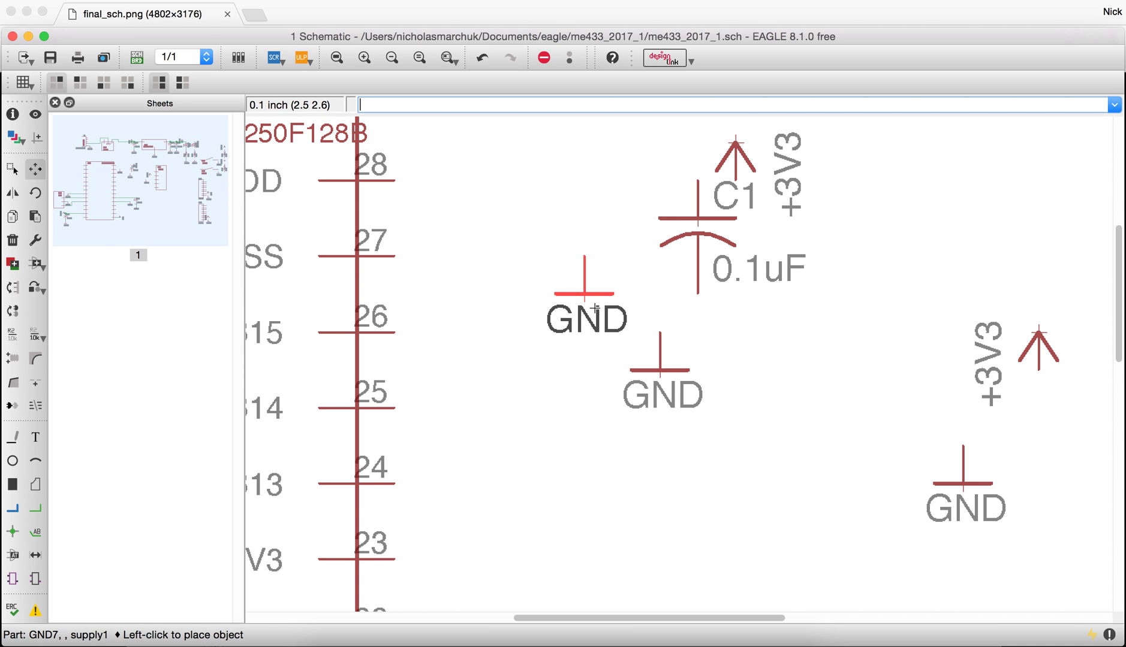
click(629, 304)
scroll(590, 318, down, 2)
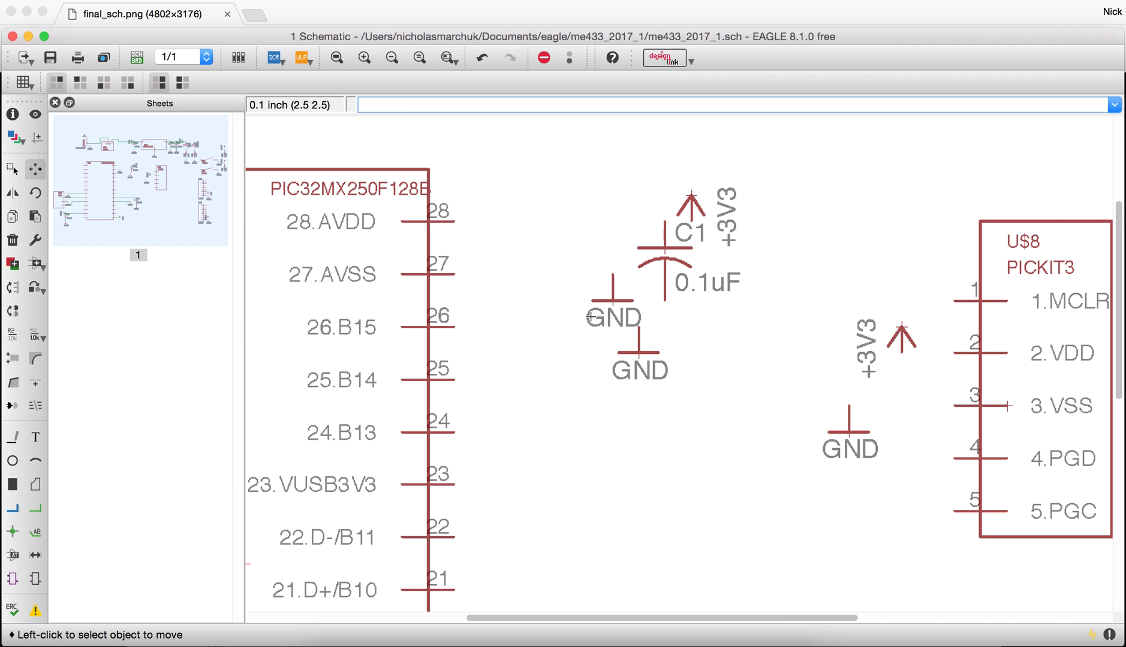
click(641, 365)
click(677, 358)
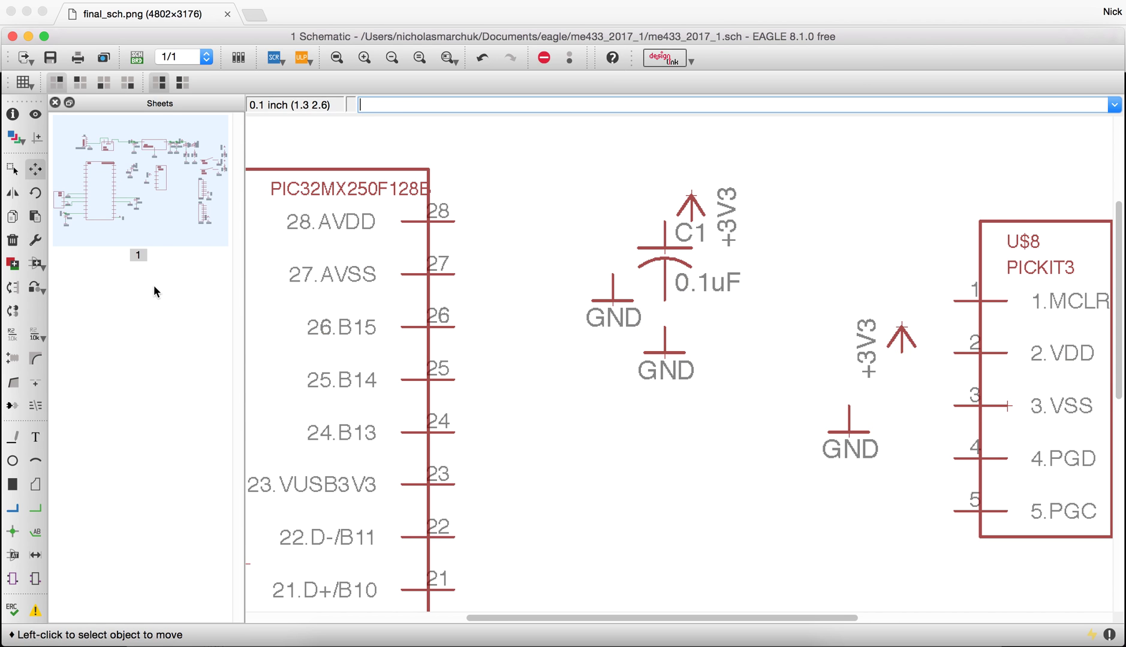
- Wire AVDD pin 28 to C1's top pin, merging it into the +3V3 net
click(35, 509)
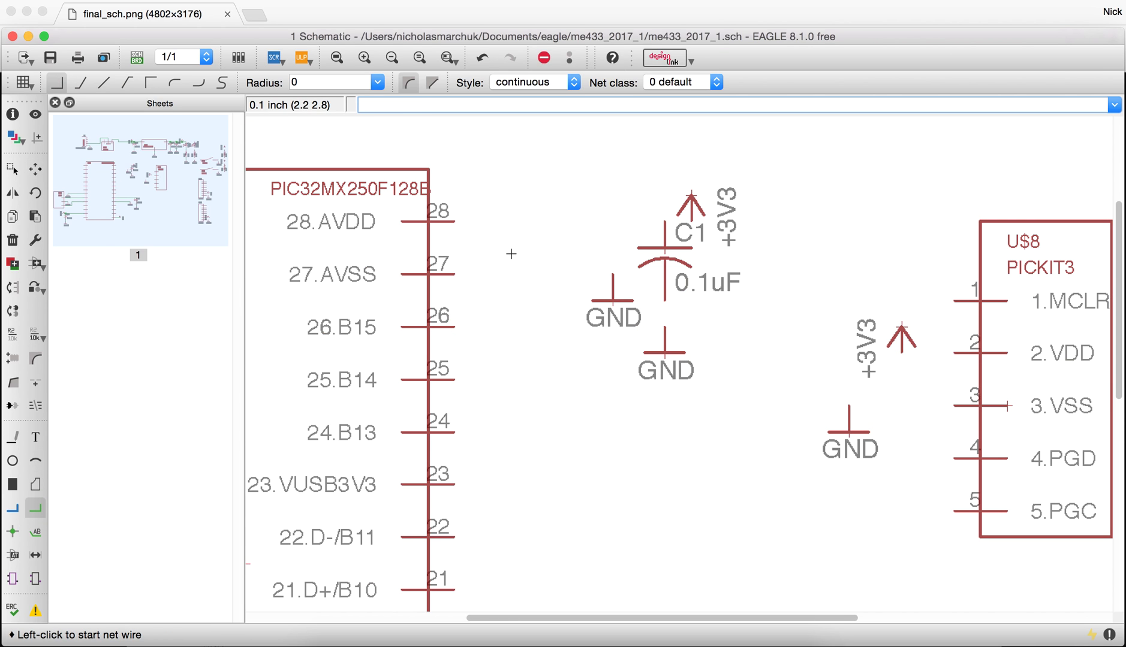
click(454, 222)
click(664, 221)
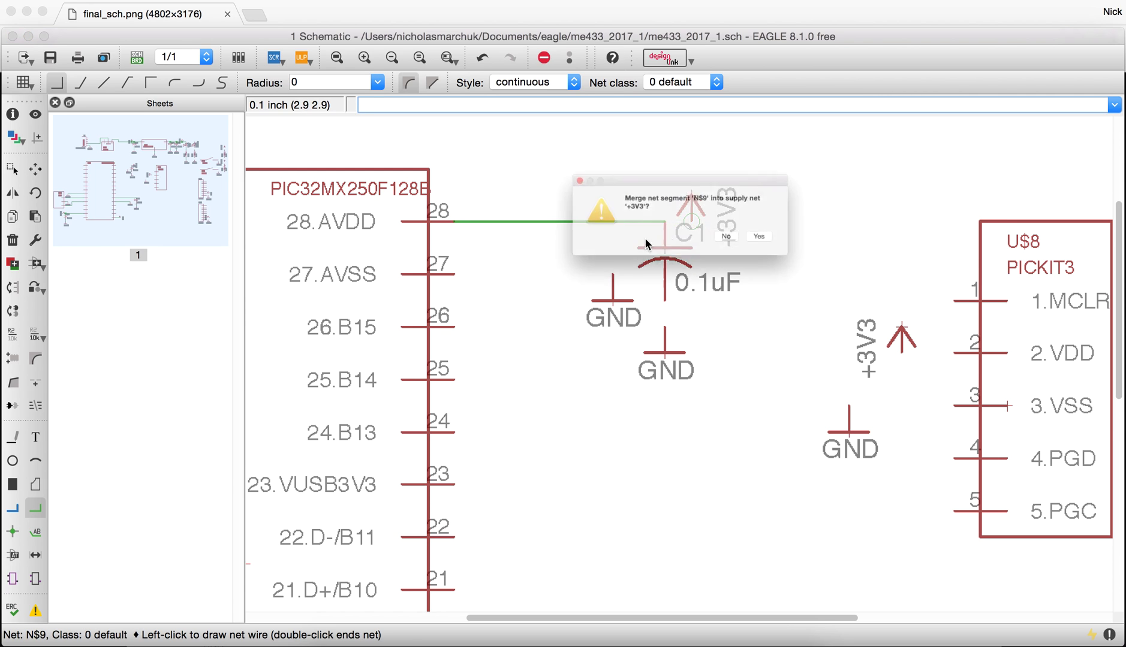
click(796, 246)
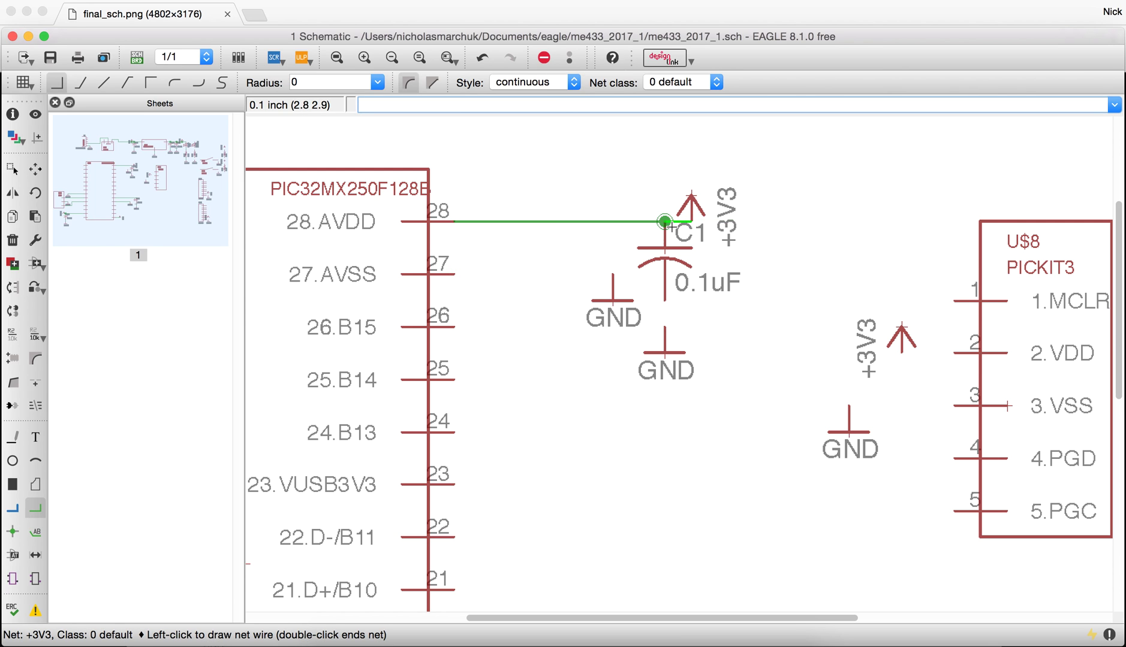
double_click(665, 223)
- Connect AVSS pin 27 and C1's bottom pin to GND
click(454, 274)
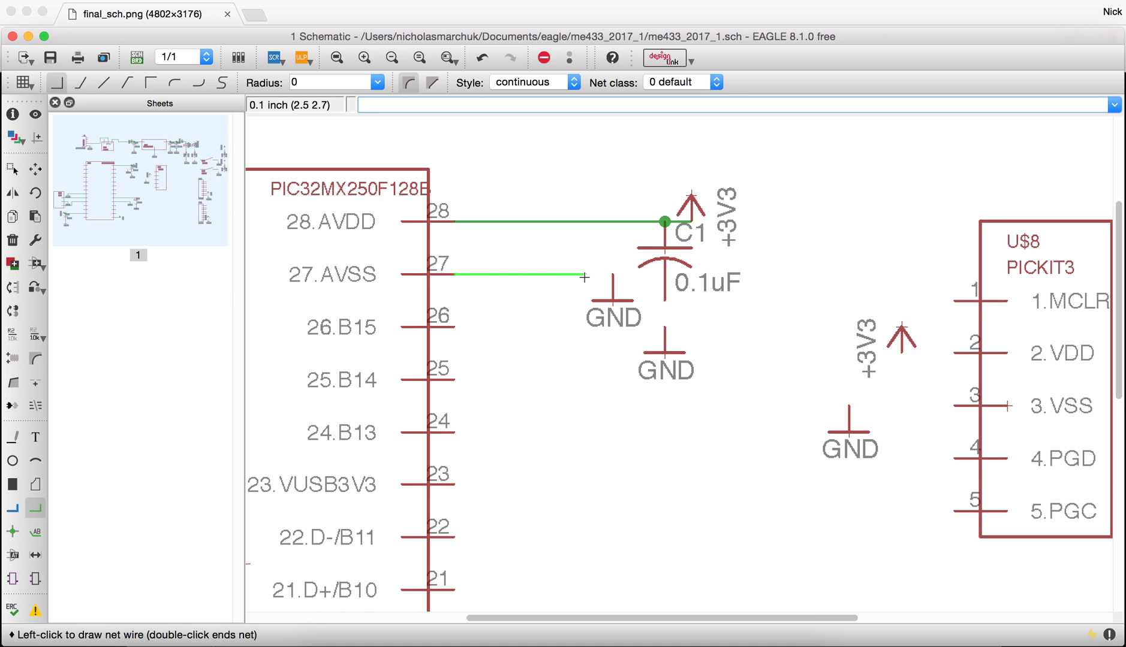
click(612, 274)
click(665, 301)
click(666, 352)
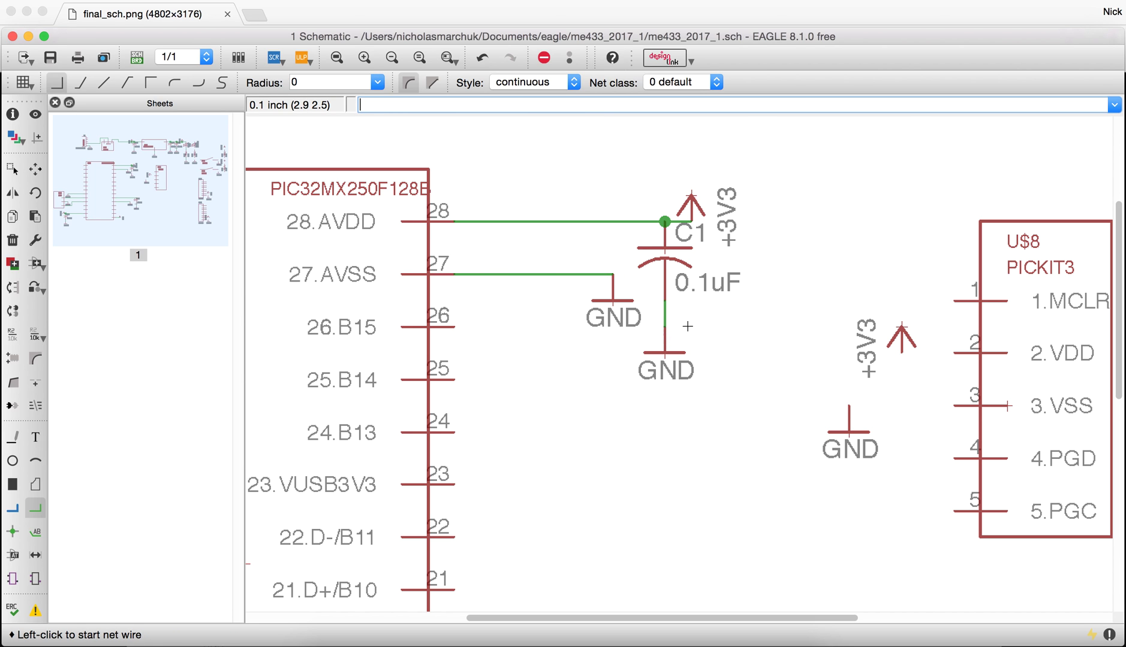
scroll(669, 345, down, 6)
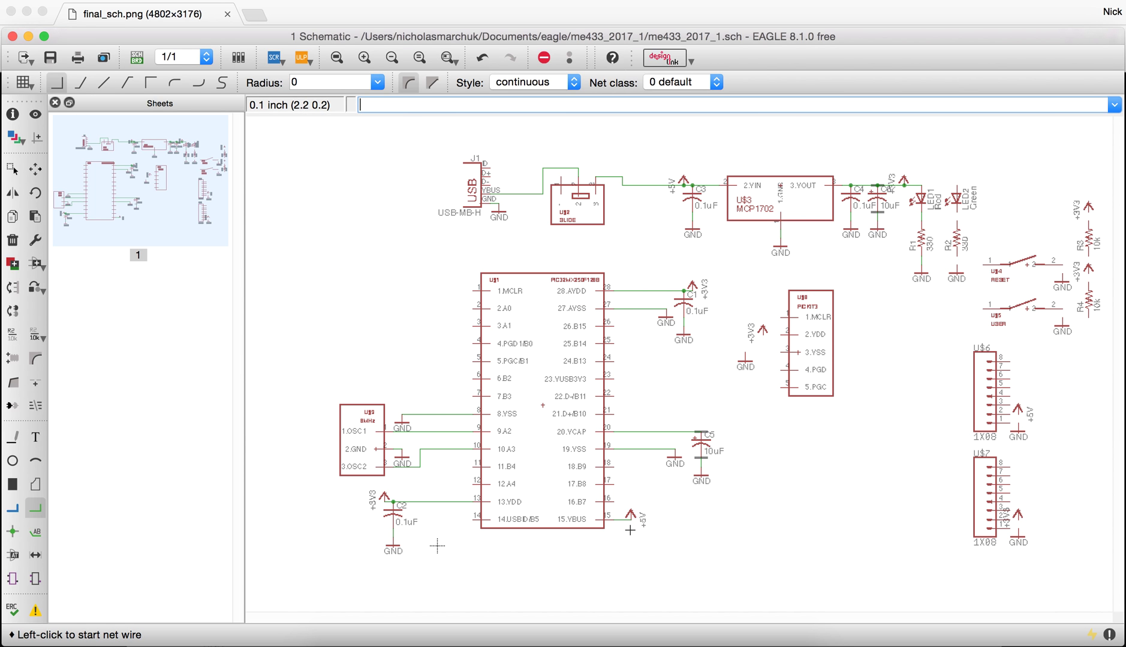
scroll(466, 293, up, 4)
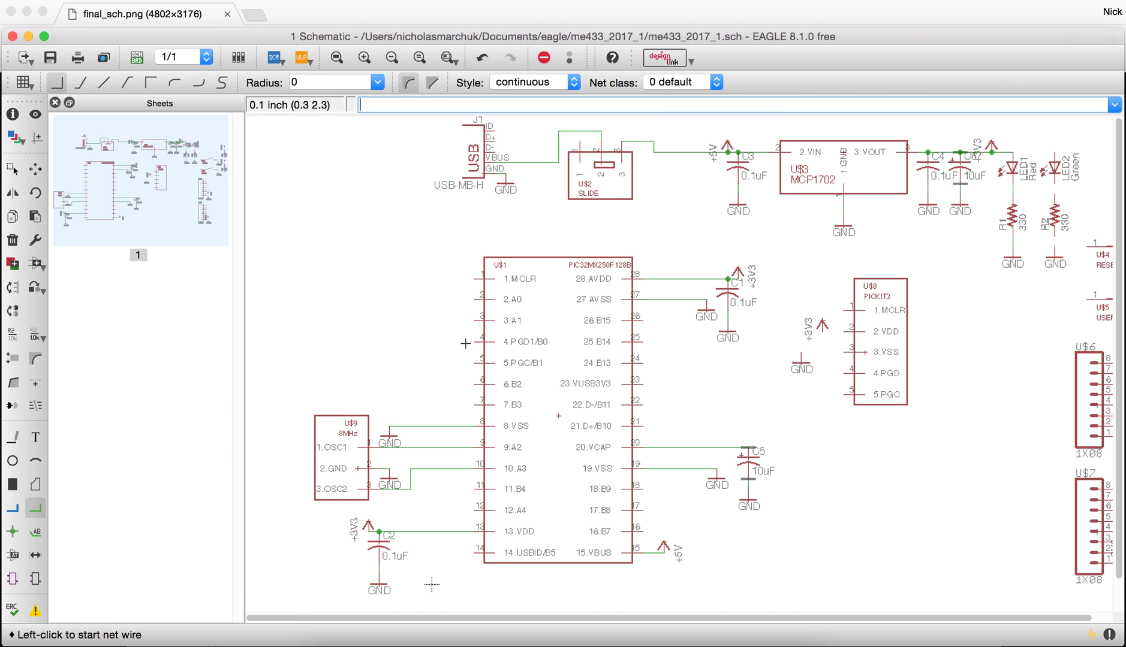
- Draw short net stubs extending left from PIC32 pins 1 through 7
click(478, 233)
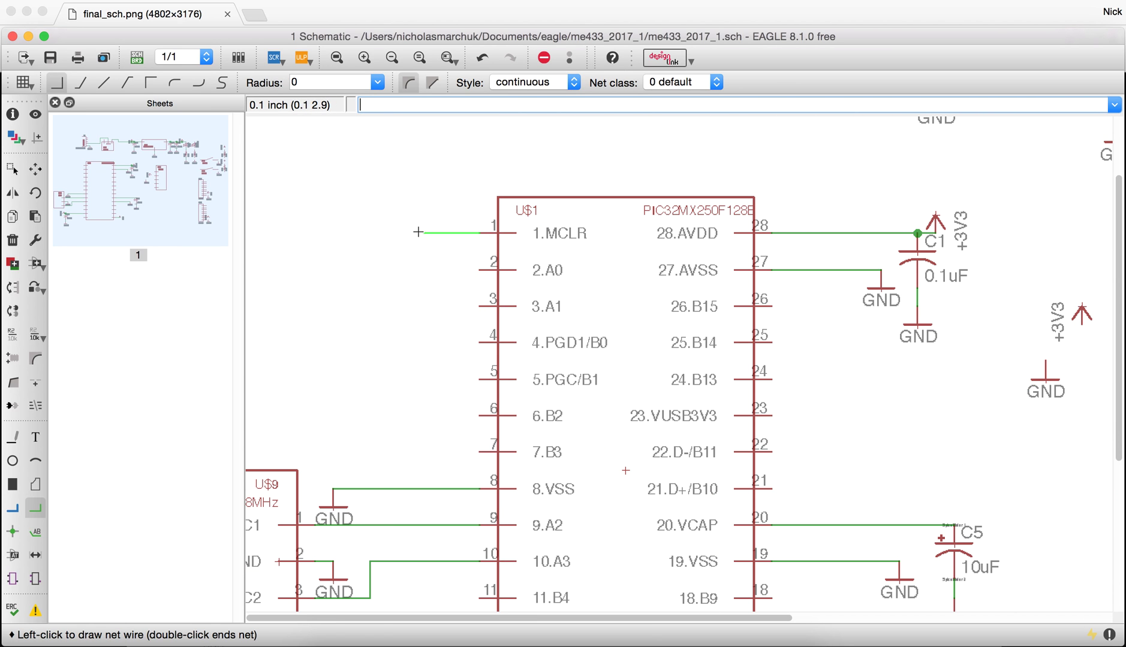
double_click(388, 233)
click(479, 270)
double_click(388, 270)
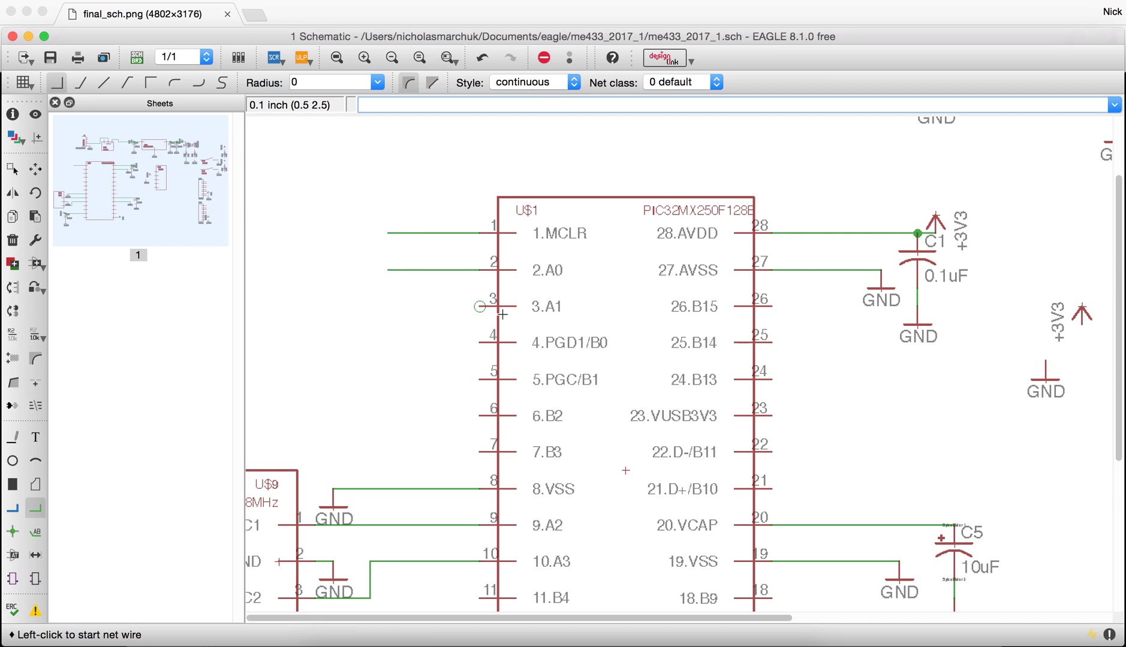
click(482, 306)
double_click(391, 311)
click(482, 343)
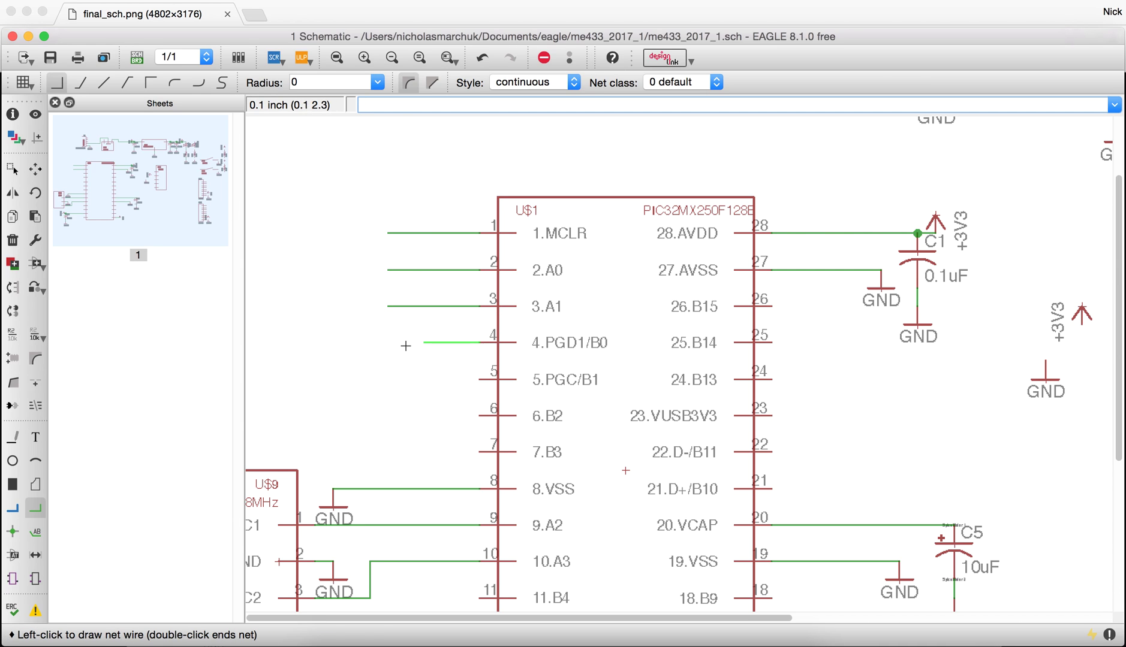
double_click(388, 345)
click(482, 379)
double_click(388, 380)
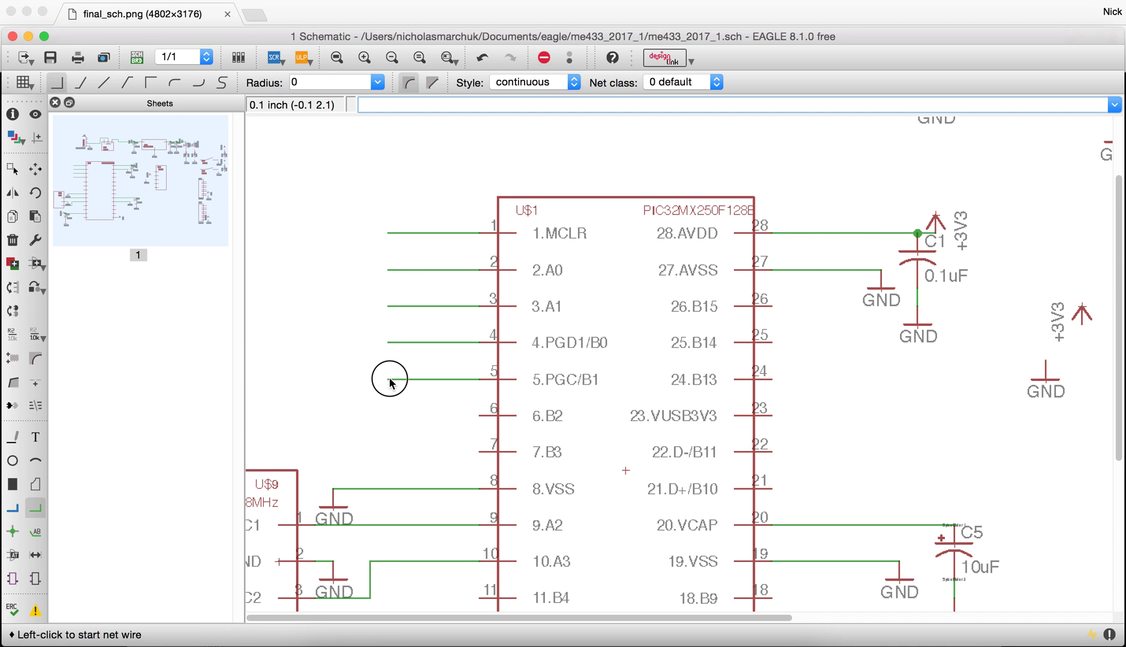
click(479, 415)
double_click(389, 416)
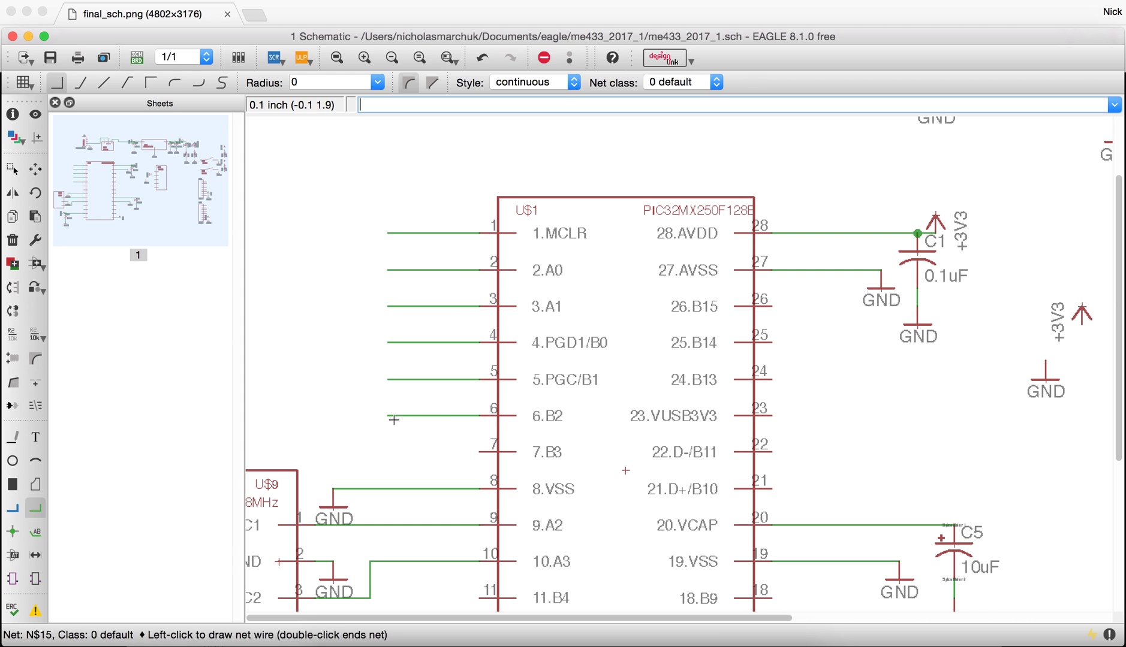
click(480, 452)
double_click(392, 457)
- Add short leftward net stubs to pins 11, 12 and 14
scroll(419, 363, down, 3)
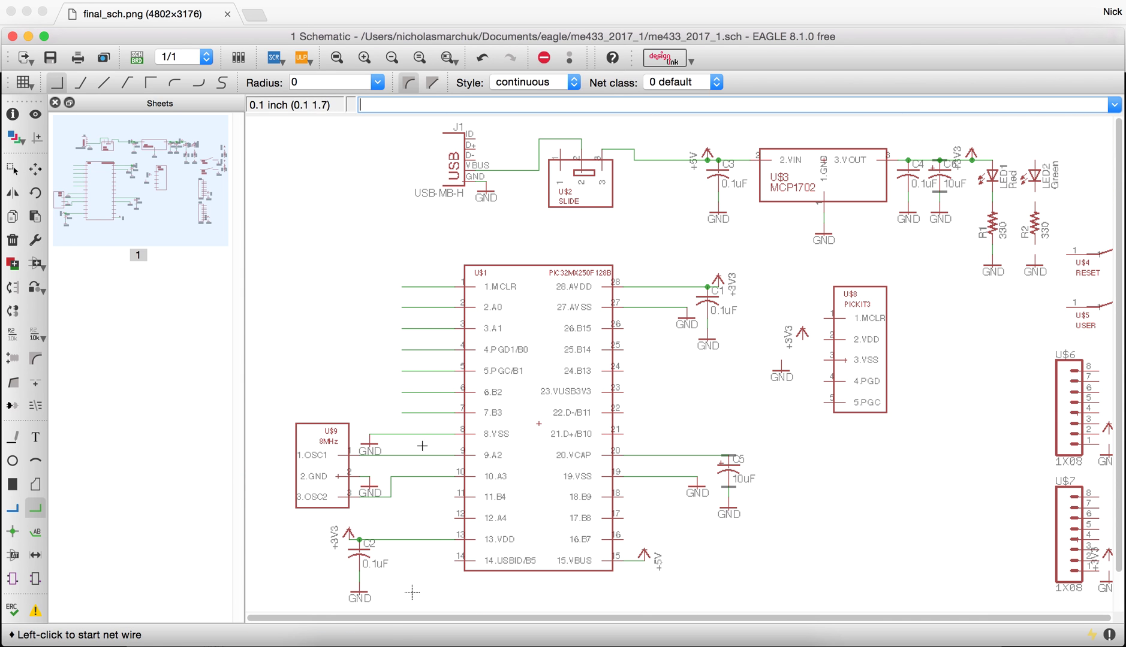
click(453, 498)
double_click(412, 498)
click(455, 518)
double_click(415, 518)
click(457, 562)
double_click(413, 562)
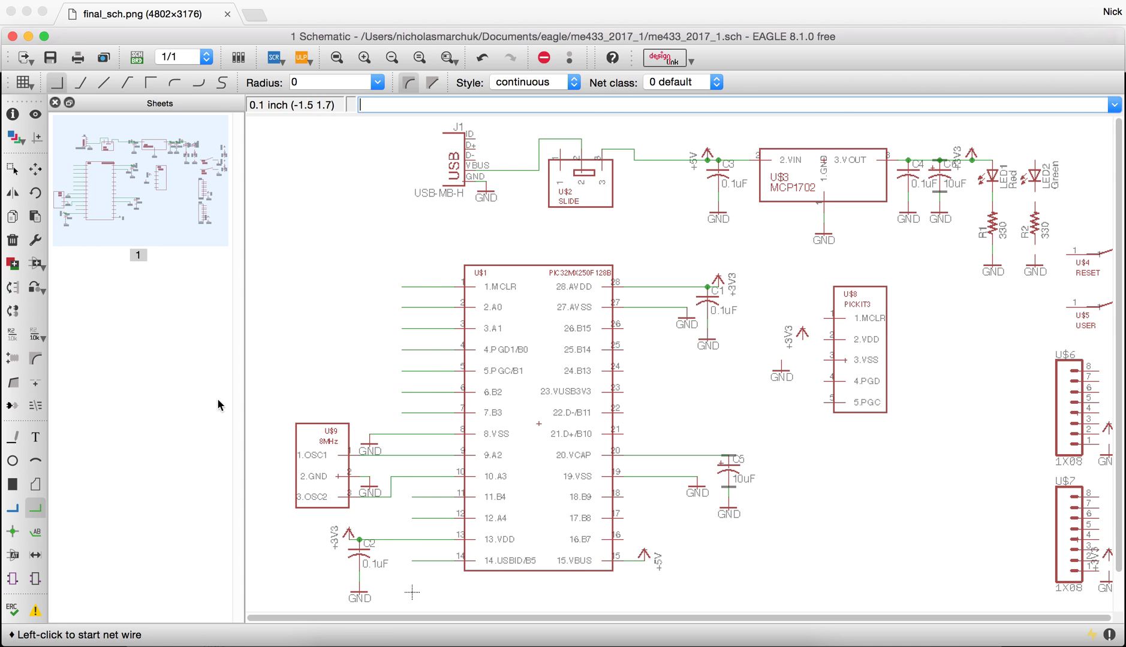
- Place net labels N$10 through N$16 on the stubs of pins 1–7
click(36, 532)
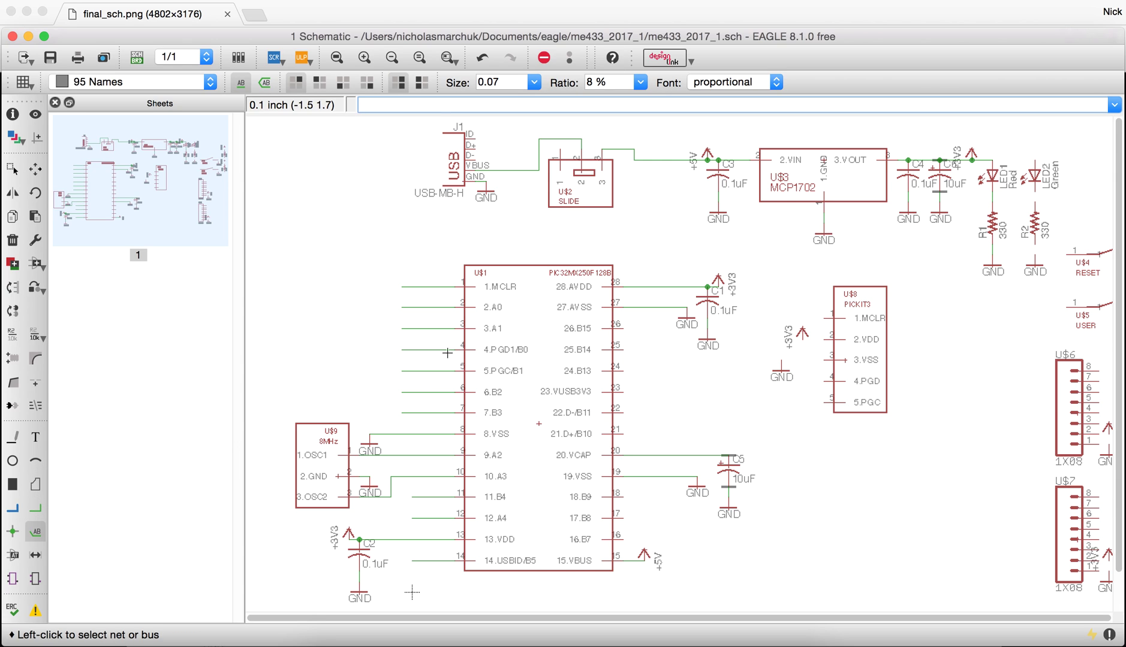
click(404, 287)
click(405, 287)
click(404, 307)
click(404, 307)
click(404, 329)
click(405, 329)
click(405, 349)
click(405, 350)
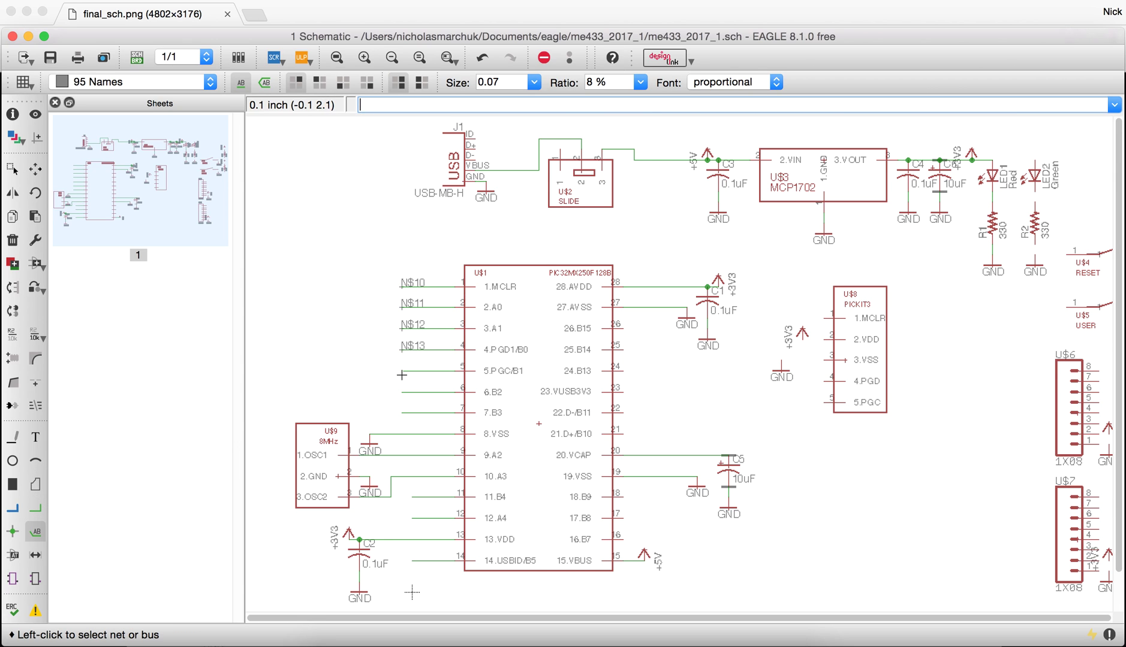
click(405, 371)
click(405, 371)
click(405, 392)
click(404, 392)
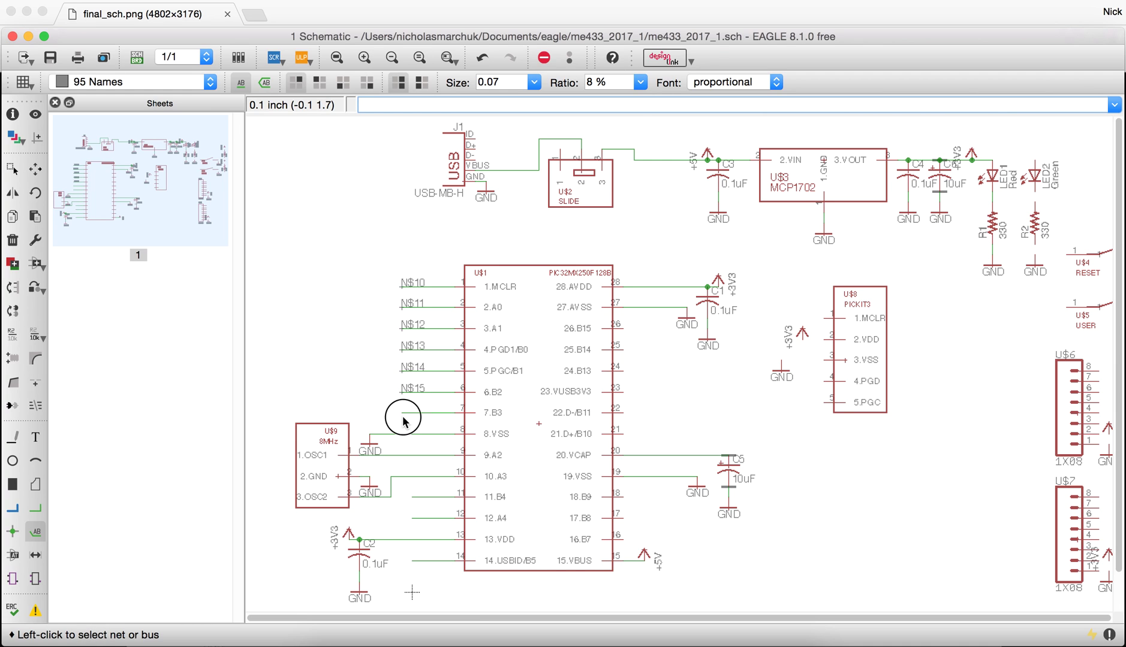
click(405, 413)
- Label the pin 11, 12 and 14 stubs N$17–N$19 and save the schematic
click(405, 413)
click(411, 497)
click(411, 497)
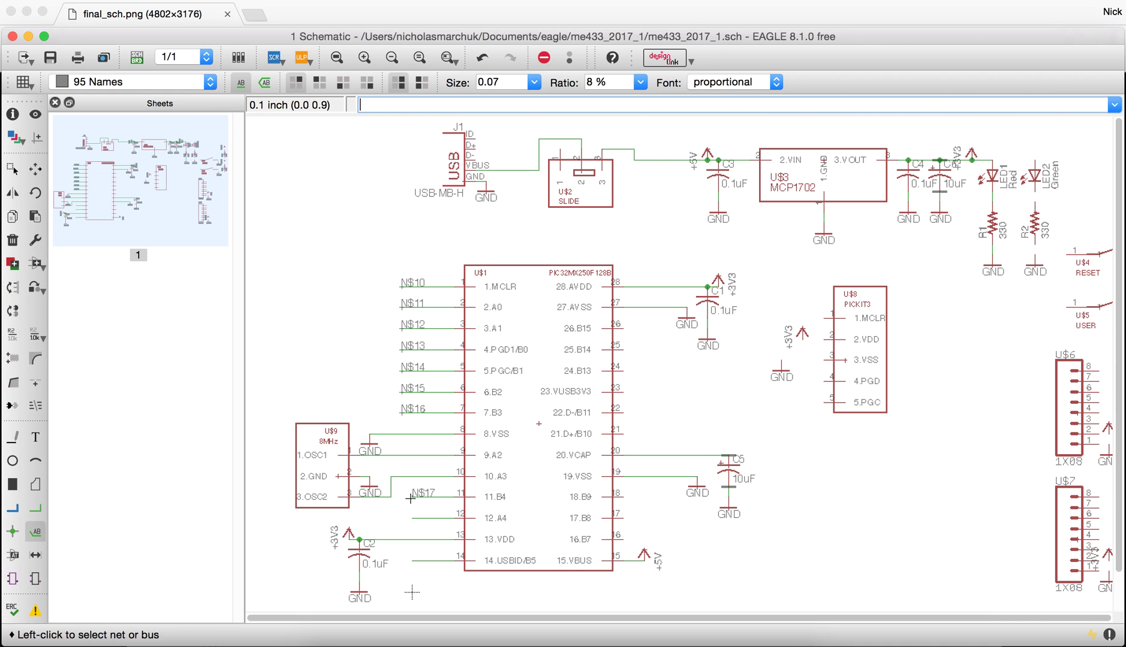
click(411, 518)
click(410, 518)
click(412, 560)
click(412, 561)
click(54, 59)
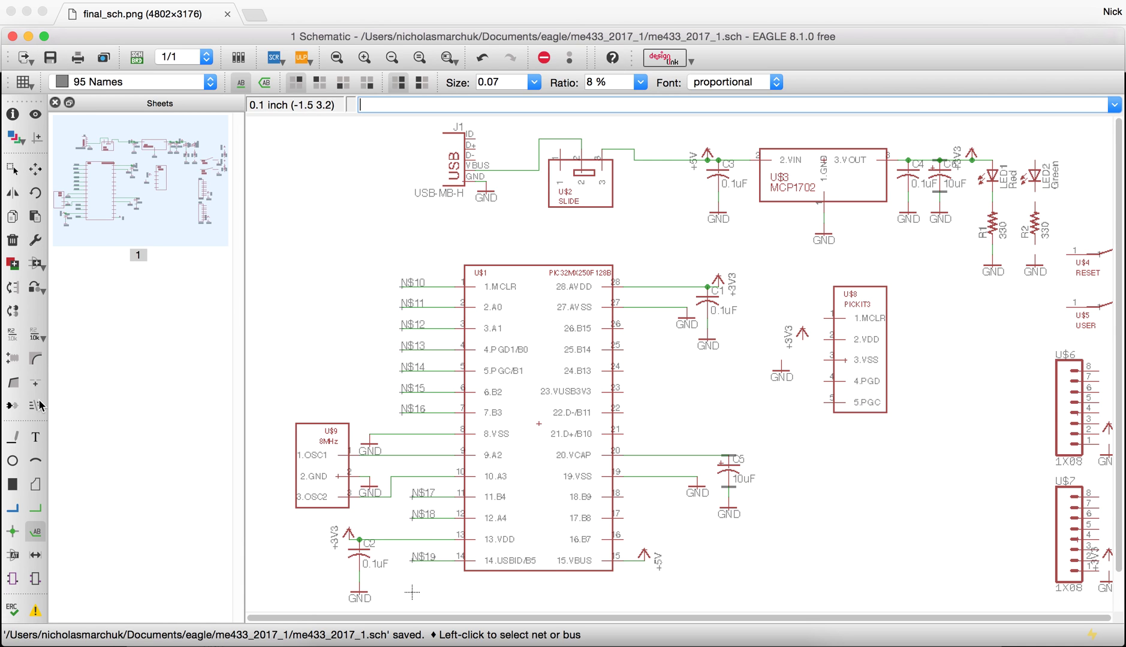
- Rename nets N$10, N$11 and N$12 to MCLR, A0 and A1
click(12, 334)
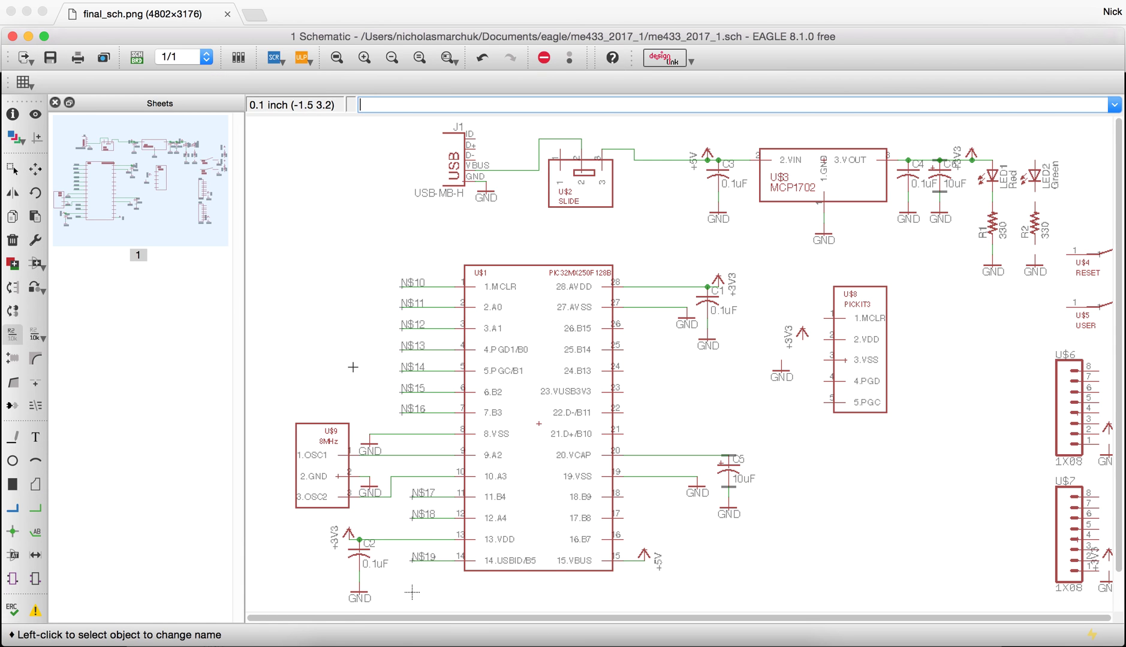
click(411, 287)
text(MCLR)
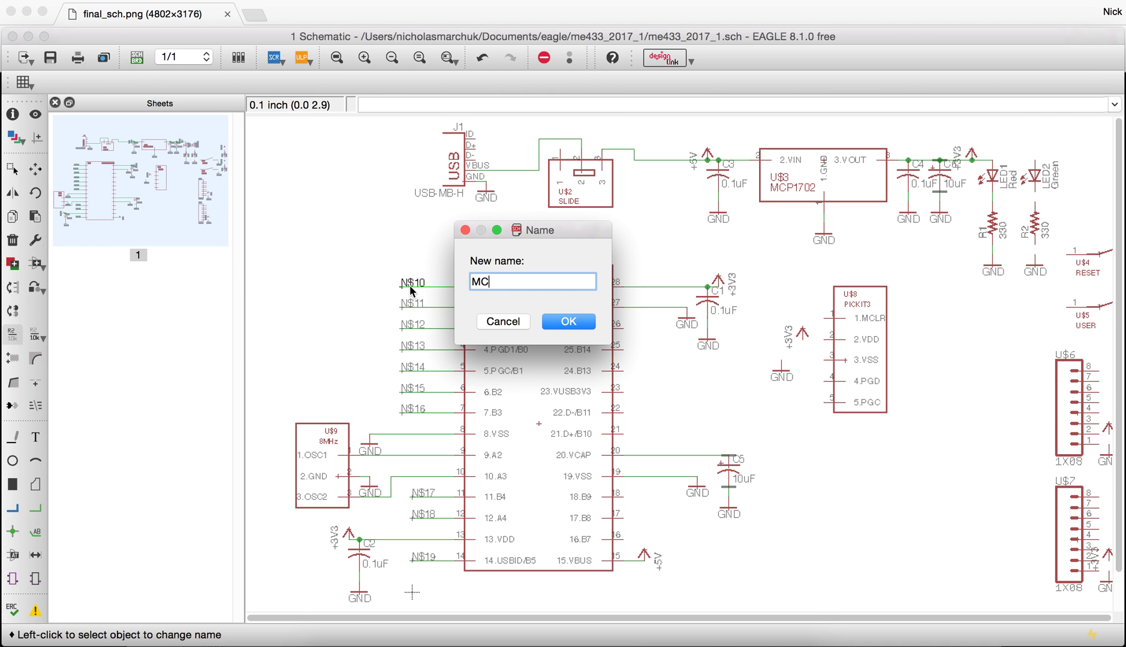
key(Return)
click(404, 308)
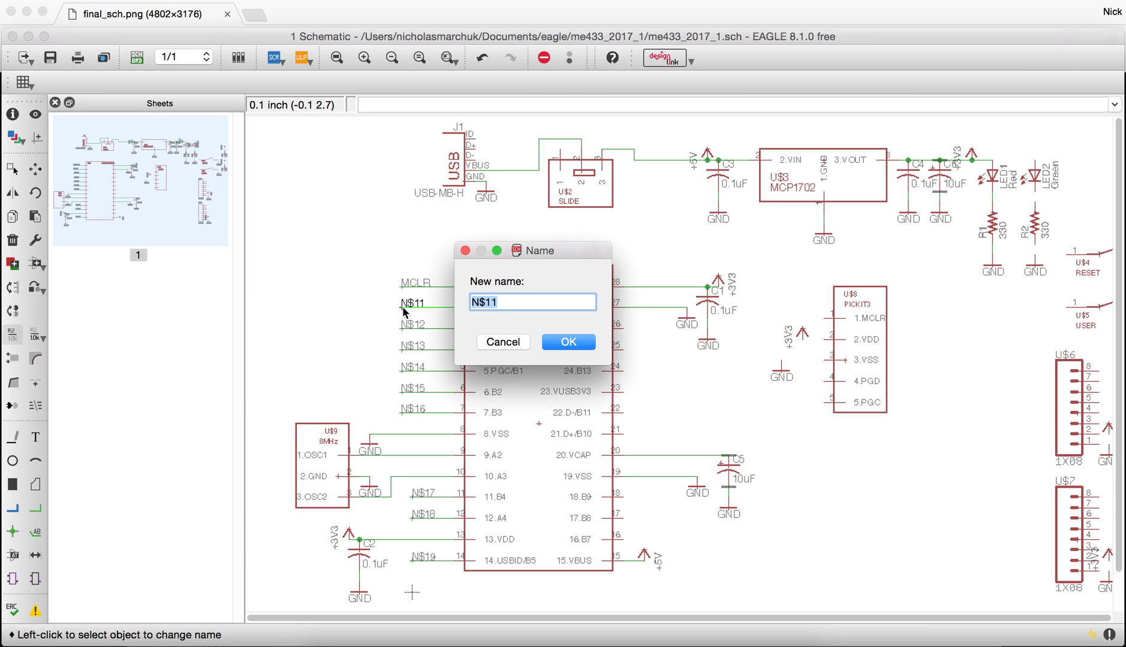
text(A0)
key(Return)
click(404, 329)
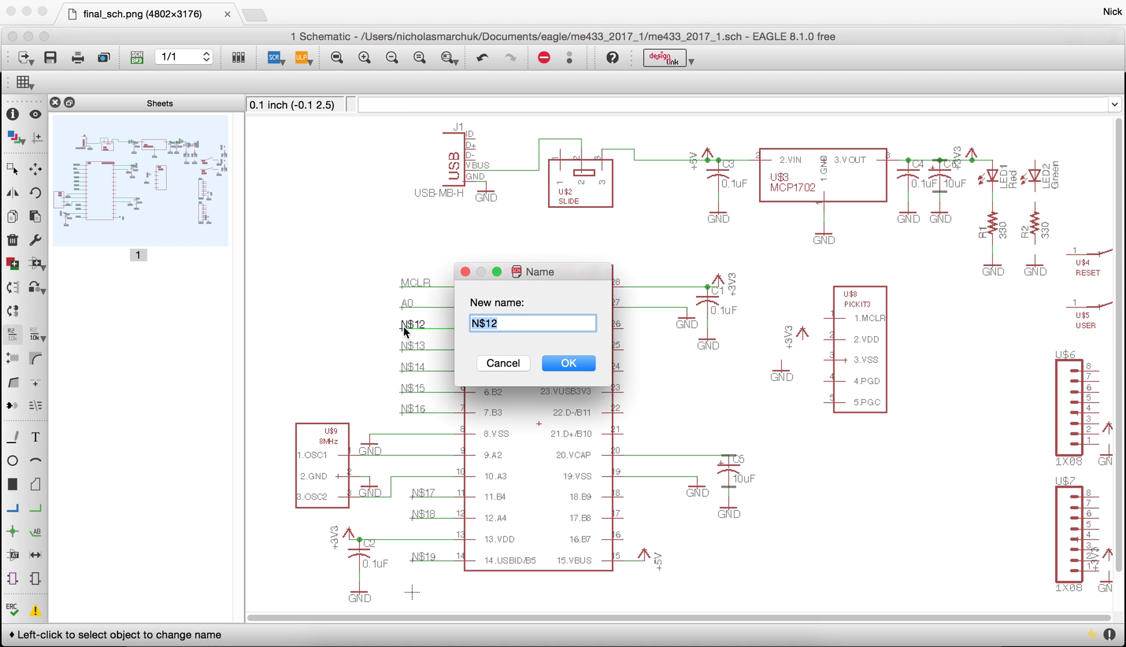
text(A1)
key(Return)
- Rename nets N$13 and N$14 to PGD and PGC
click(407, 350)
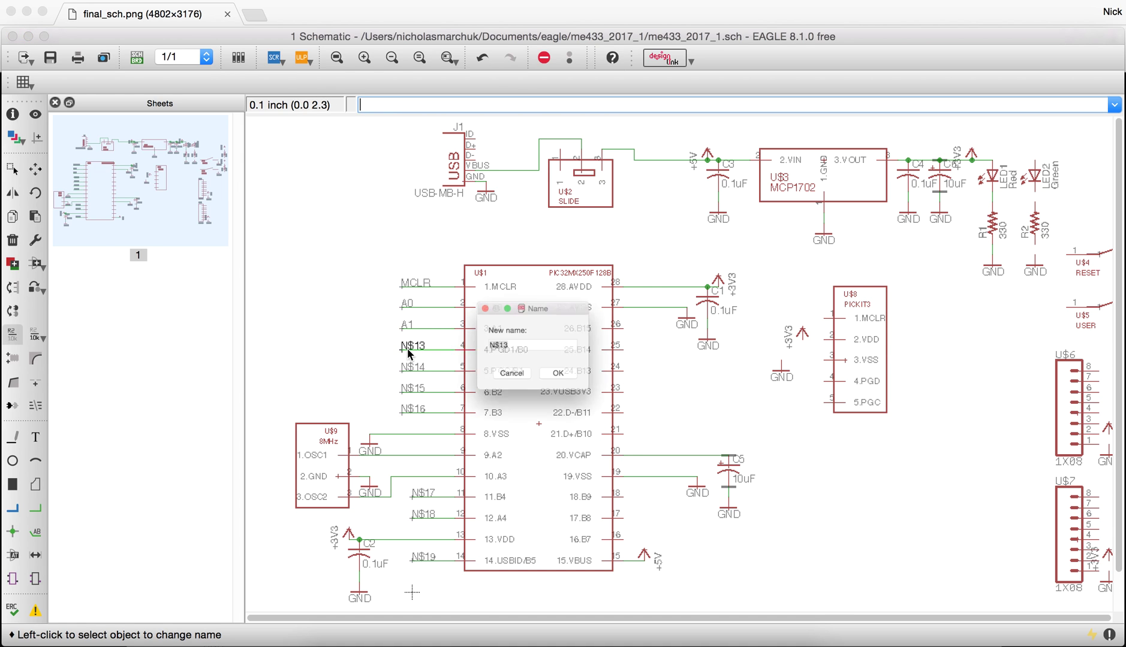
drag(505, 300, 646, 350)
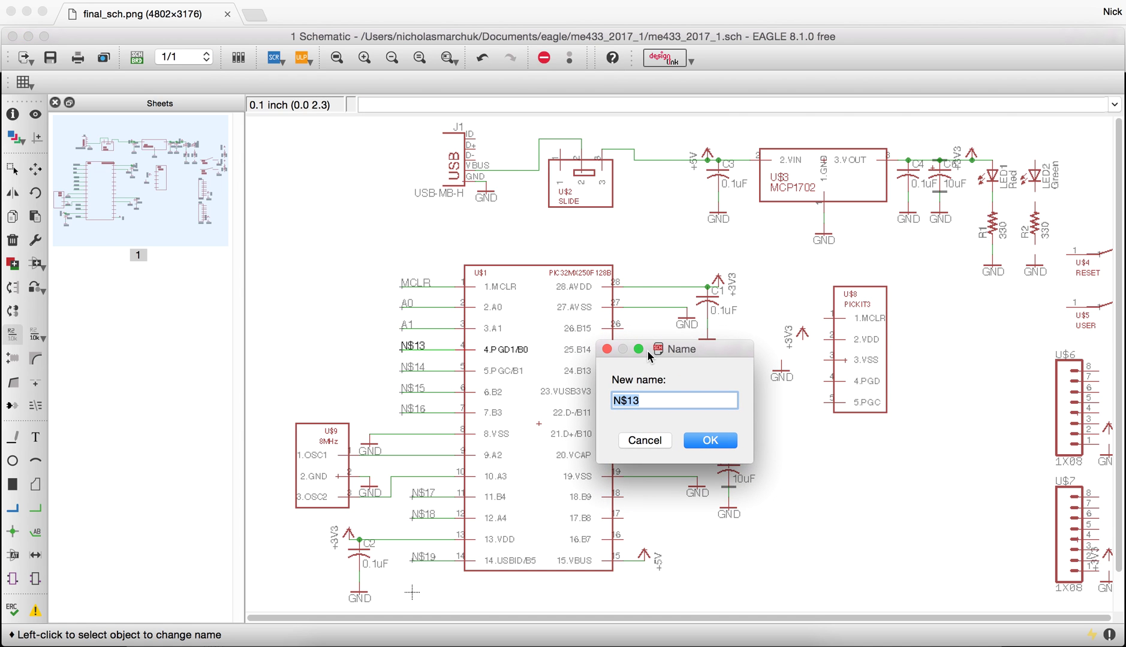
text(PGD)
key(Return)
click(406, 372)
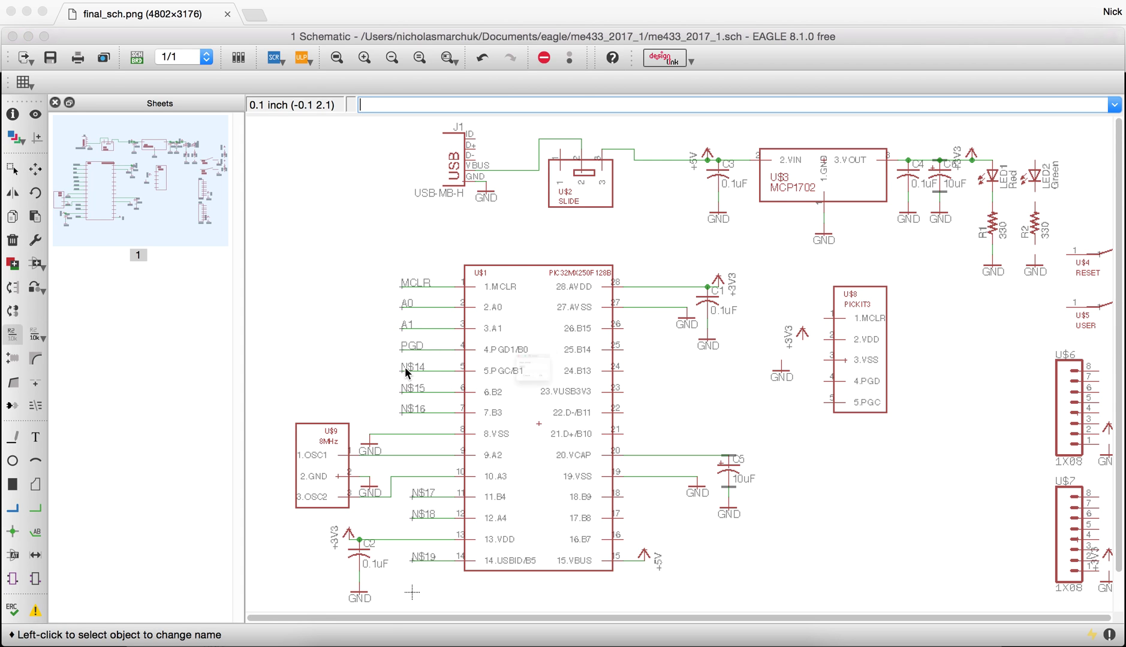
text(PGC)
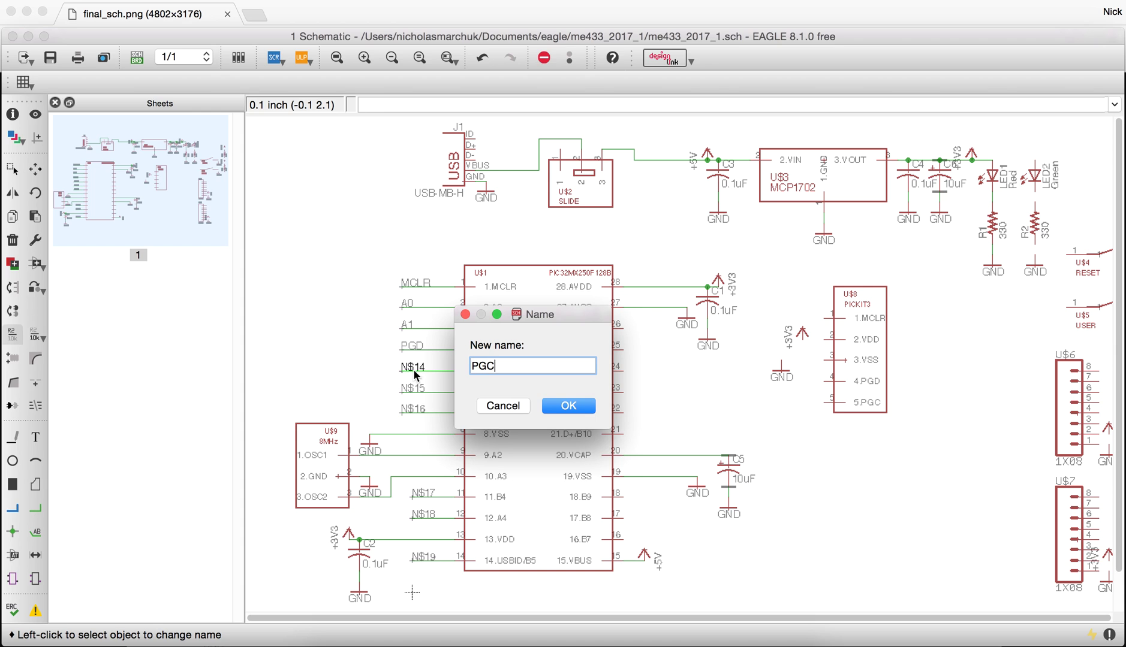
click(561, 406)
- Rename nets N$15, N$16 and N$17 to B2, B3 and B4/USER
click(409, 397)
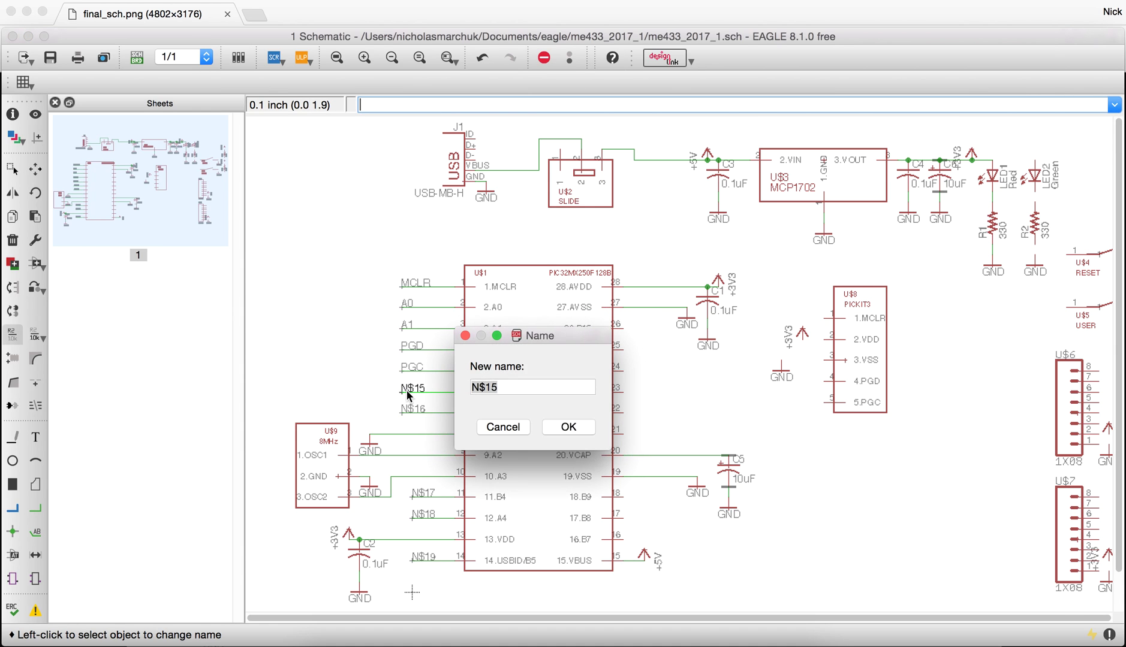
text(B2)
key(Return)
click(417, 413)
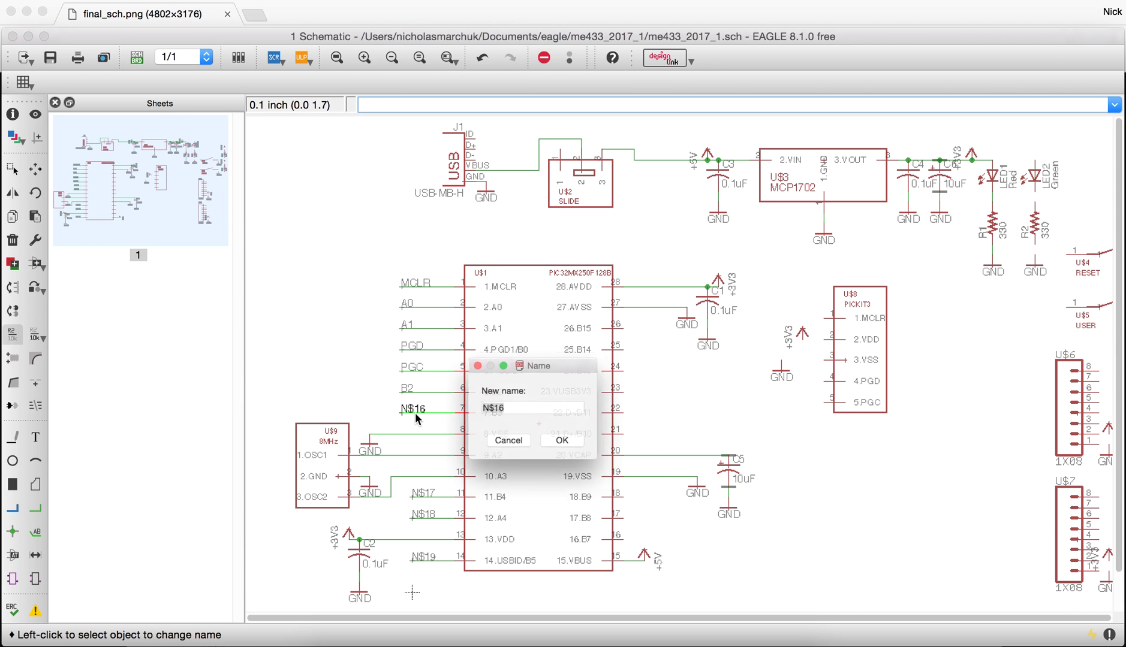
text(B3)
key(Return)
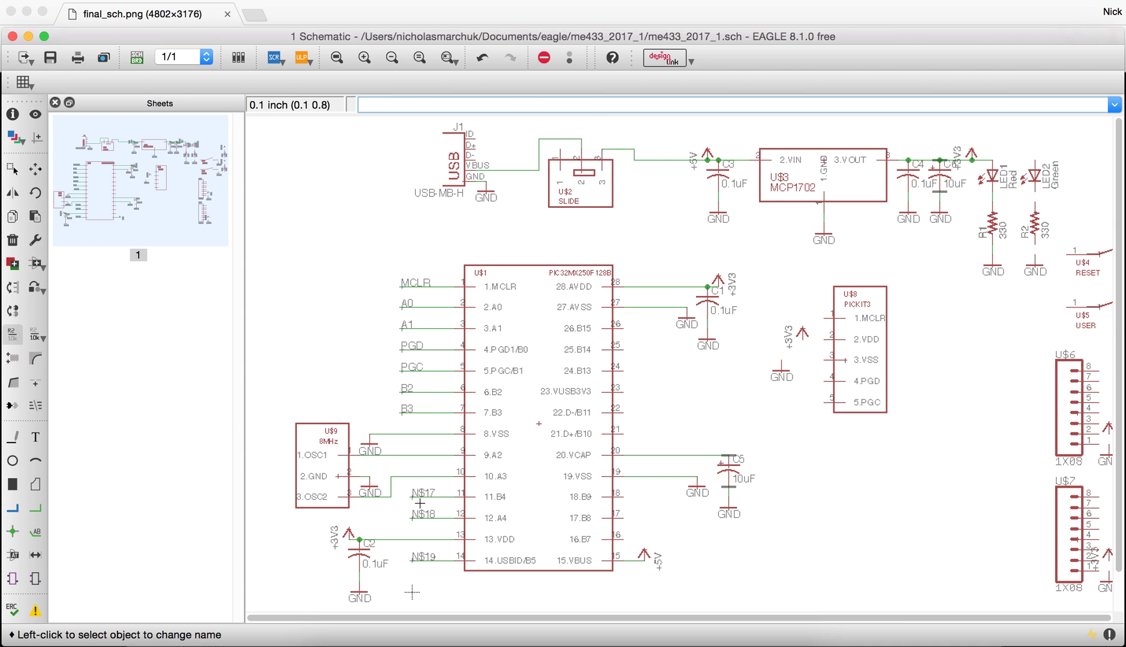
click(420, 501)
text(B4)
key(Return)
click(416, 495)
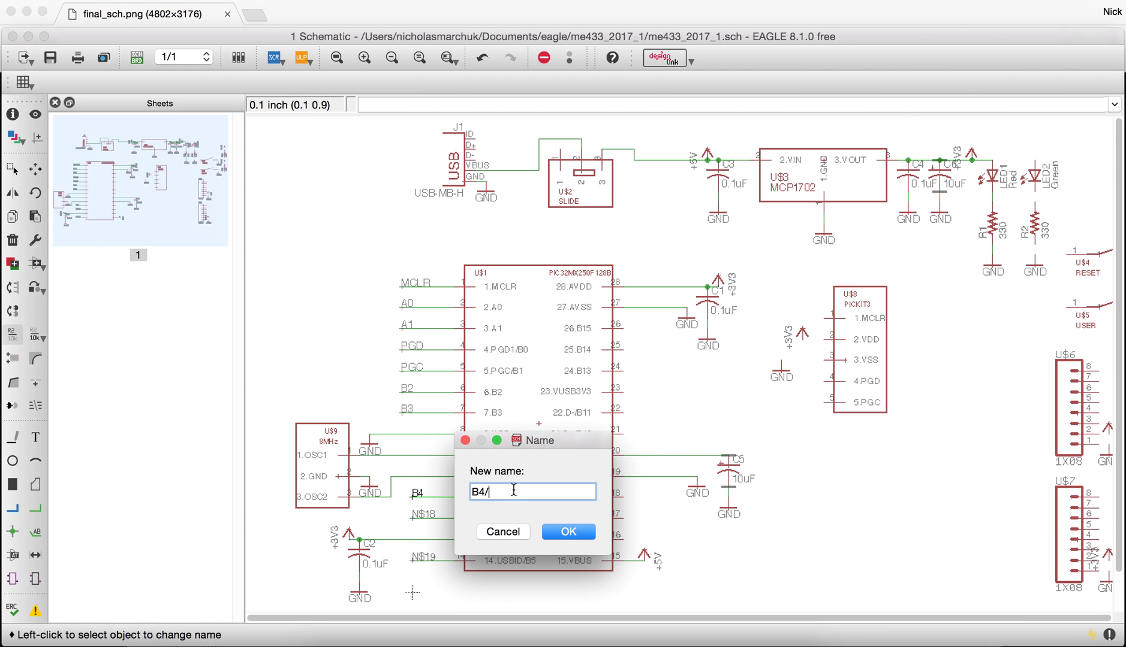
text(/USER)
key(Return)
- Rename nets N$18 and N$19 to A4/LED and USBID
click(417, 517)
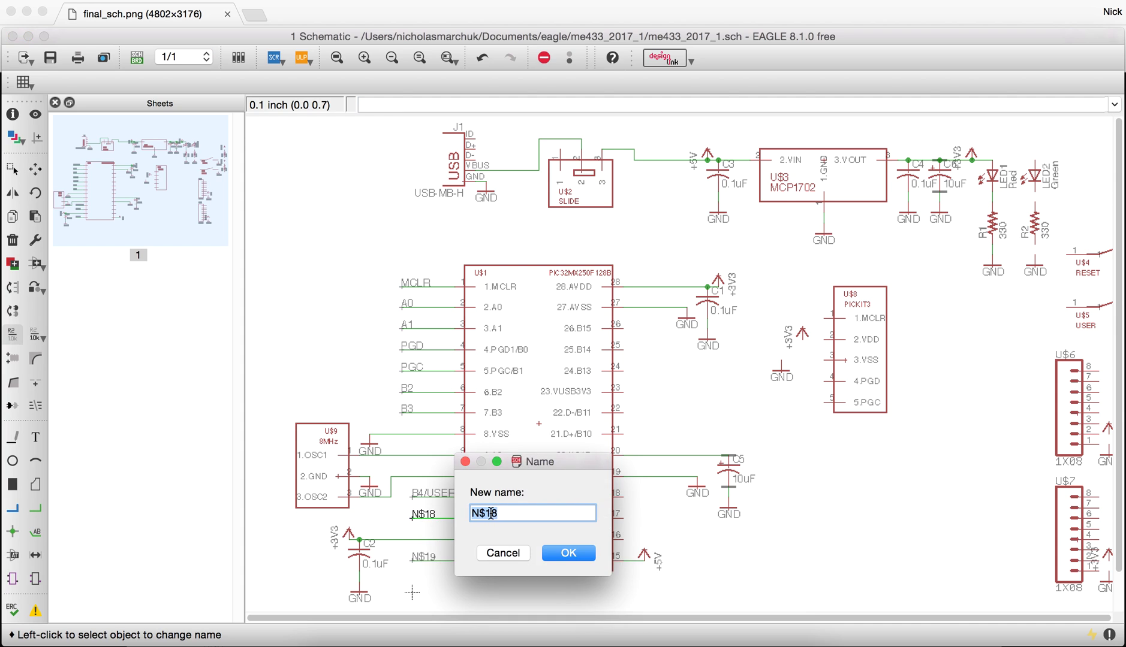
text(A4/LED)
key(Return)
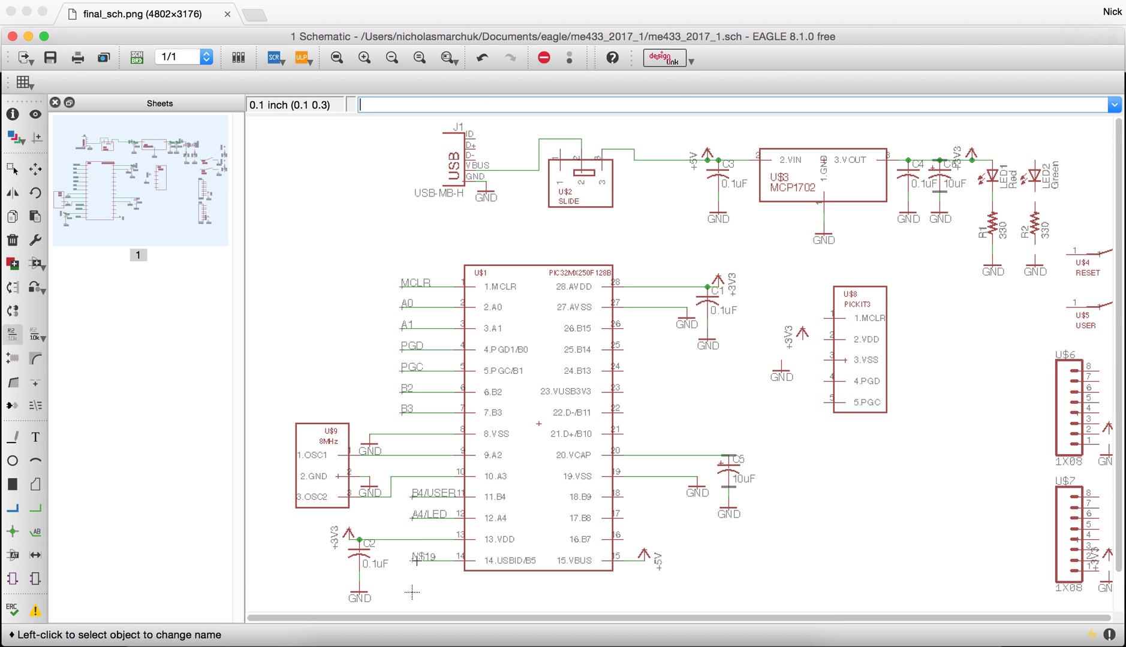
click(417, 561)
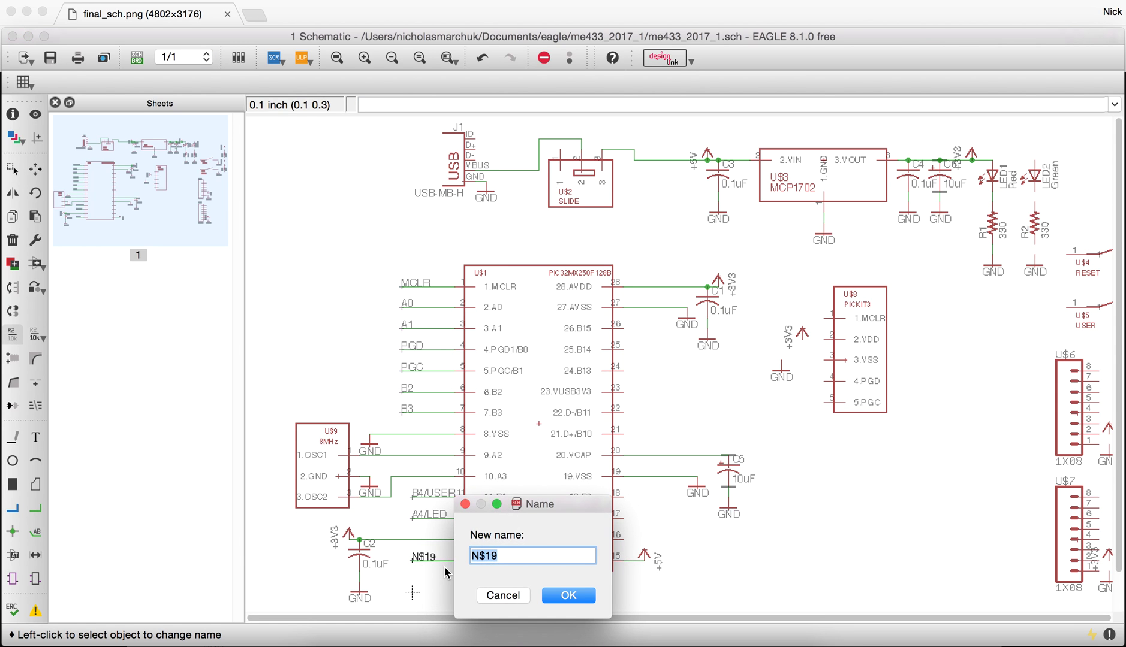
text(USBID)
key(Return)
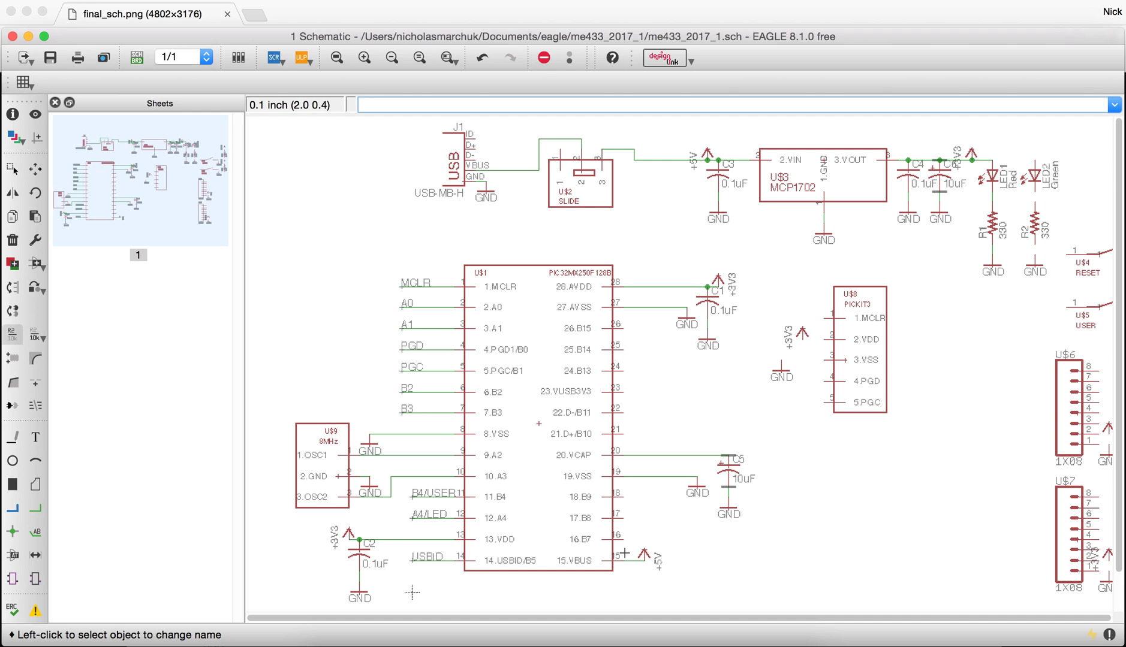
click(35, 509)
- Draw short net stubs to the right of pins 26, 25 and 24
click(627, 330)
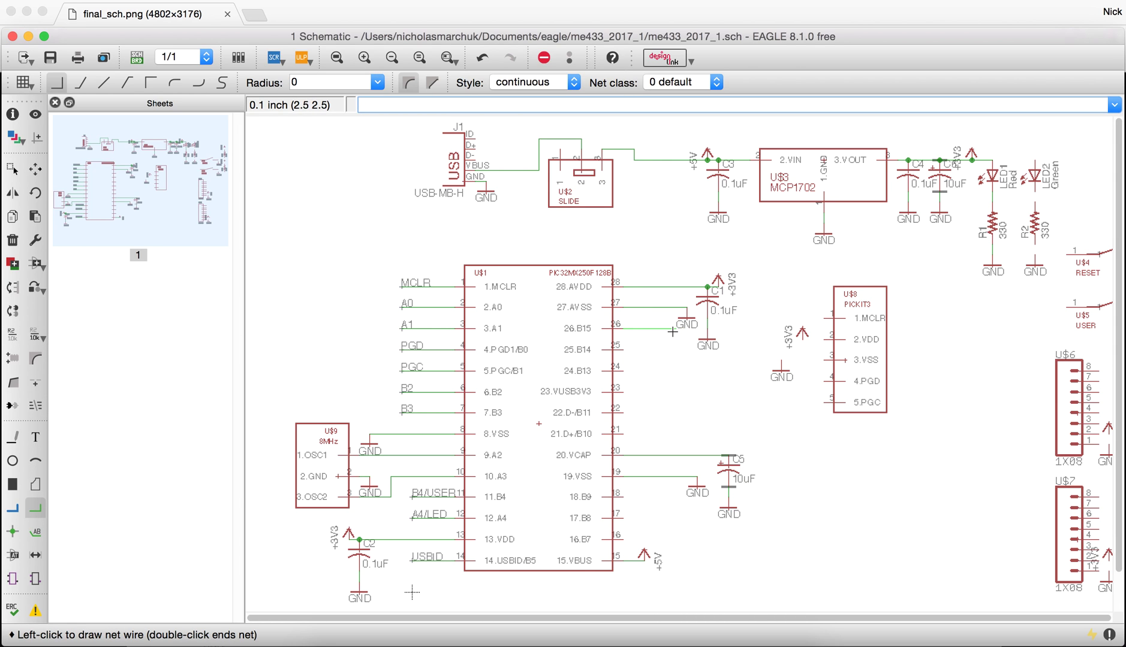
click(673, 329)
click(626, 349)
double_click(675, 350)
click(623, 370)
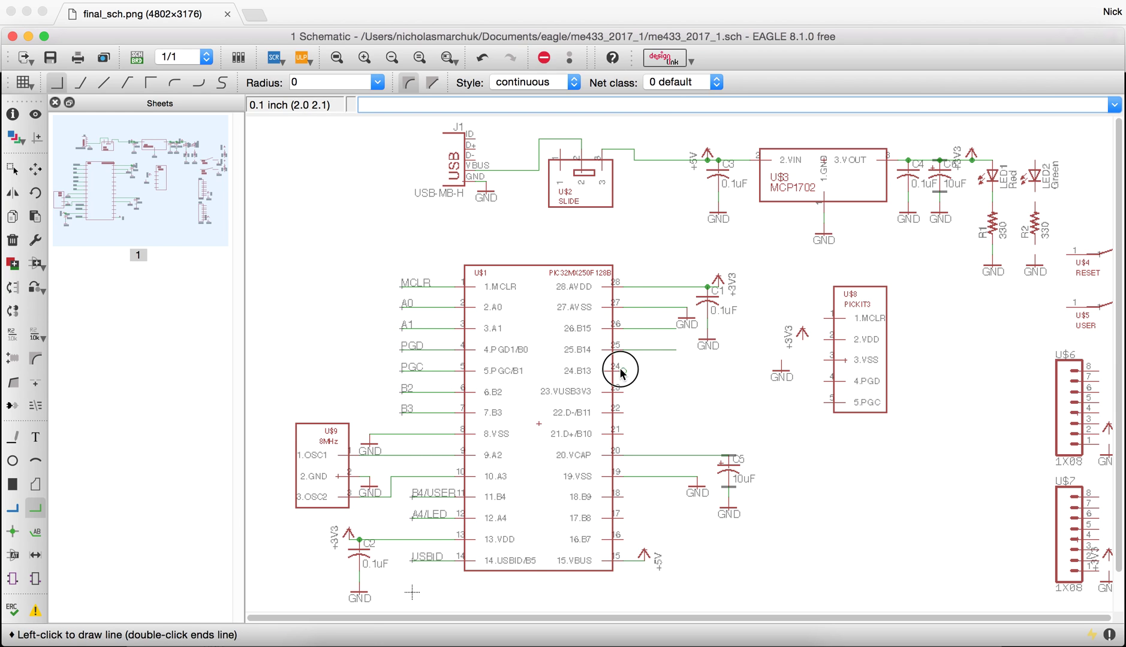
double_click(676, 373)
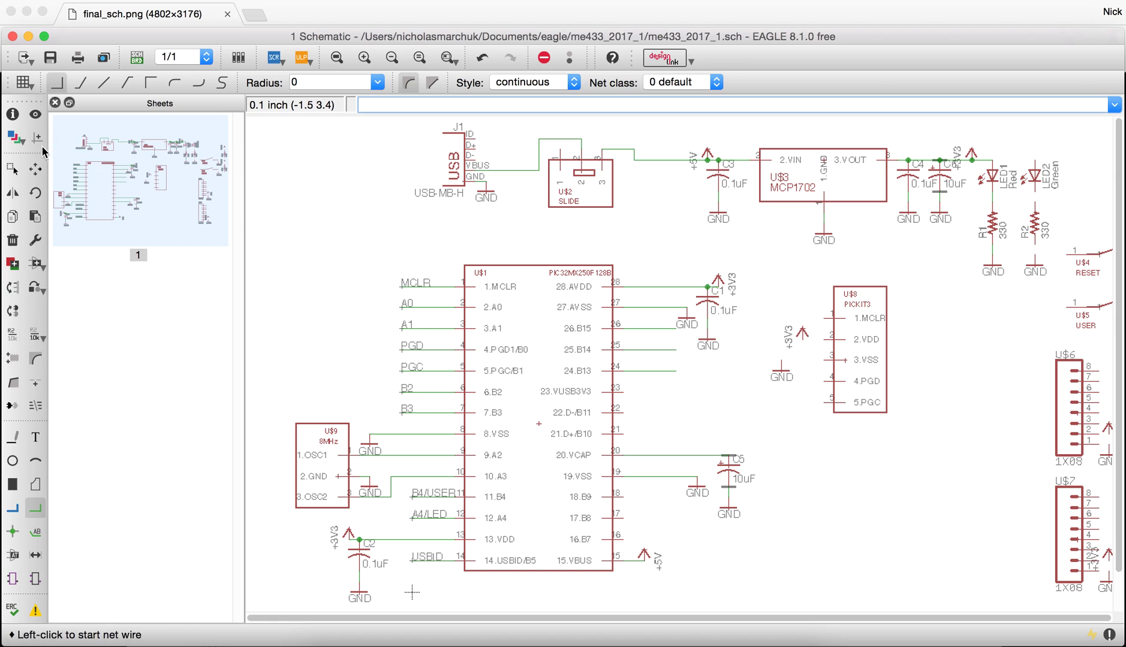
- Copy the +3V3 supply symbol beside pin 23 and wire pin 23 to it
click(14, 219)
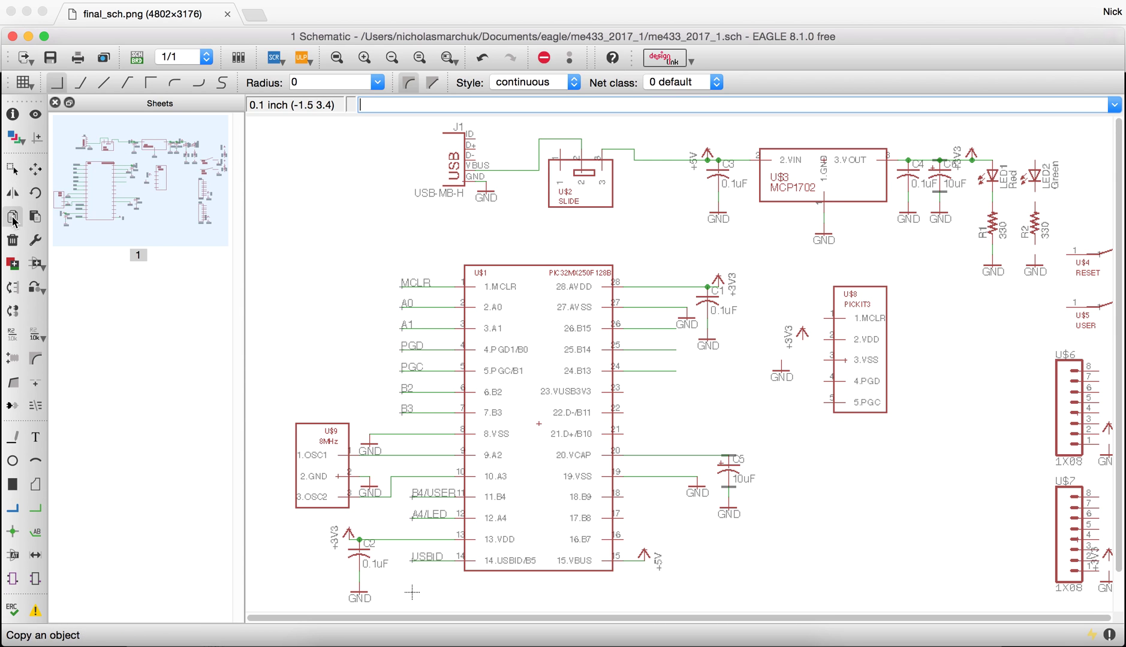
click(724, 281)
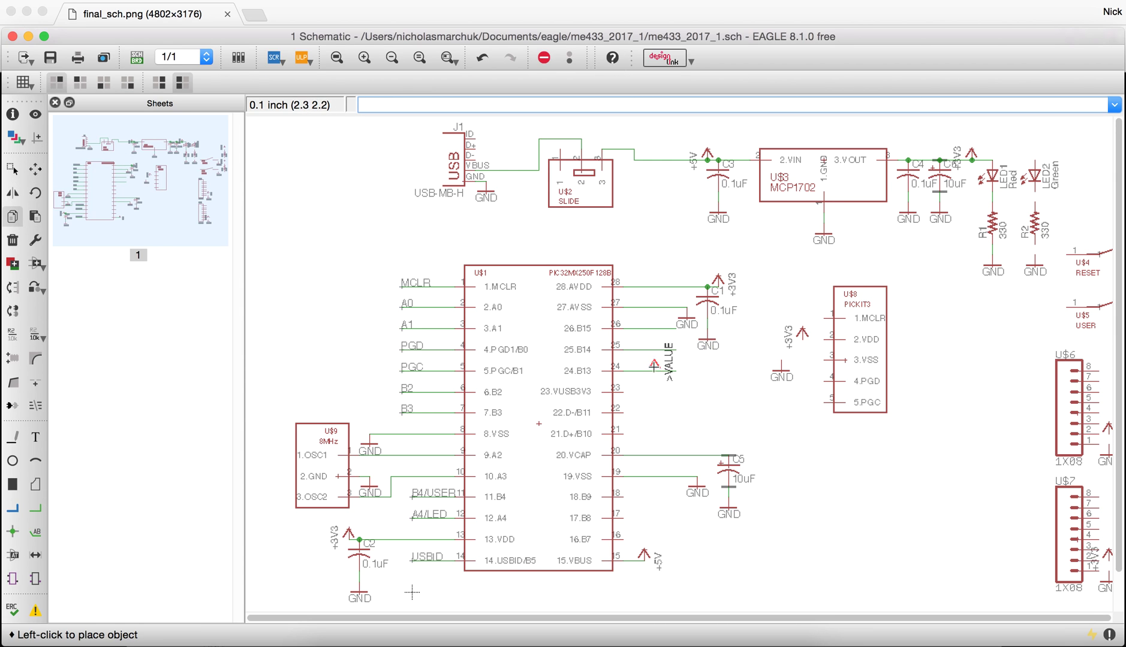
click(711, 384)
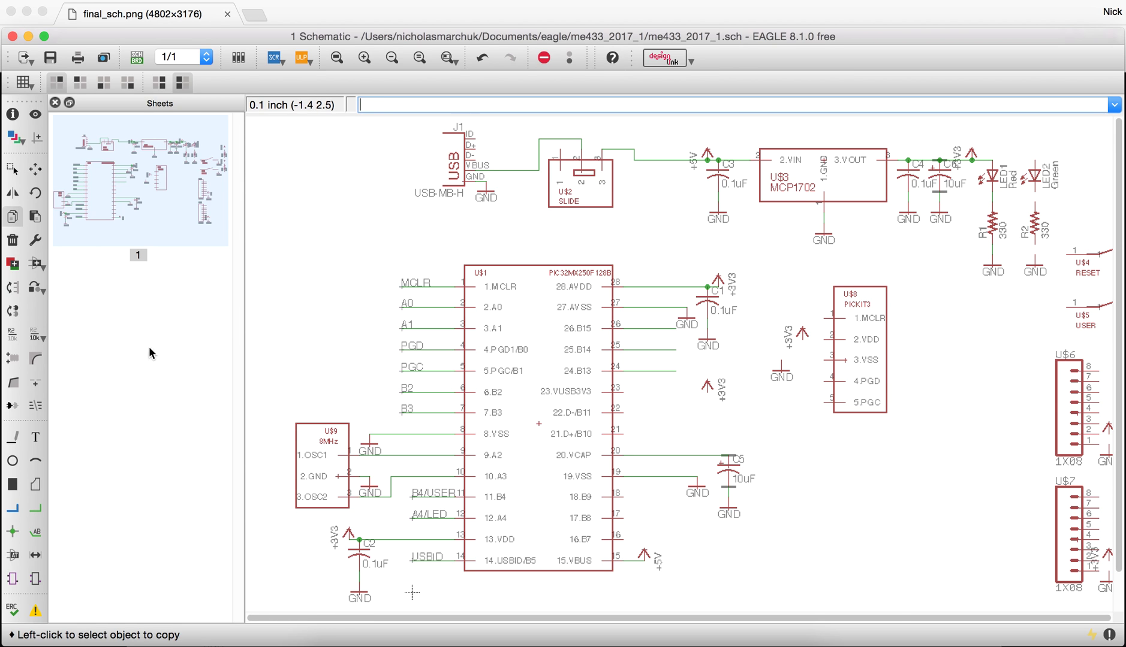
click(37, 508)
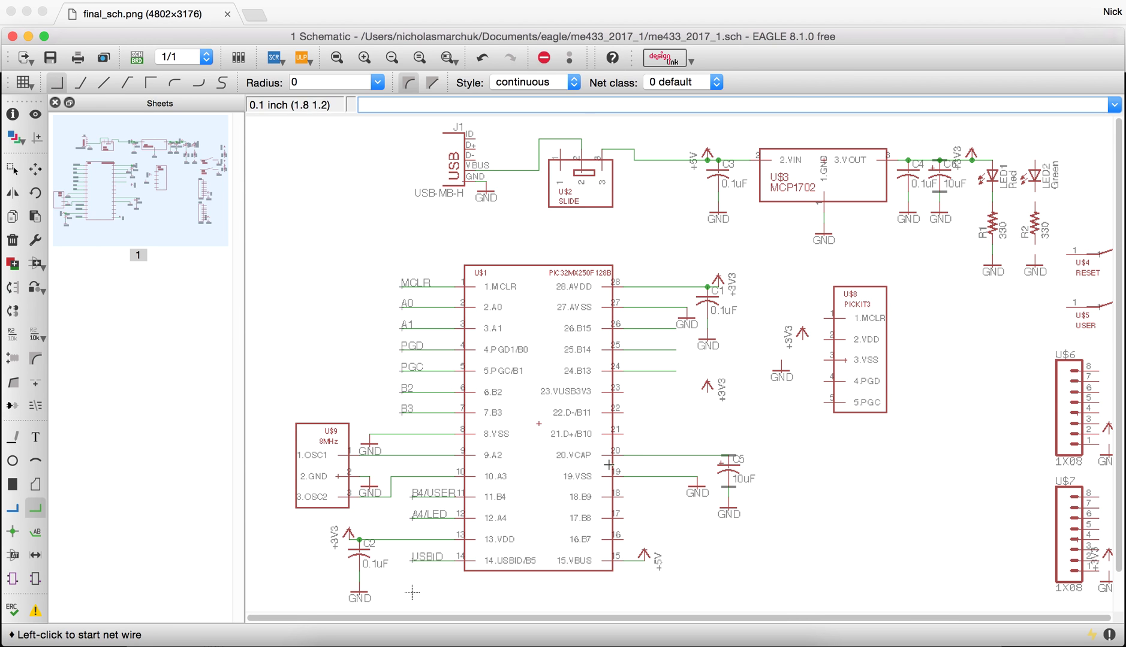
click(625, 392)
click(707, 391)
- Draw short net stubs from pins 22, 21, 18, 17 and 16
click(624, 414)
double_click(676, 413)
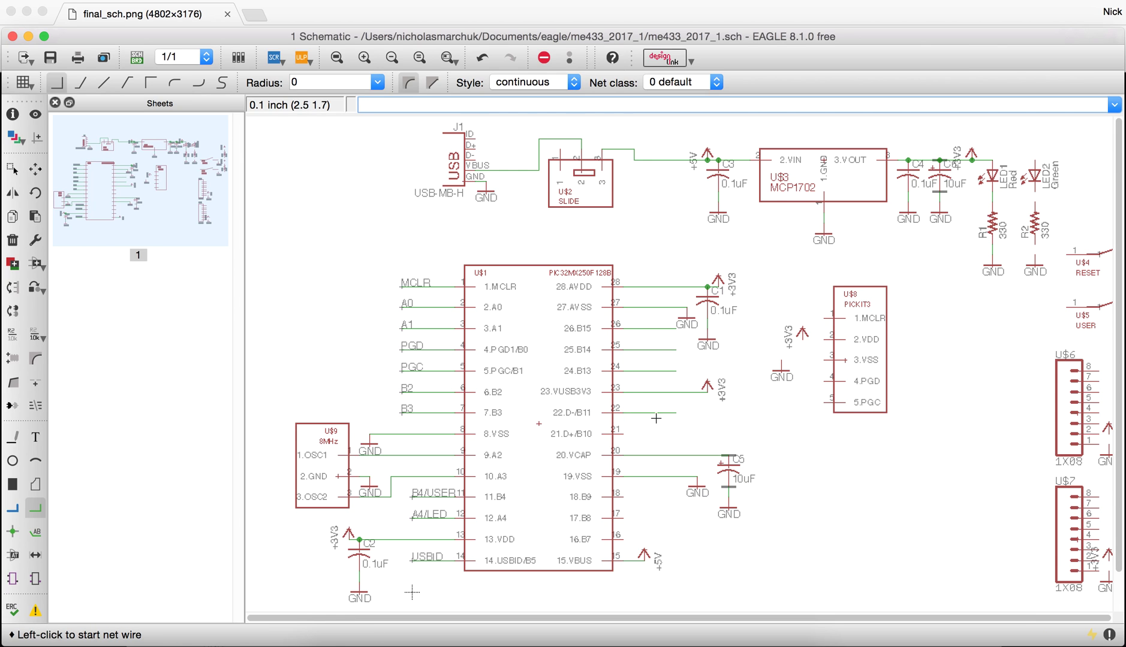
click(621, 435)
double_click(680, 434)
click(623, 497)
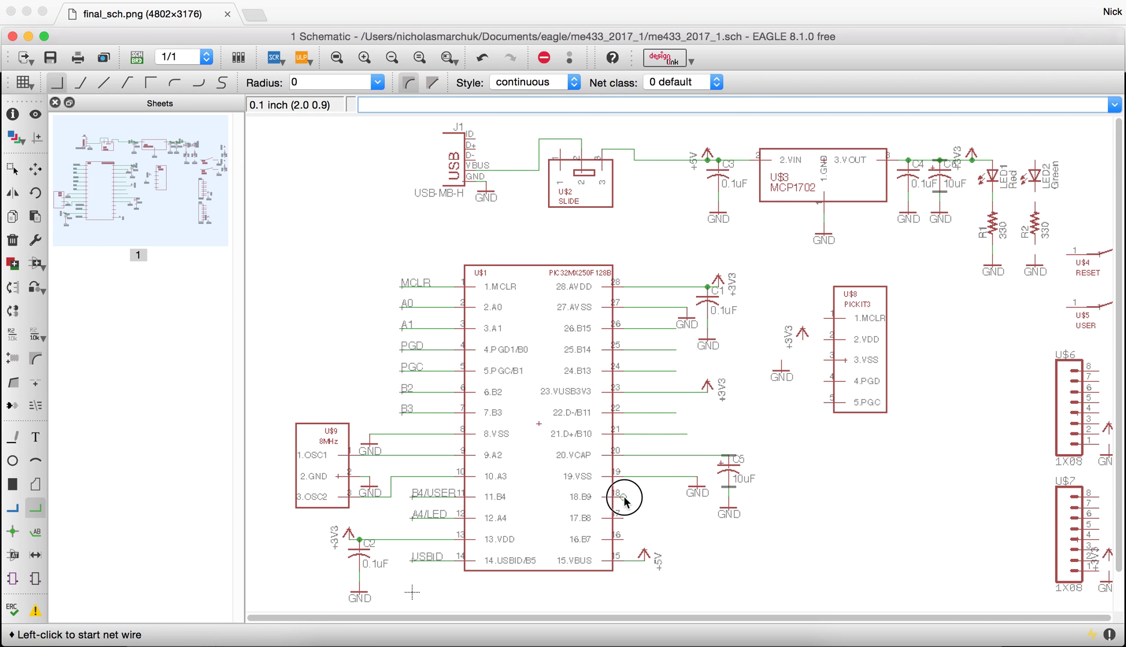
double_click(670, 497)
click(619, 519)
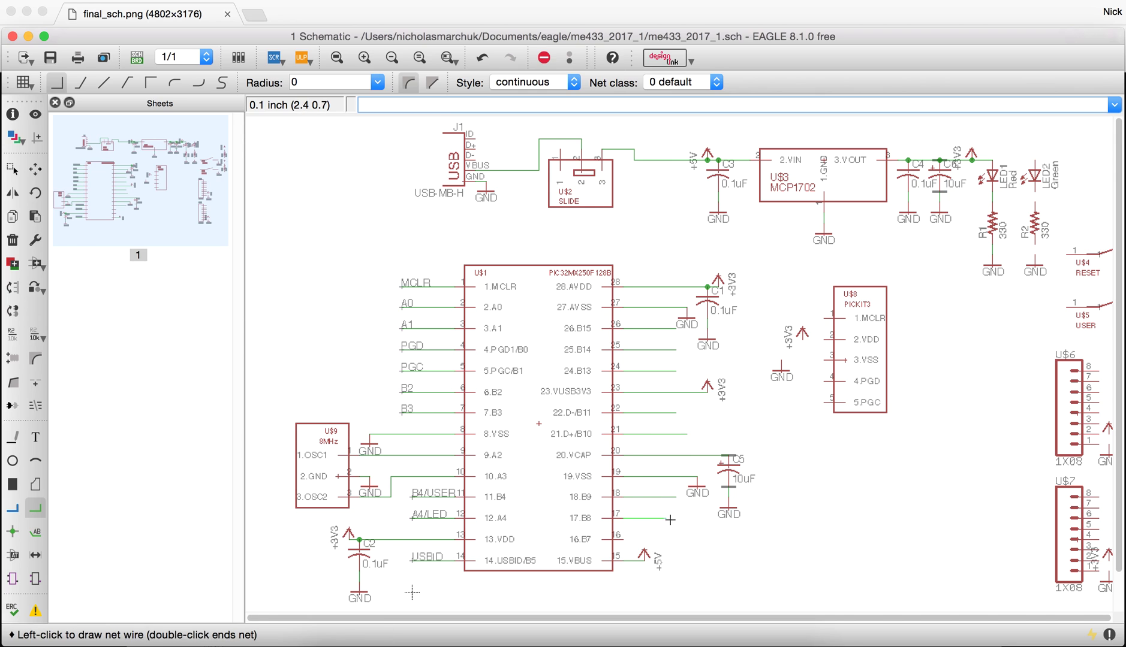
double_click(673, 519)
click(624, 539)
double_click(676, 538)
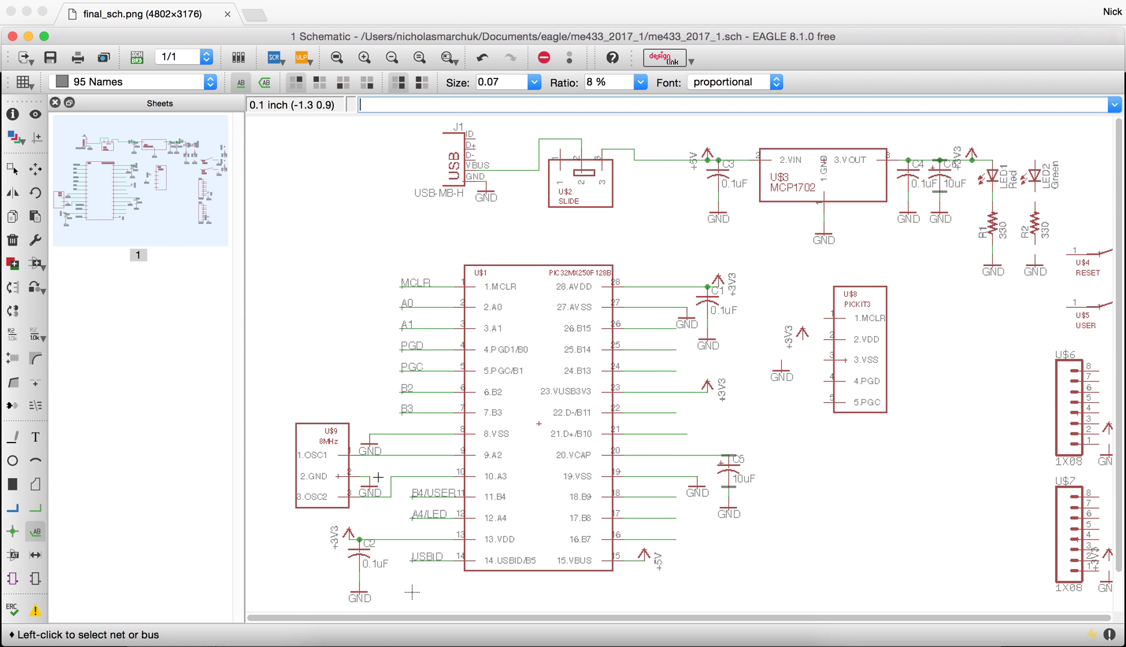
- Label the pin 26, 25, 24, 23 and 22 nets N$2, N$3, N$7, +3V3 and N$9
click(36, 532)
click(629, 329)
click(630, 328)
click(631, 349)
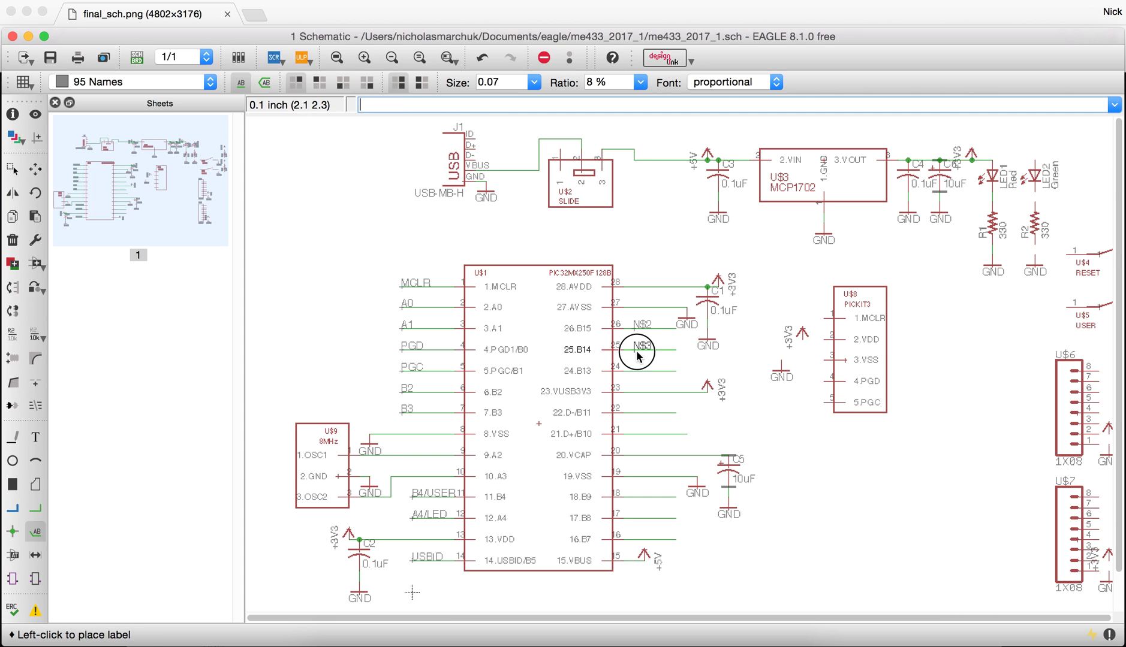
click(631, 350)
click(637, 371)
click(641, 393)
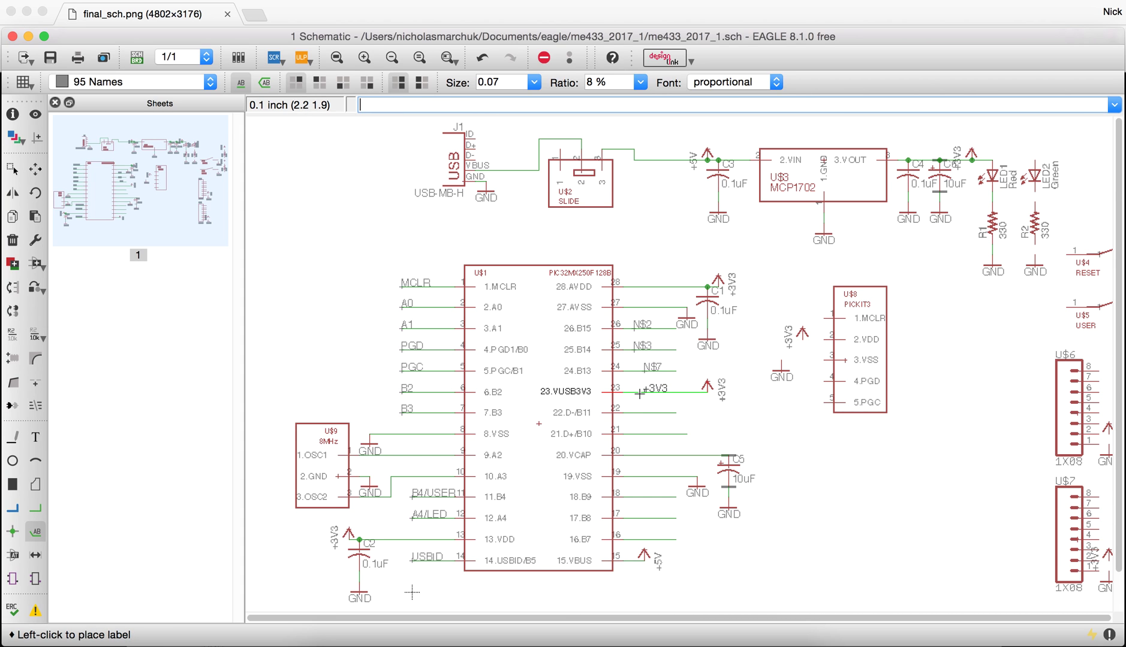
click(640, 394)
click(640, 415)
click(640, 415)
- Place labels N$10–N$13 beside pins 21, 18, 17 and 16
click(643, 433)
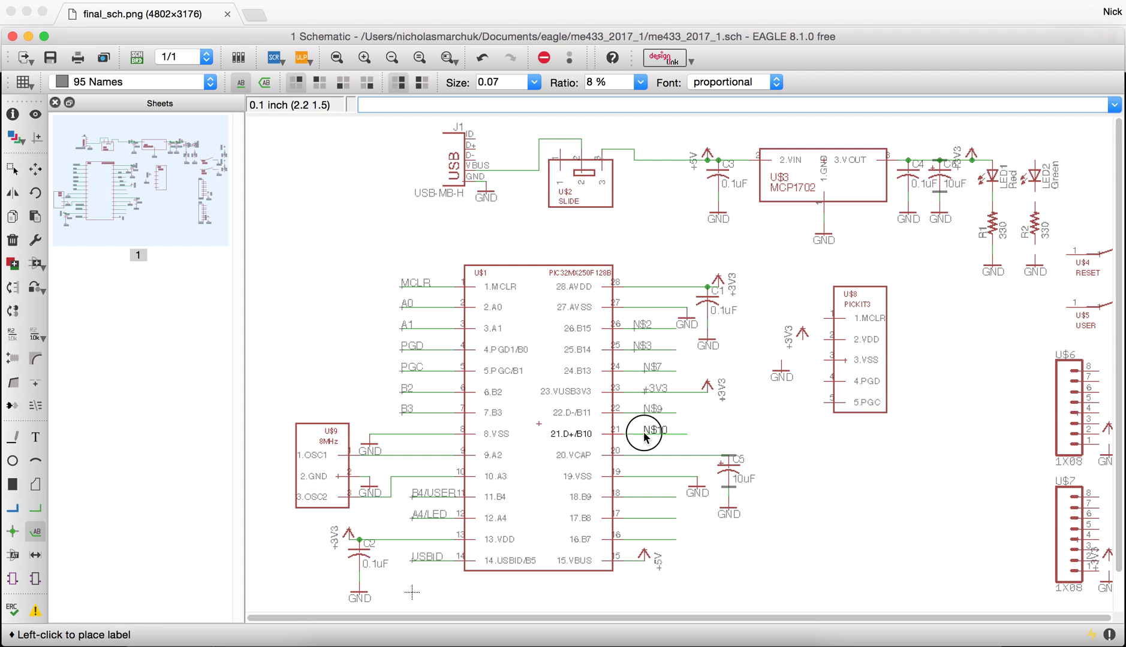
click(642, 434)
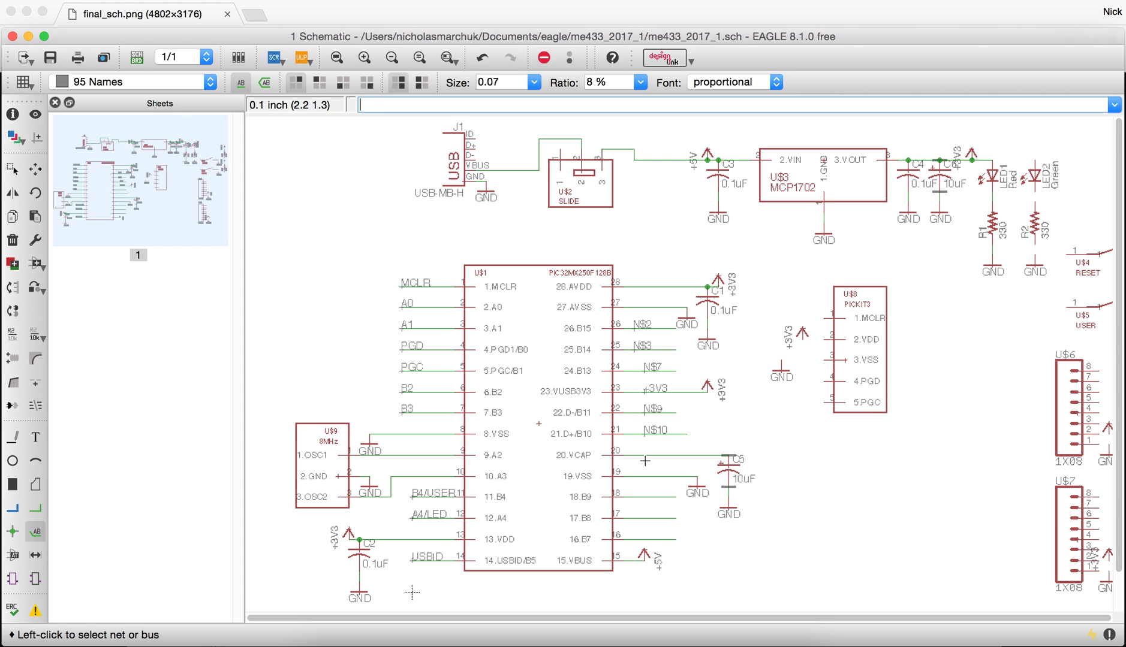
click(642, 497)
click(643, 496)
click(642, 518)
click(643, 518)
click(645, 540)
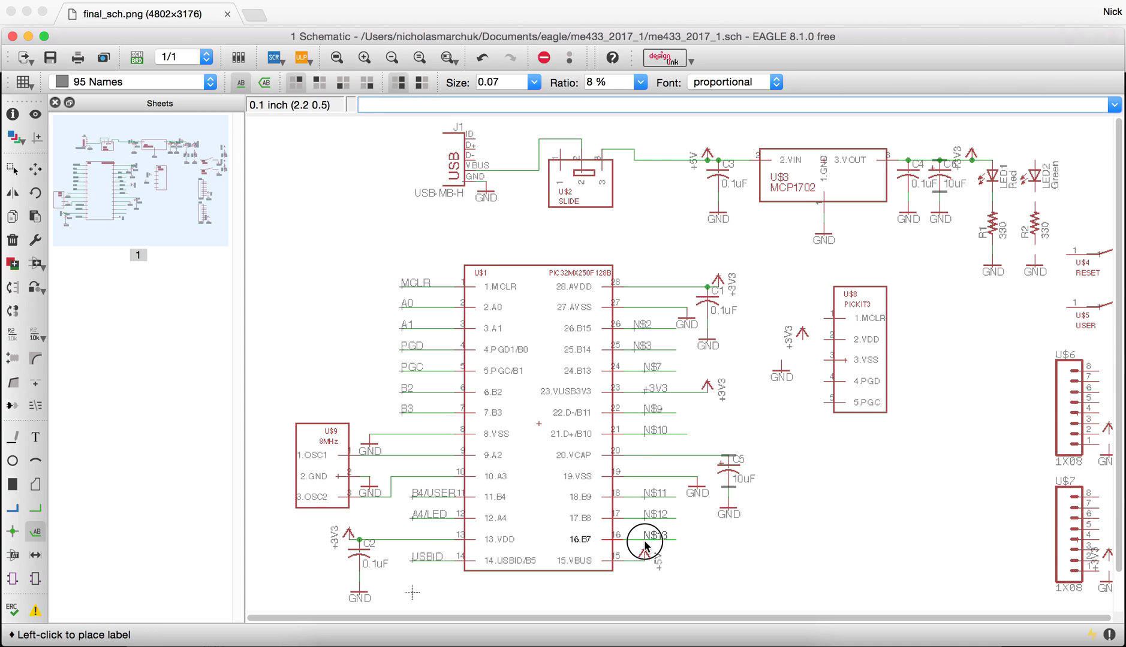
click(645, 542)
click(12, 334)
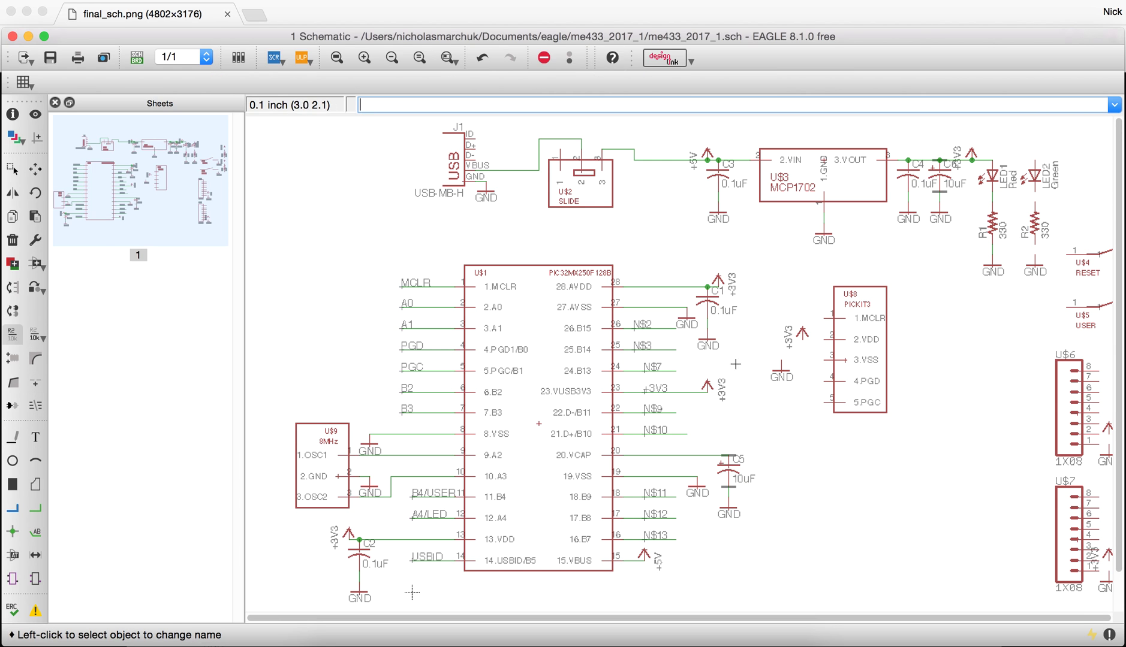
- Rename the first four right-side PIC32 nets B15, B14, B13 and D-
click(643, 325)
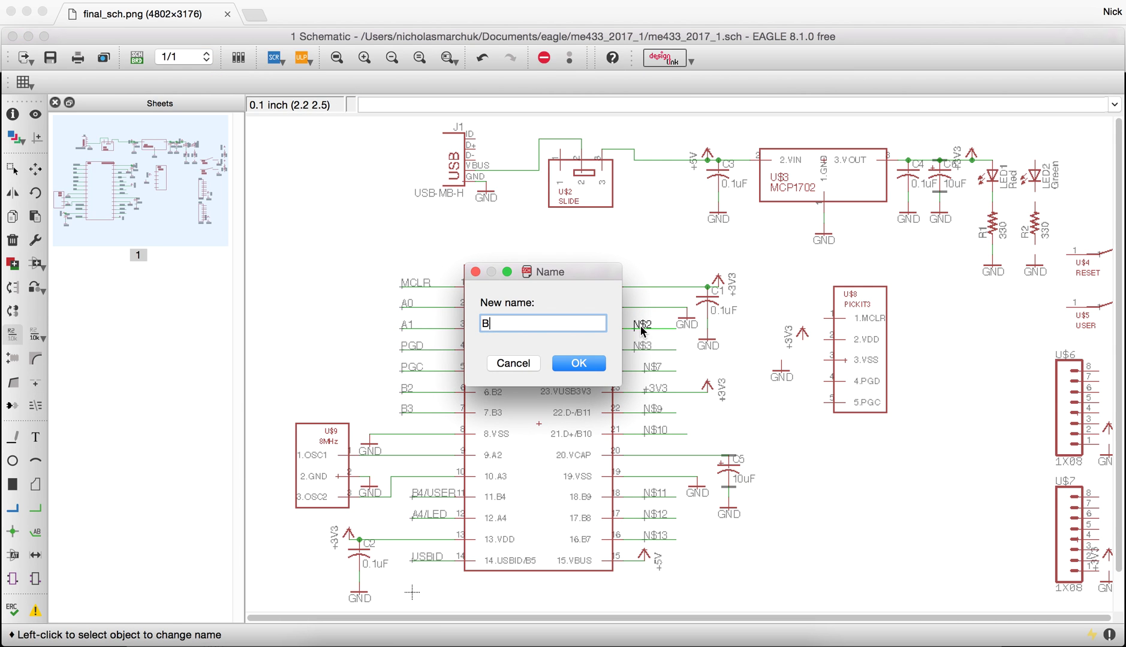
text(B15)
key(Return)
click(644, 350)
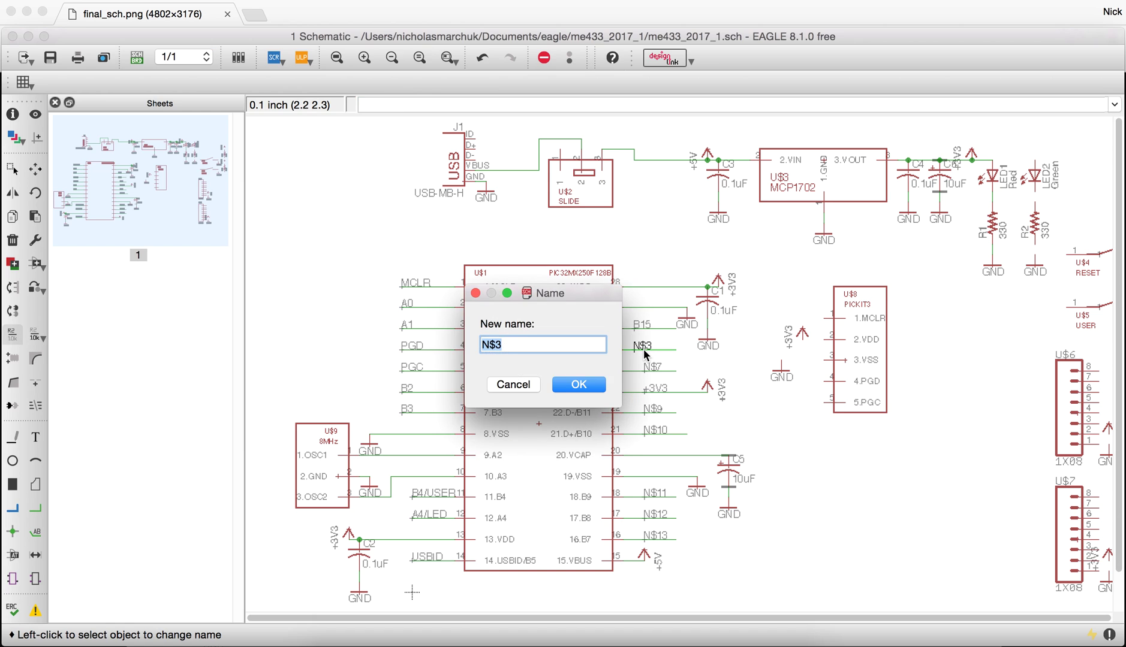
text(B14)
key(Return)
click(644, 371)
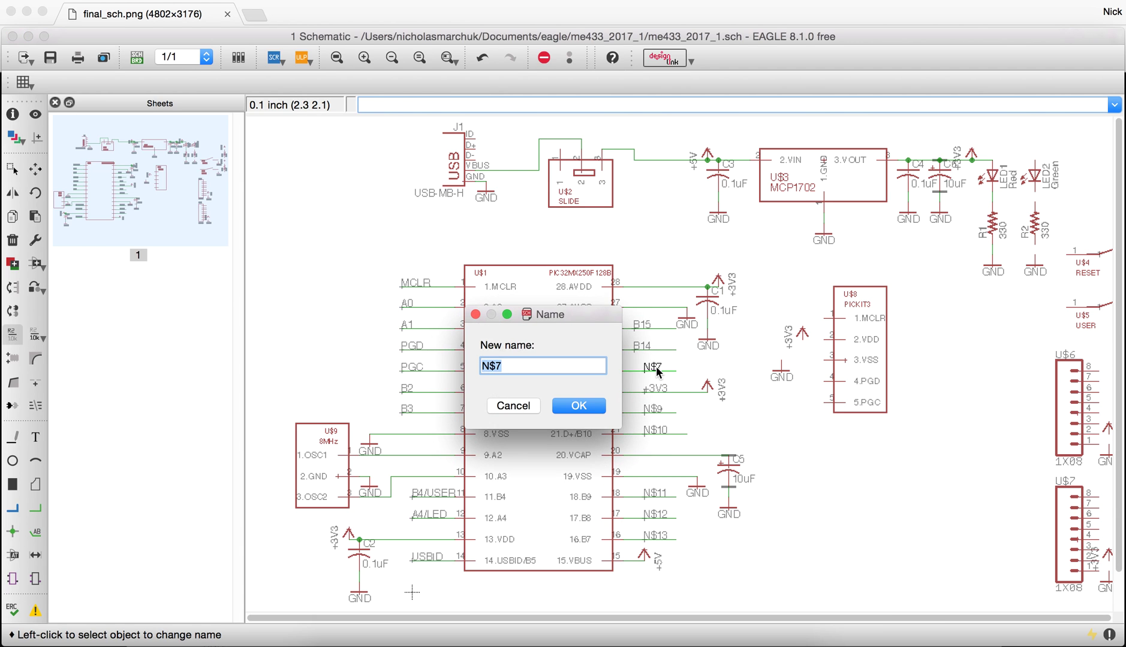
text(B13)
key(Return)
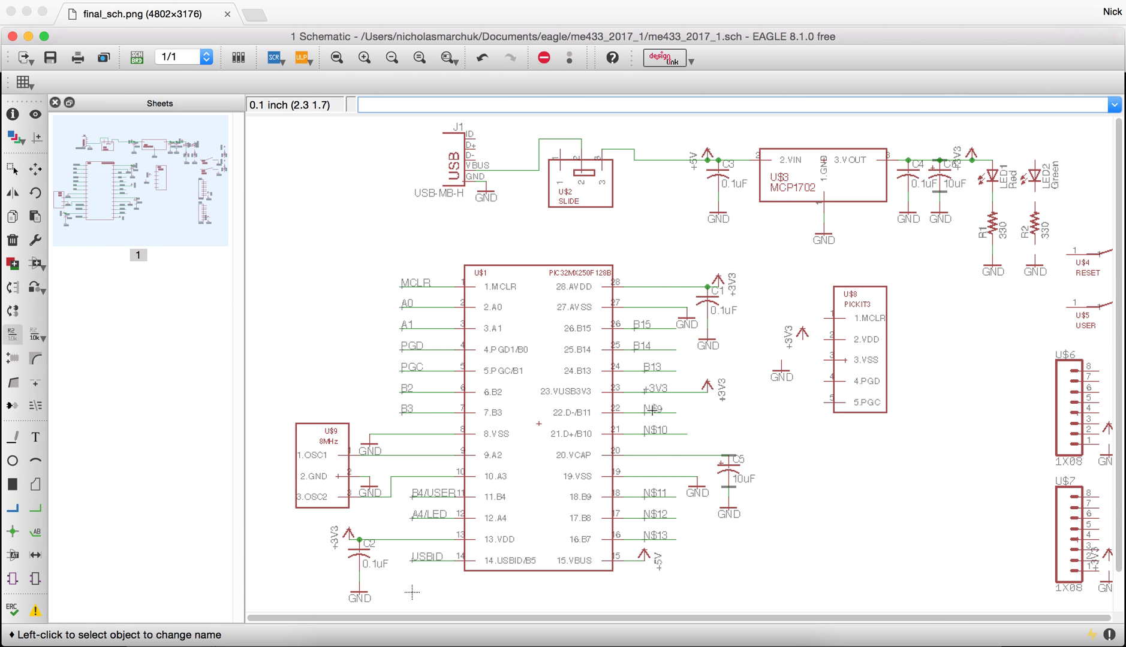
click(653, 412)
text(B11)
key(Return)
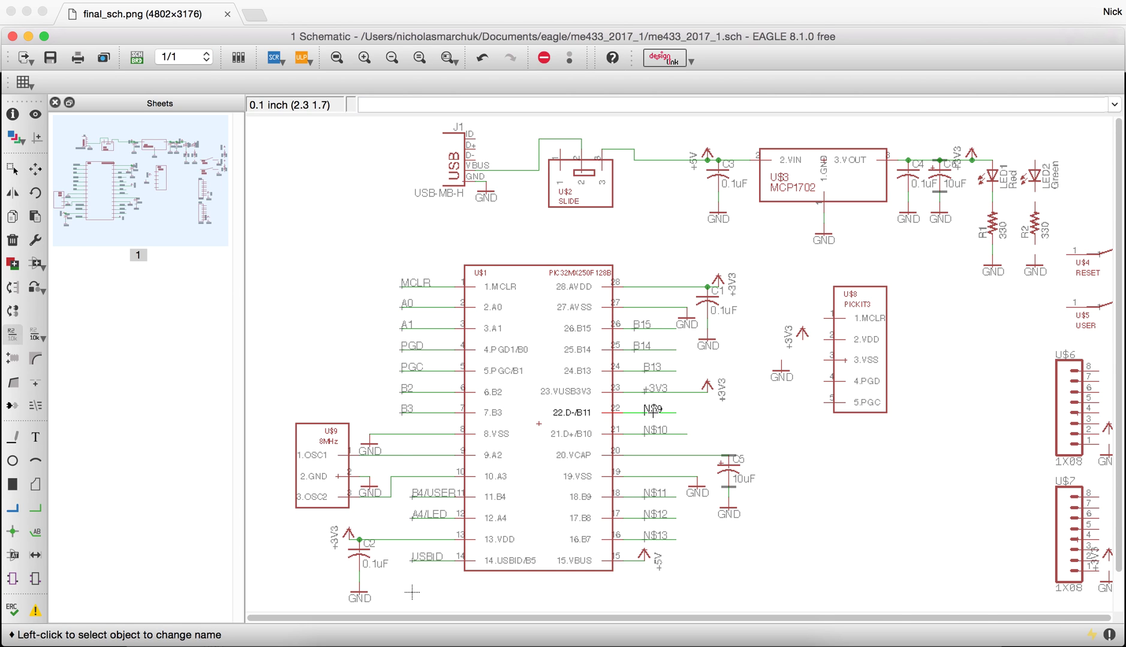
- Rename the next four right-side PIC32 nets D+, B9, B8 and B7
click(651, 432)
text(D)
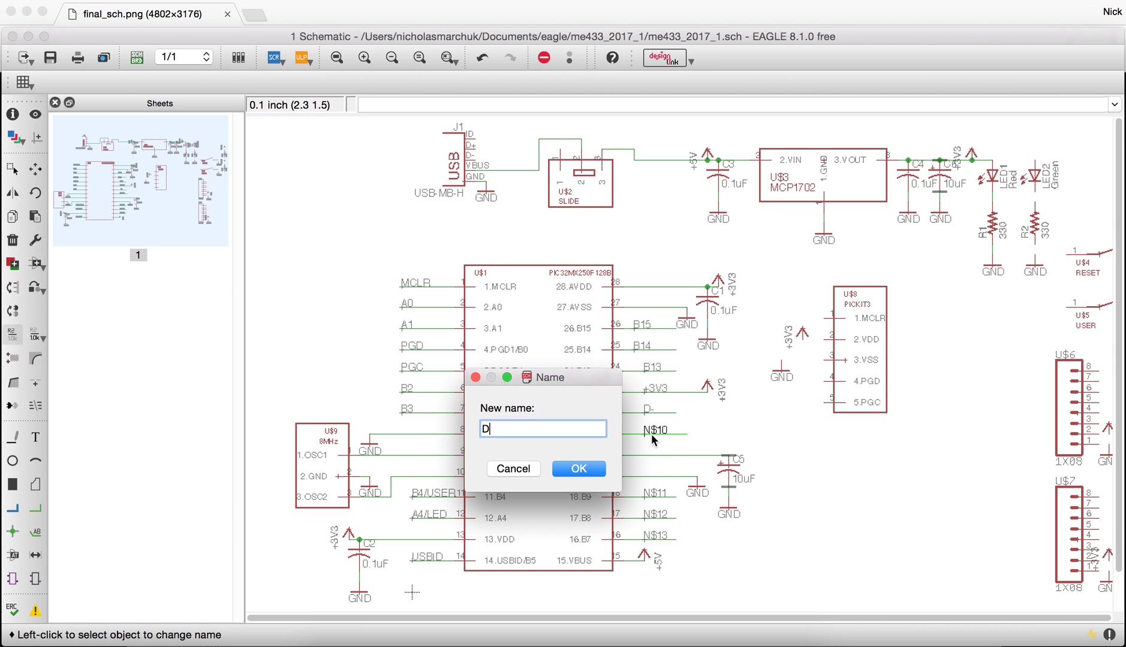
text(+)
key(Return)
click(658, 502)
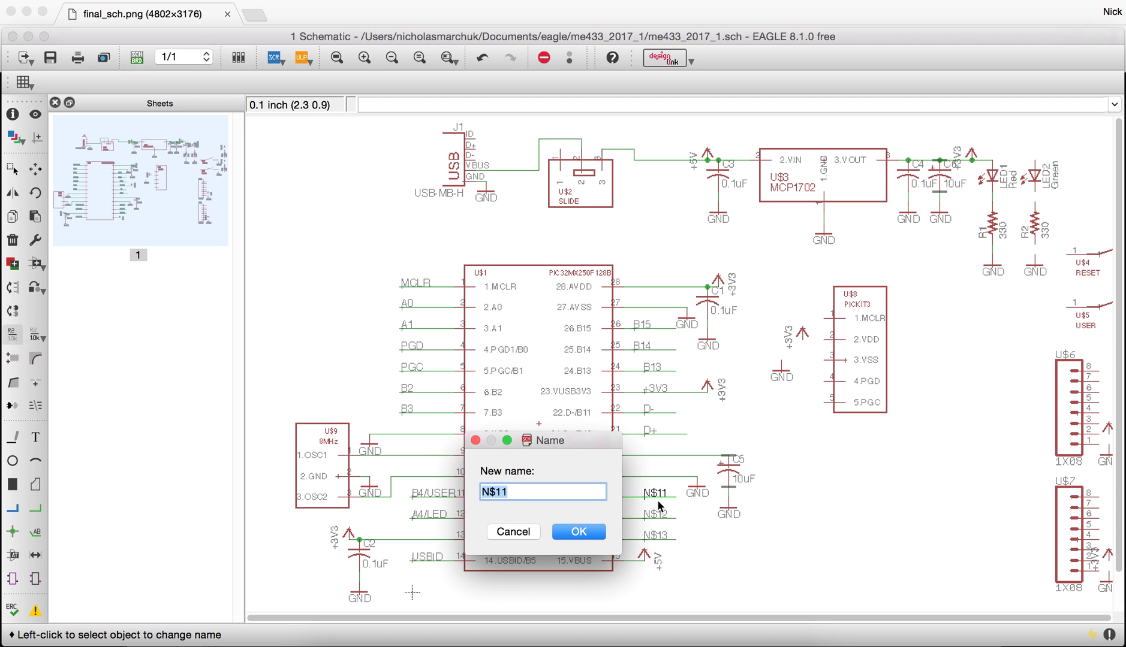
text(B9)
key(Return)
click(656, 514)
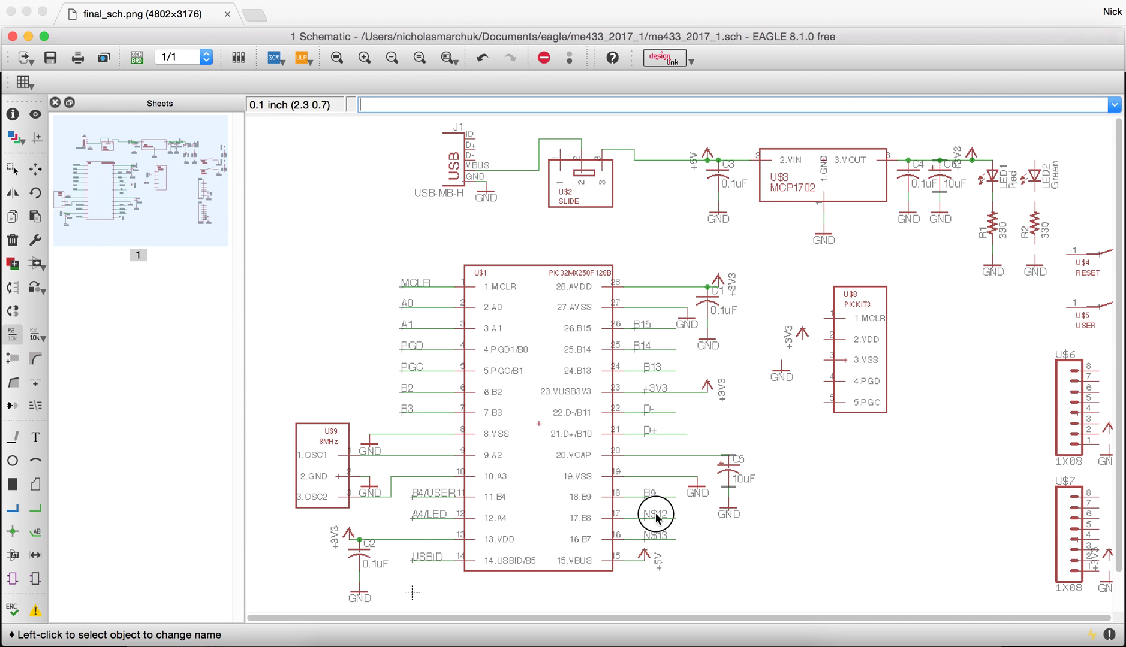
text(B8)
key(Return)
click(654, 539)
text(B7)
key(Return)
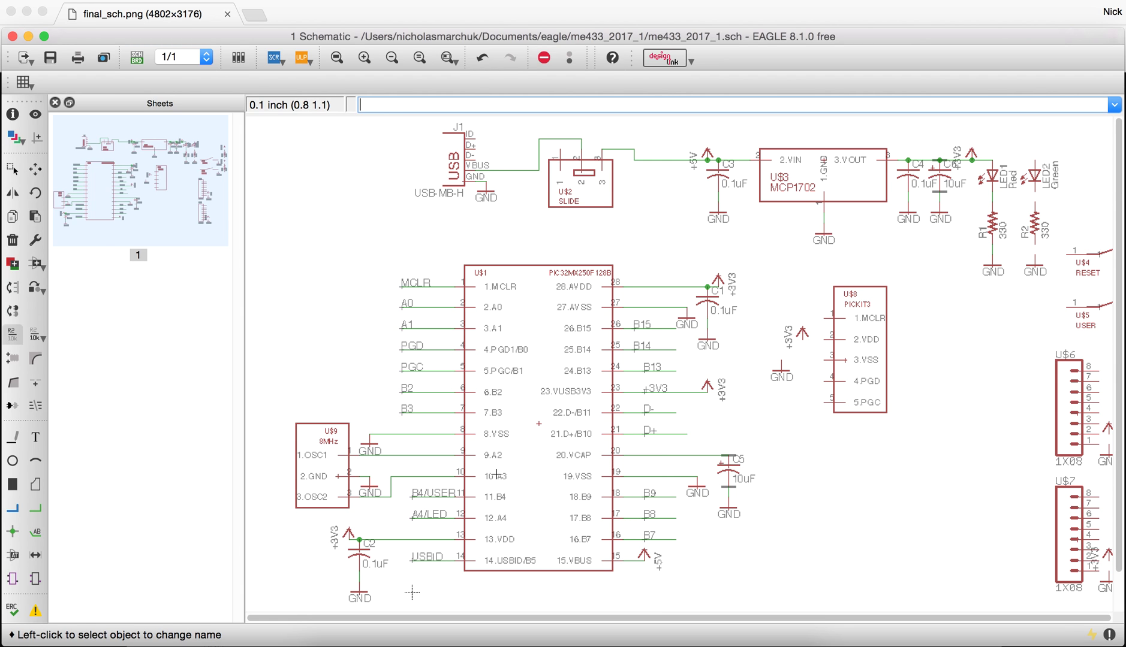
- Move the +3V3 and GND symbols beside PICKIT3 further left
key(F7)
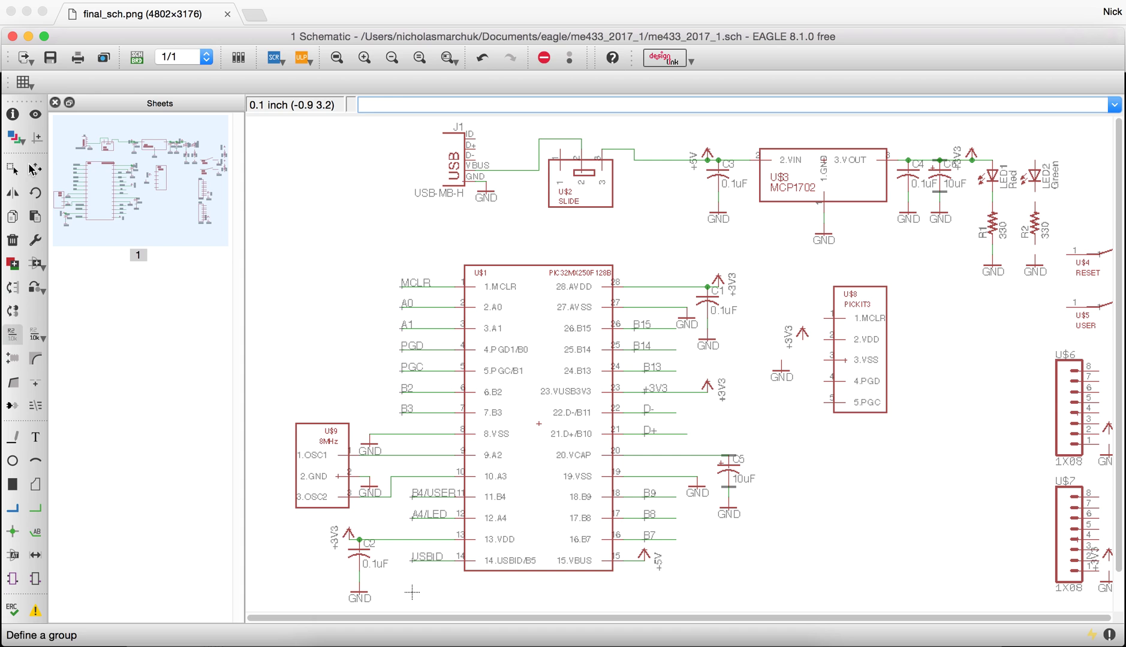
click(804, 328)
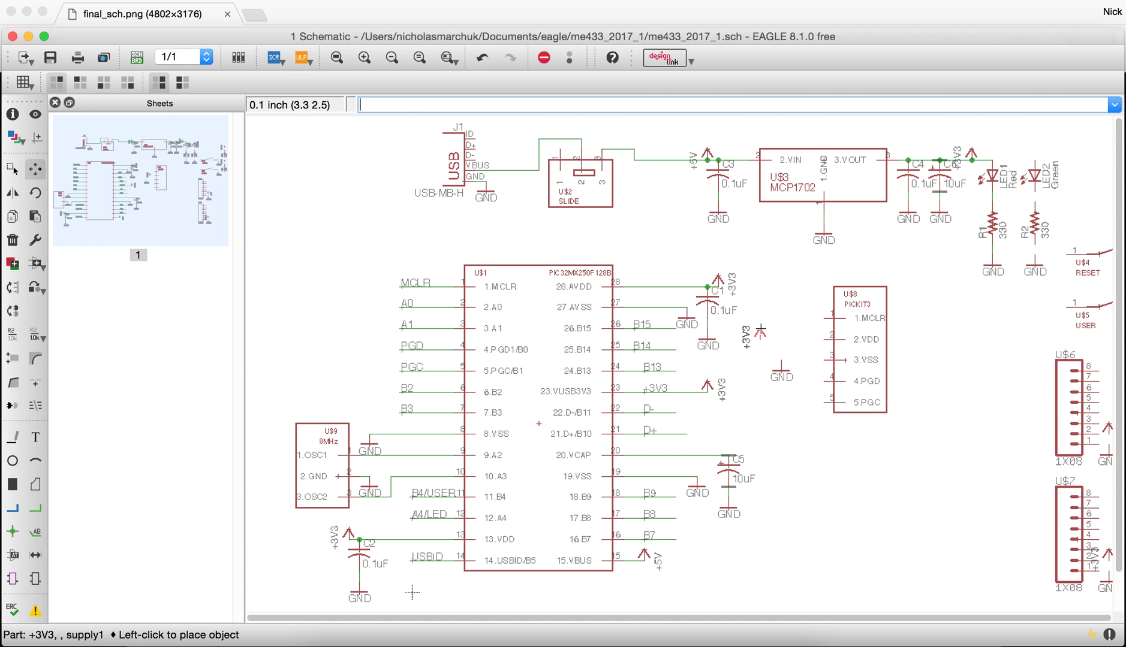
click(762, 328)
click(784, 378)
click(762, 374)
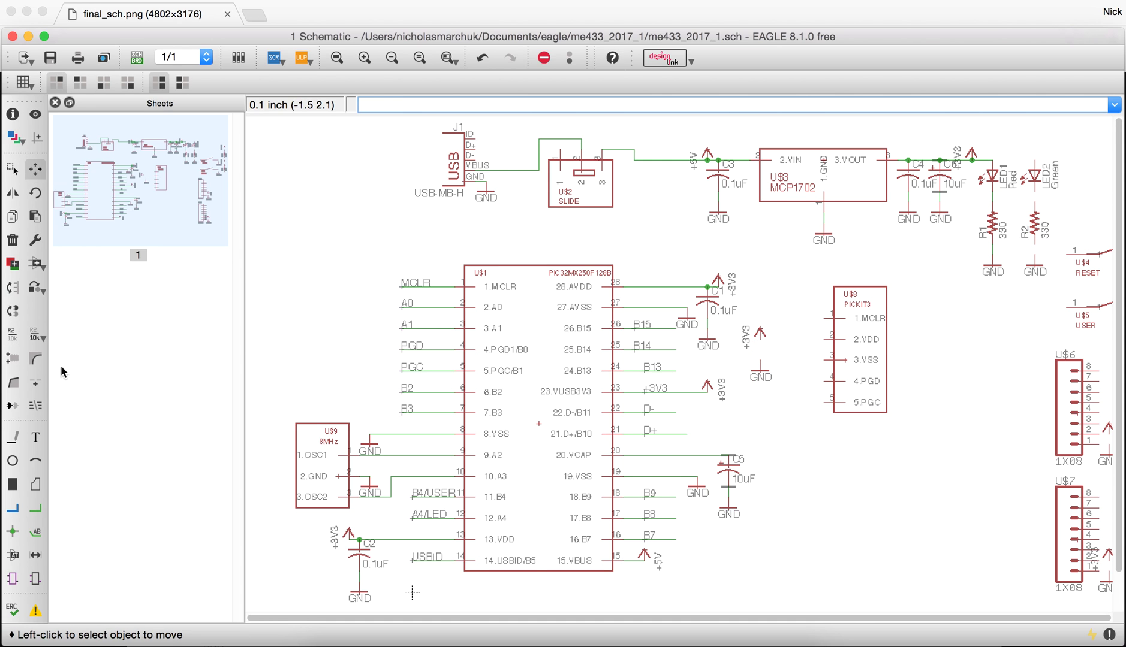
- Wire PICKIT3 pin 2 to +3V3 and pin 3 to GND, and add short stubs on pins 1, 4 and 5
click(35, 508)
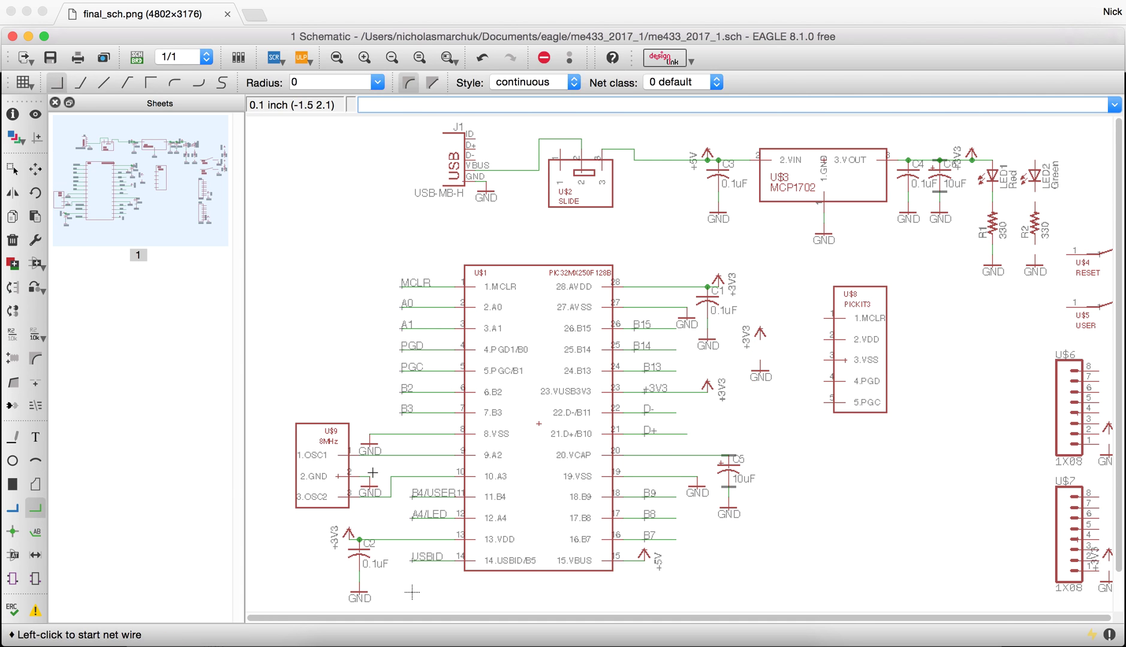
click(825, 339)
click(760, 339)
click(829, 360)
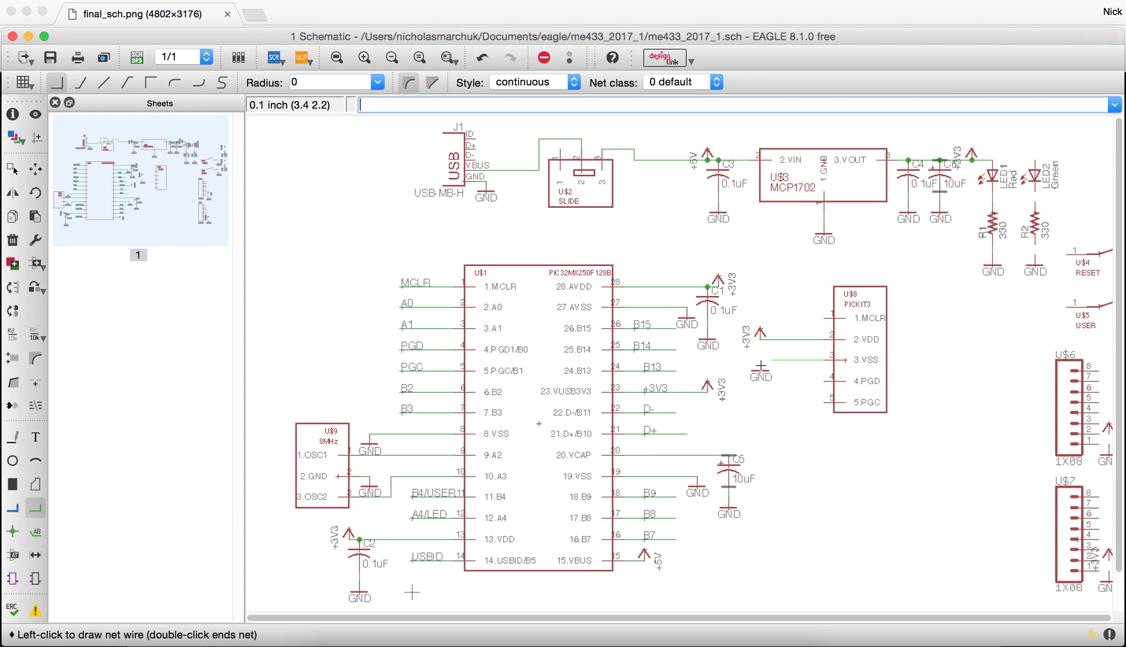
click(762, 362)
click(827, 320)
double_click(773, 320)
click(827, 382)
double_click(782, 382)
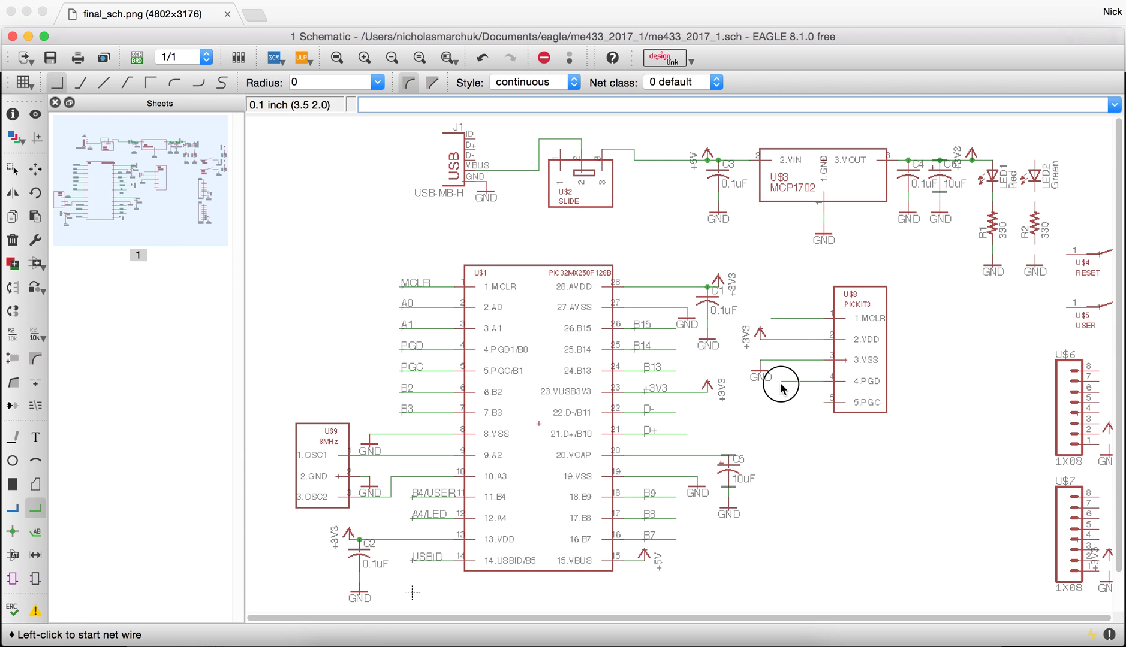
click(828, 402)
double_click(781, 410)
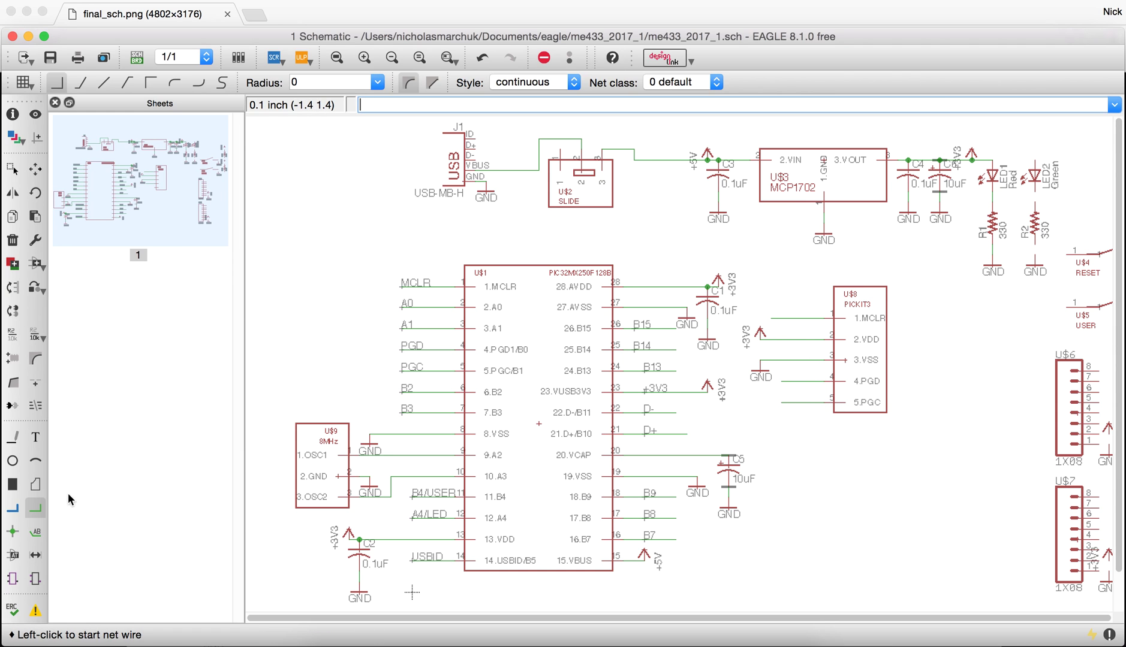
- Place net labels on the PICKIT3 pin 1, 4 and 5 wires
click(36, 532)
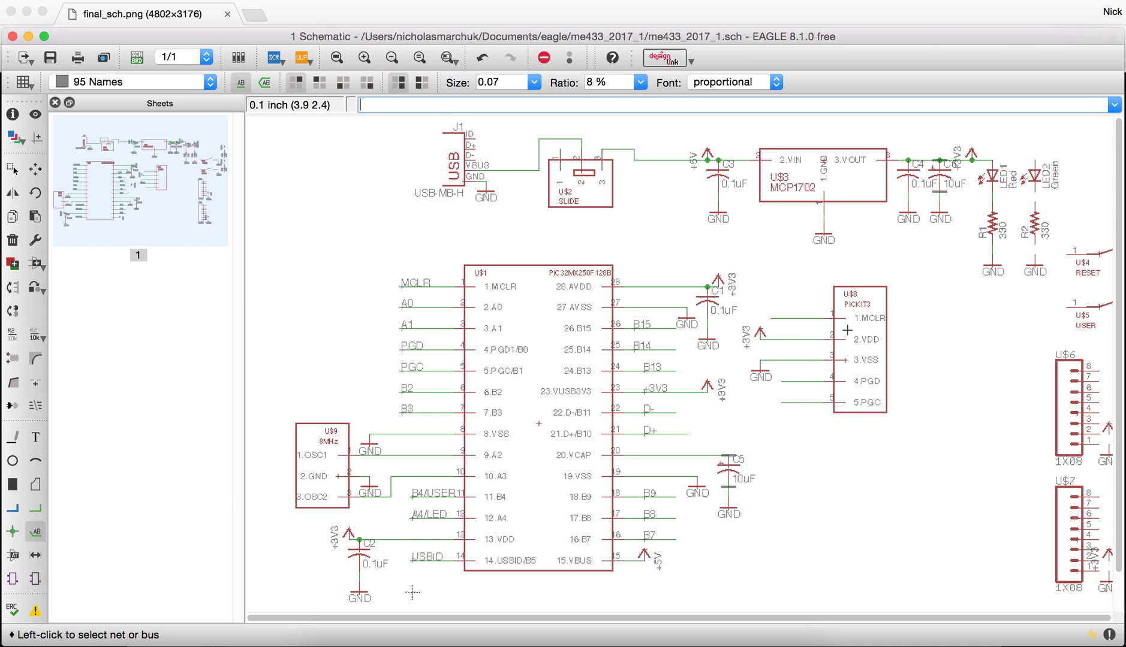
click(780, 318)
click(771, 318)
click(782, 383)
click(783, 382)
click(784, 403)
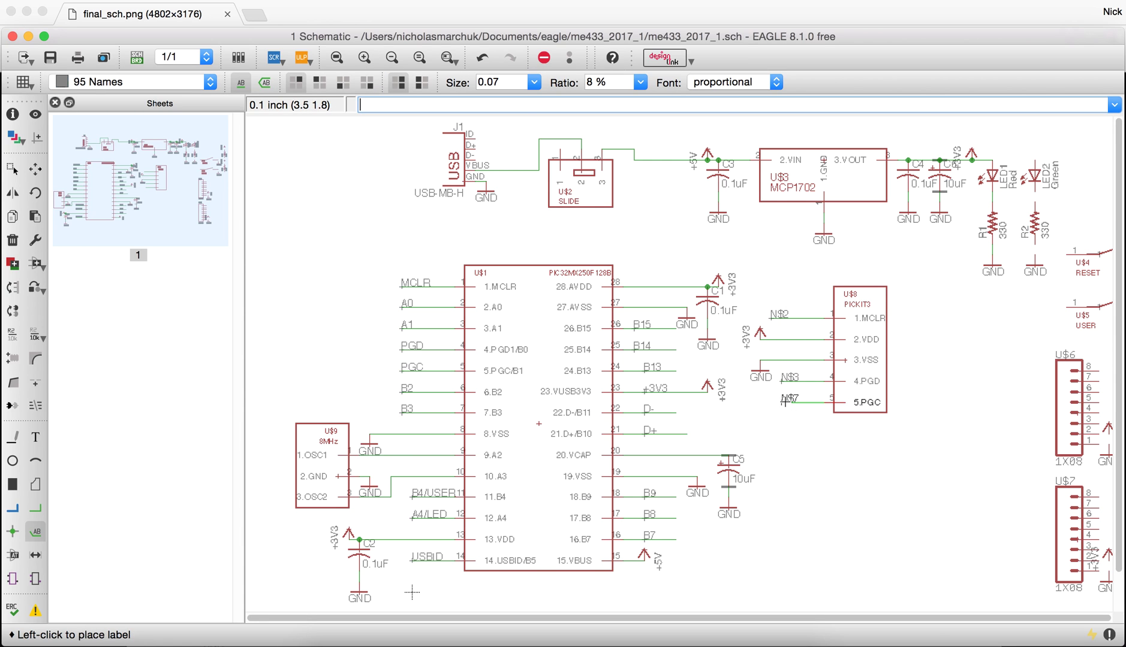
click(782, 402)
- Rename the three PICKIT3 label nets MCLR, PGD and PGC, joining the existing nets
click(15, 331)
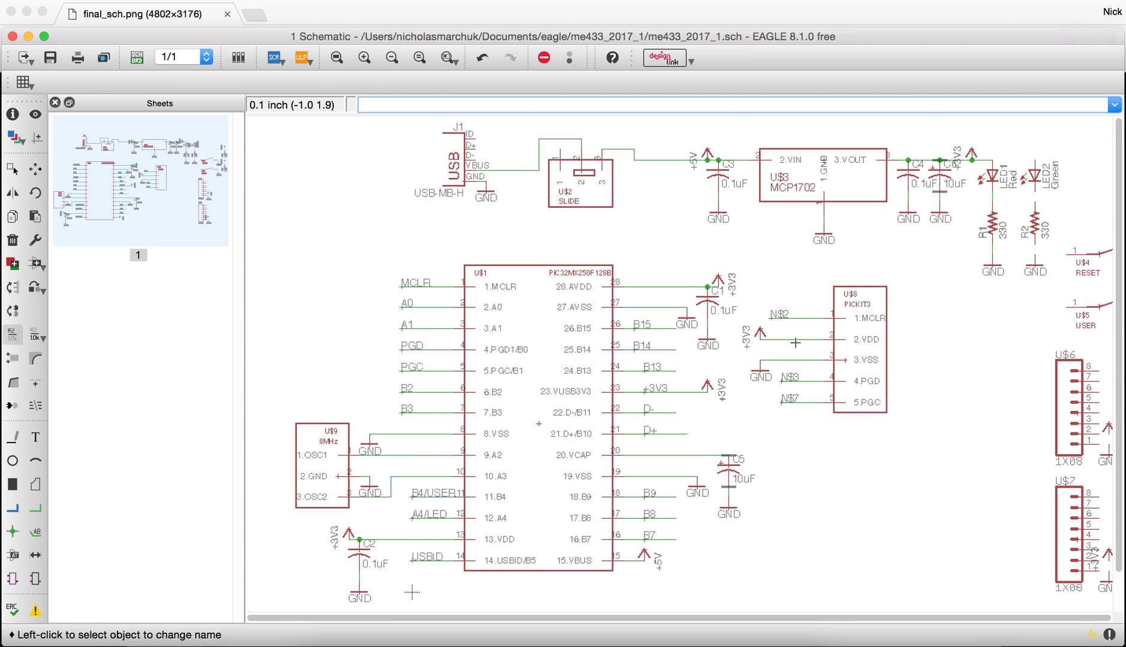
click(781, 317)
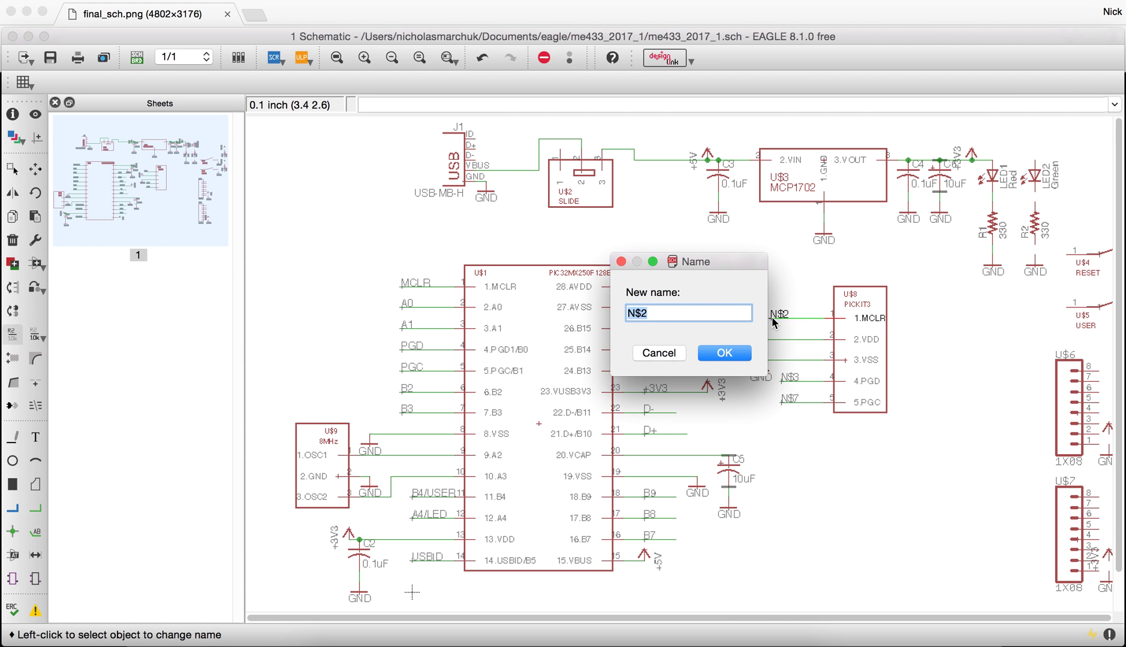
text(MCLR)
key(Return)
click(862, 343)
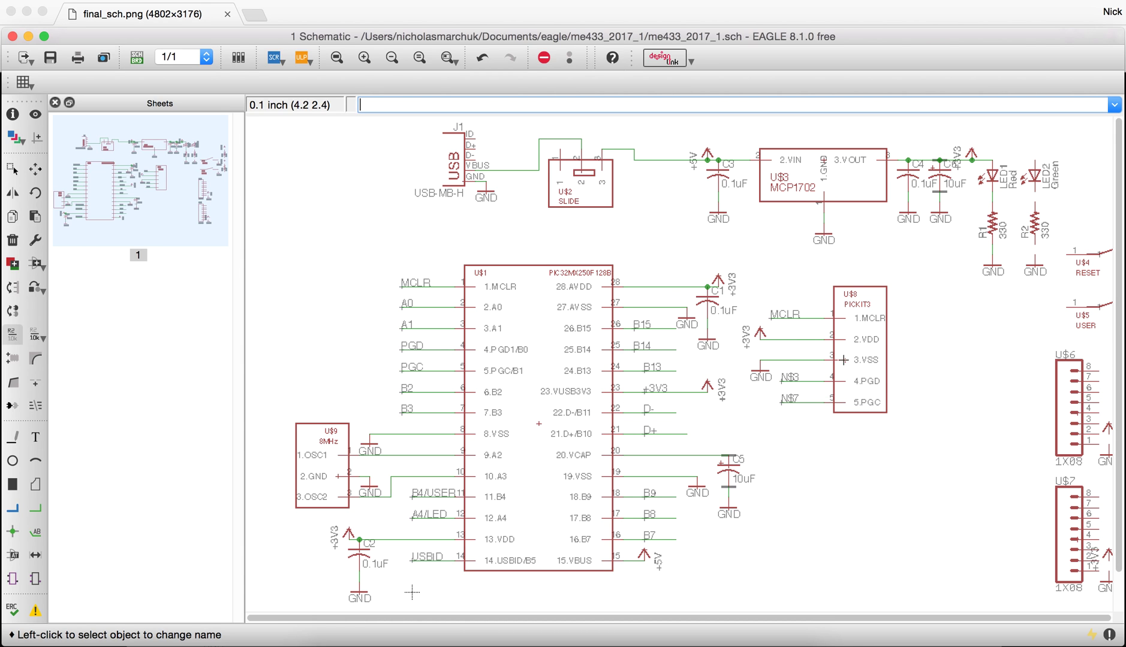
click(794, 378)
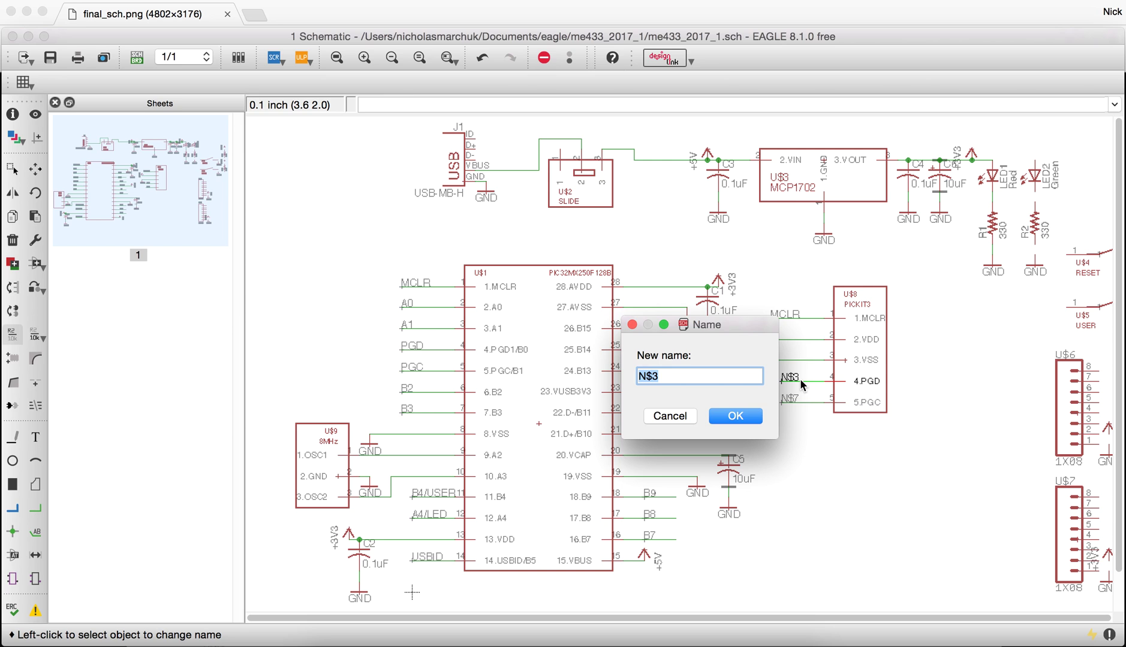
text(PGD)
key(Return)
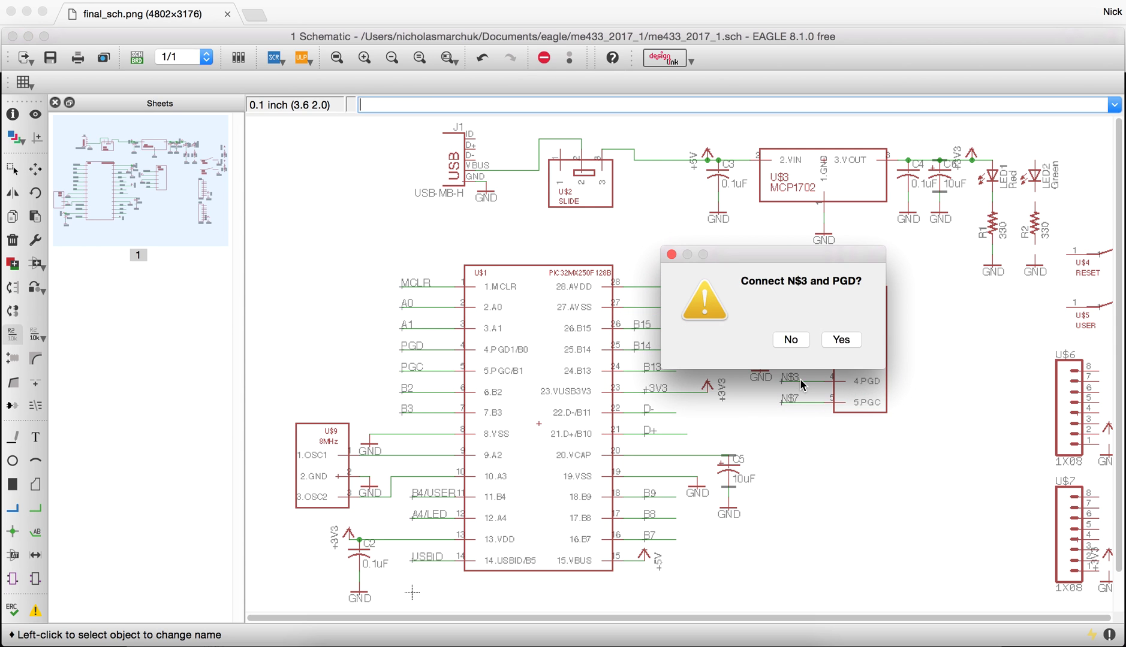
click(841, 339)
click(793, 401)
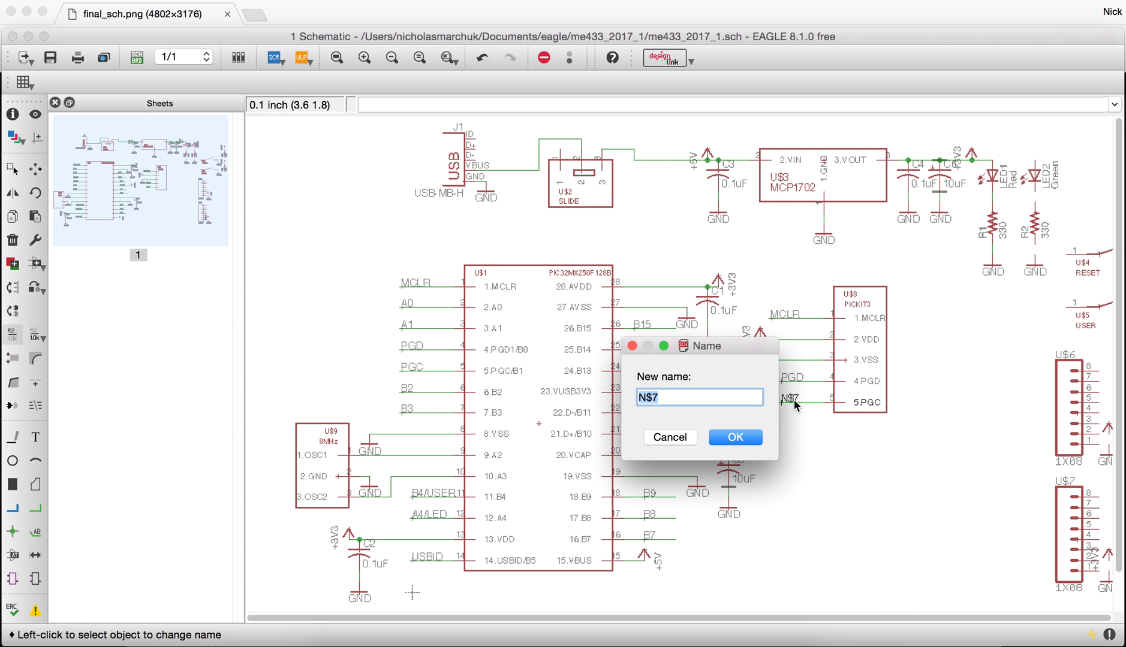
key(Return)
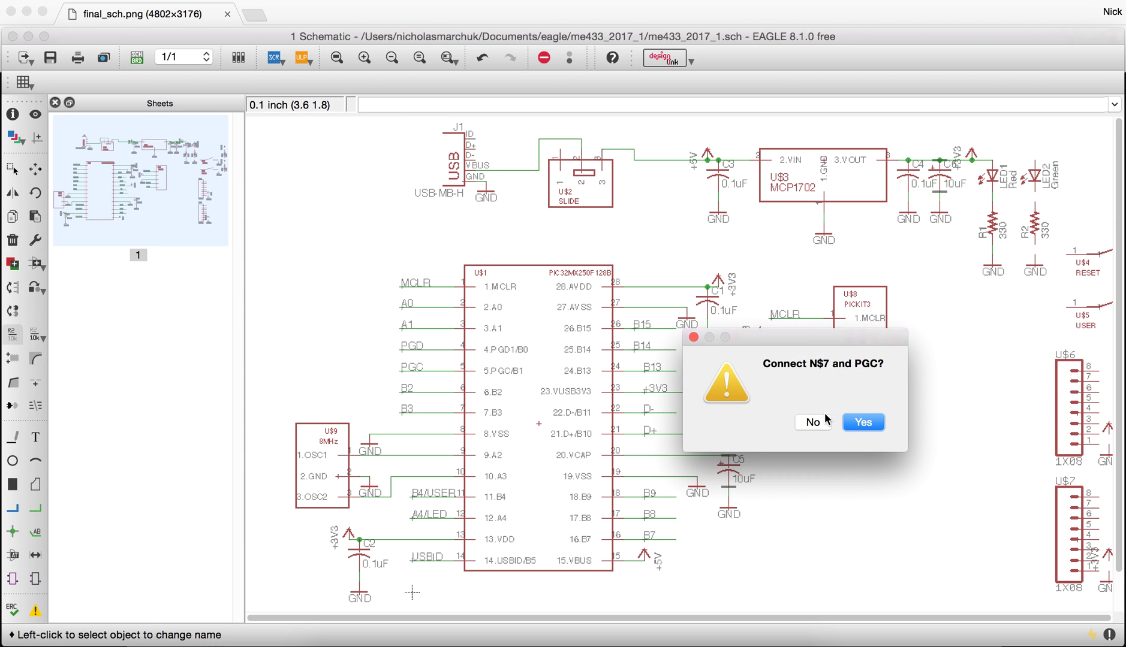
click(857, 427)
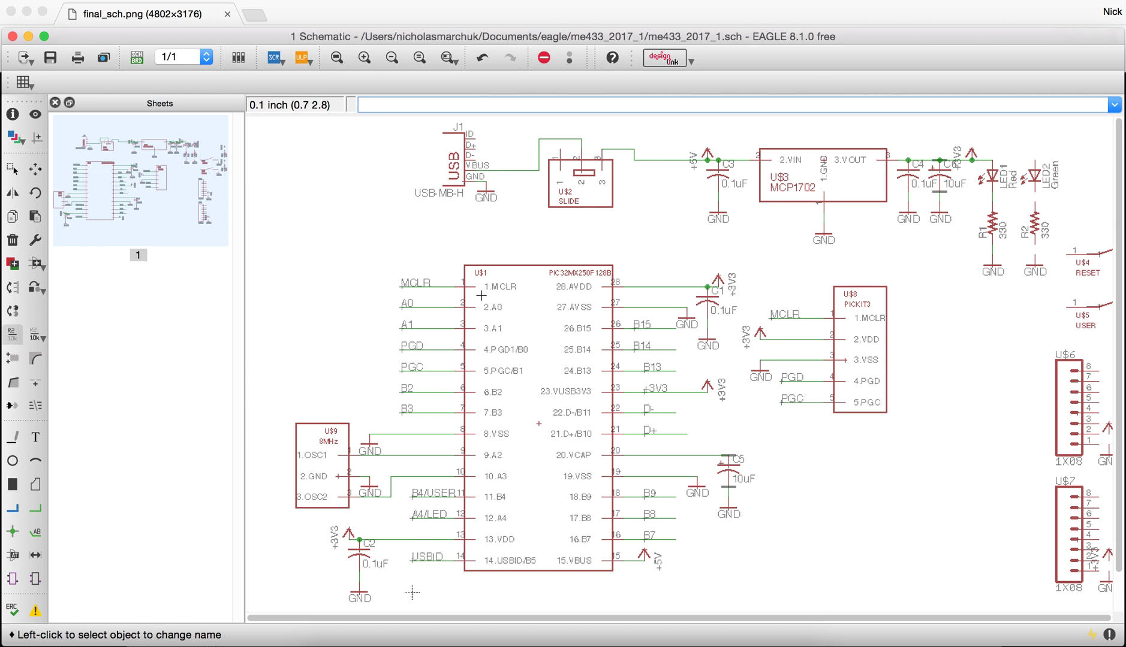
- Draw short net wires from J1's ID, D+ and D- pins
click(35, 508)
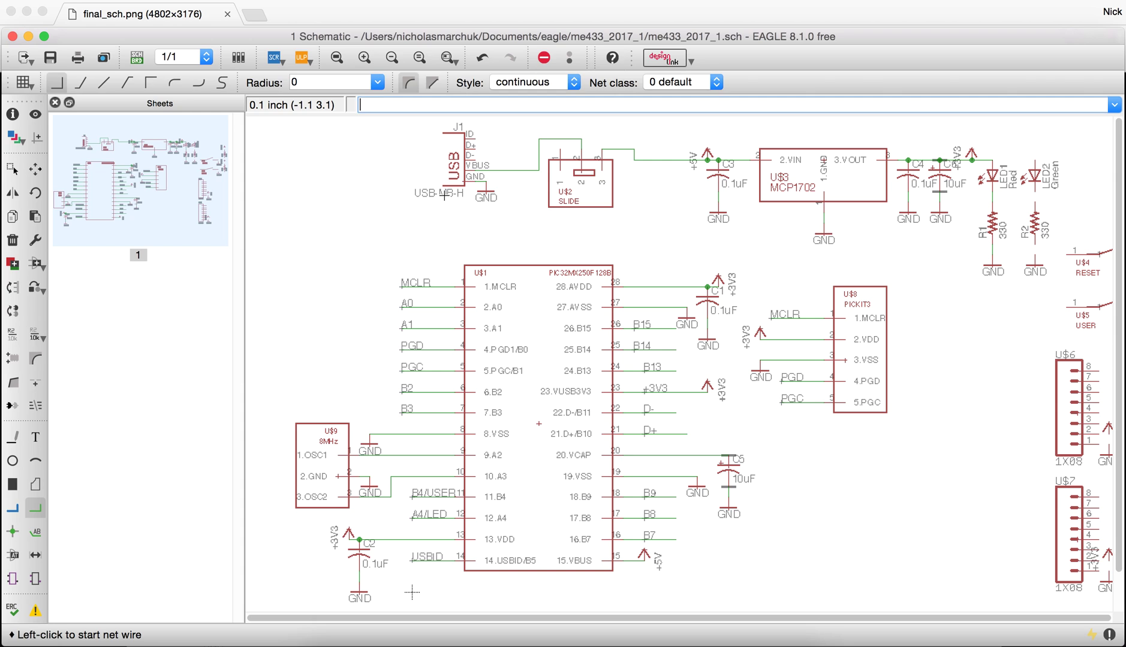
click(473, 160)
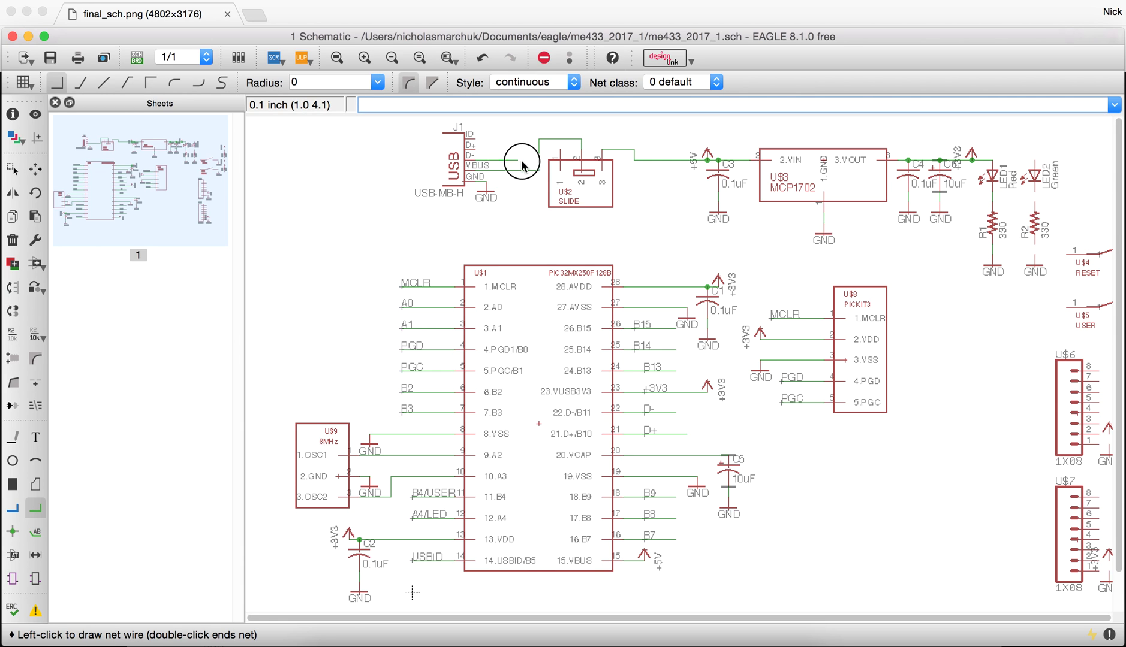
double_click(517, 160)
click(480, 150)
double_click(513, 150)
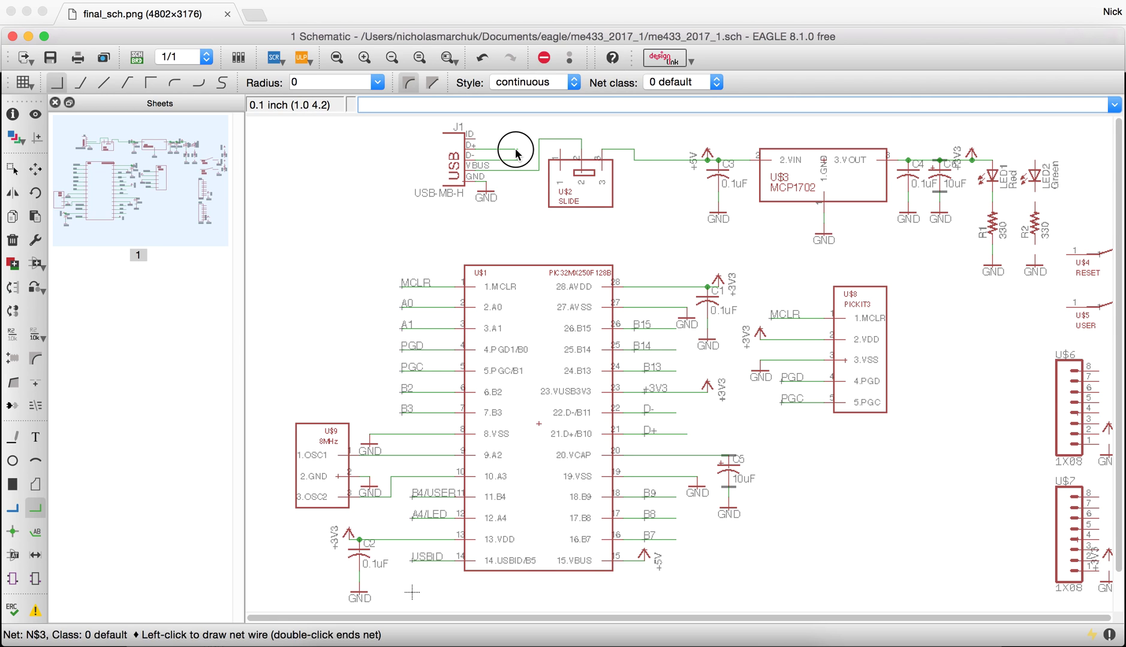
click(480, 145)
double_click(514, 142)
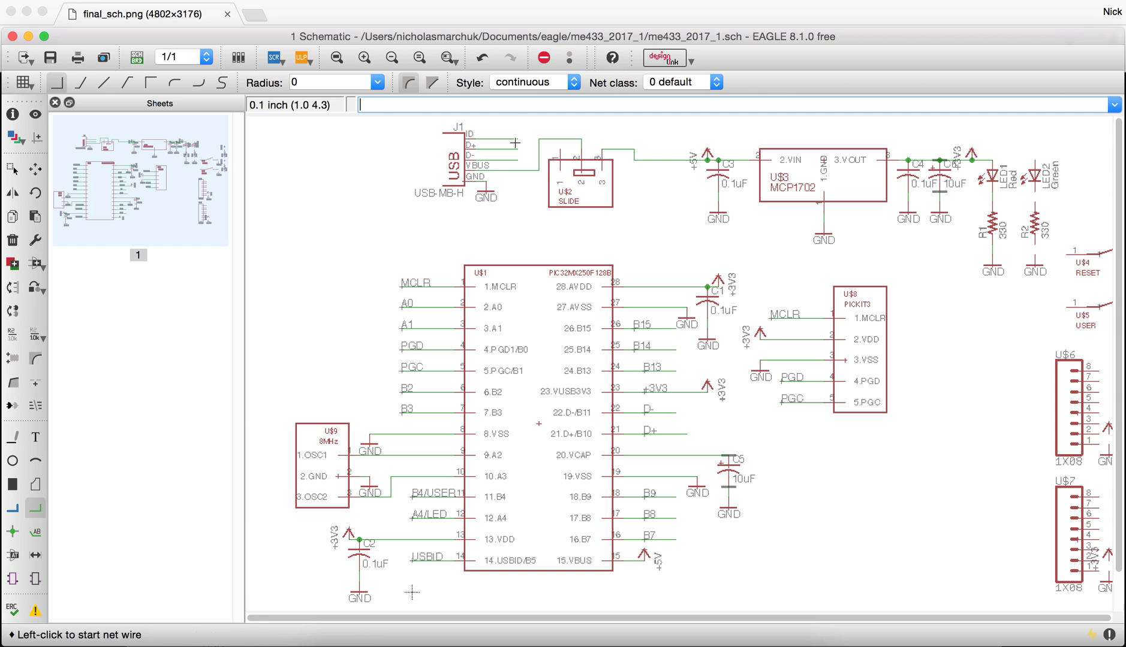
- Place net labels on J1's ID, D+ and D- wires
click(35, 532)
click(490, 140)
click(486, 137)
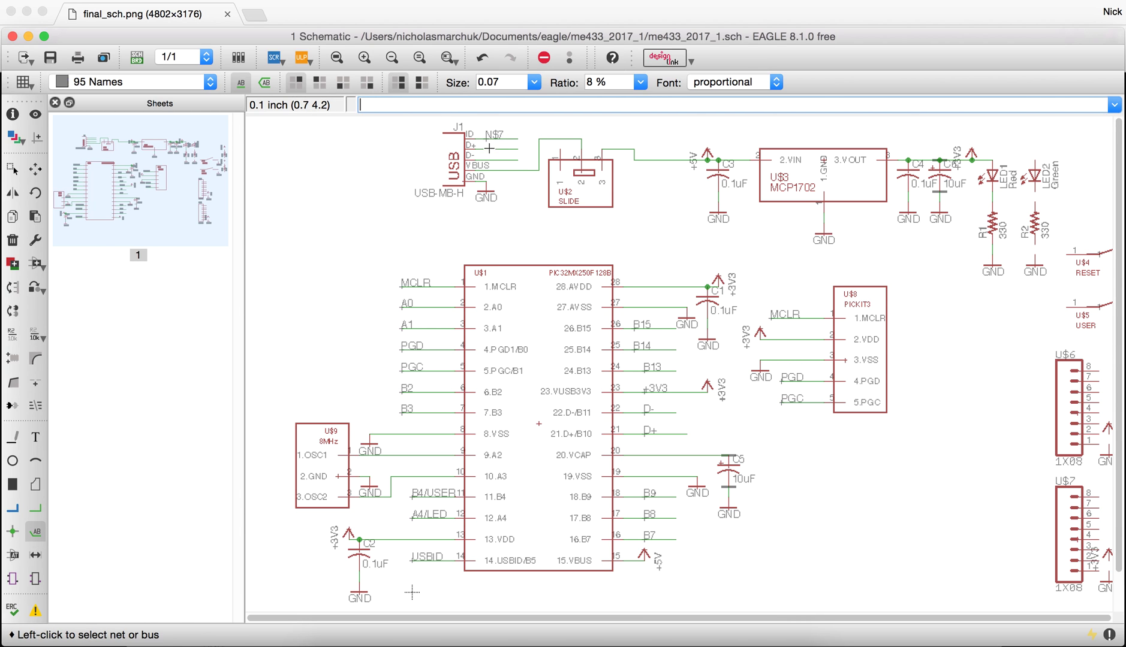
click(490, 145)
click(487, 148)
click(490, 154)
click(490, 161)
- Rename J1's ID net USBID and merge its data wires into the D+ and D- nets
click(12, 335)
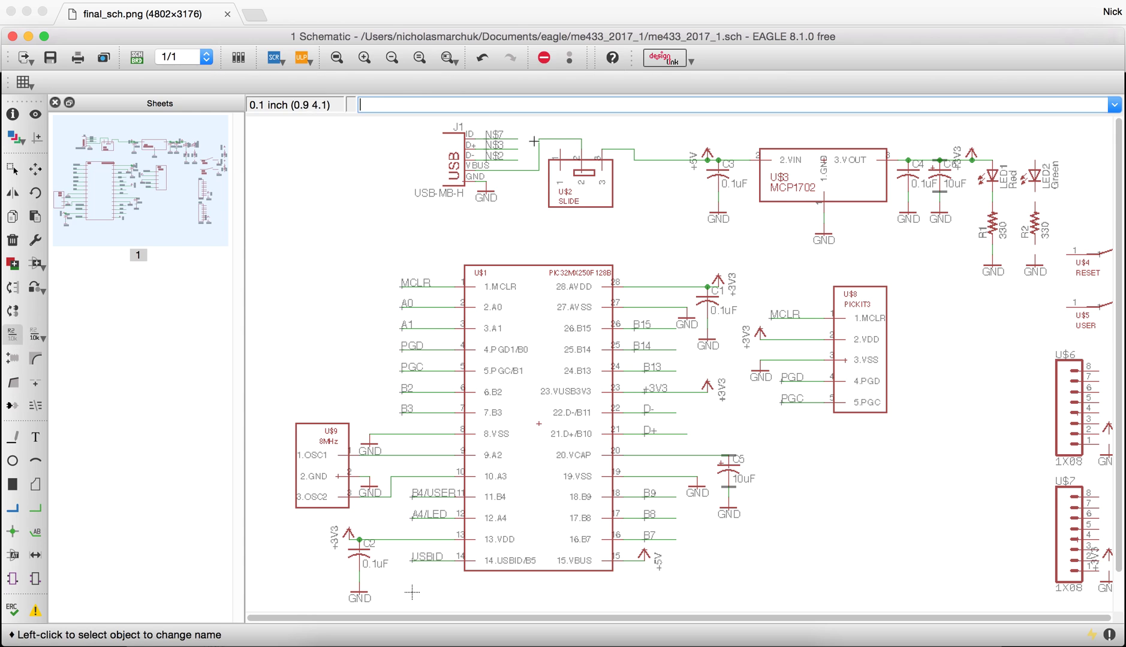
click(493, 135)
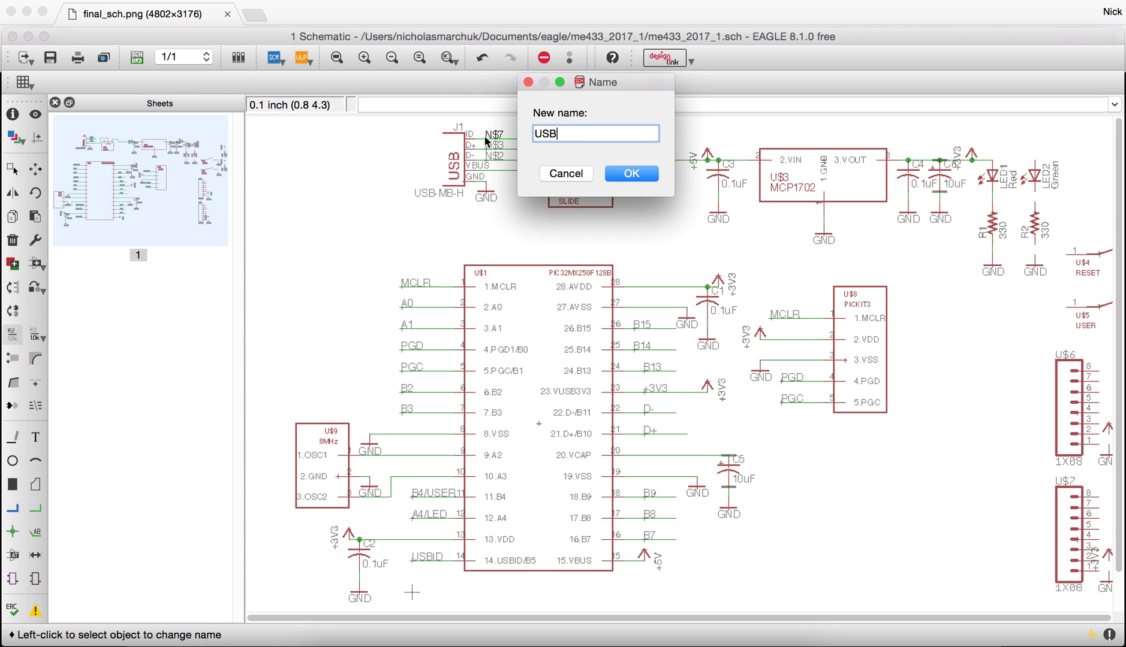
key(Return)
click(555, 87)
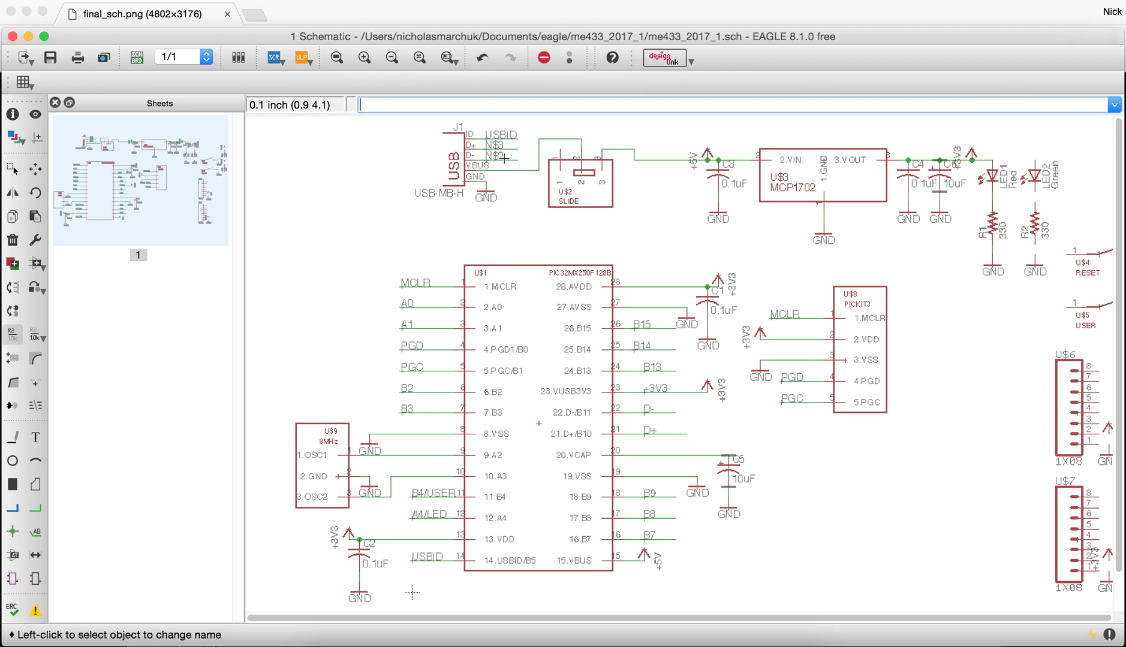
click(501, 146)
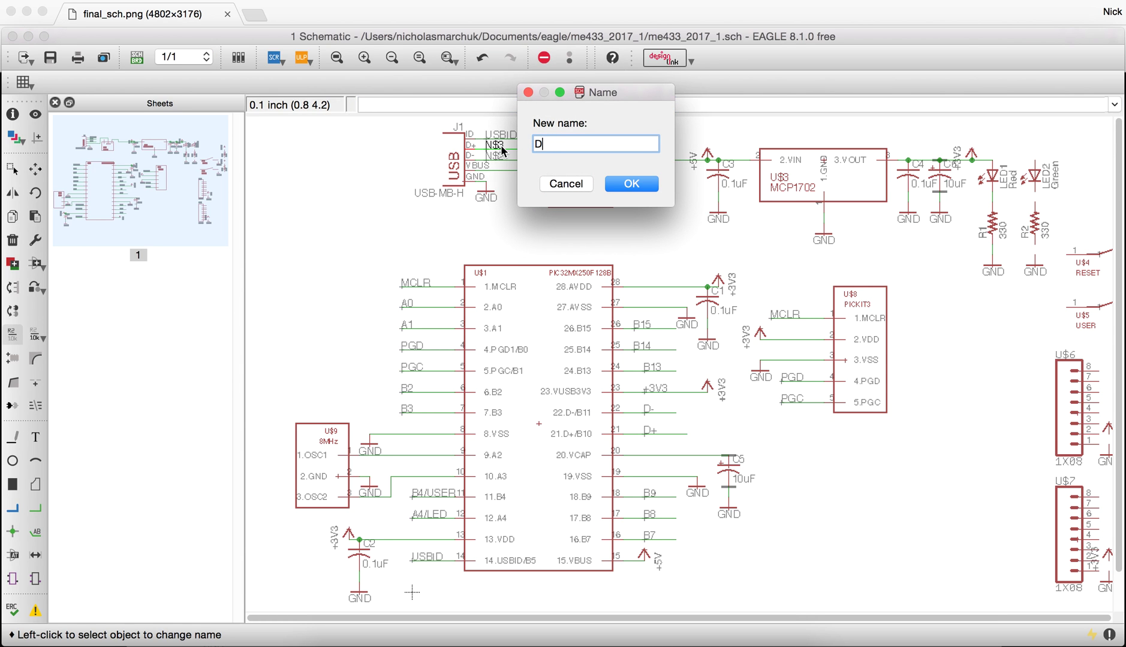
key(Return)
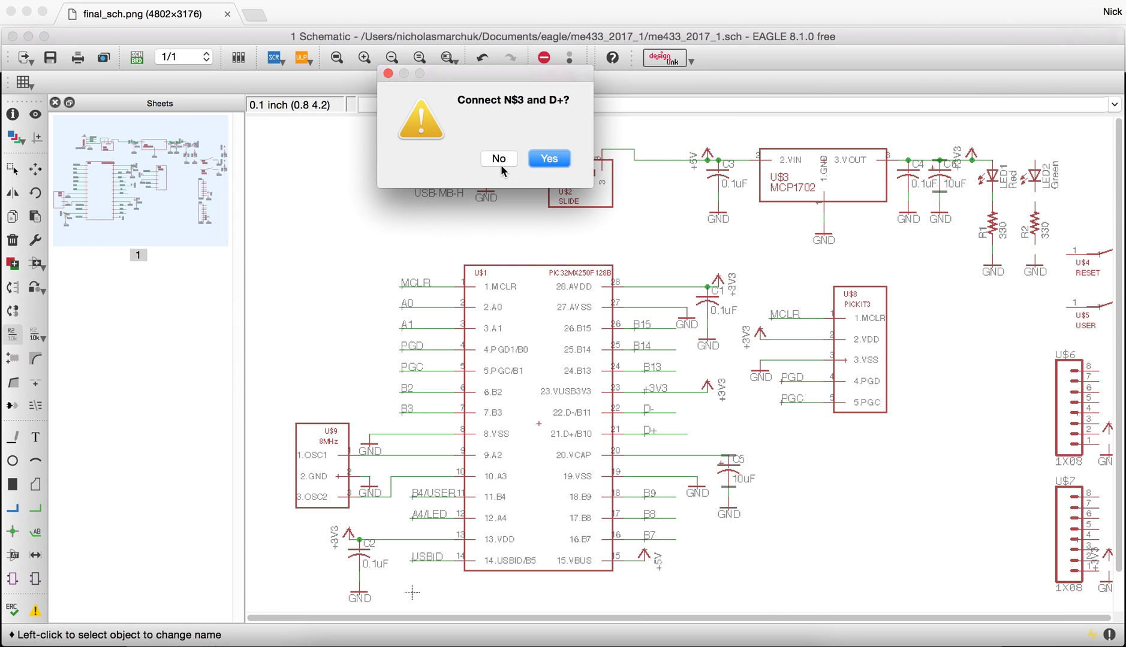
click(541, 164)
click(535, 171)
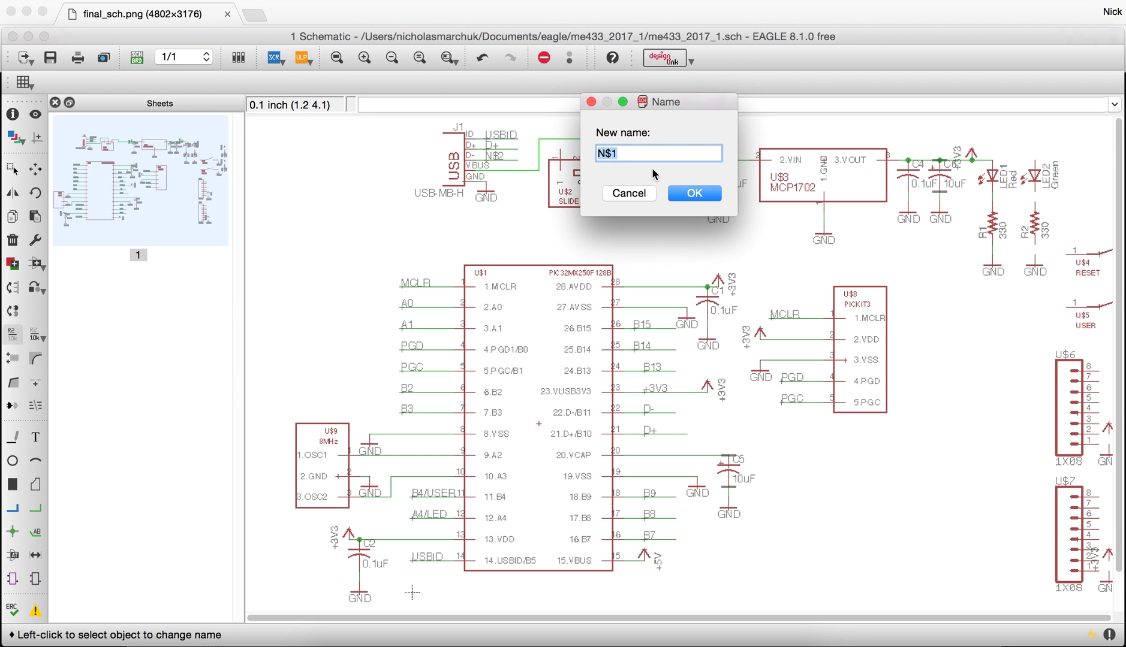
key(Return)
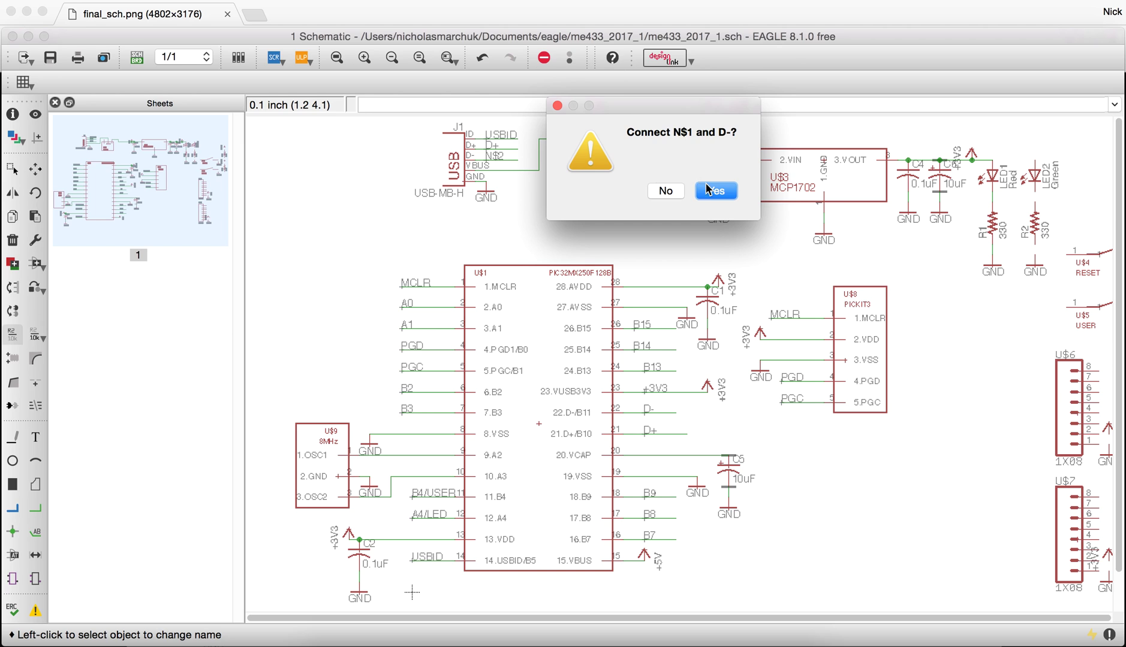
click(713, 190)
- Confirm the D+ wire's name and rename the N$2 wire D-, merging into the D- net
click(490, 147)
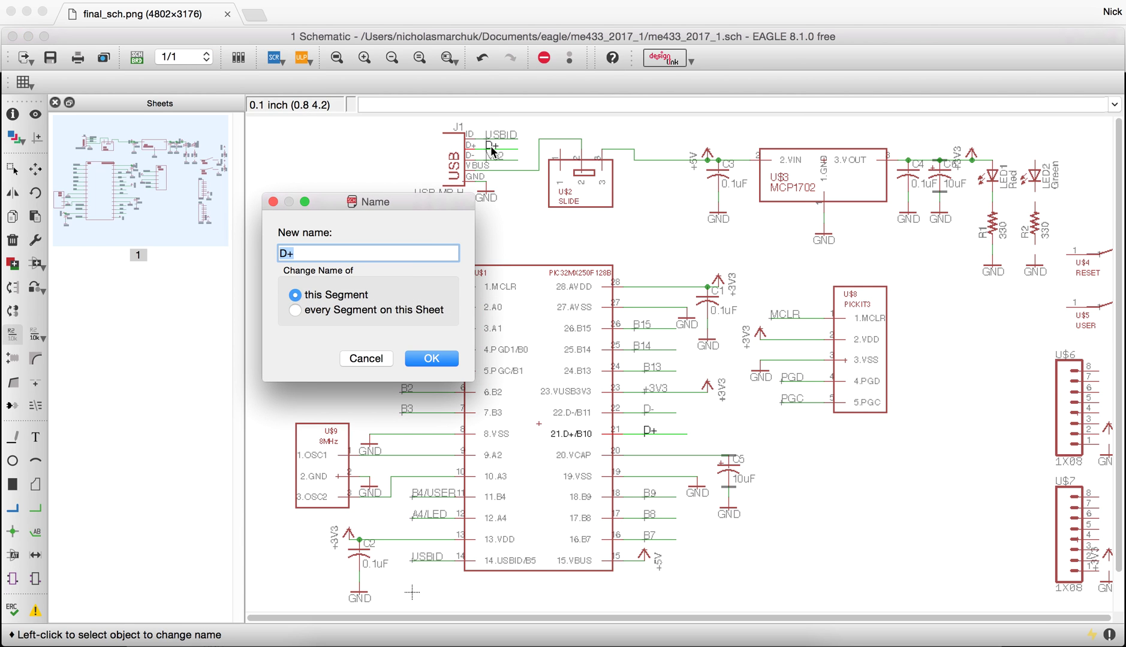
click(429, 359)
click(501, 159)
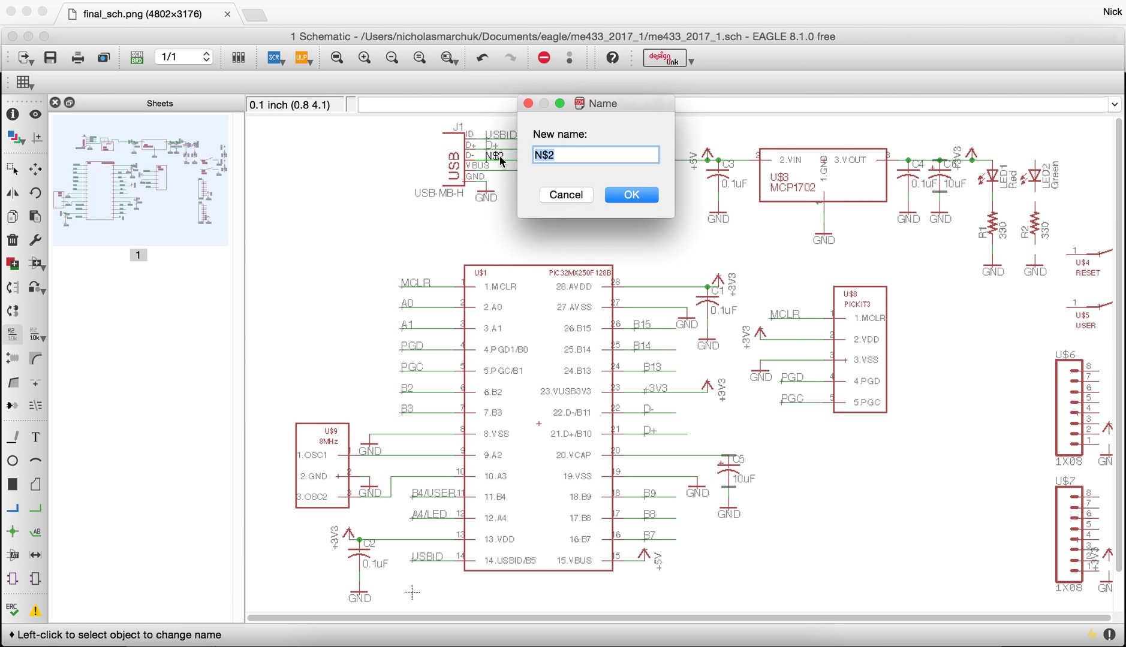
text(D-)
key(Return)
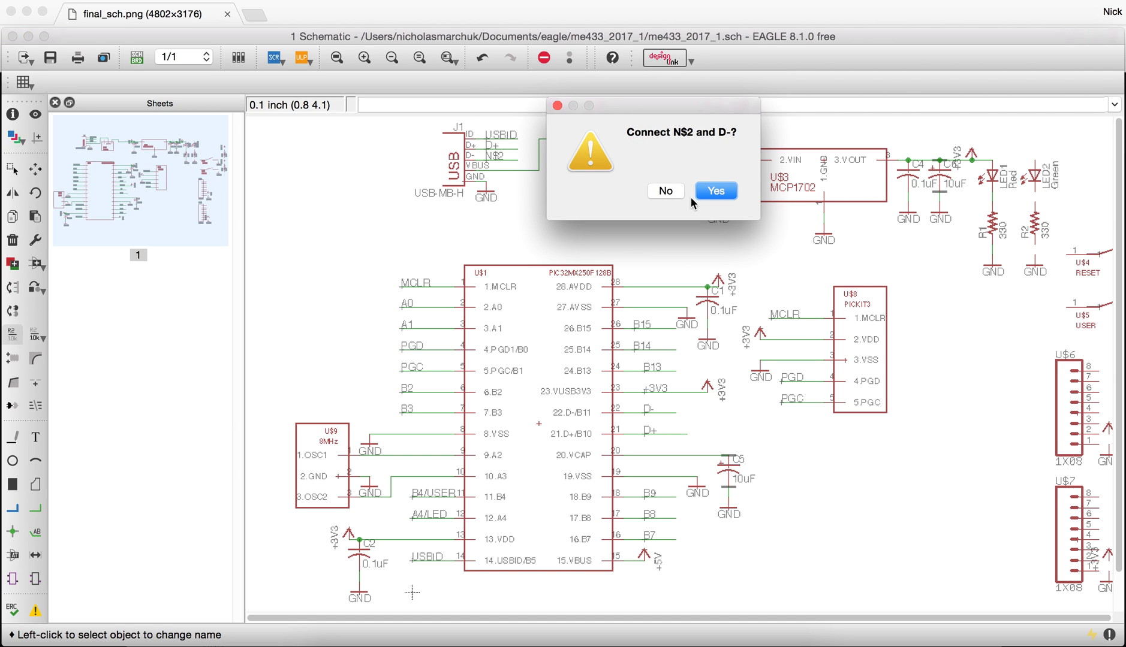
click(701, 192)
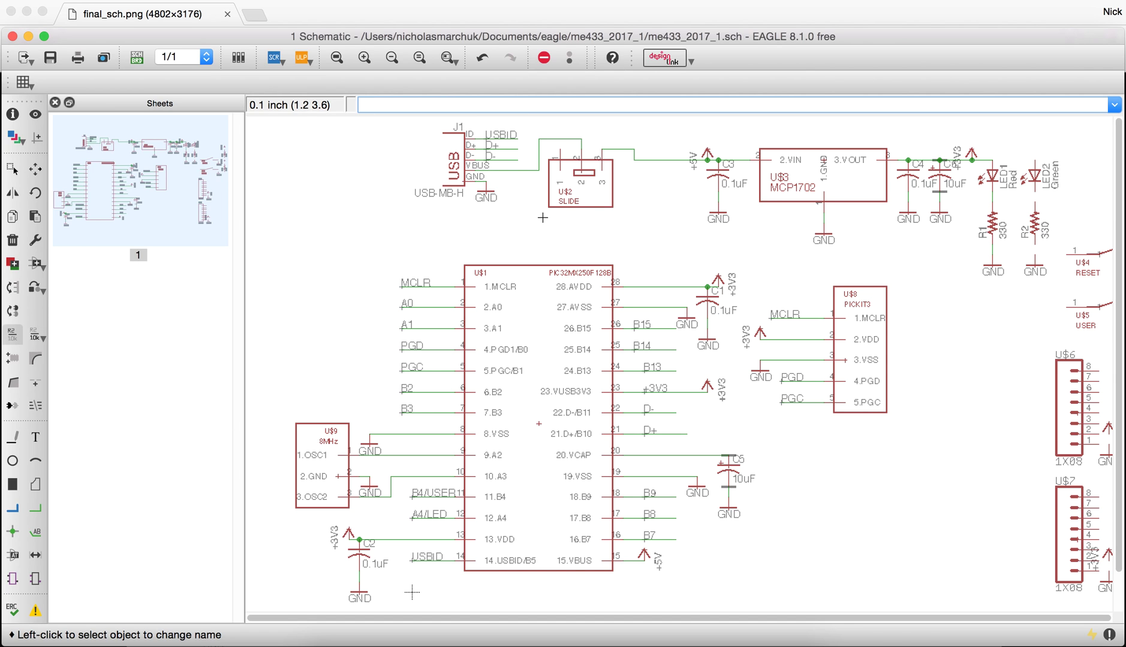
- Name the next J1 wire VBUS, then verify the D- and VBUS wire names
click(520, 173)
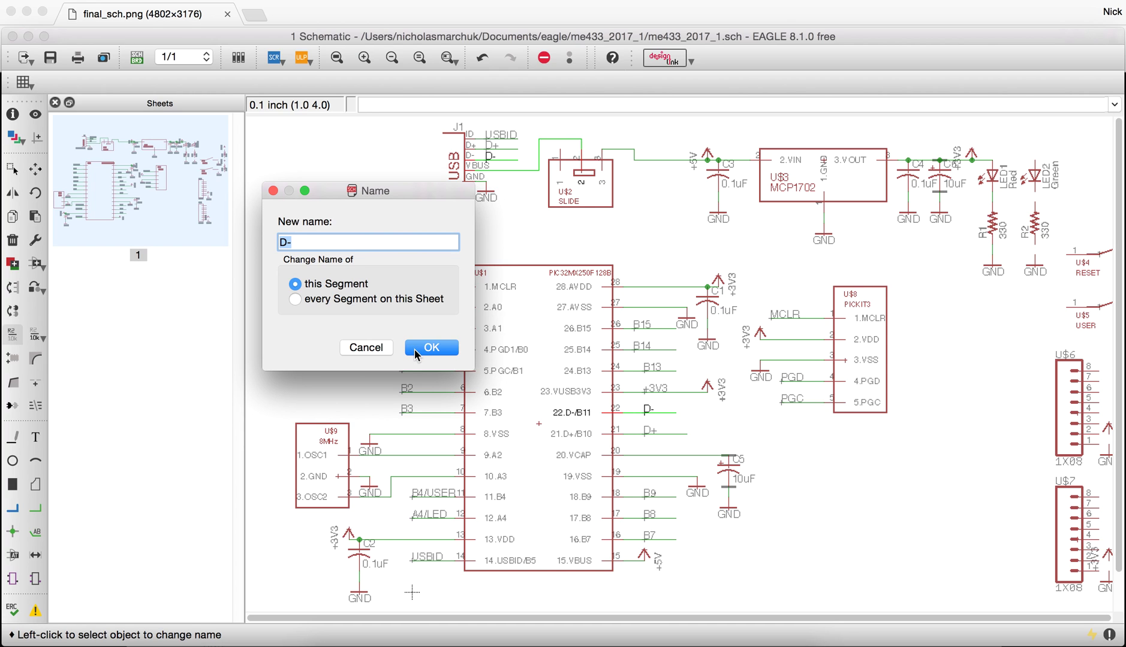
text(VBUS)
click(415, 349)
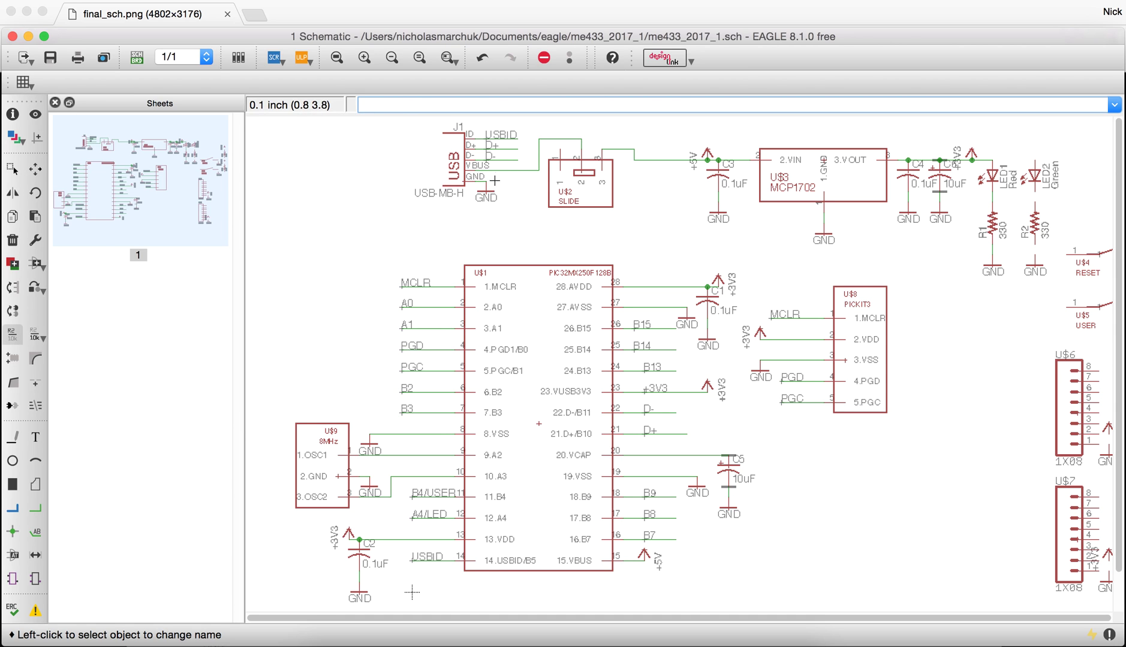
click(502, 157)
click(436, 359)
click(523, 171)
click(686, 194)
- Draw a short net wire upward from LED2's upper pin
scroll(439, 254, down, 5)
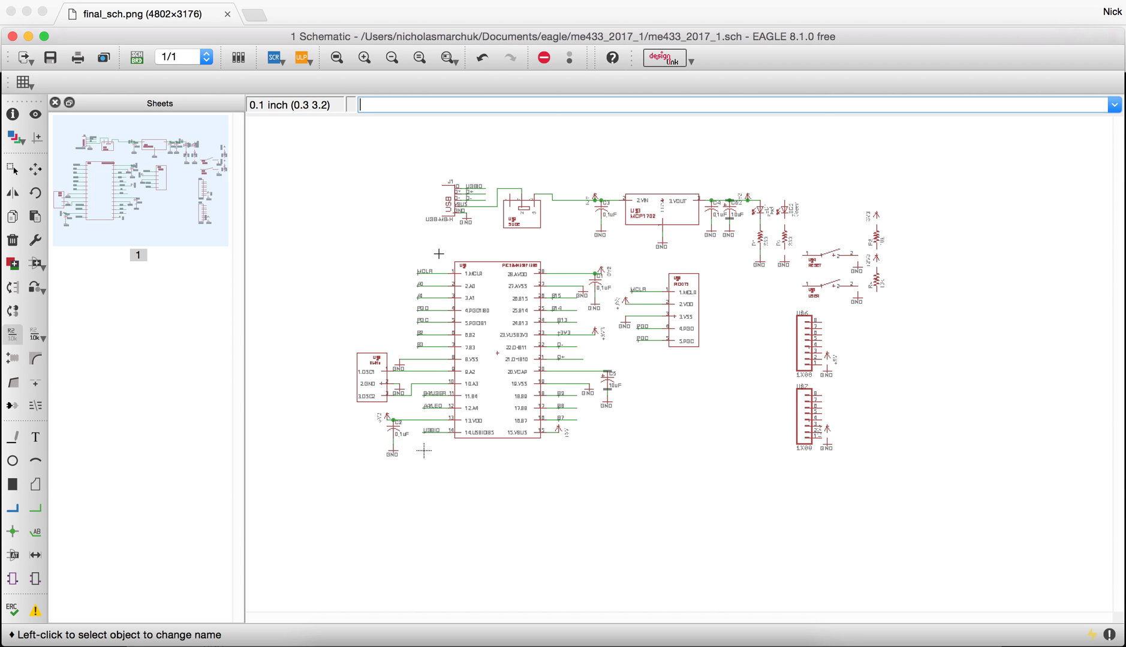
scroll(854, 237, up, 4)
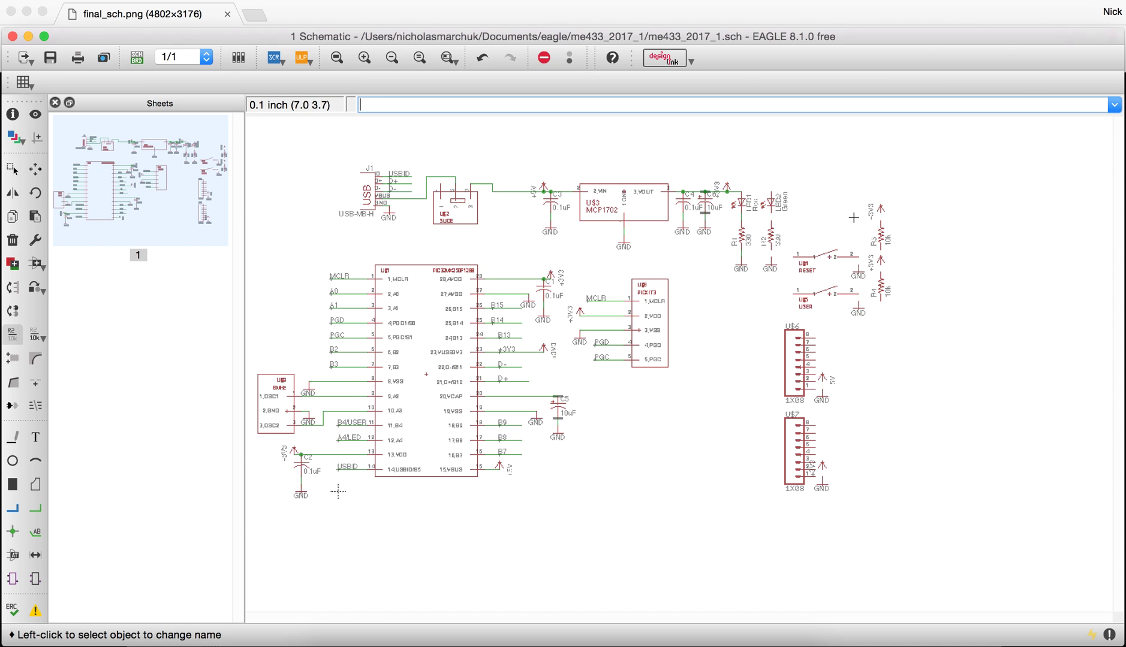
click(36, 508)
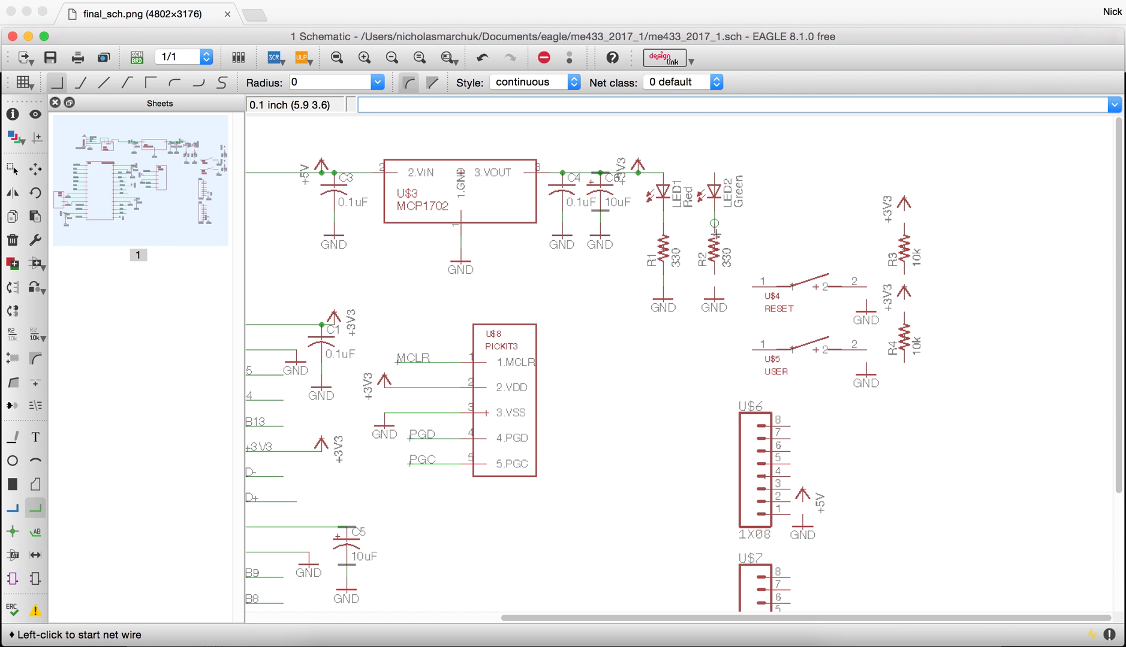
scroll(720, 285, down, 3)
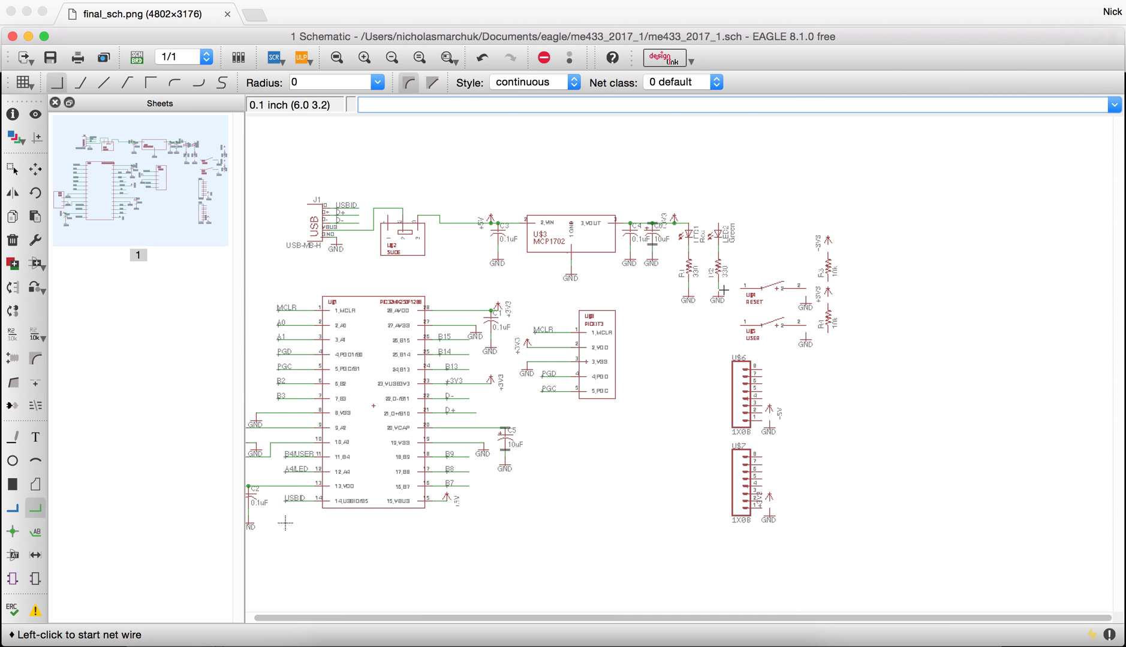
scroll(285, 523, up, 3)
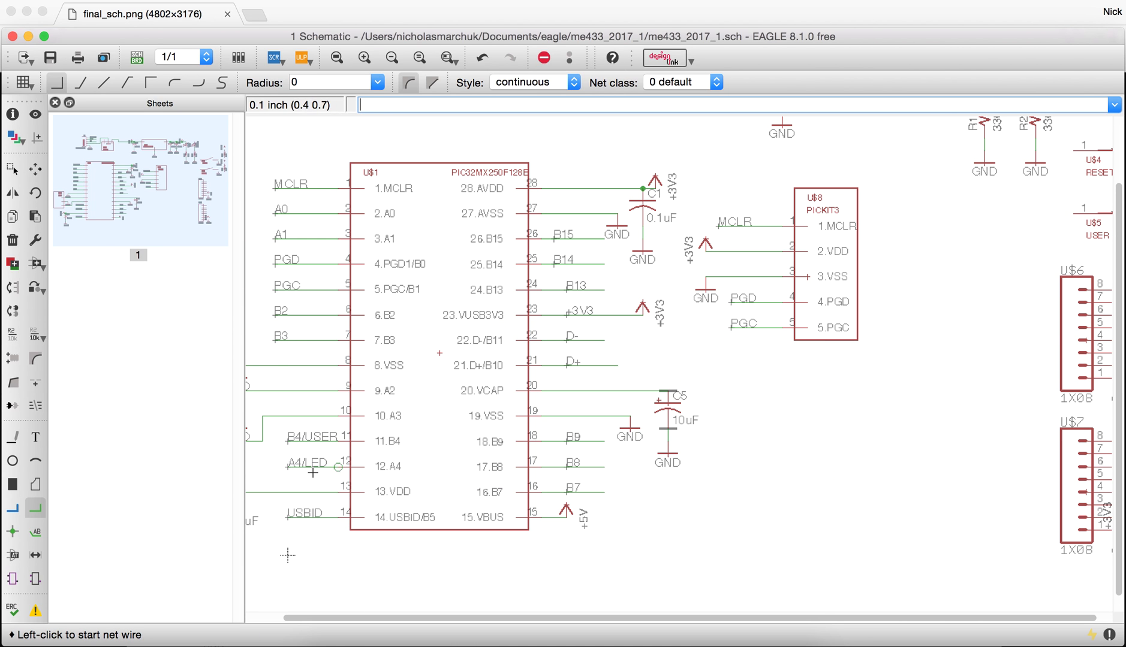
scroll(312, 473, down, 3)
click(815, 181)
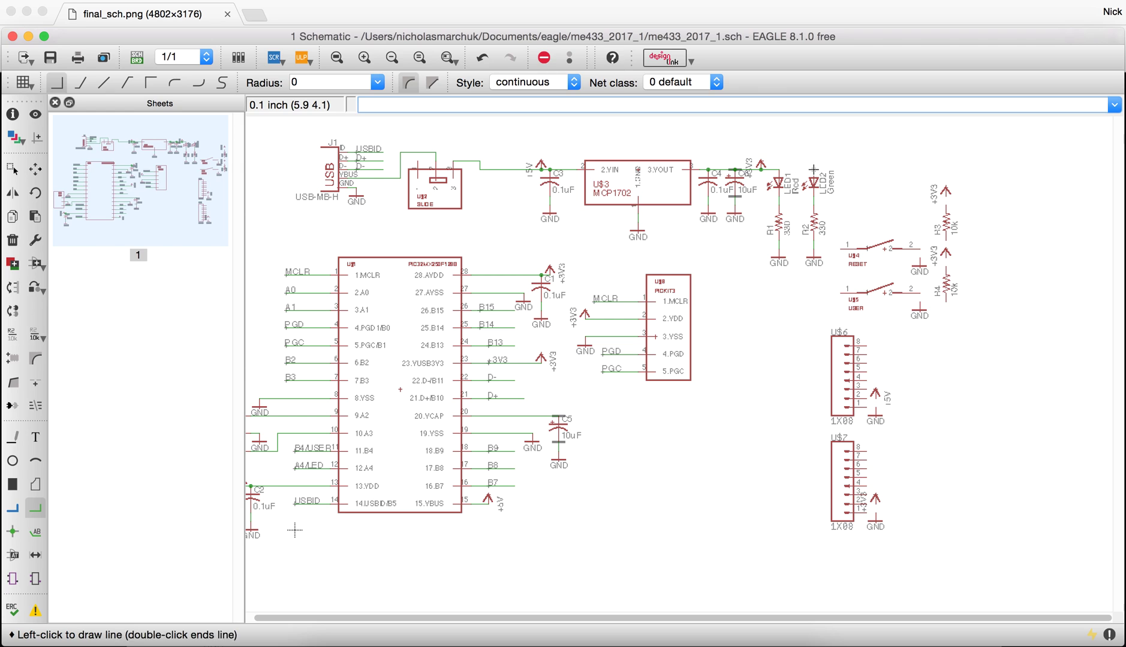
double_click(812, 127)
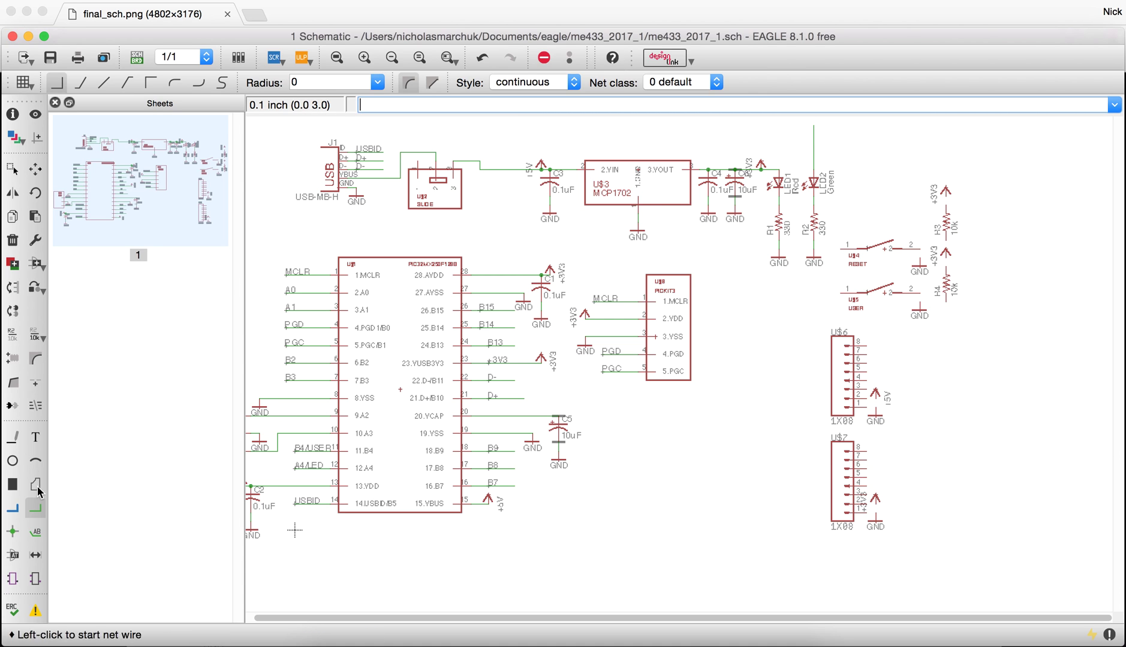
- Label LED2's wire and rename it A4/LED, connecting it to the chip's A4/LED net
click(35, 532)
click(815, 153)
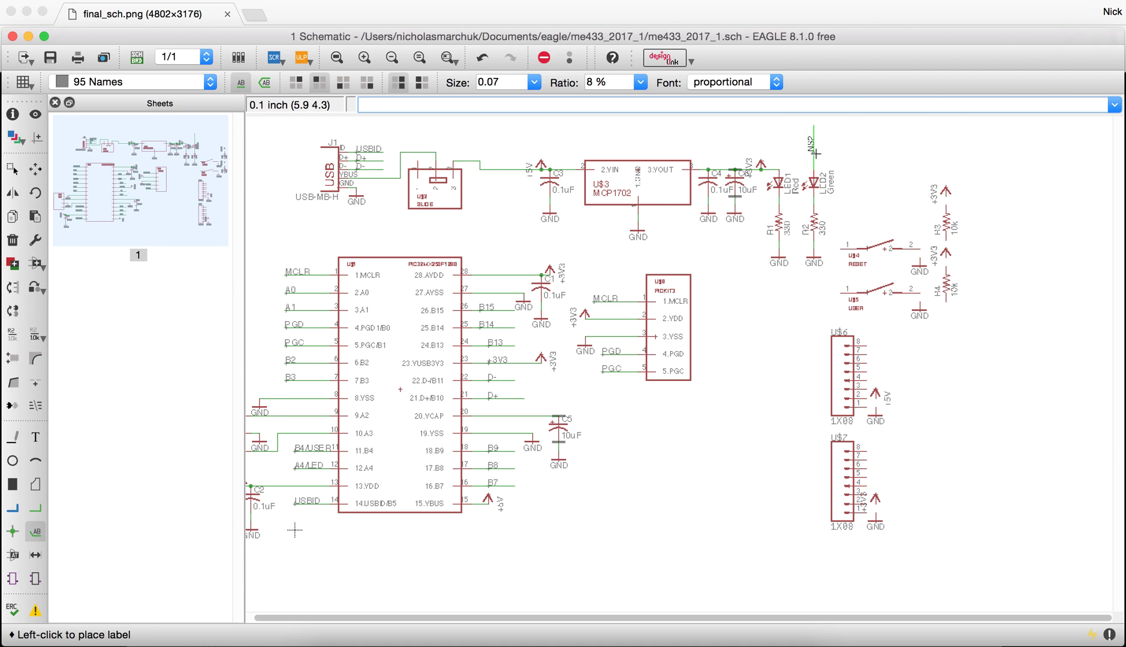
click(816, 153)
click(12, 334)
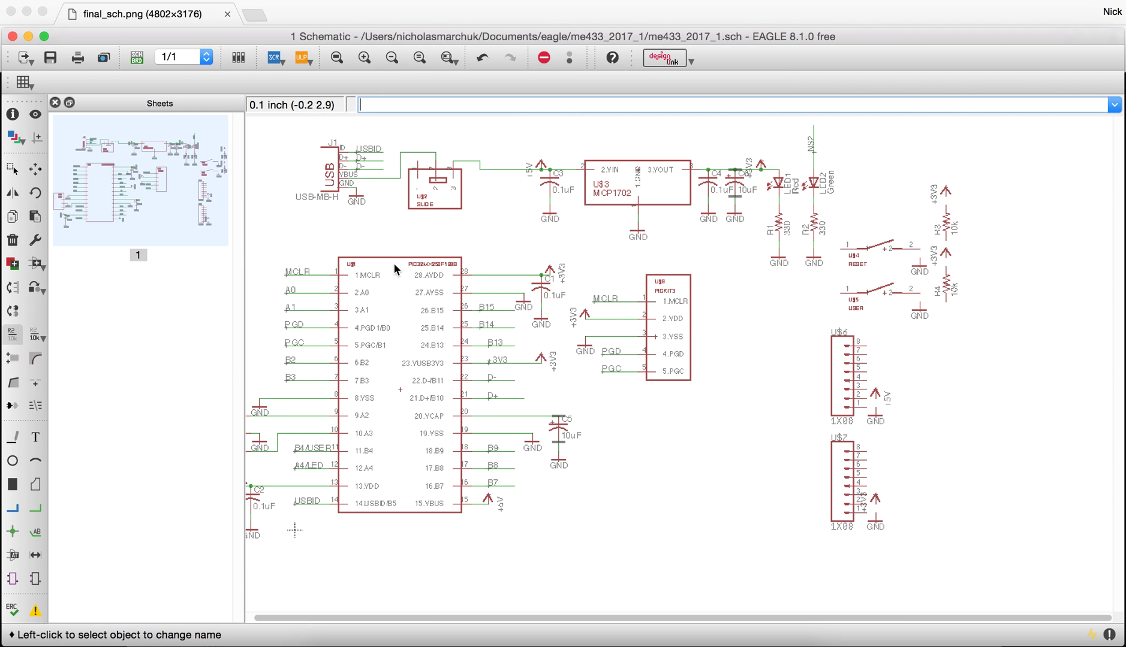
click(815, 154)
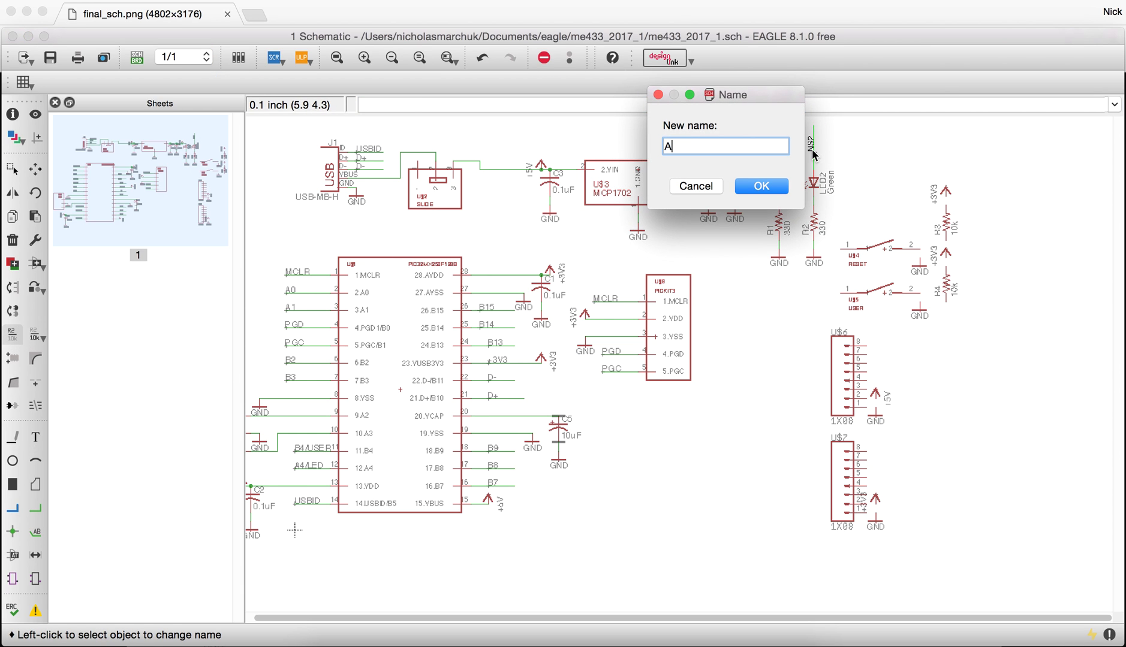
text(A4/LED)
key(Return)
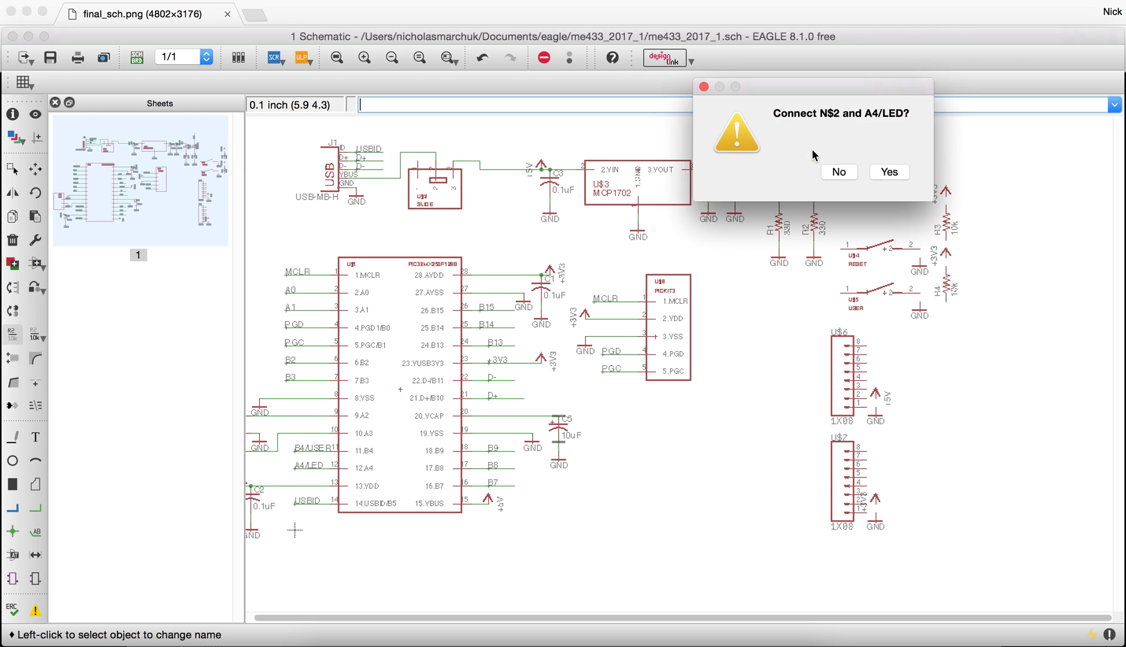
click(883, 171)
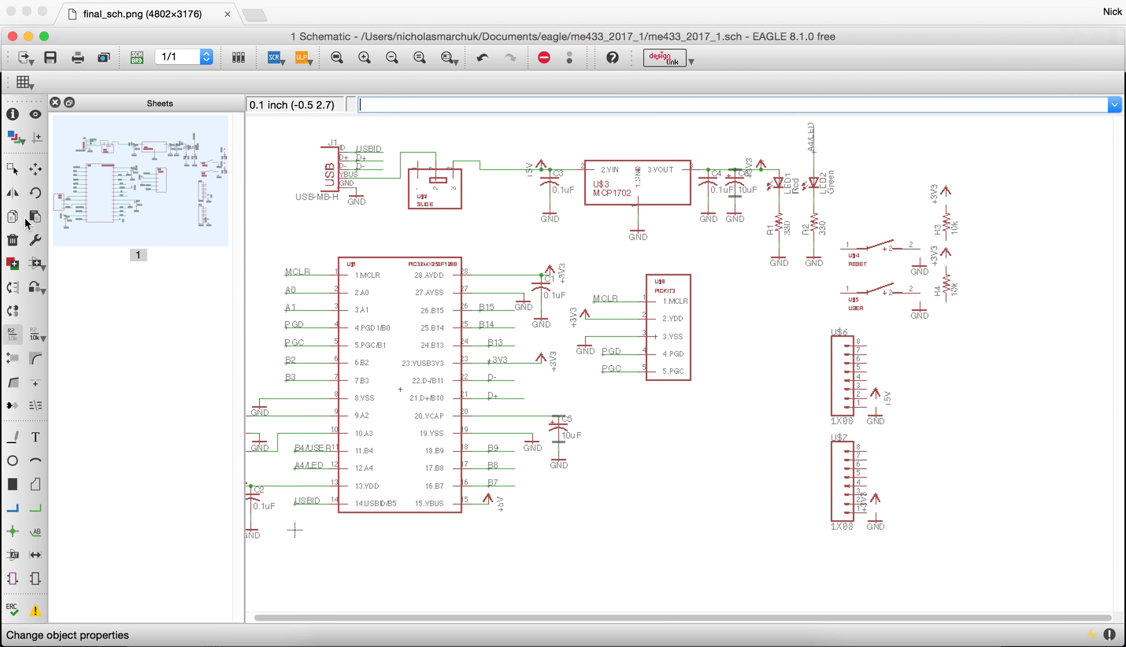
click(35, 170)
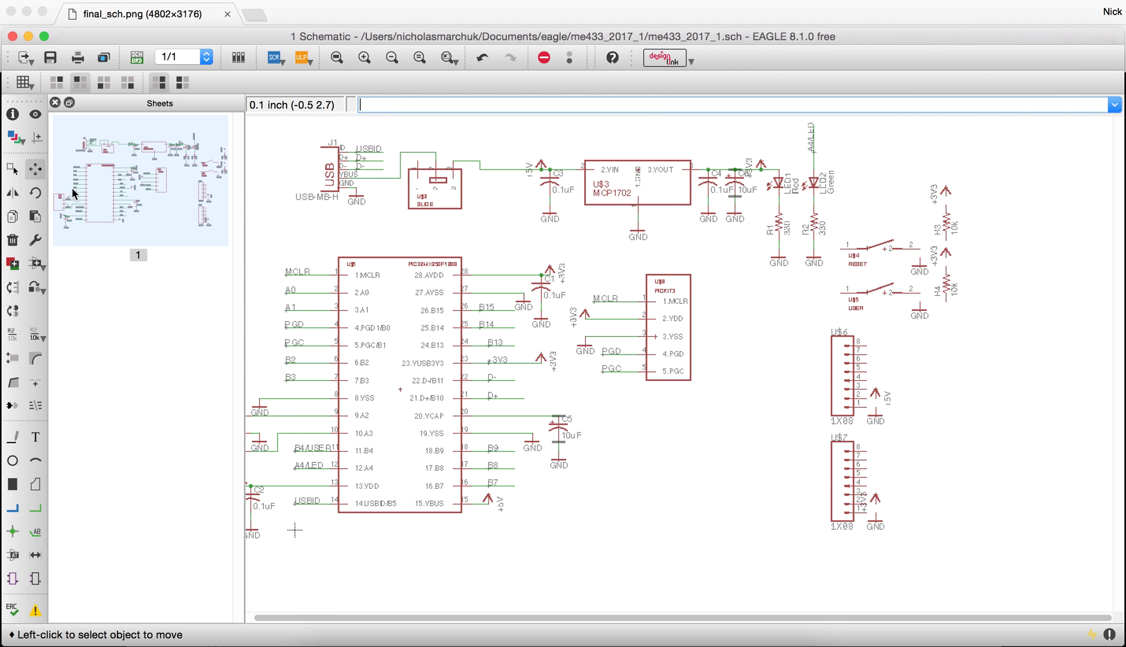
- Move the USER switch below PICKIT3, with R4 and its +3V3 supply beside it
click(888, 305)
click(676, 517)
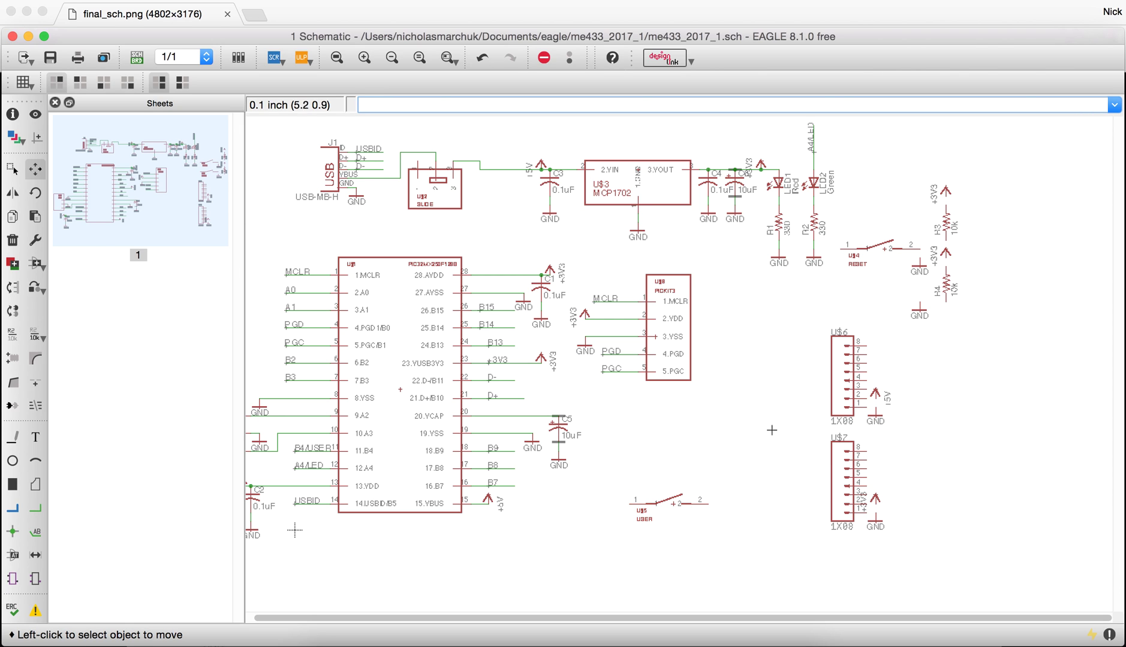
click(946, 286)
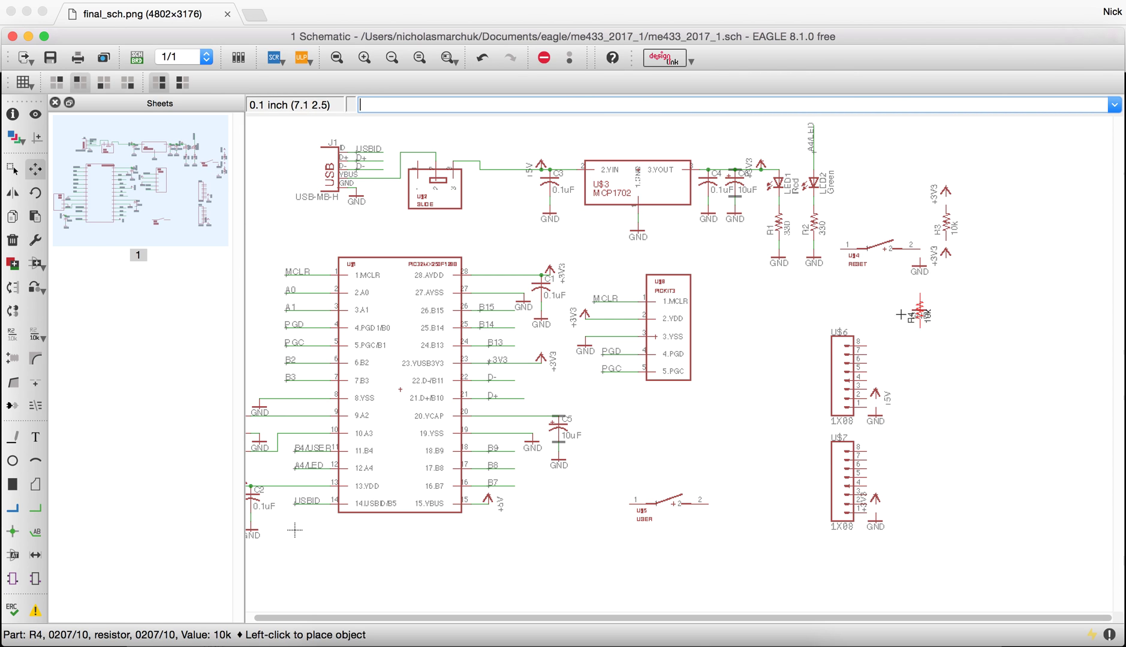
click(628, 478)
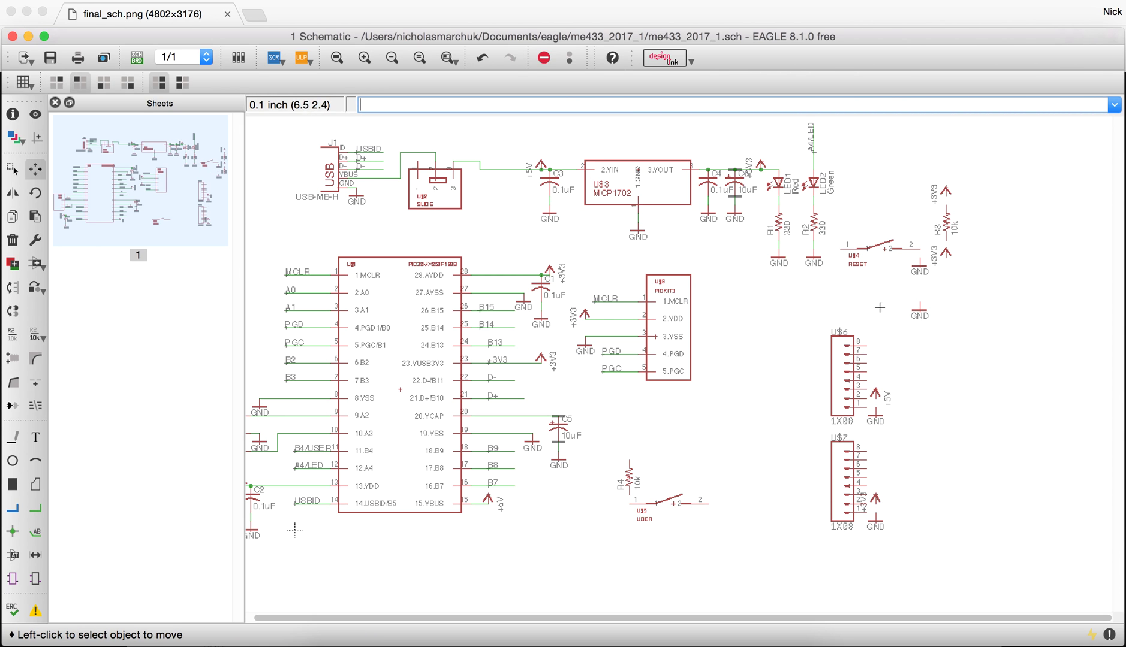
click(943, 253)
click(626, 447)
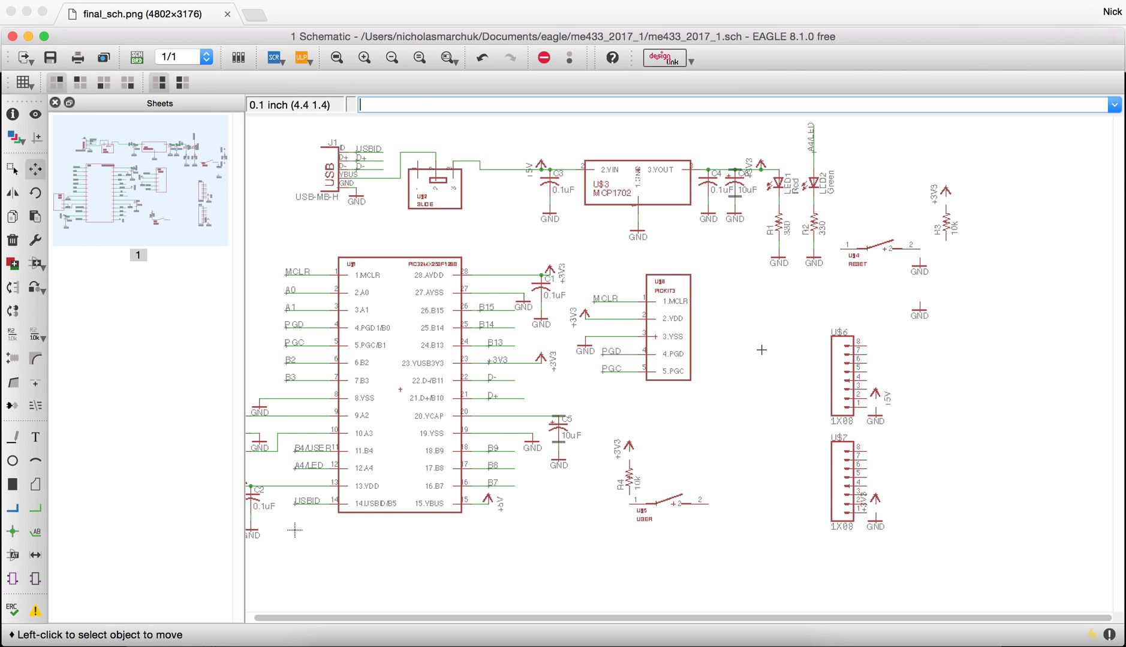
- Place R3 with its +3V3 supply, the RESET switch, and GND symbols at both switches
click(947, 224)
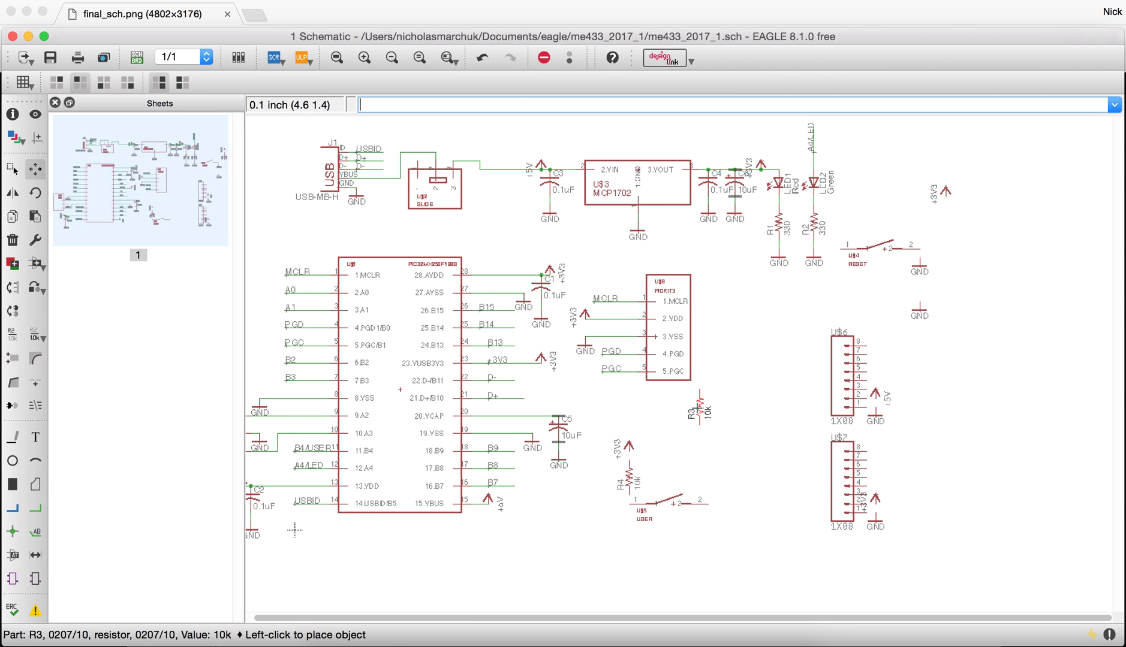
click(689, 436)
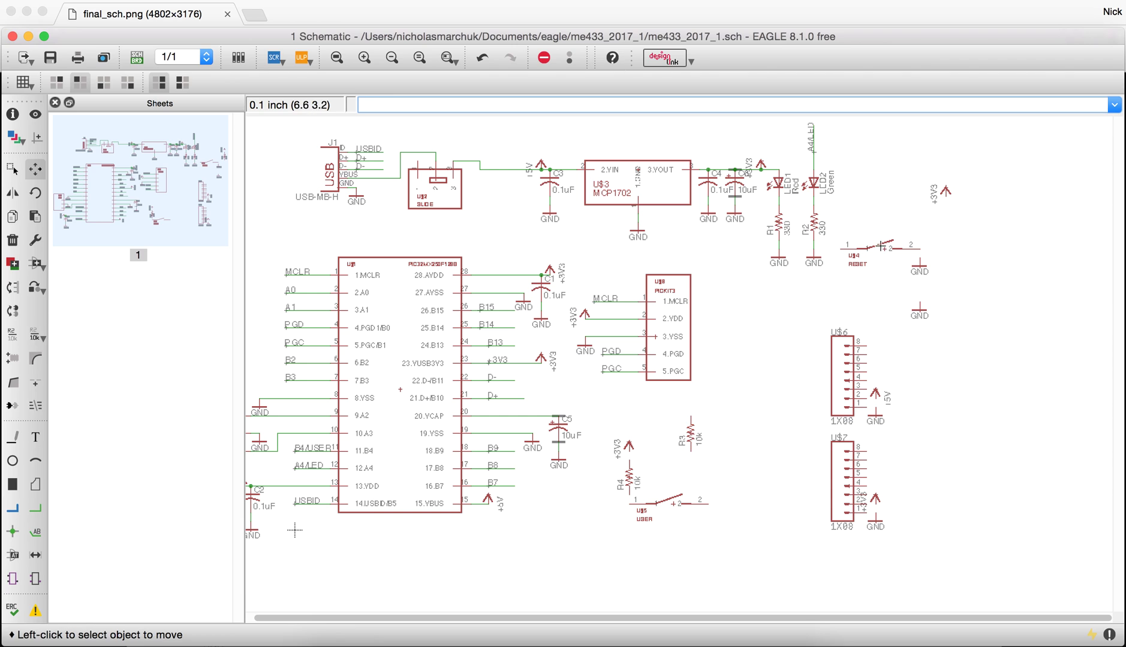
click(949, 189)
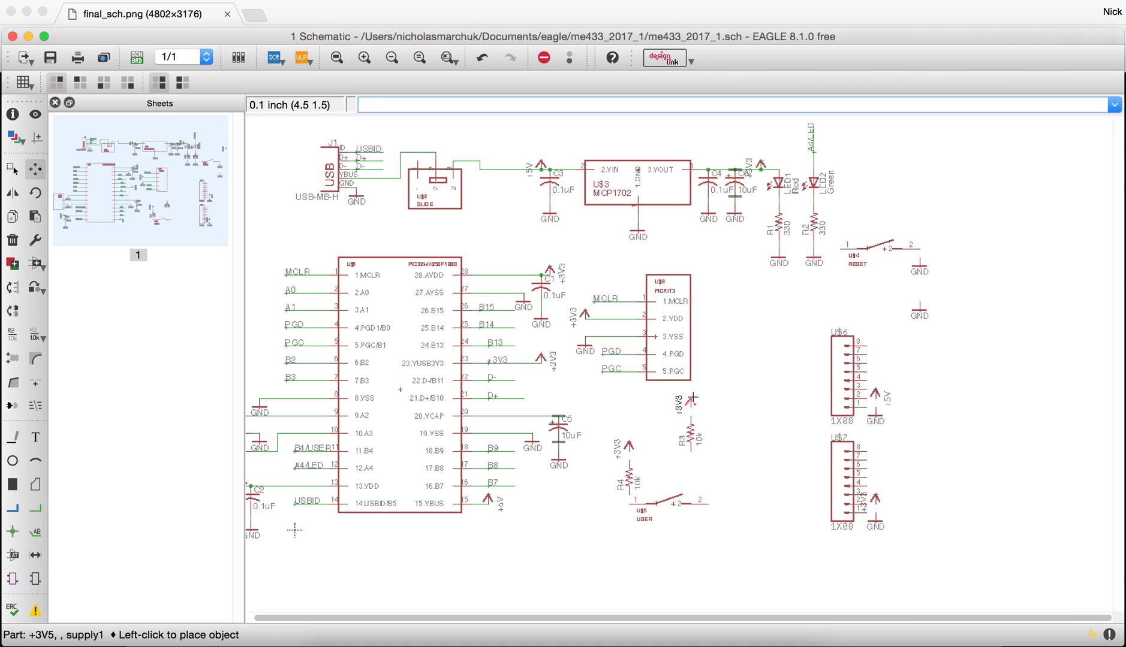
click(693, 398)
click(887, 248)
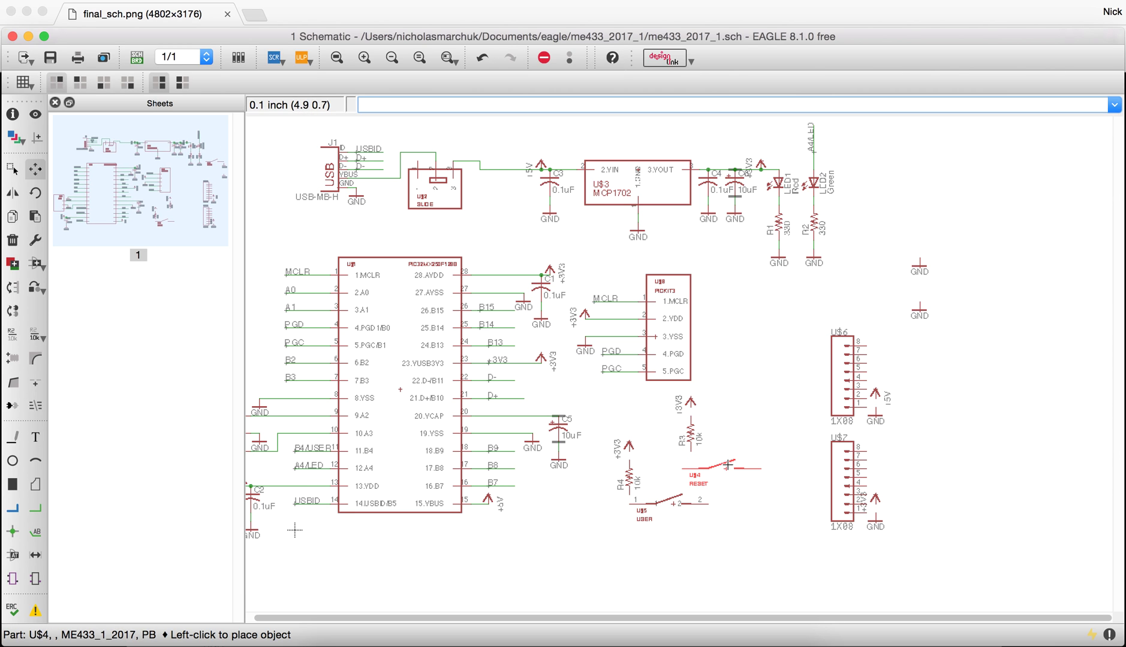
click(739, 459)
click(919, 277)
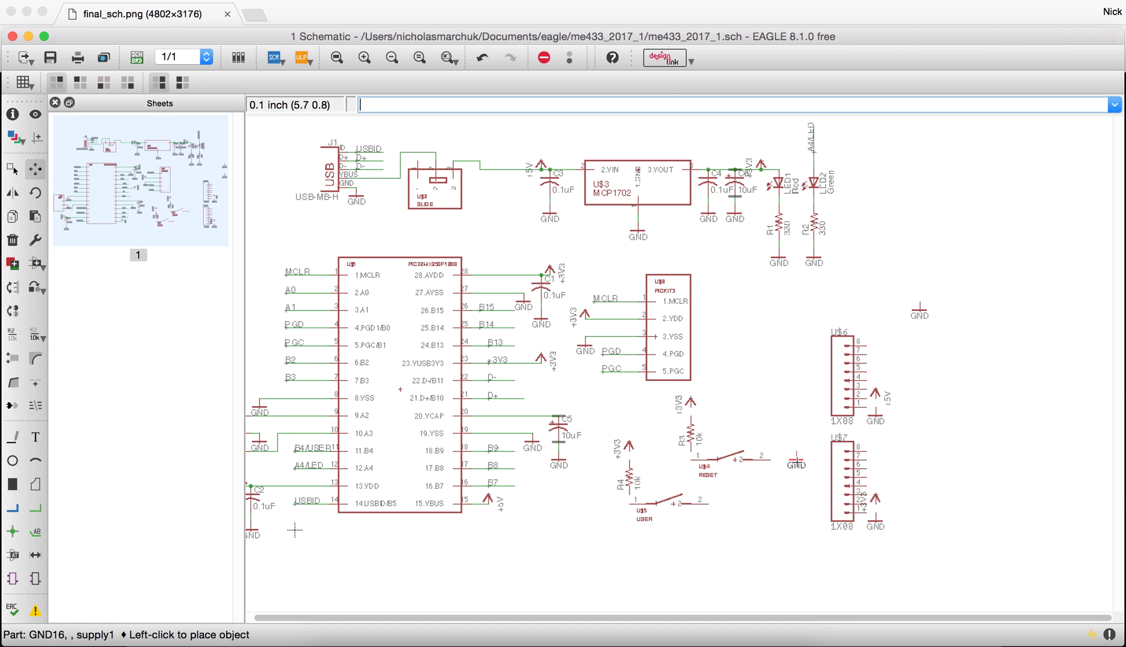
click(780, 469)
click(918, 316)
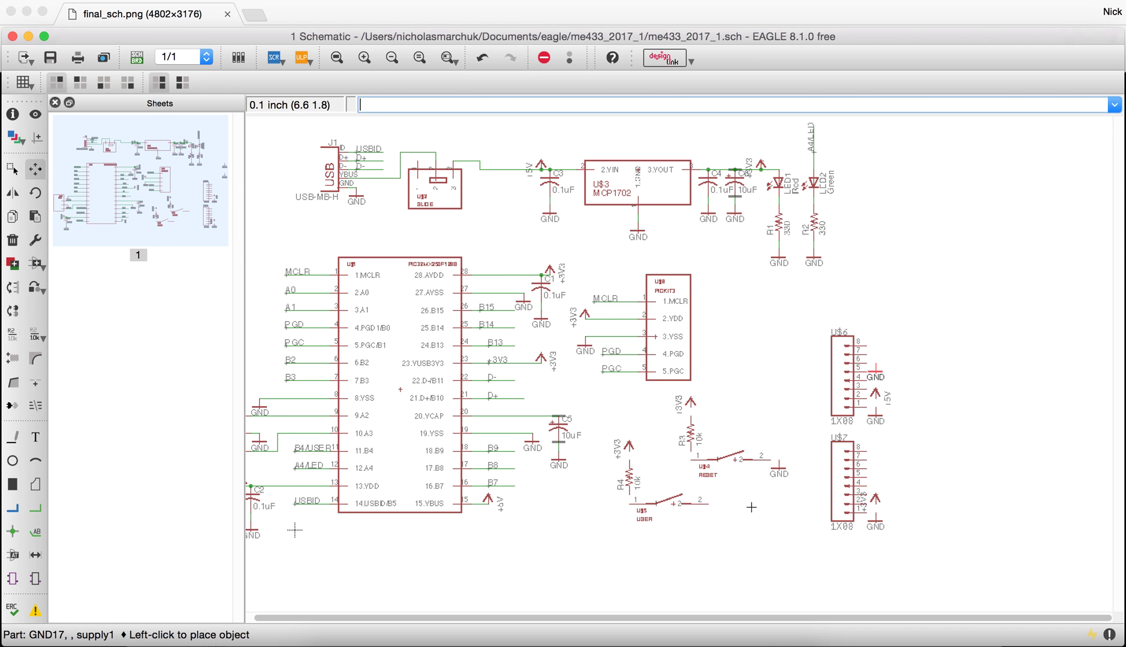
- Place ground by the USER switch and wire it through R4 to +3V3 and ground, with a stub
click(717, 506)
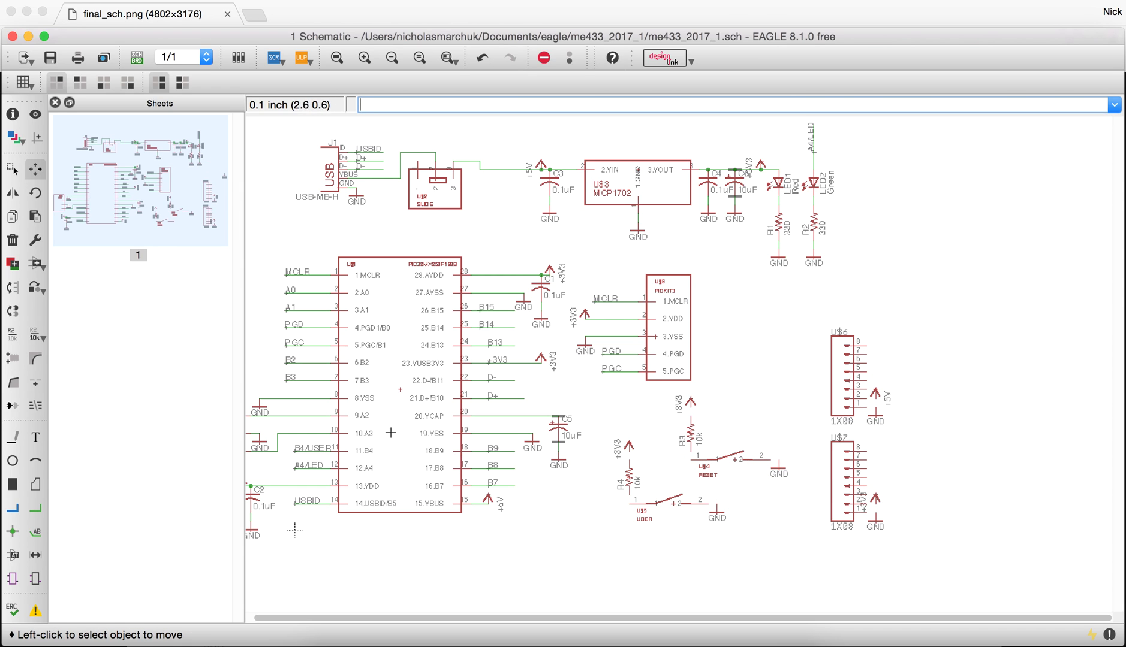
click(35, 509)
scroll(734, 559, down, 3)
scroll(734, 559, up, 5)
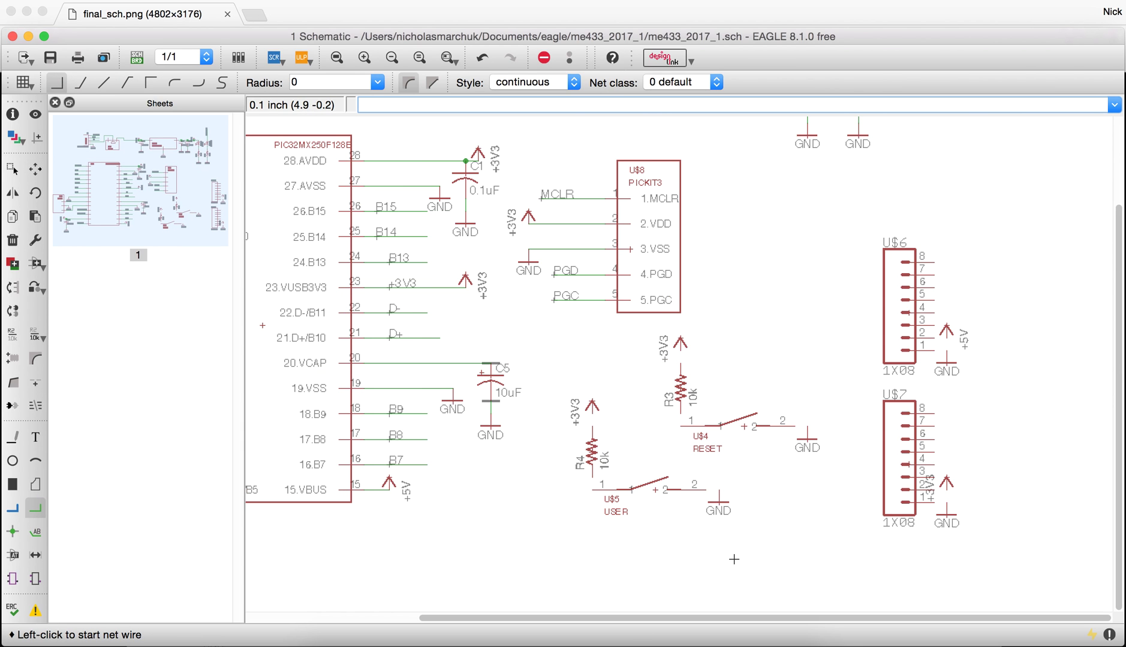
click(489, 439)
double_click(489, 416)
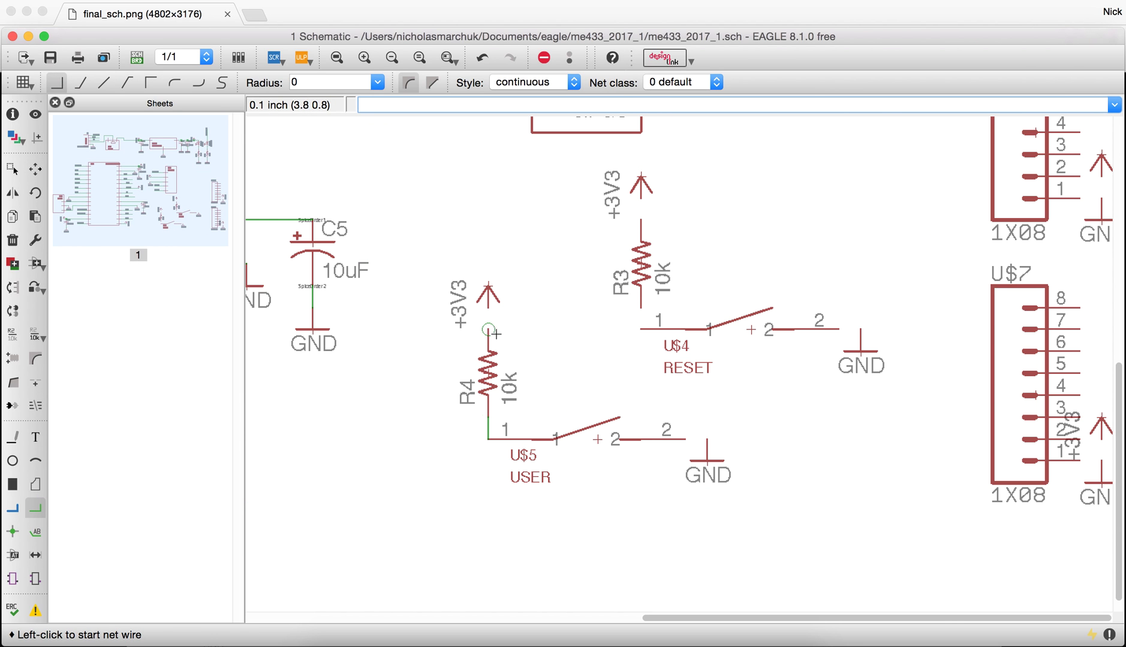
click(488, 307)
double_click(488, 329)
click(686, 439)
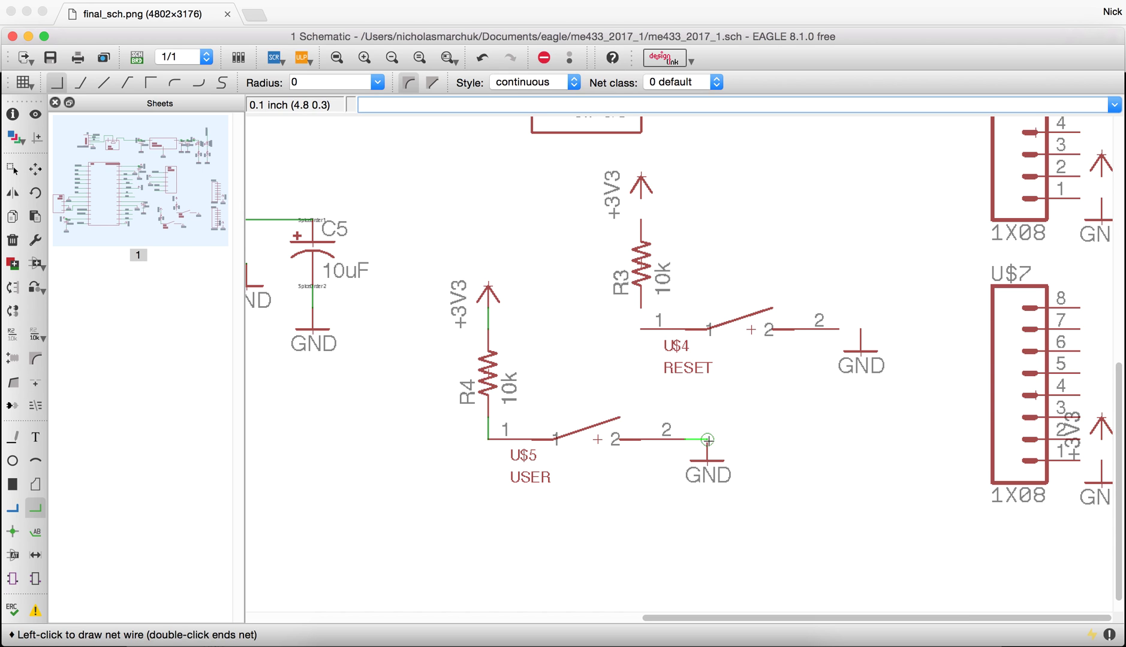
double_click(707, 439)
click(488, 439)
double_click(393, 443)
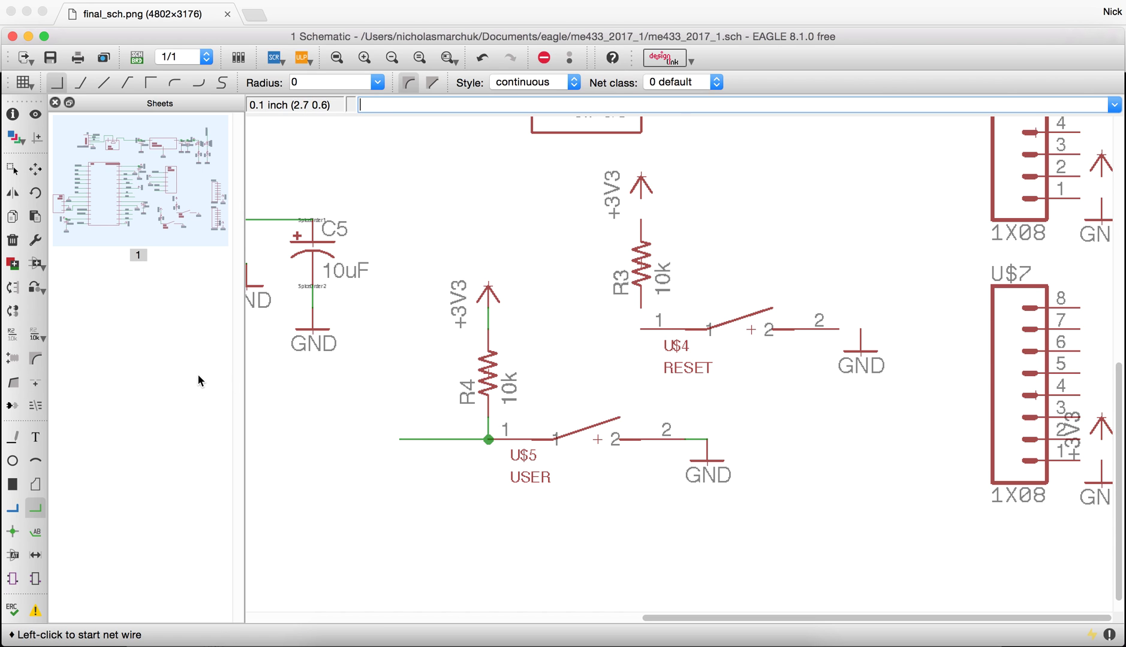
- Label the USER switch net and rename it B4/USER, confirming the connection
click(36, 532)
click(397, 441)
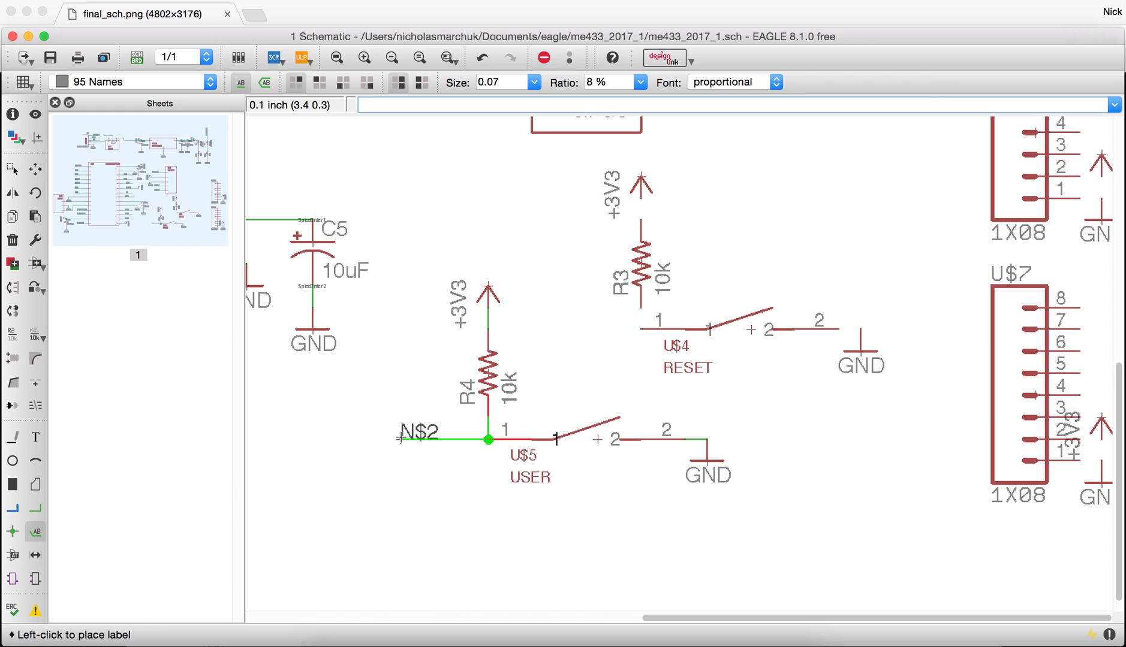
click(400, 439)
click(12, 334)
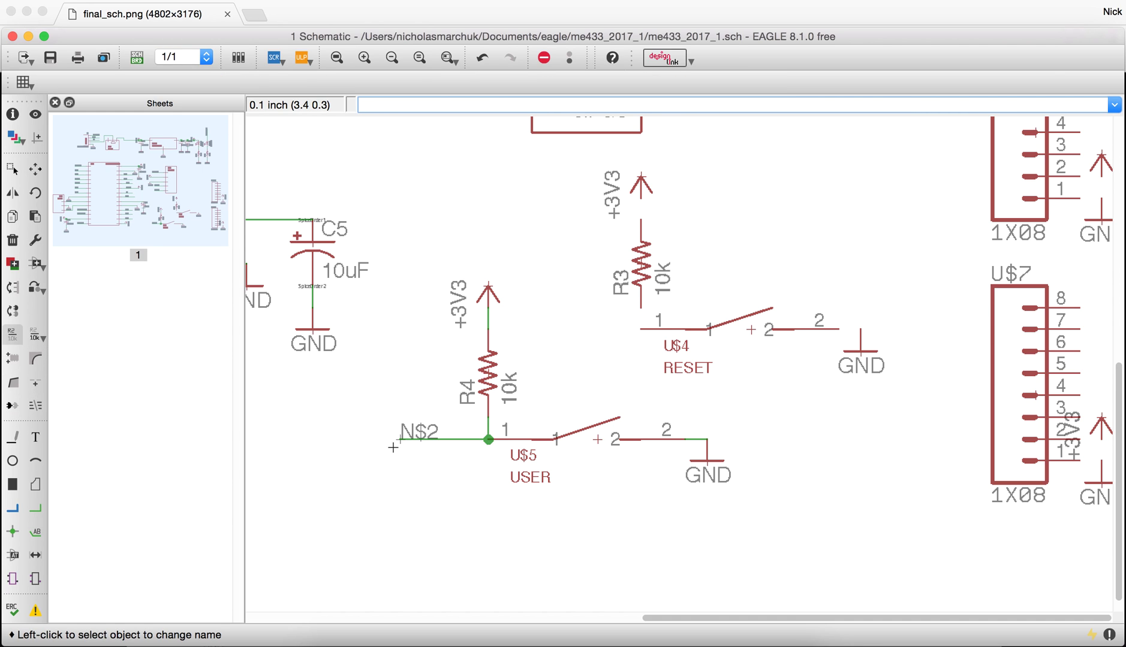
click(410, 443)
text(B4)
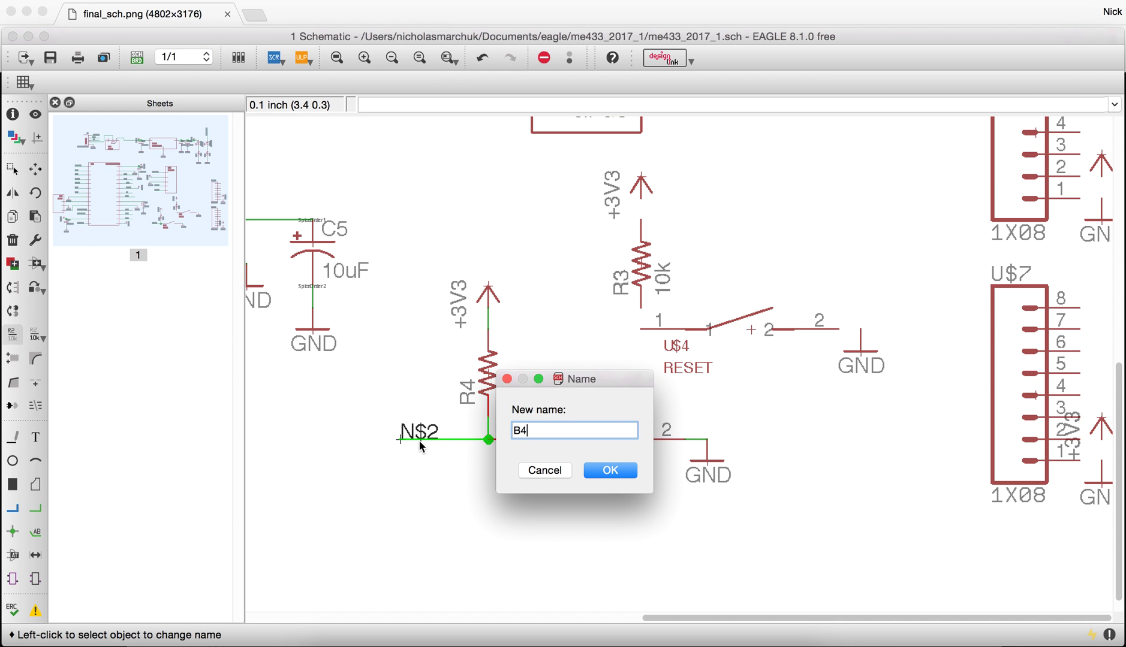
text(/USER)
key(Return)
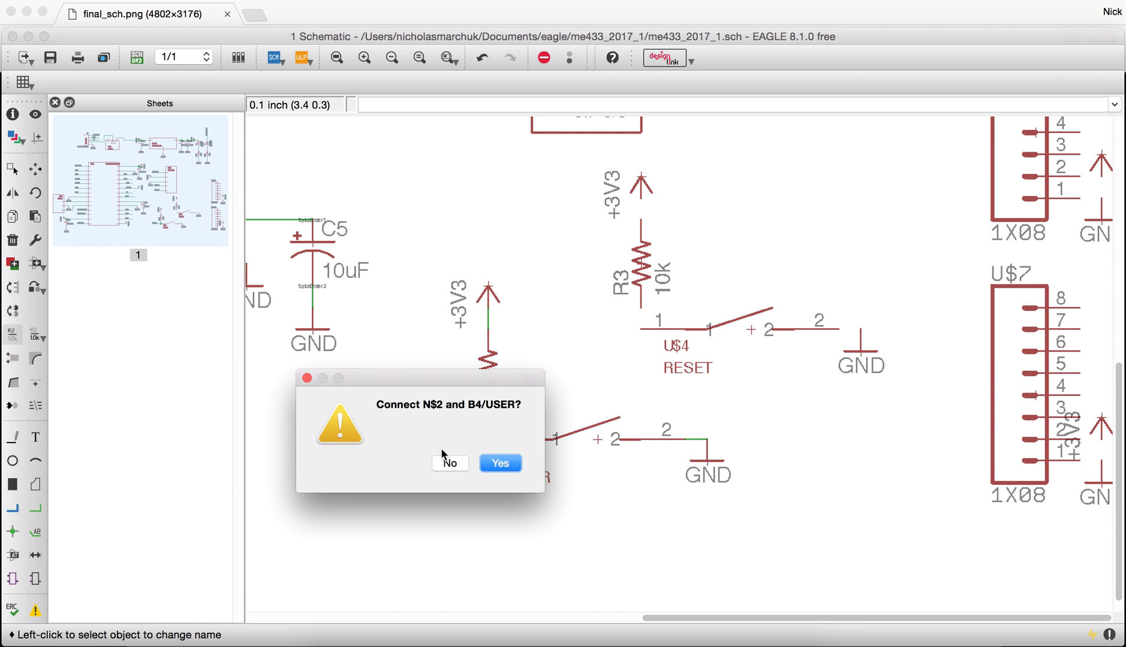
click(498, 463)
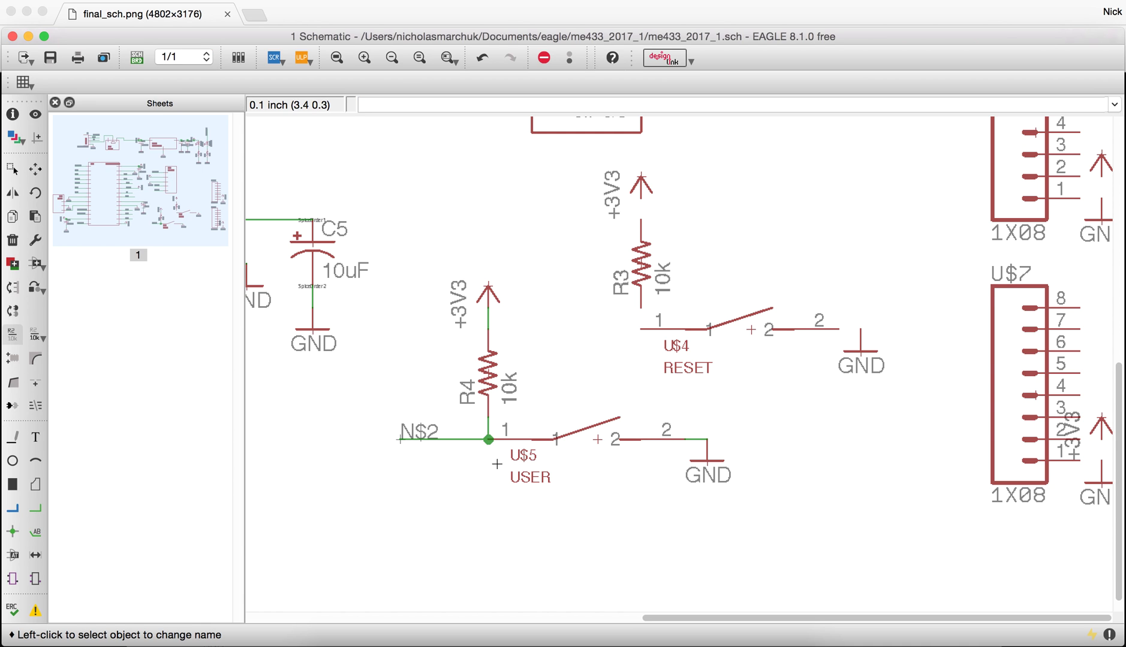
- Wire the RESET switch to ground and through R3 to +3V3, with a stub left of R3
click(36, 509)
click(857, 330)
click(840, 329)
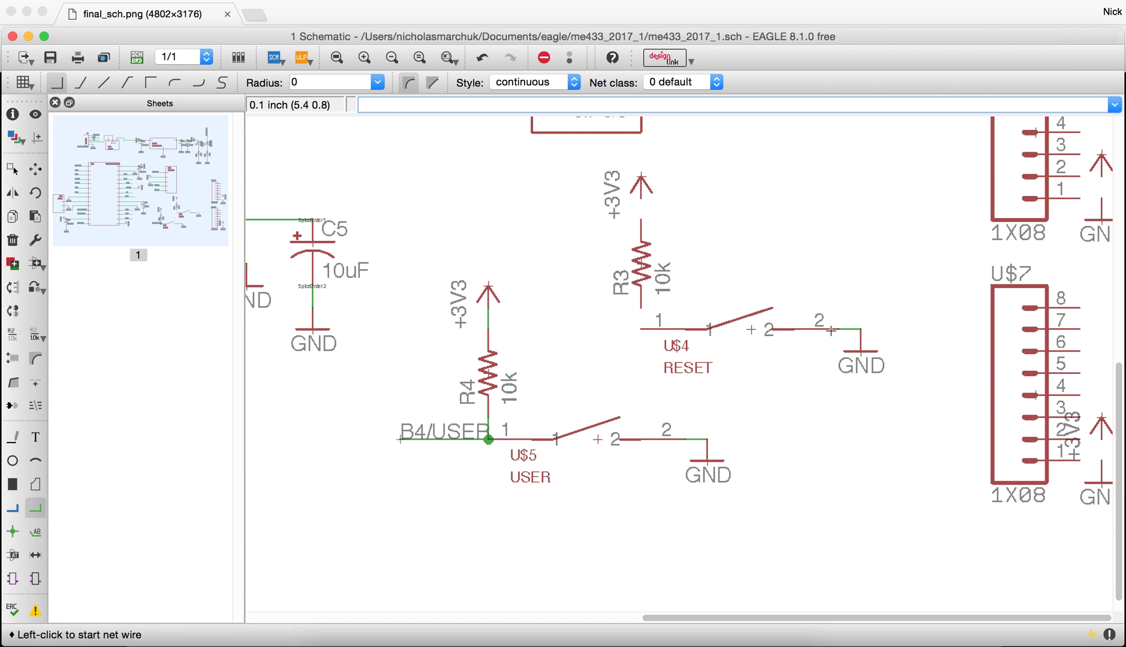
click(642, 329)
click(641, 309)
click(641, 220)
click(642, 198)
click(642, 329)
double_click(537, 334)
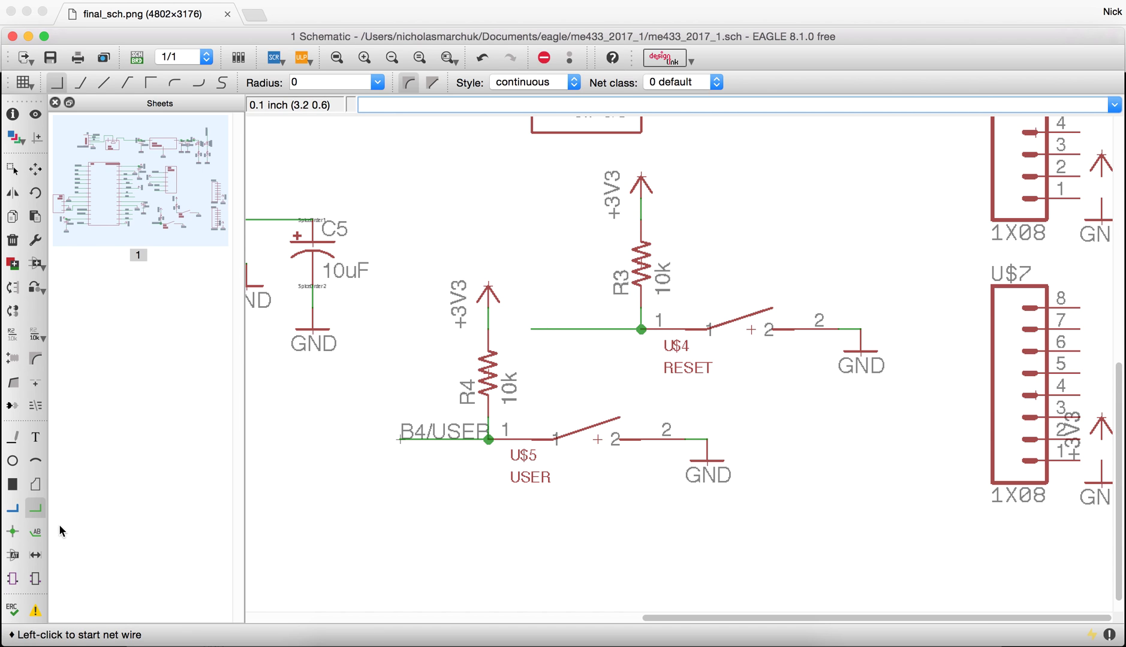
- Label the RESET net, rename it MCLR, and save the schematic
click(35, 532)
click(538, 329)
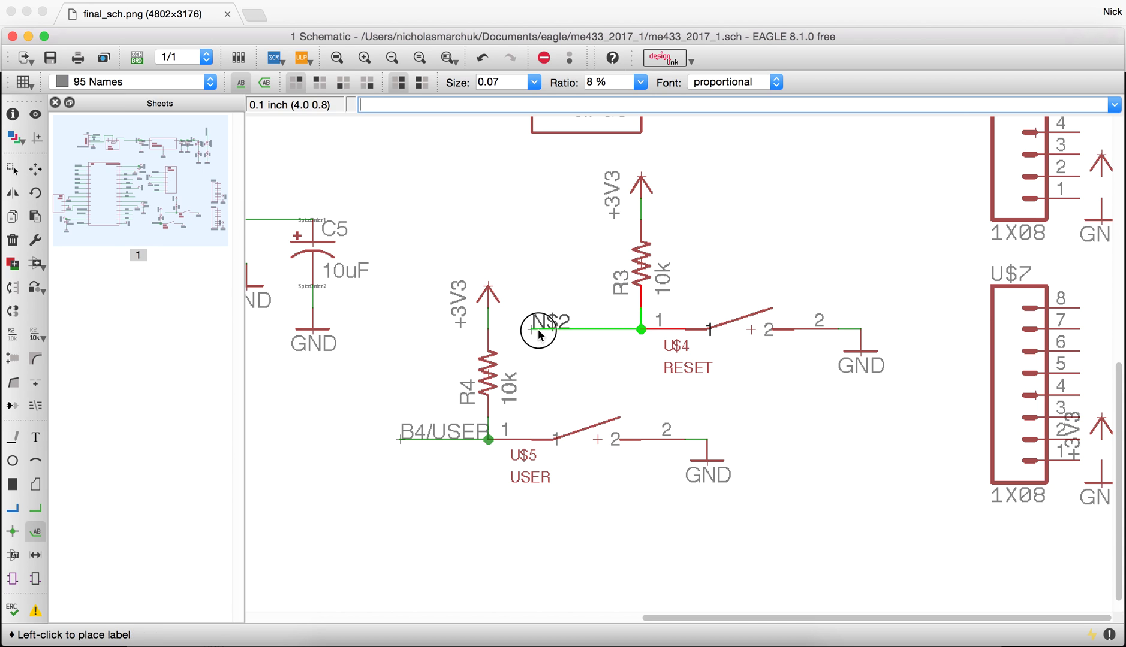
click(539, 330)
click(12, 334)
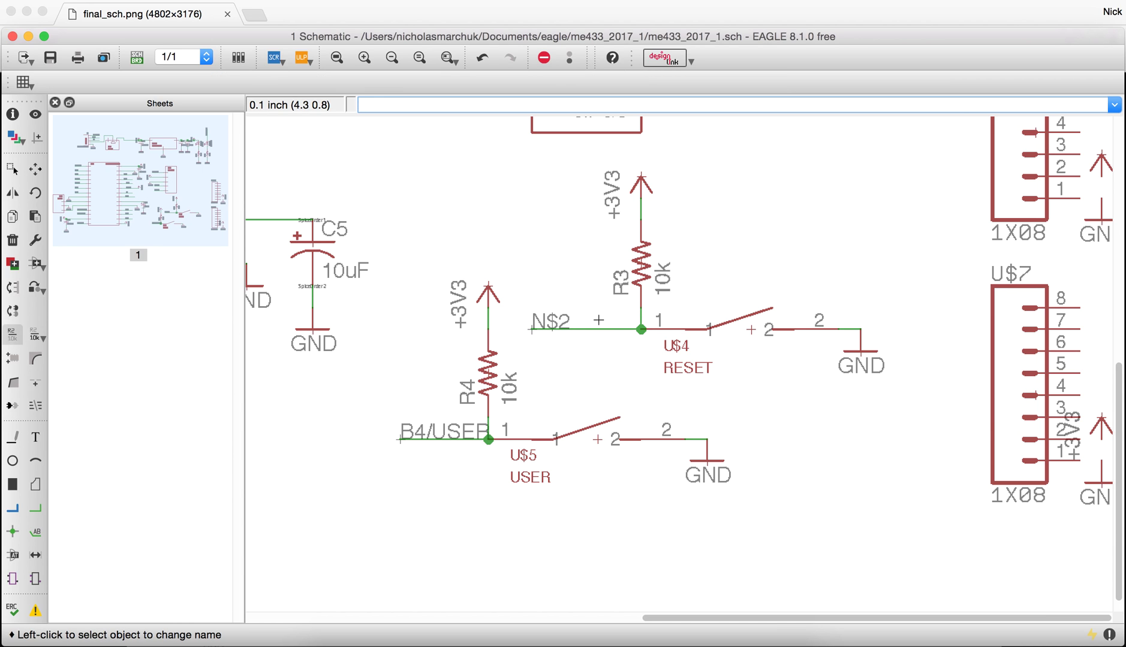
click(533, 329)
text(MC)
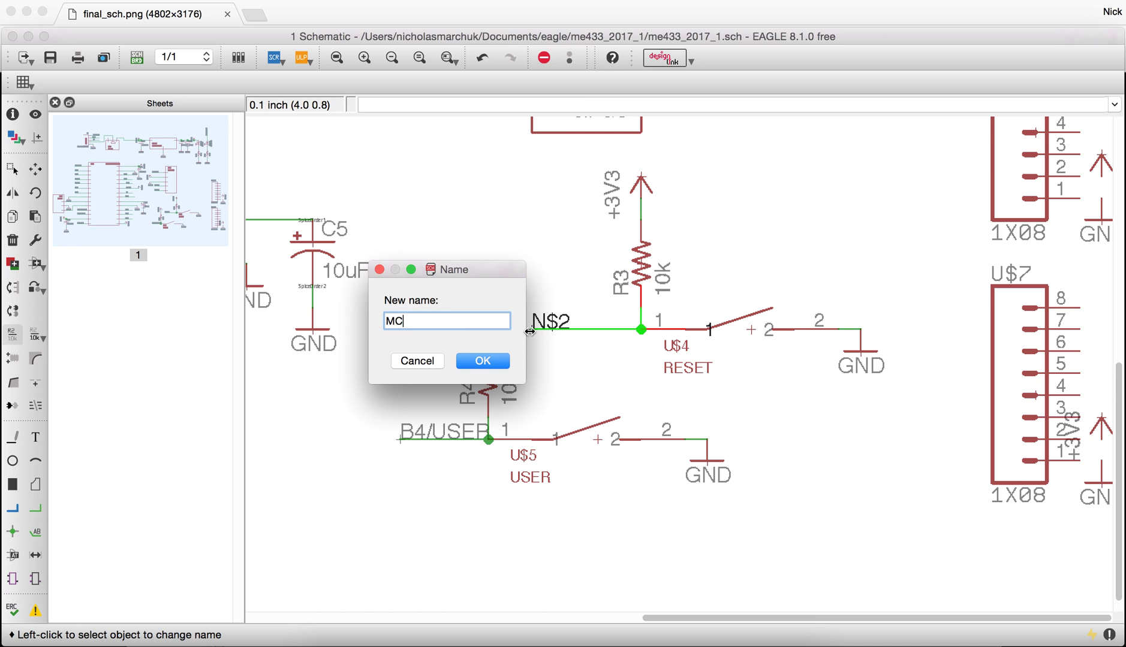
text(LR)
key(Return)
click(597, 352)
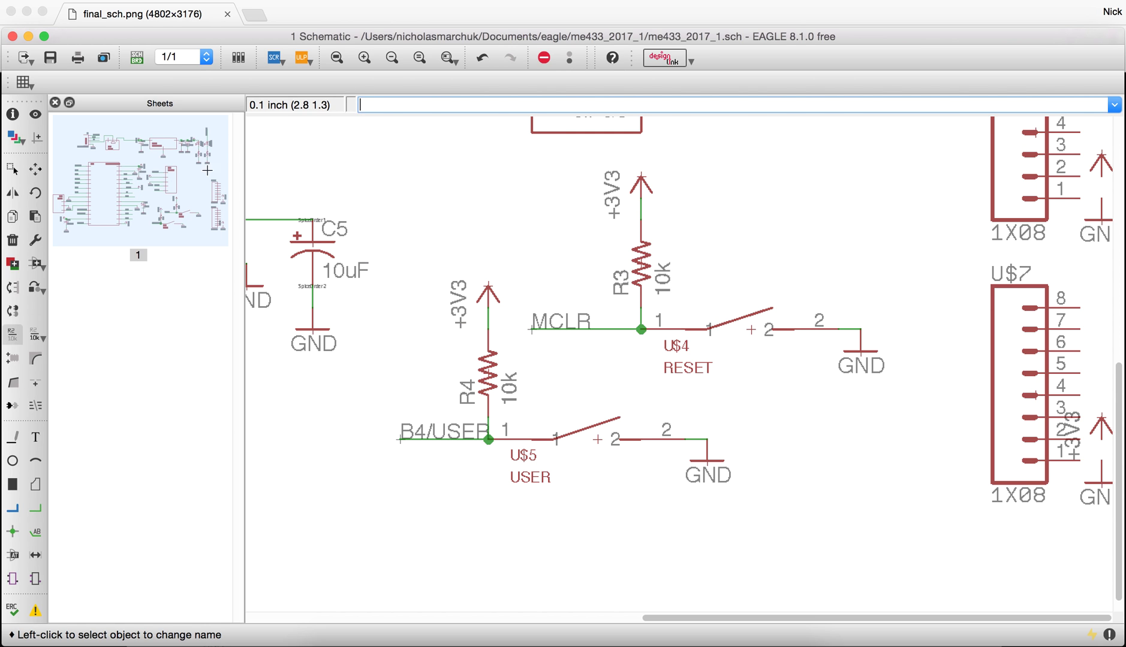
click(50, 58)
scroll(599, 407, down, 5)
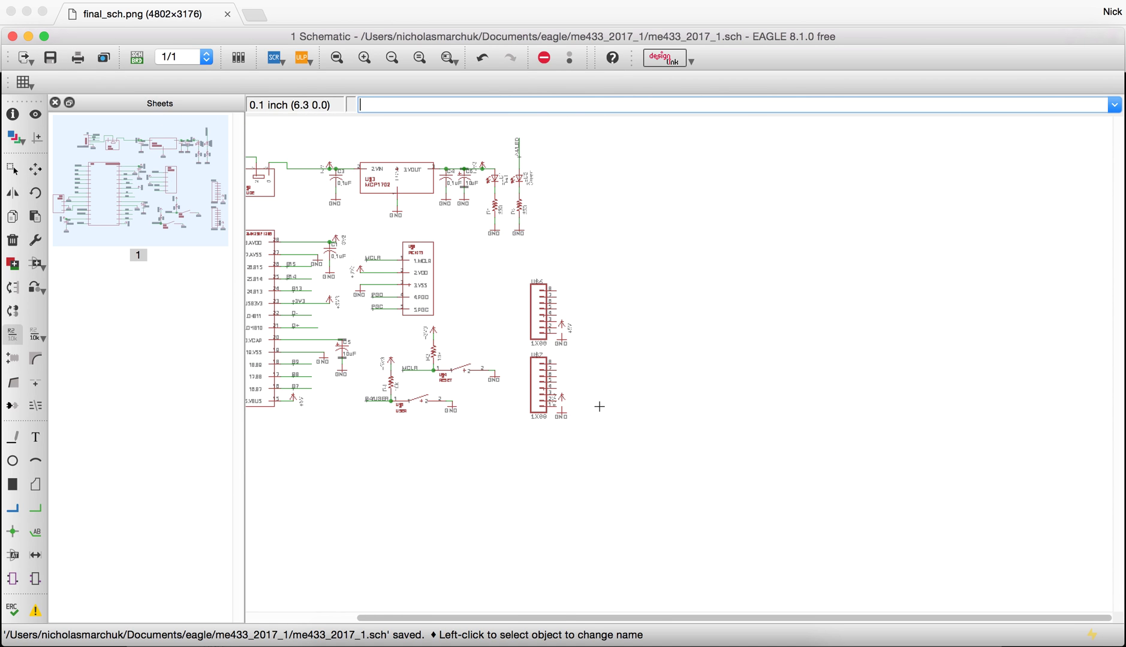
- Draw net stubs to the right from U$6 pins 8, 7, 6 and 5
scroll(599, 407, down, 2)
scroll(279, 402, up, 4)
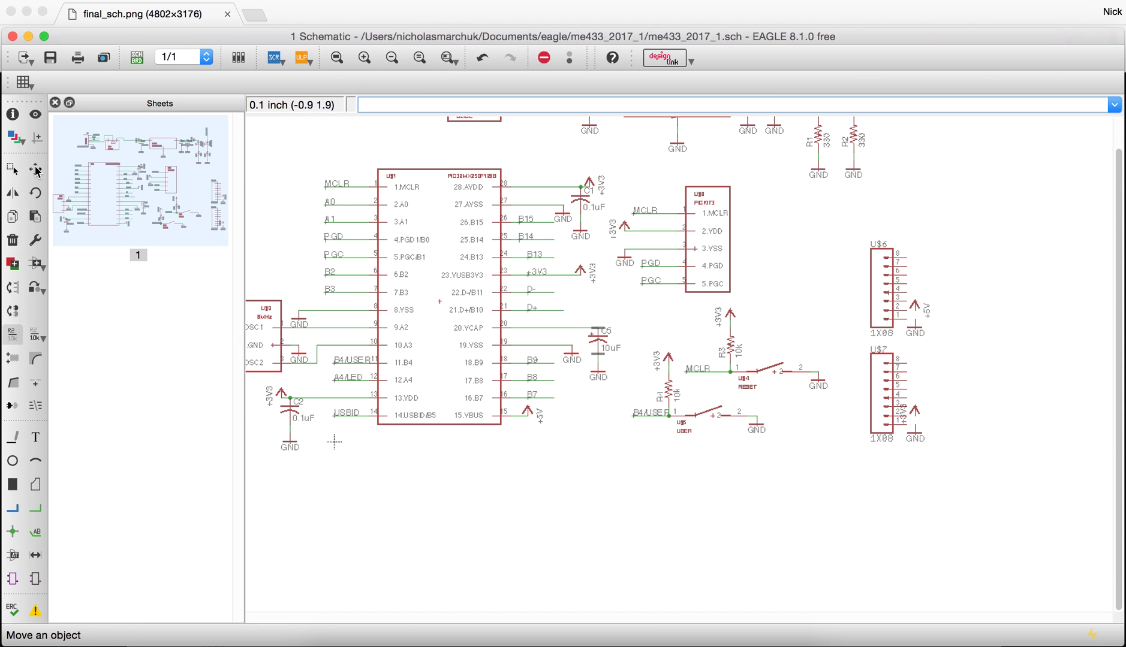
click(35, 508)
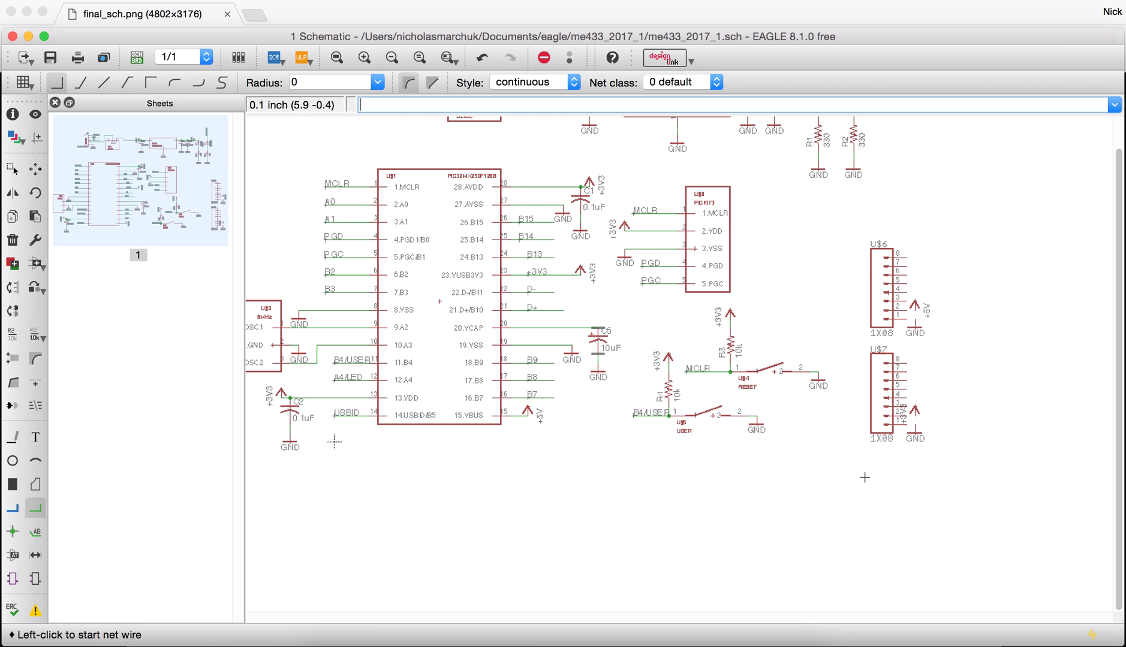
scroll(965, 403, down, 2)
scroll(989, 378, up, 5)
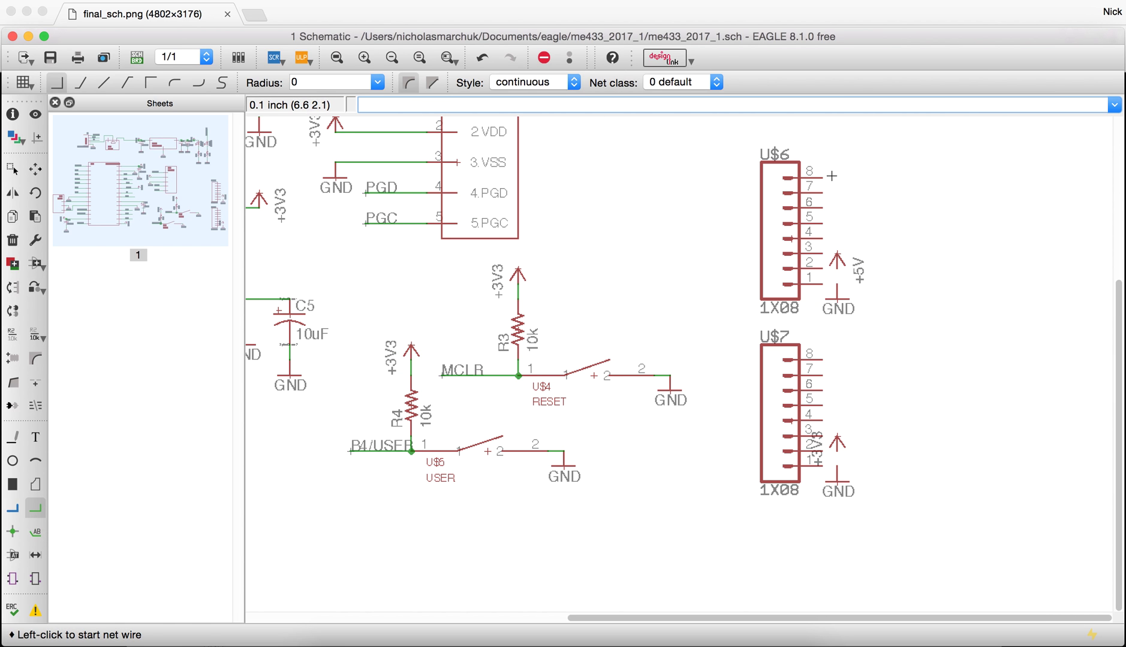
click(832, 175)
double_click(929, 178)
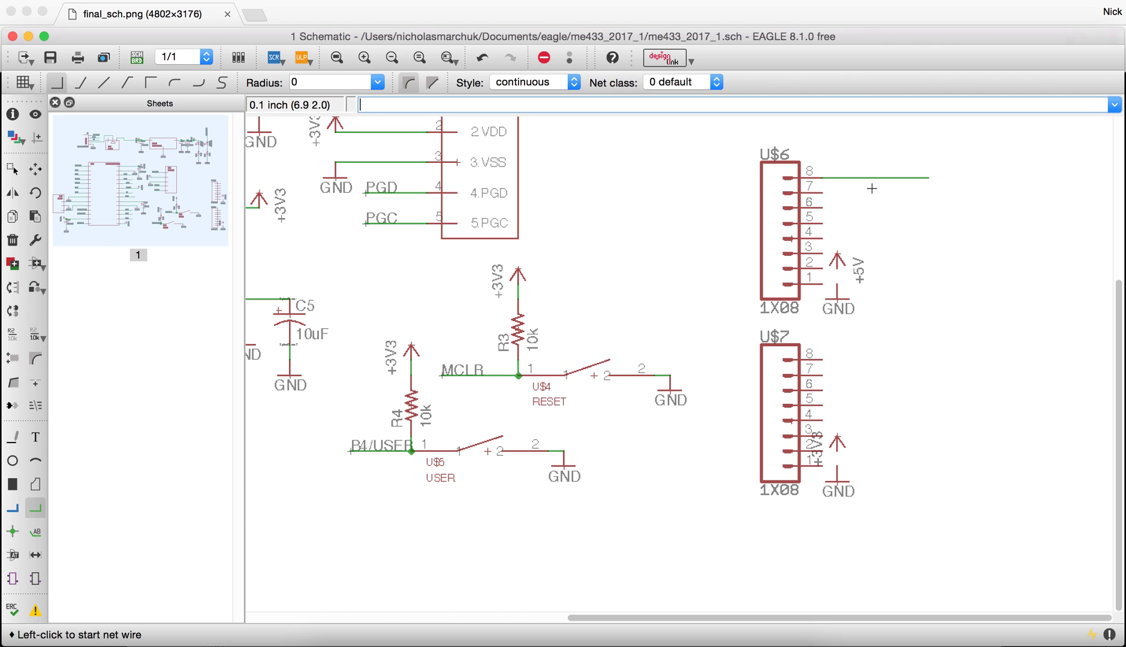
click(821, 192)
double_click(929, 193)
click(822, 208)
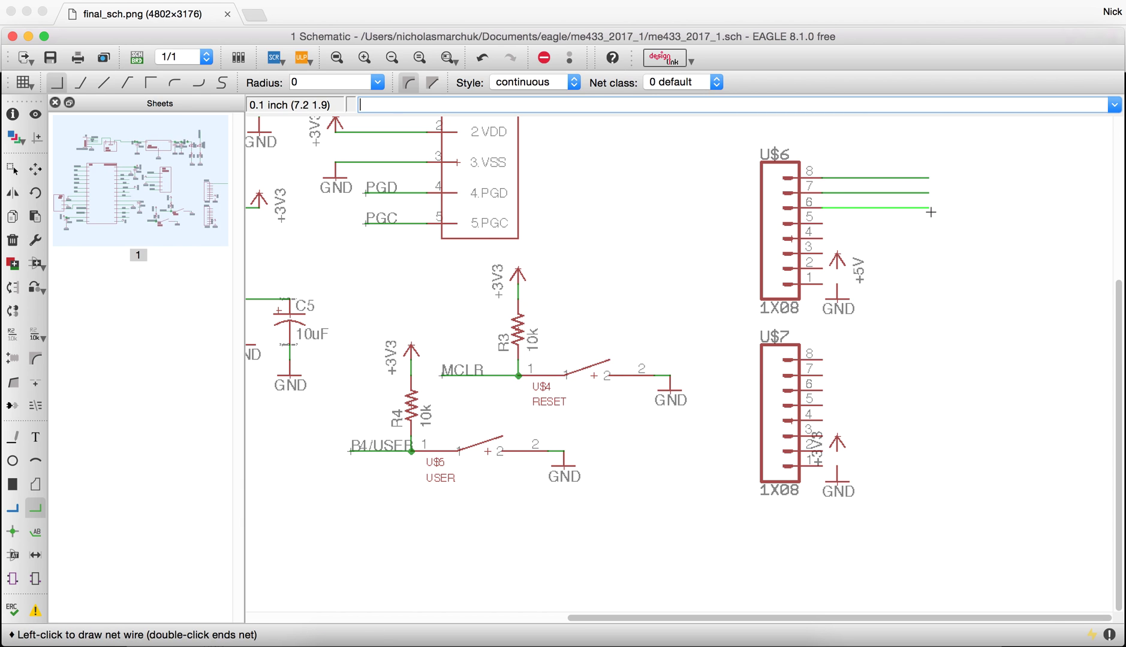
double_click(930, 208)
click(822, 224)
click(928, 224)
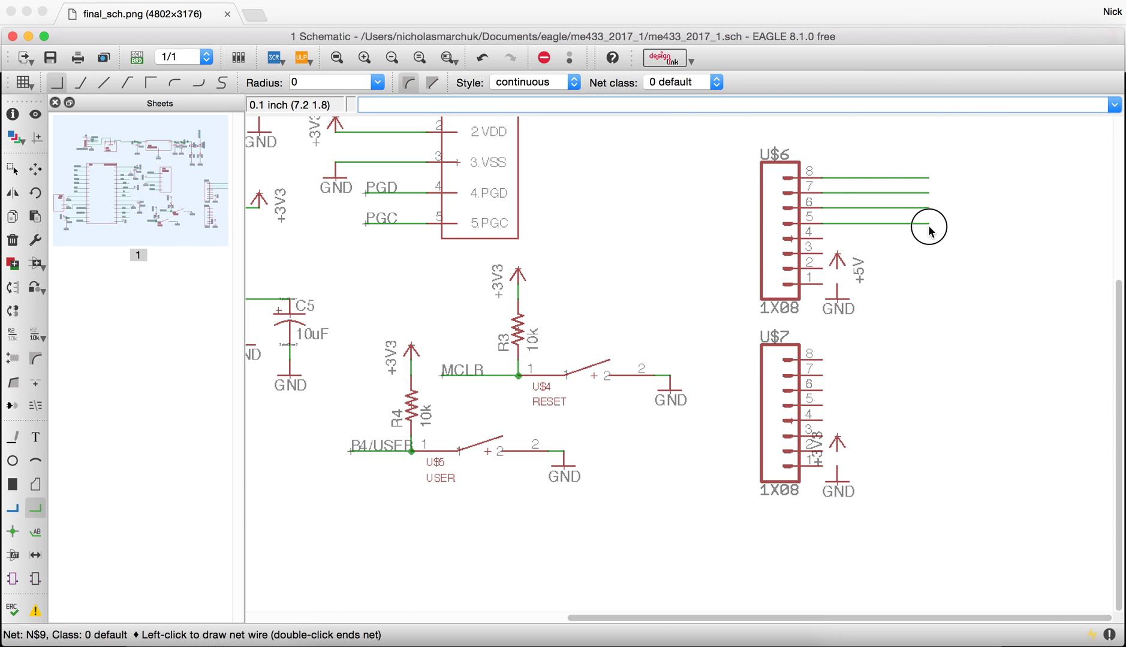
click(929, 226)
- Add stubs on U$6 pins 4 and 3 and connect pin 2 to +5V
click(822, 239)
double_click(926, 242)
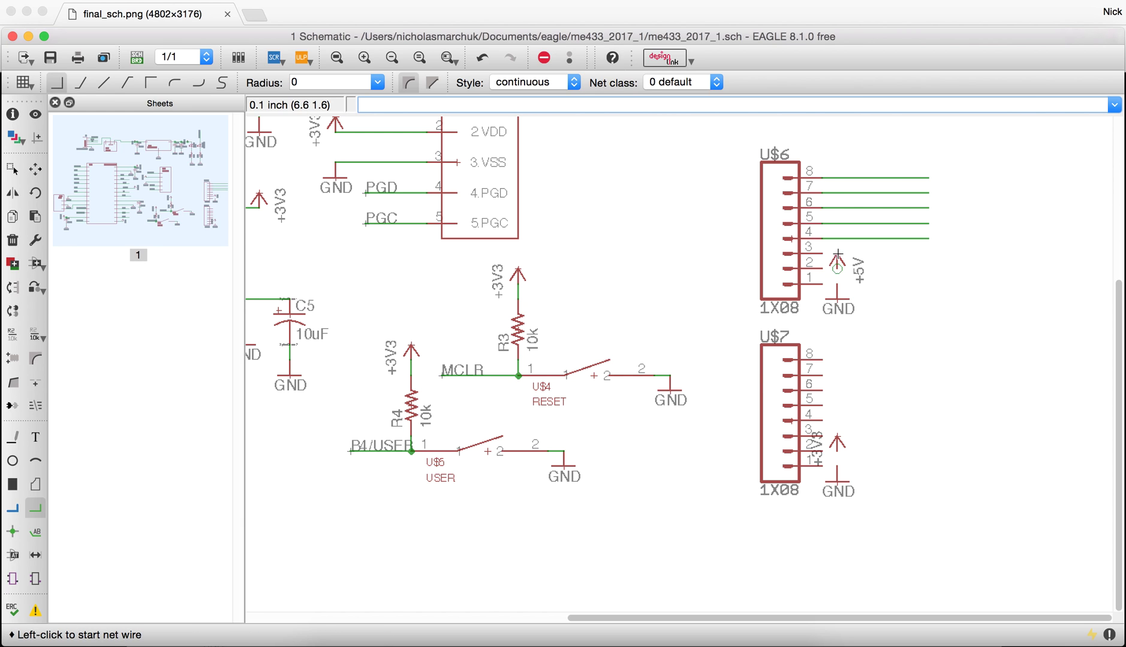
click(821, 253)
double_click(925, 251)
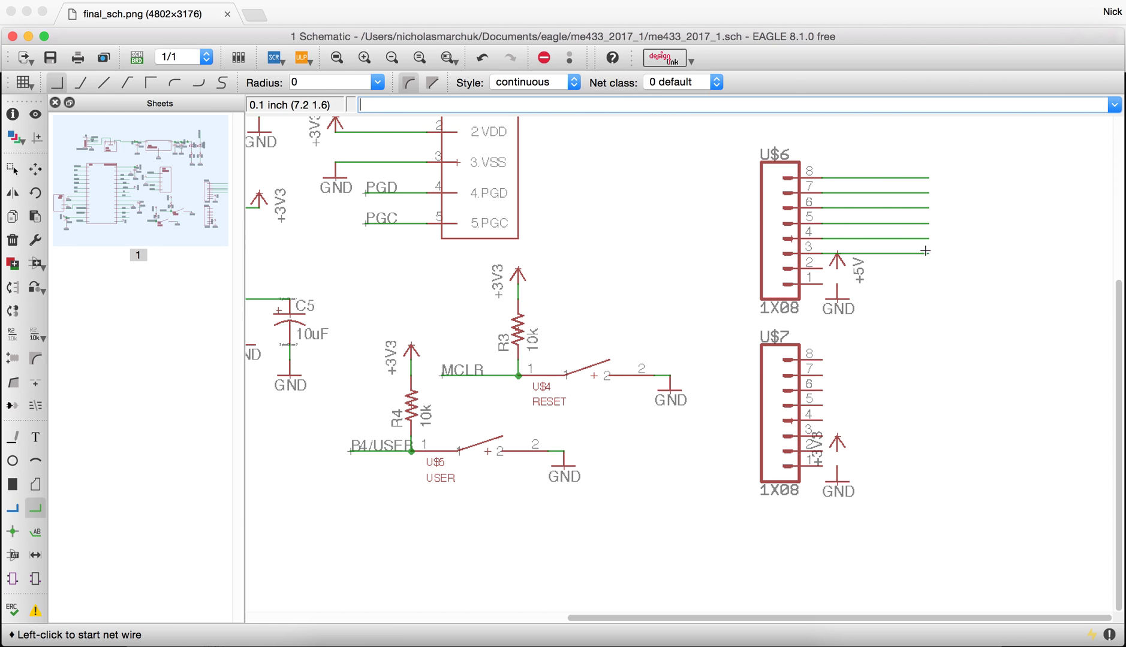
click(822, 268)
double_click(837, 268)
click(822, 284)
- Draw net stubs to the right from U$7 pins 8, 7, 6 and 5
click(823, 360)
double_click(930, 359)
click(824, 376)
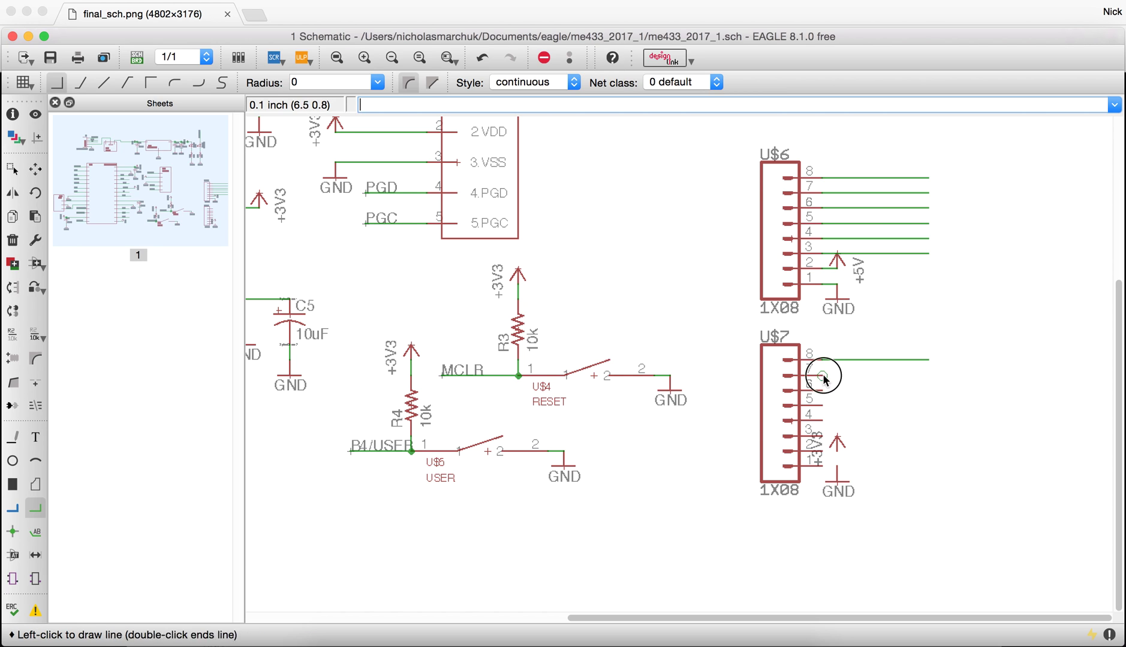
double_click(930, 376)
click(823, 391)
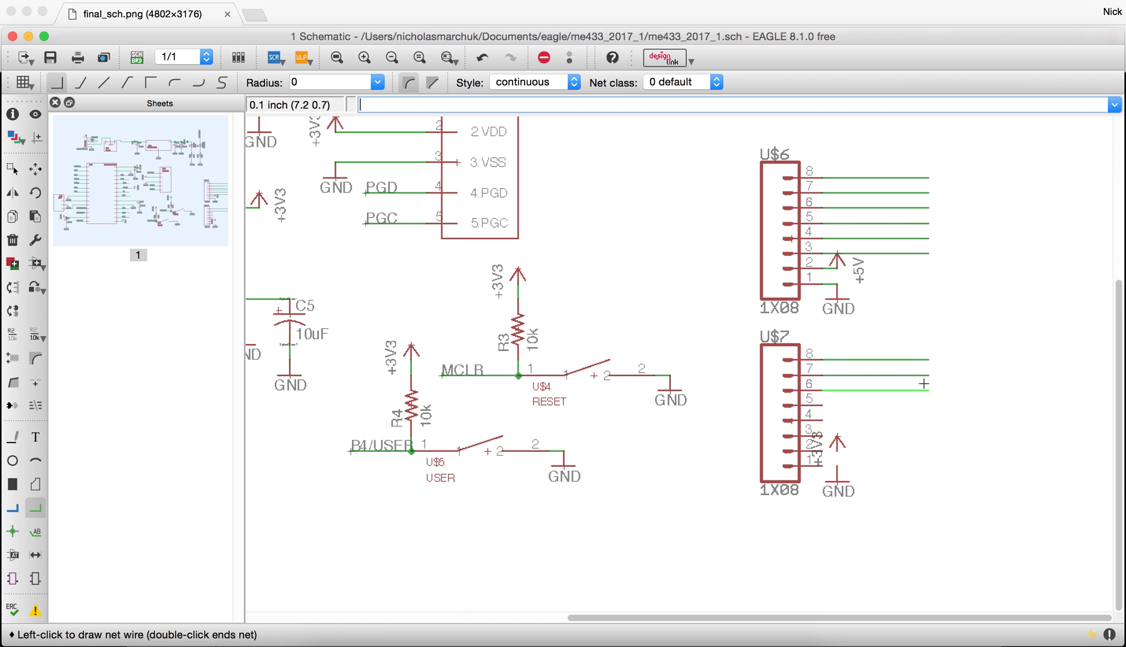
double_click(924, 385)
click(825, 408)
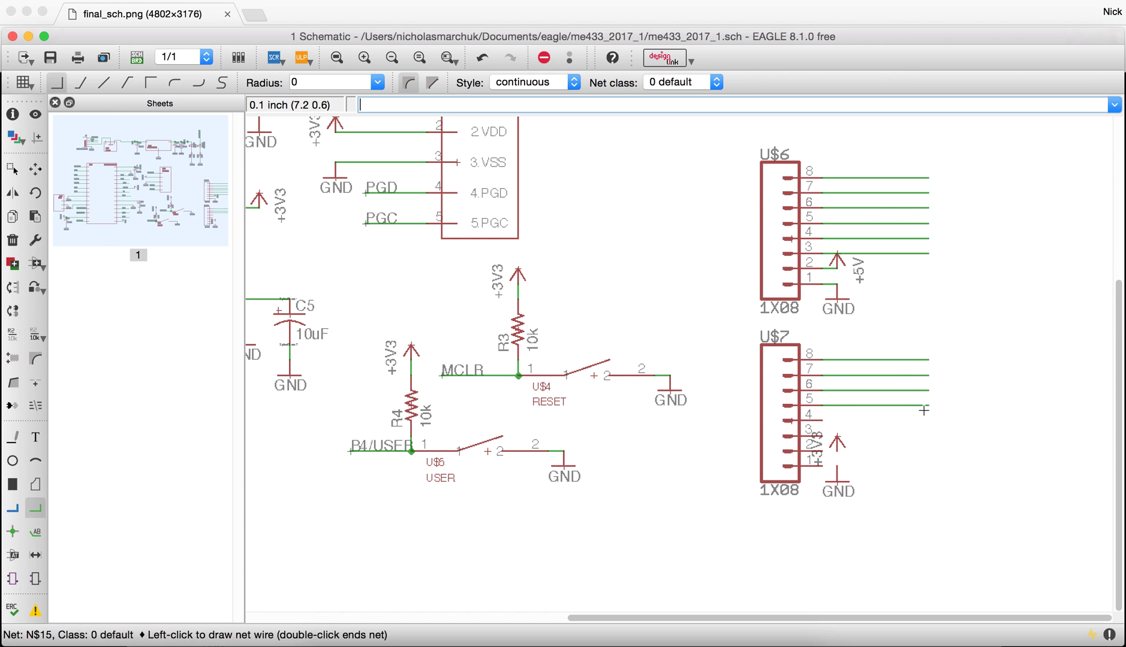
double_click(929, 406)
- Add stubs on U$7 pins 4 and 3, connect pin 2 to +3V3 and pin 1 to ground
click(827, 423)
double_click(930, 420)
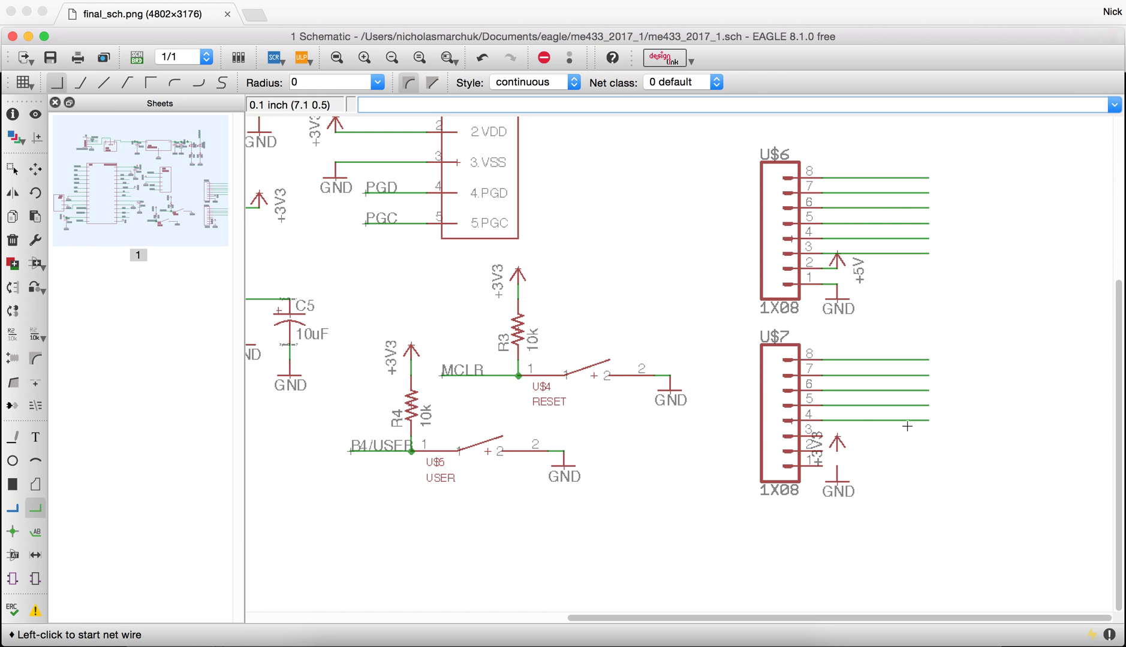
click(828, 437)
double_click(929, 435)
click(826, 452)
click(837, 451)
click(826, 467)
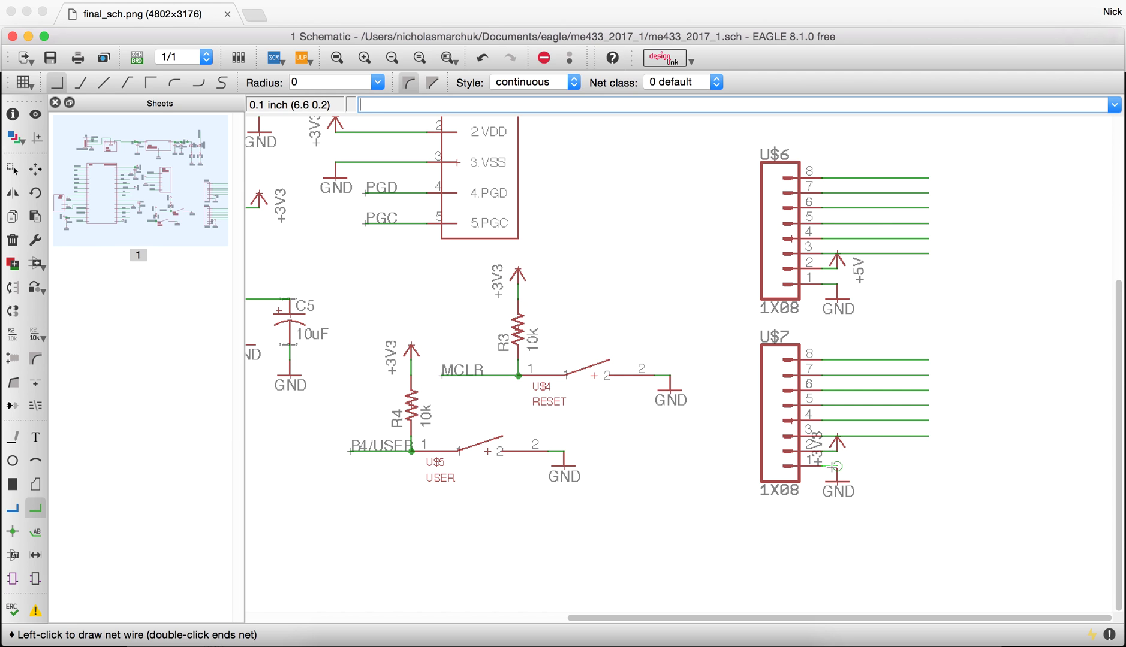
click(837, 467)
- Move the +5V and +3V3 supply symbols right of U$6 and U$7 so pin 2 wires run straight
click(36, 169)
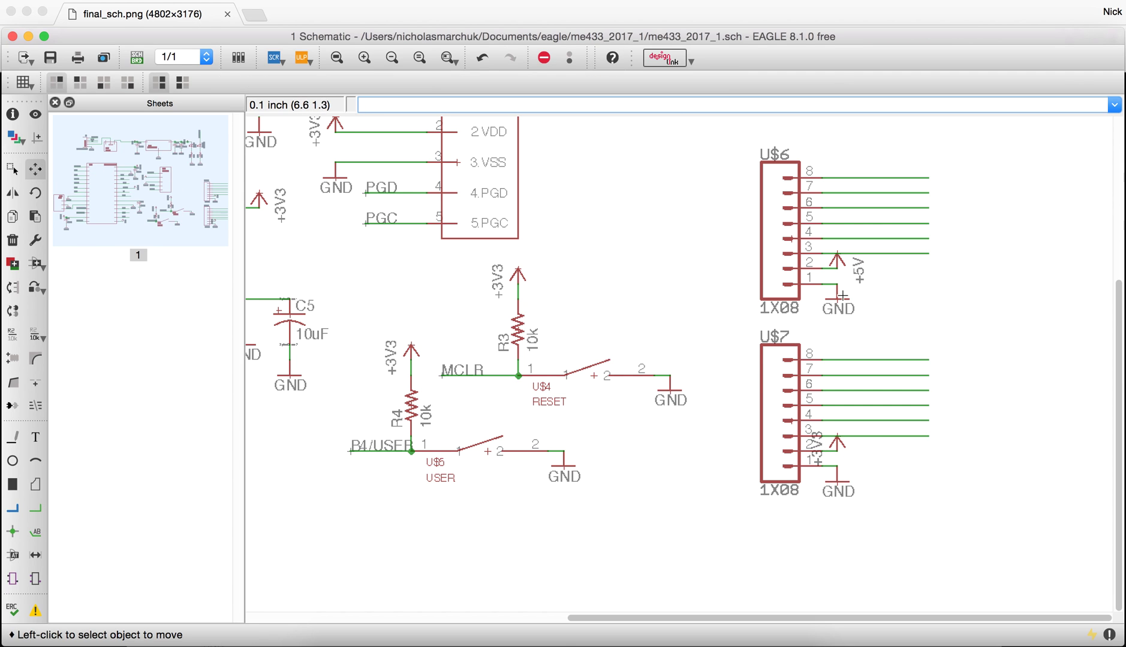
click(835, 269)
click(837, 262)
click(838, 258)
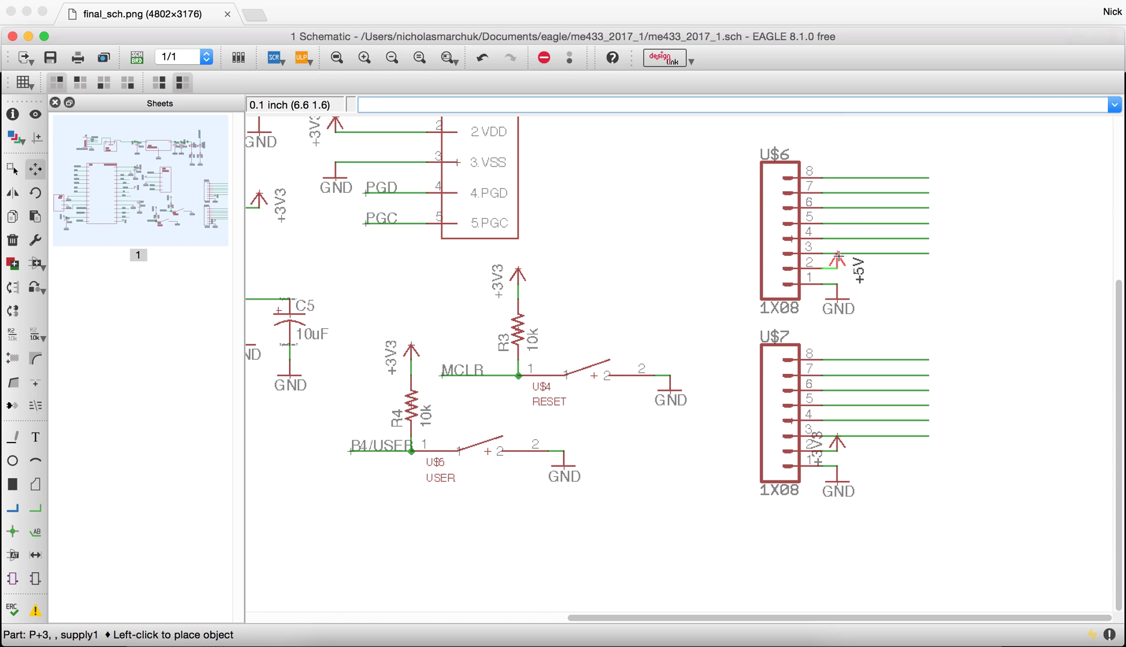
click(959, 268)
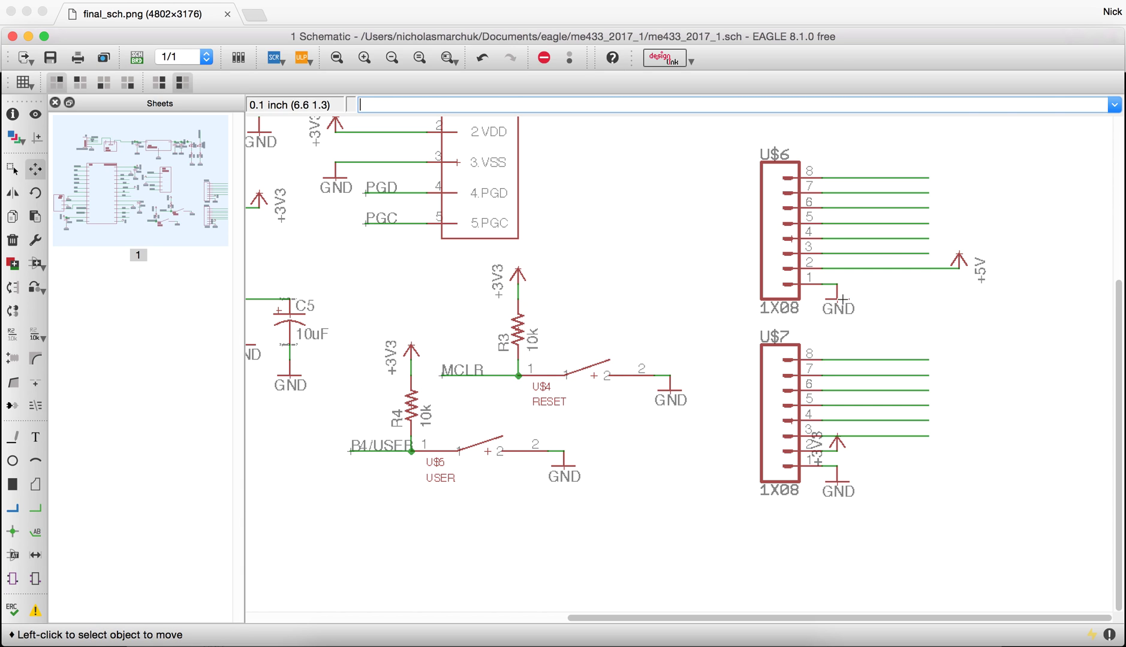
click(841, 453)
right_click(841, 451)
right_click(840, 446)
click(839, 444)
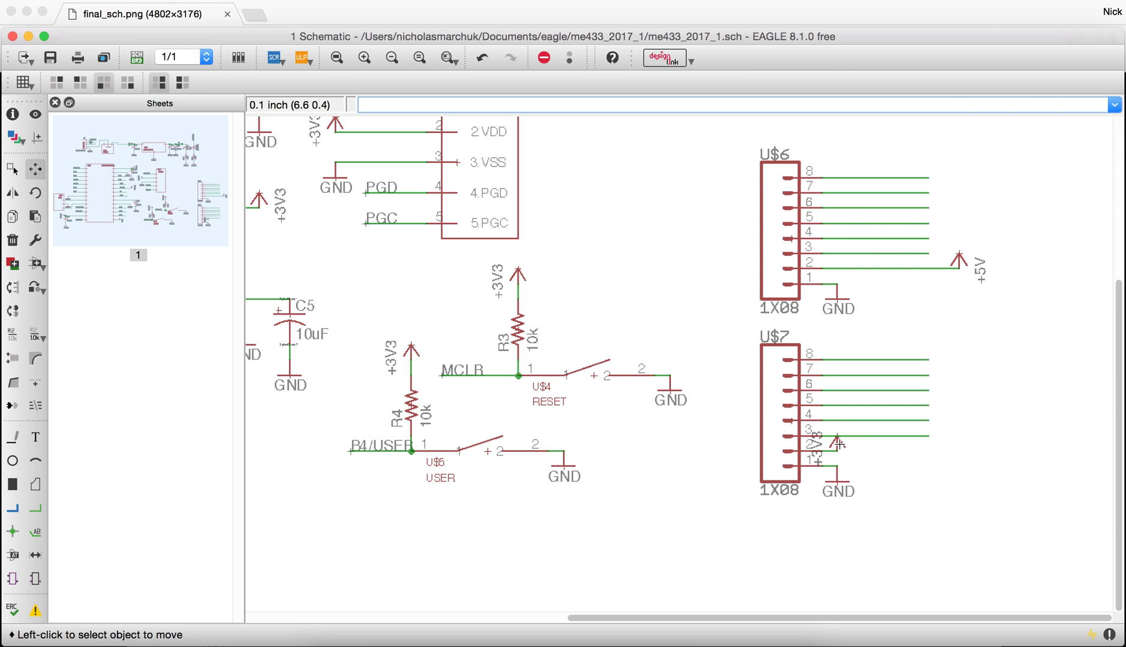
click(837, 442)
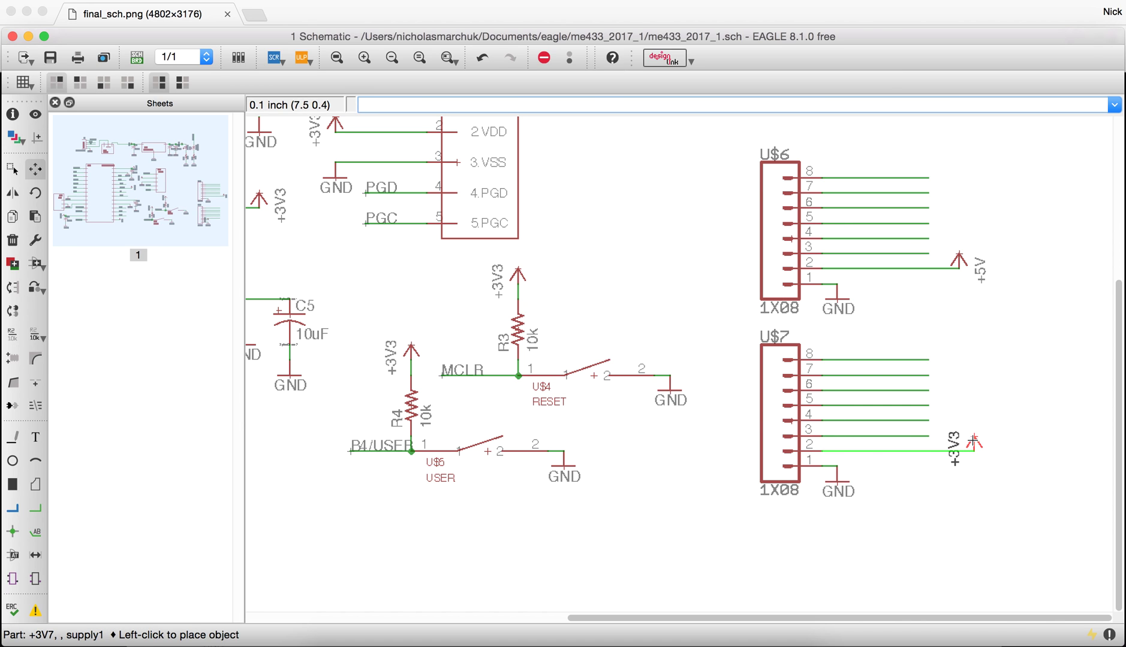
click(975, 444)
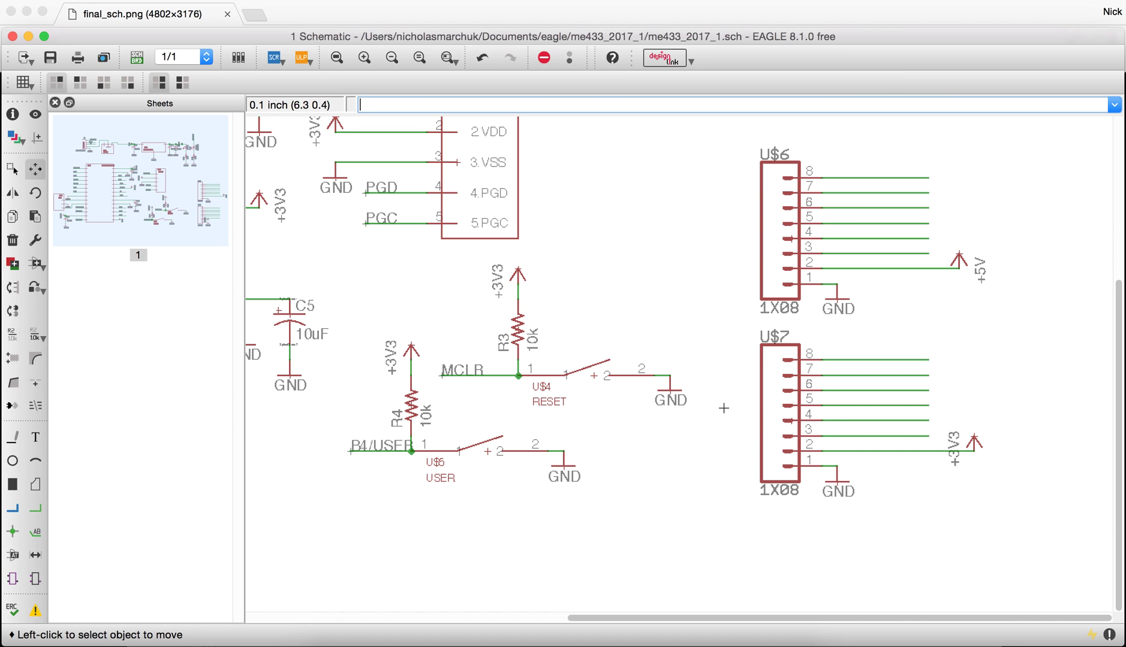
click(35, 532)
- Label the nets on U$6 pins 8–3 (N$2, N$3, N$7, N$9, N$10, N$11)
click(838, 179)
click(838, 178)
click(838, 193)
click(838, 193)
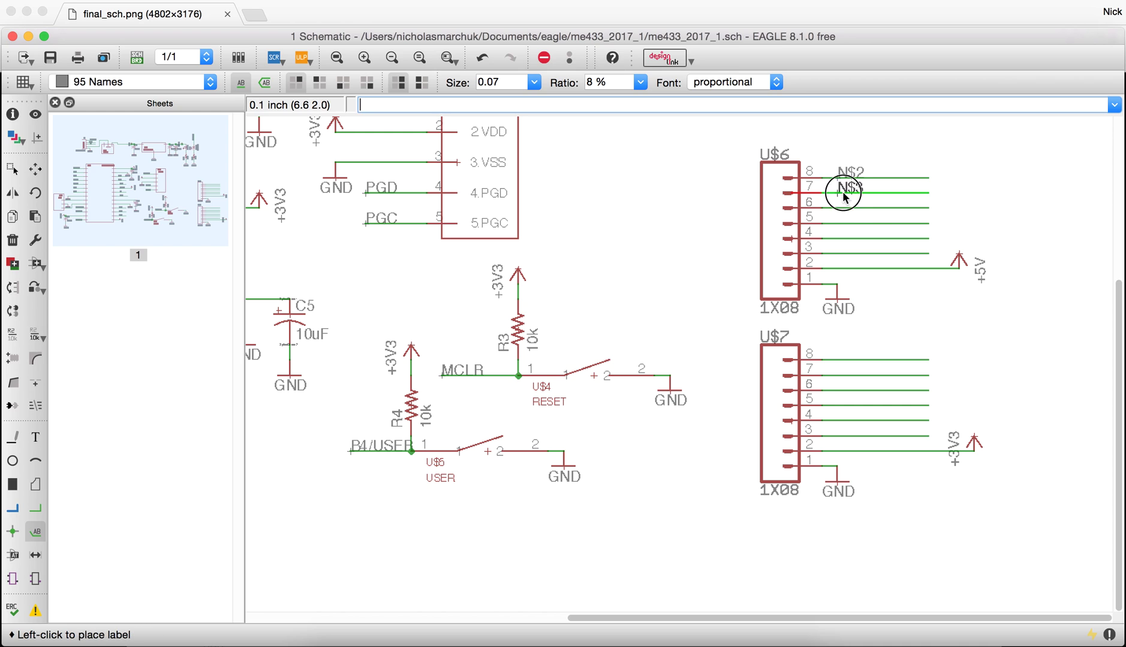
click(838, 208)
click(838, 208)
click(844, 223)
click(843, 225)
click(842, 239)
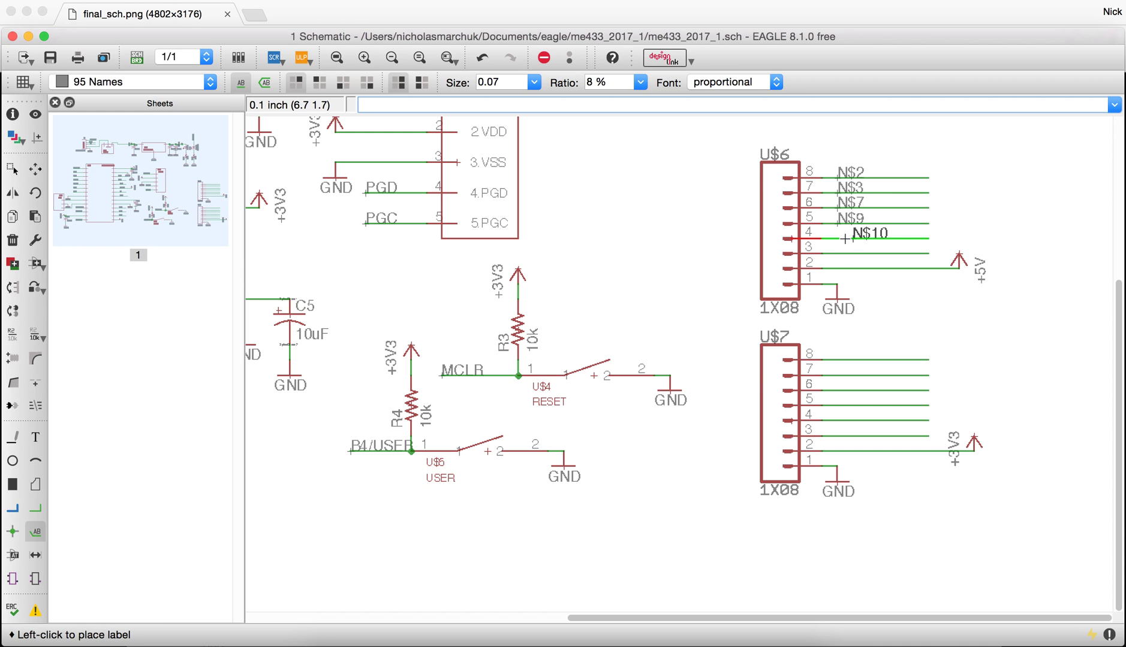
click(842, 239)
click(841, 254)
click(841, 254)
- Label the nets on U$7 pins 8–3 (N$12–N$17), then view final_sch.png in Chrome
click(840, 360)
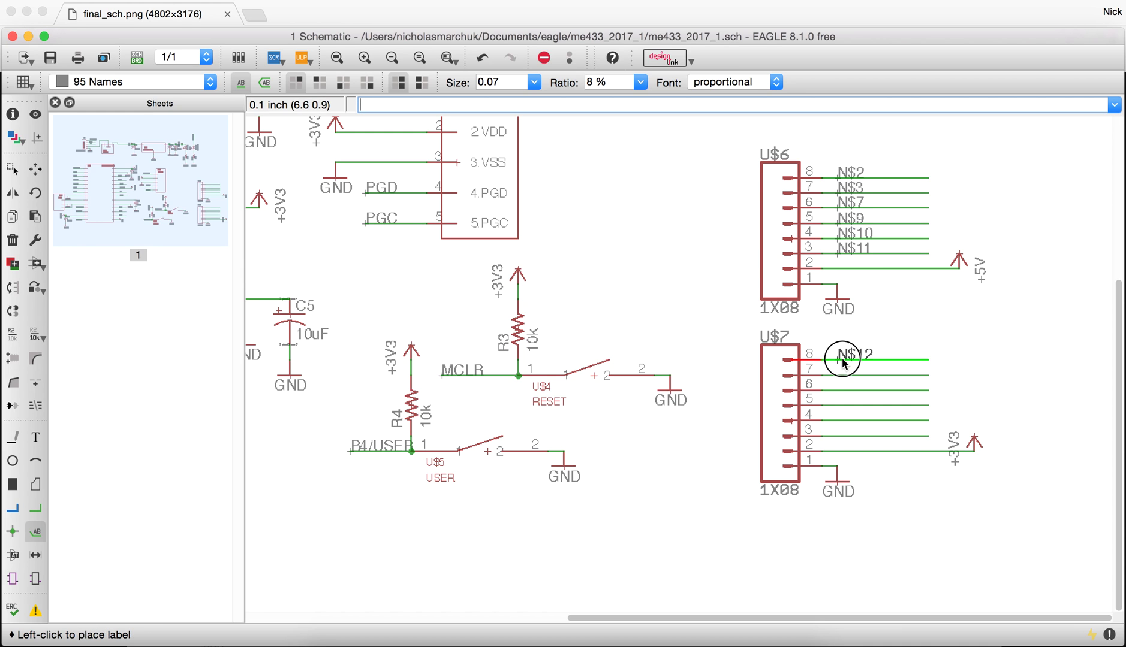
click(839, 359)
click(841, 376)
click(841, 376)
click(841, 390)
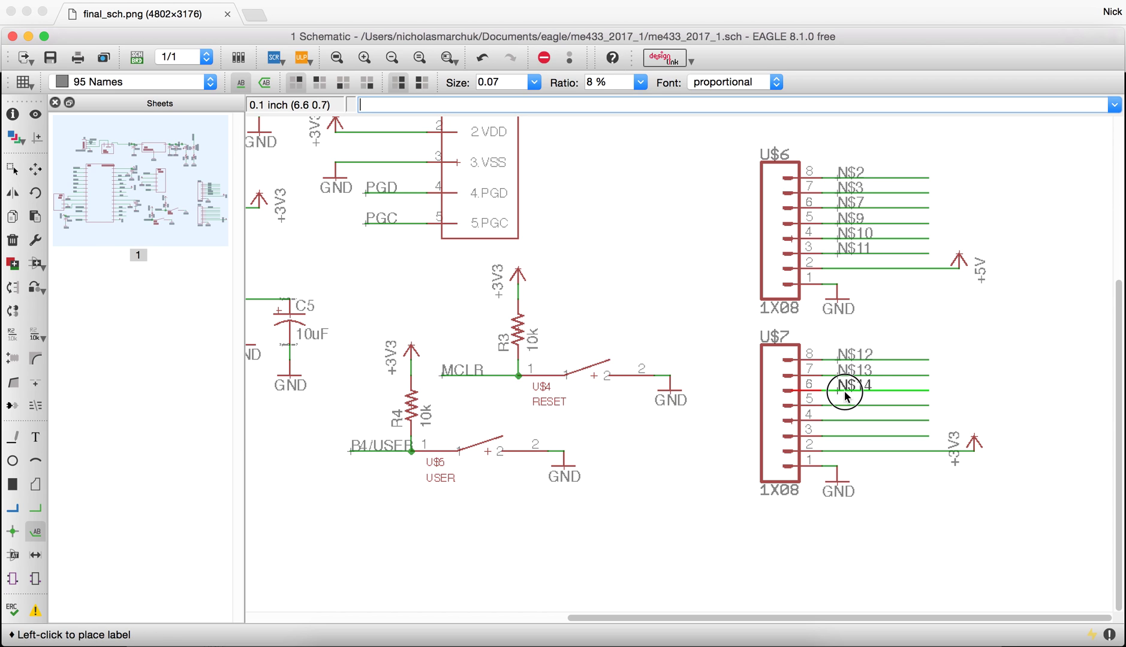
click(841, 390)
click(842, 406)
click(842, 406)
click(842, 421)
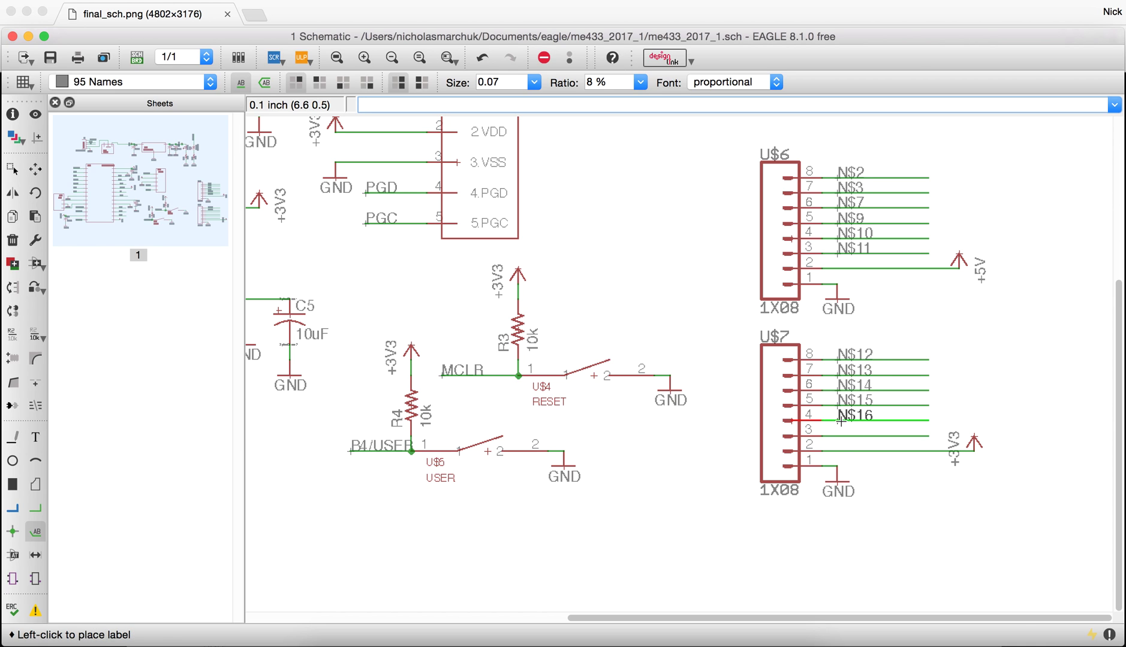
click(841, 421)
click(840, 435)
click(841, 435)
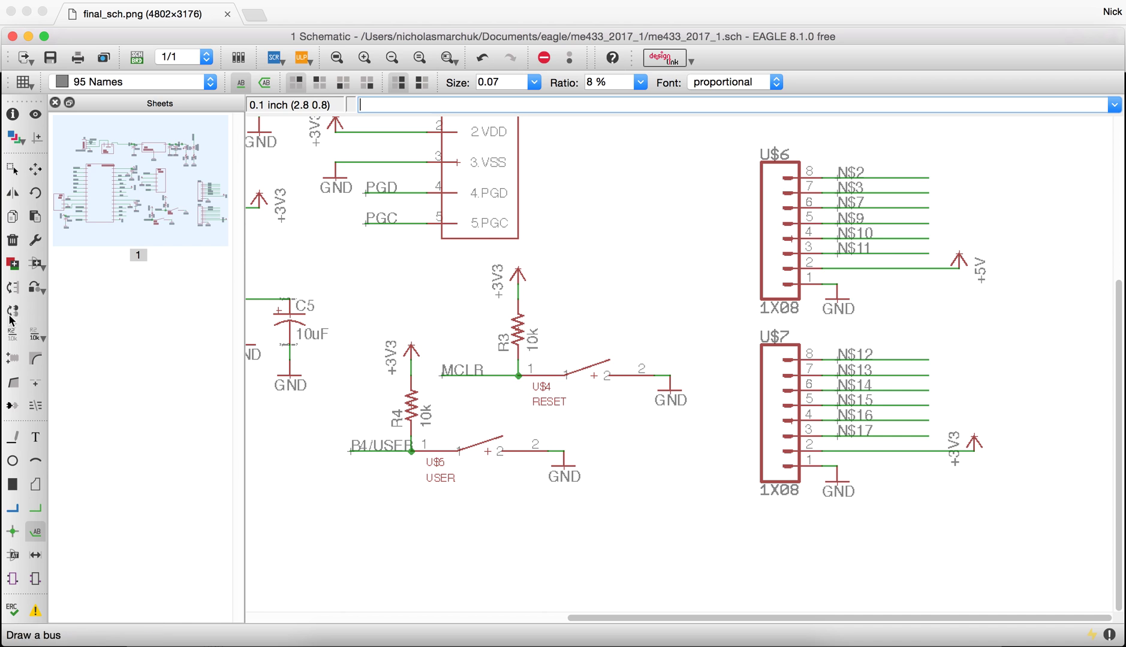
click(15, 336)
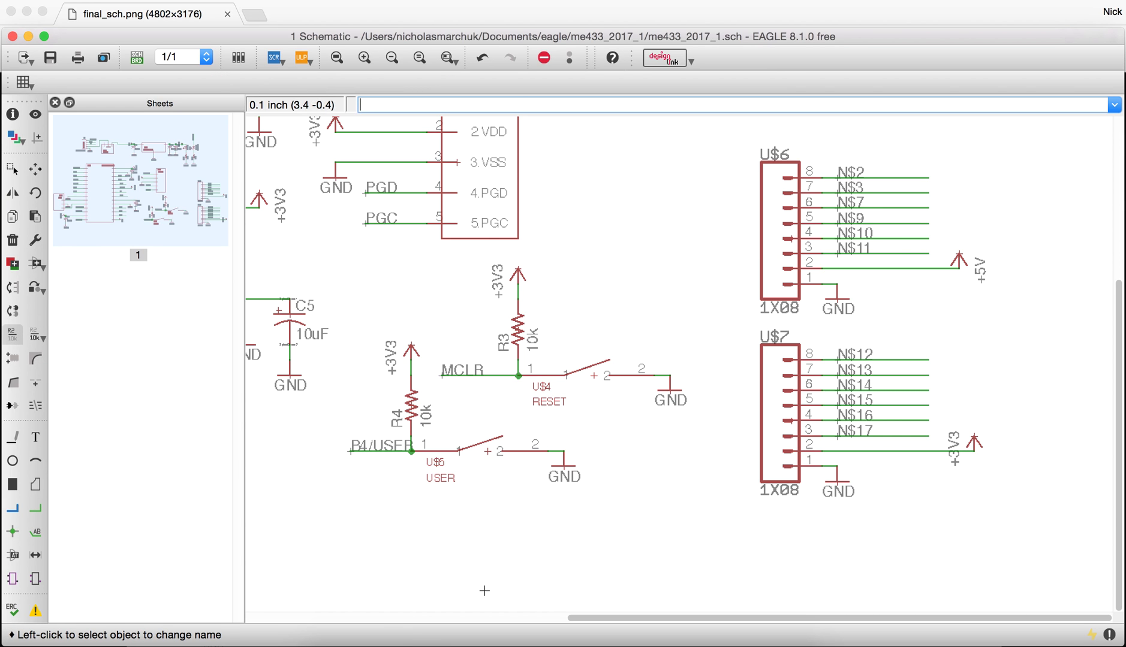
click(420, 644)
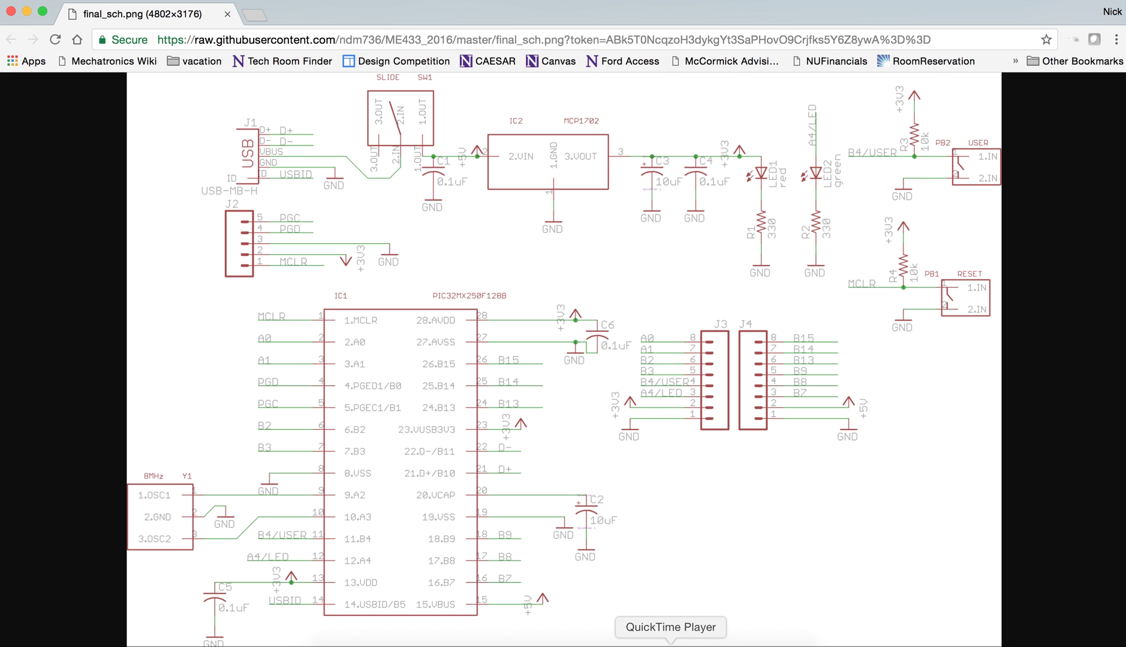
- Rename U$7 pin 8 net N$12 to A0 and pin 7 net N$13 to A1, joining both
click(641, 640)
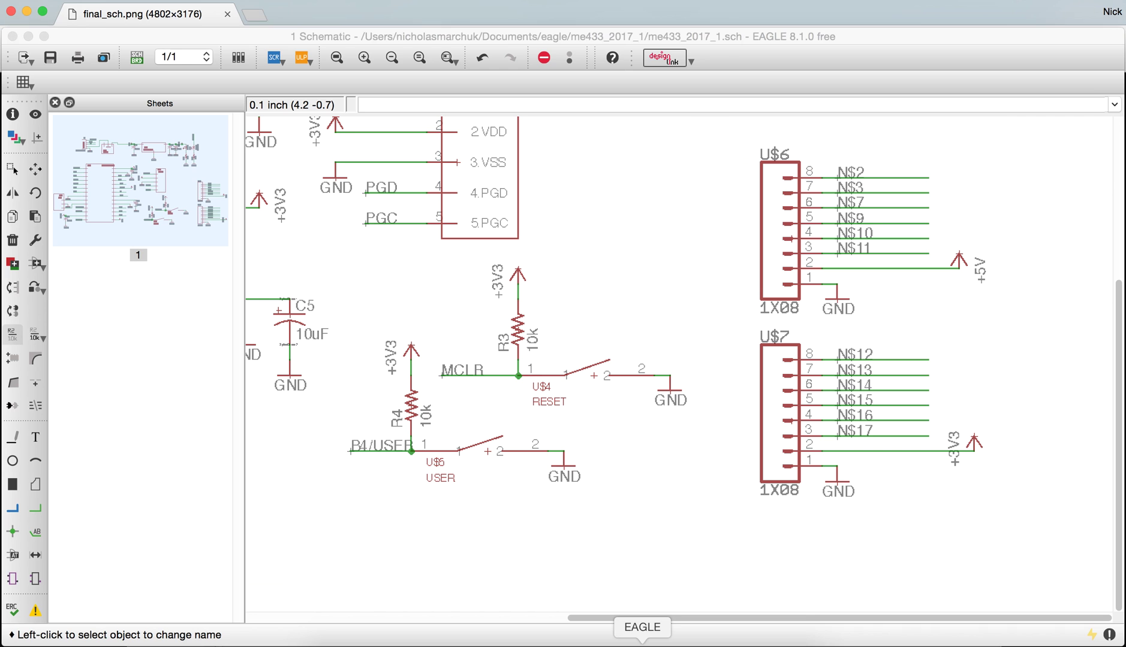
click(854, 360)
text(A0)
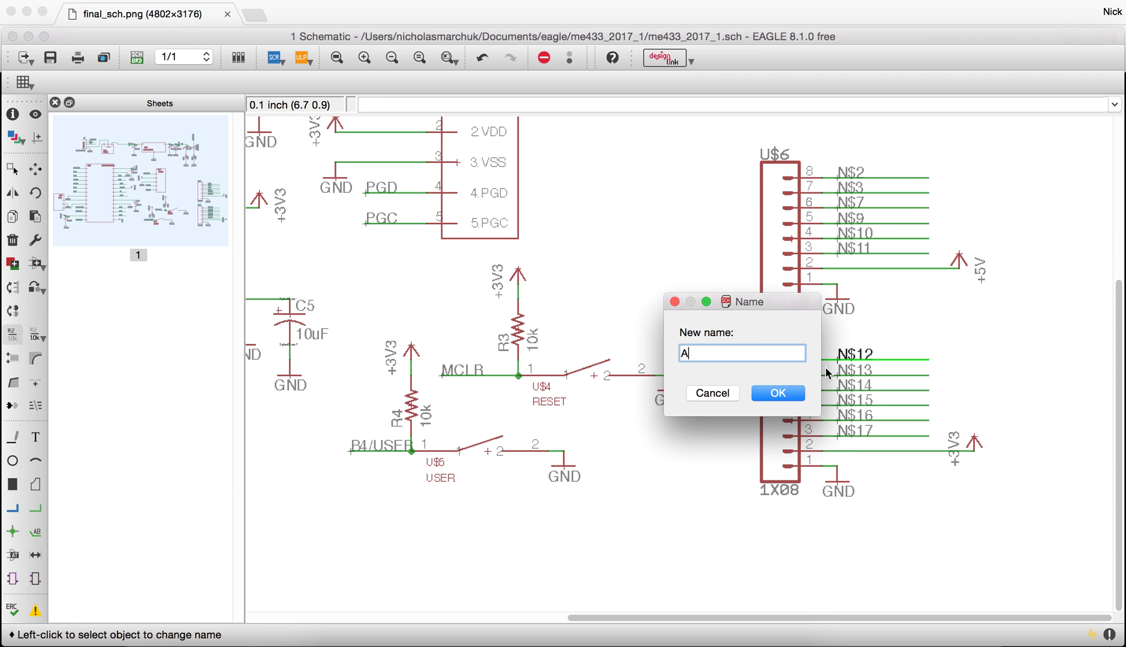
click(794, 390)
click(873, 399)
click(873, 400)
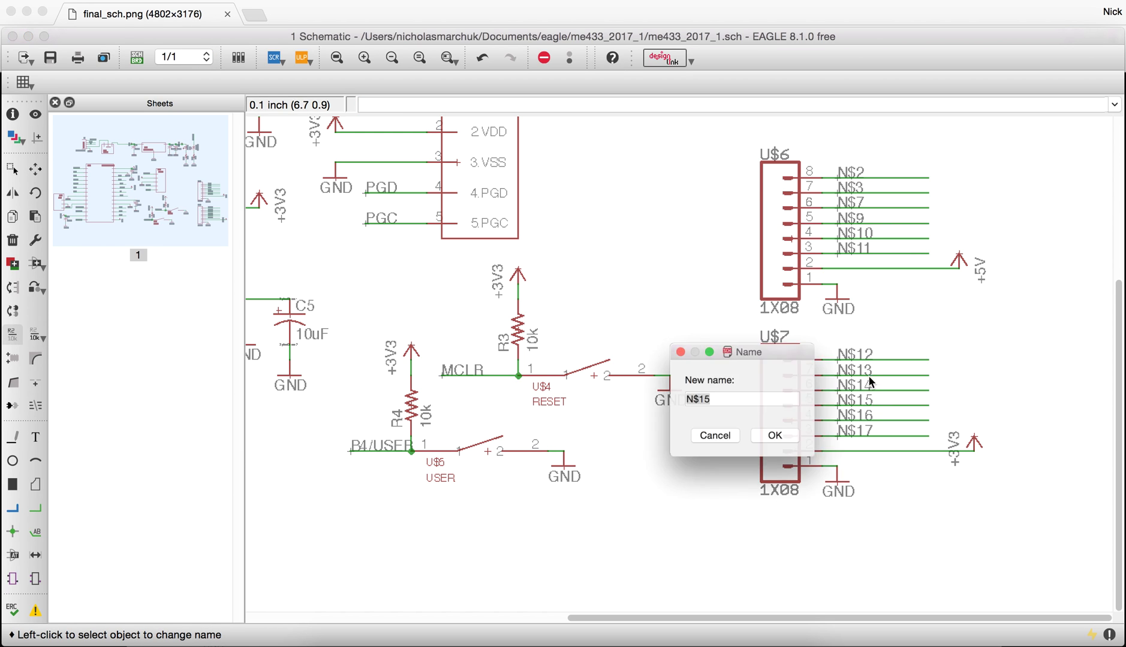
click(792, 447)
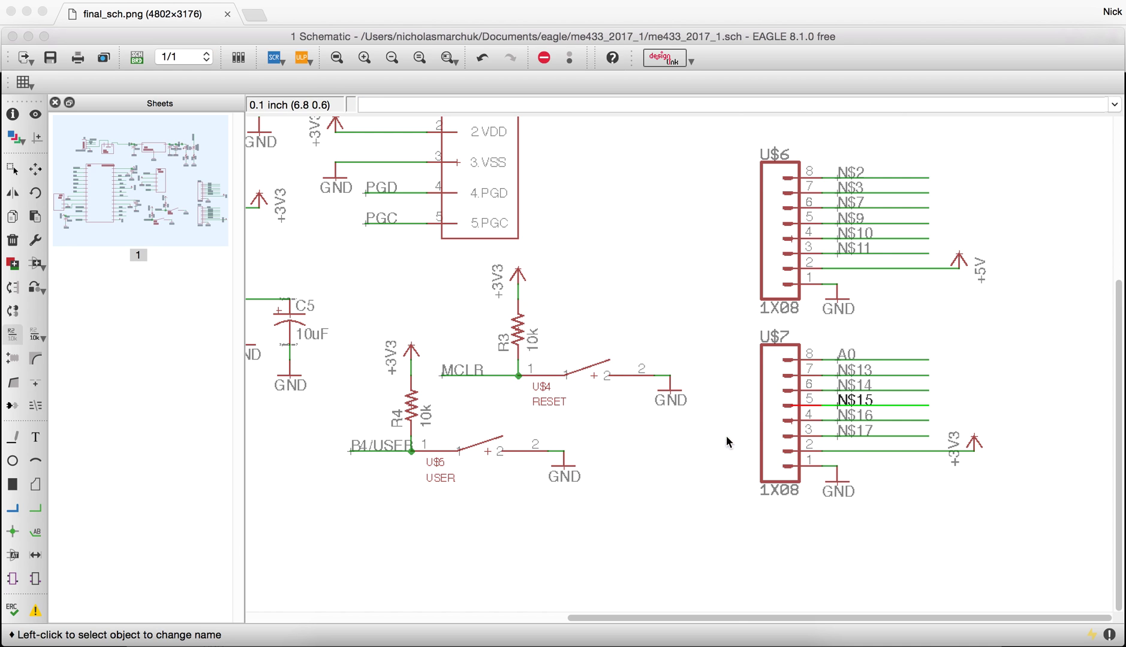
click(848, 374)
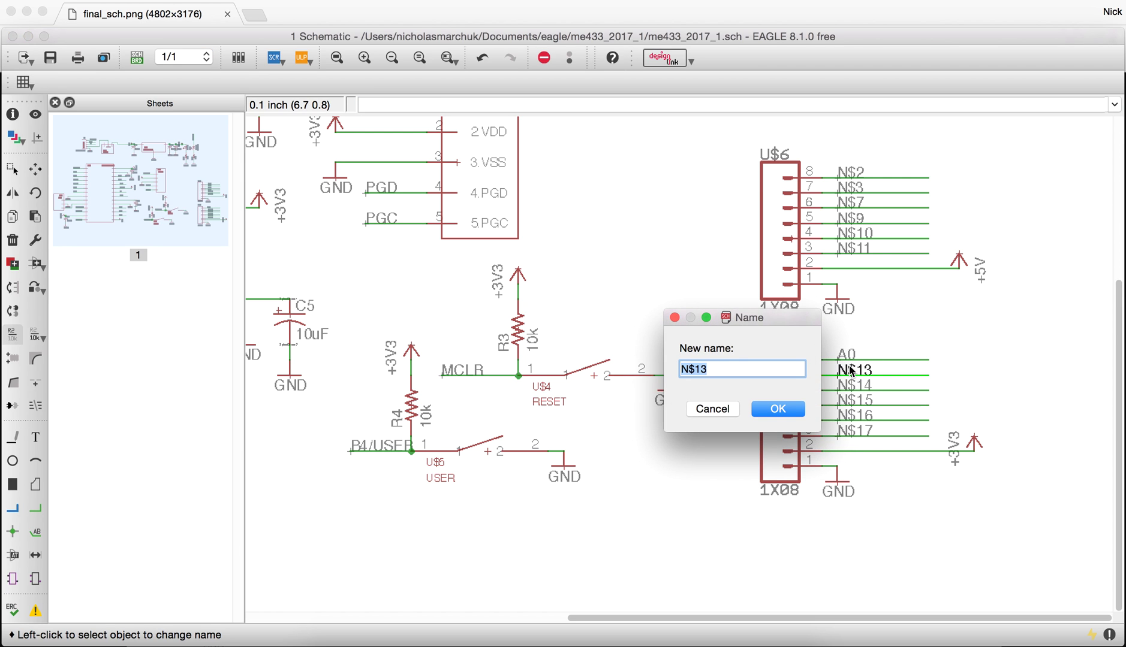
text(A1)
click(799, 408)
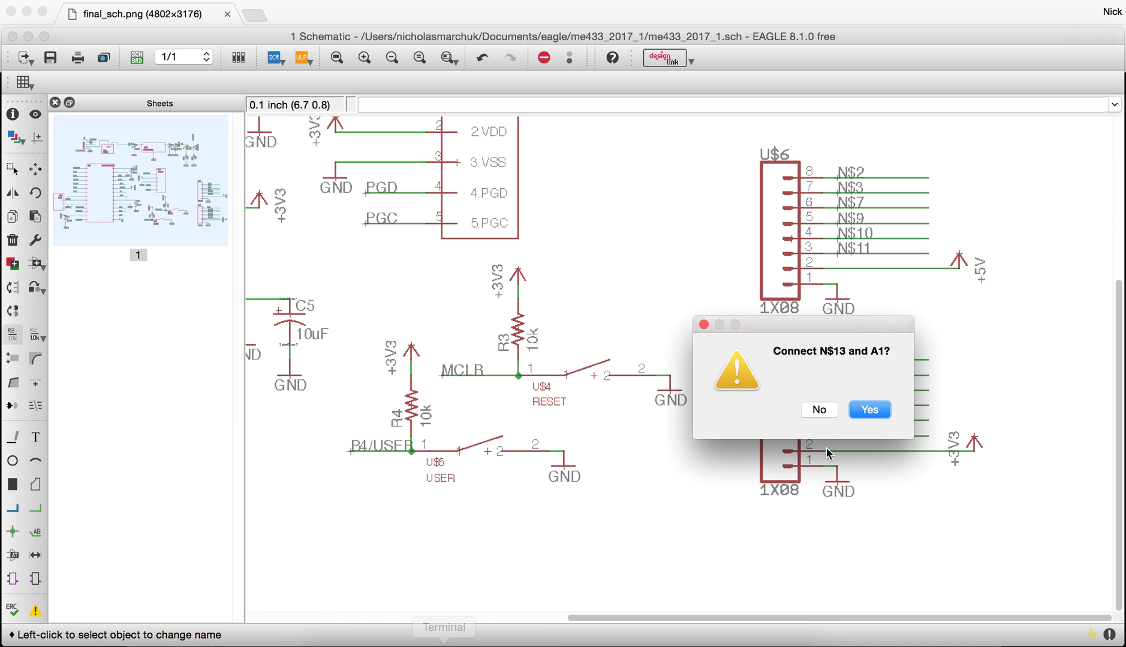
click(870, 409)
- Rename U$7 pin 6 net N$14 to B2 and pin 5 net N$15 to B3, joining both
click(427, 646)
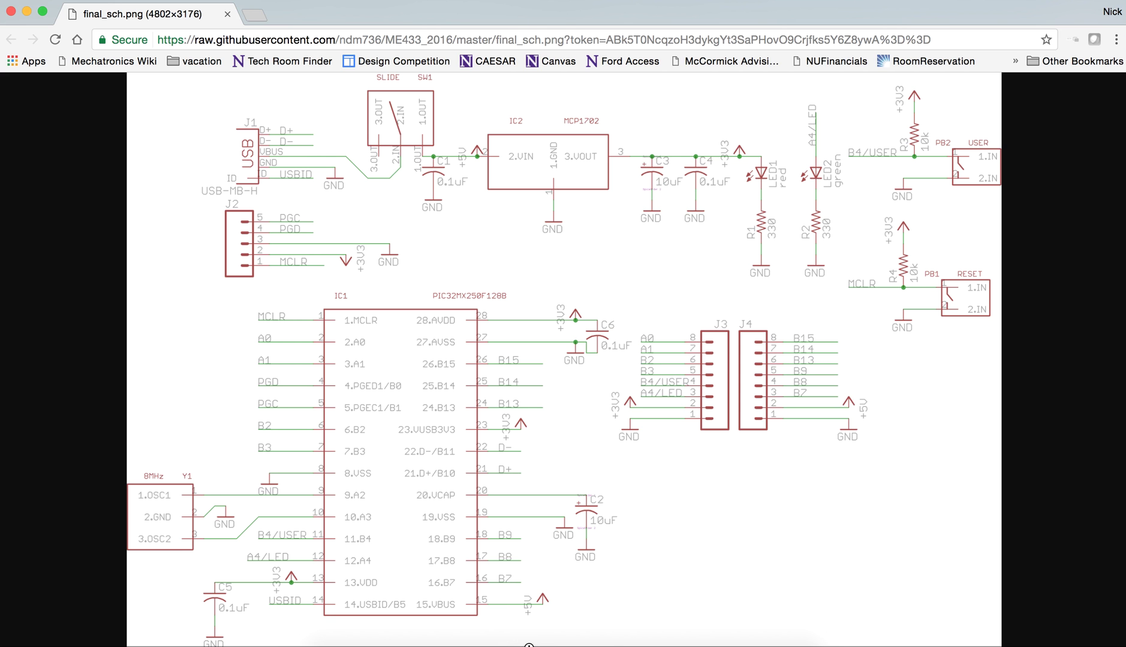
click(643, 645)
click(852, 387)
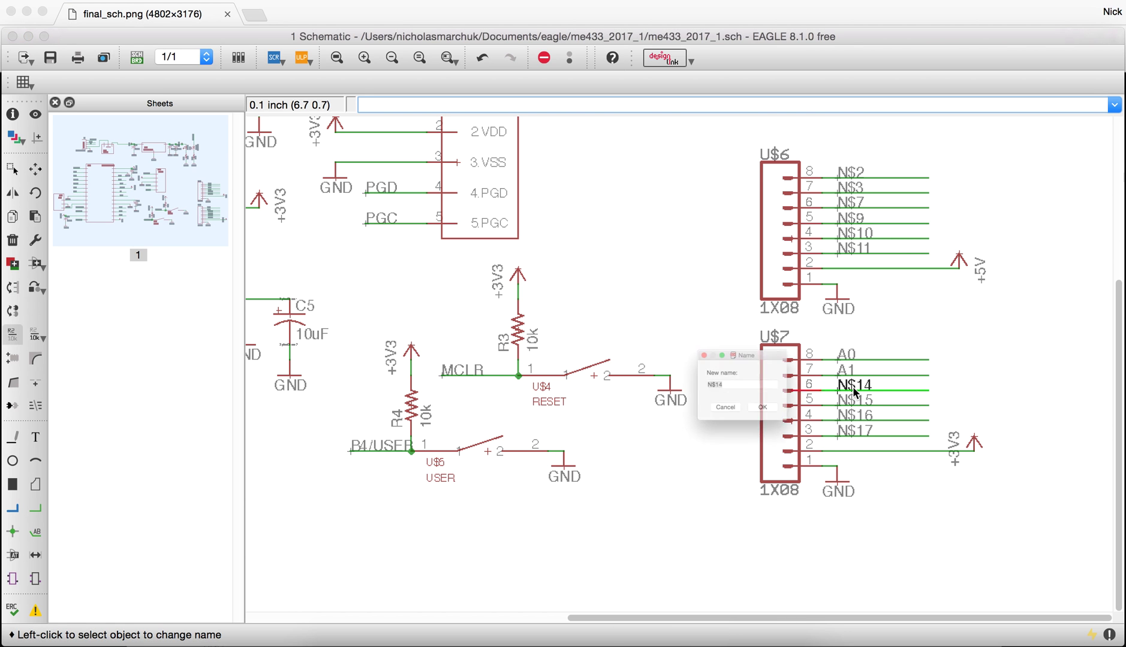
text(B2)
click(797, 426)
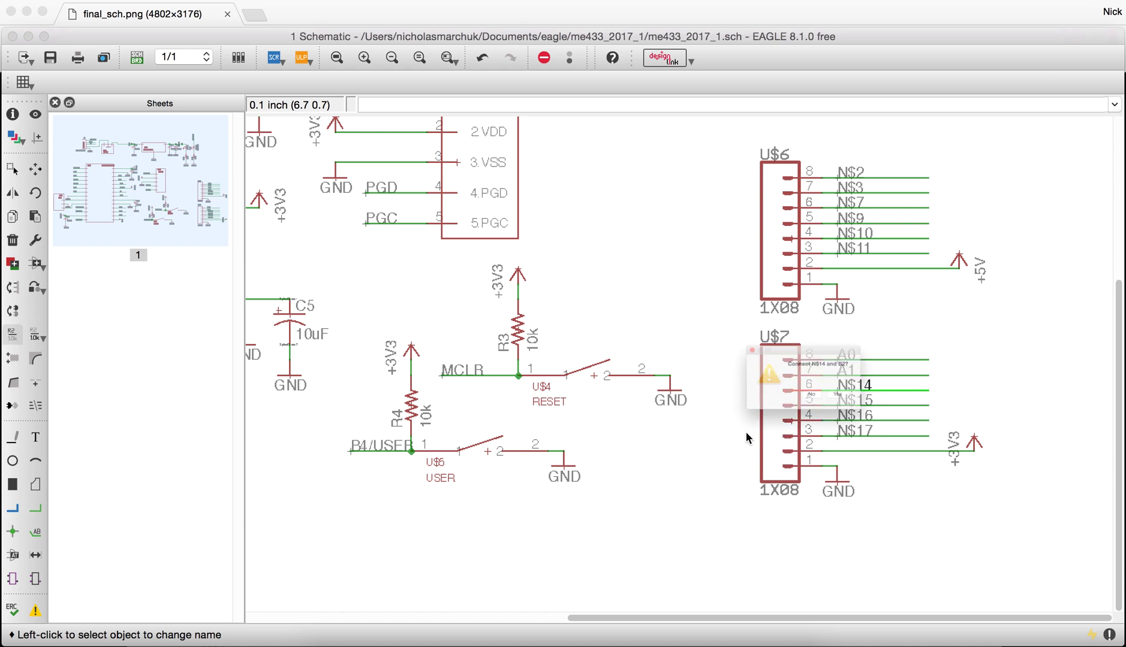
click(849, 412)
click(847, 394)
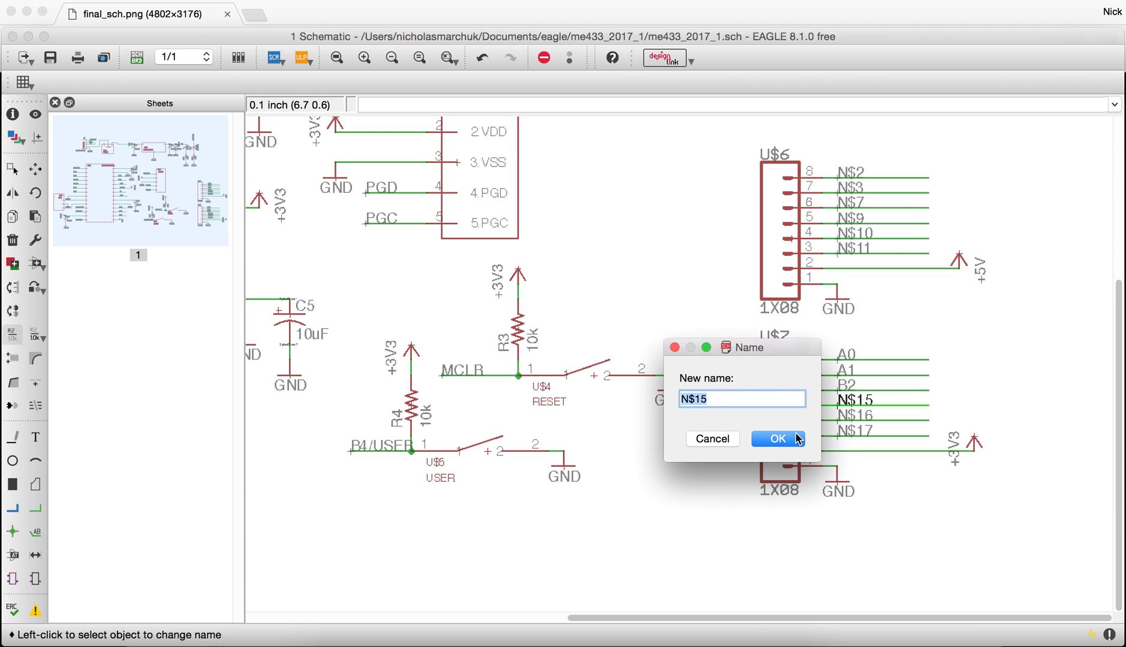
click(722, 445)
click(847, 407)
text(B3)
click(765, 443)
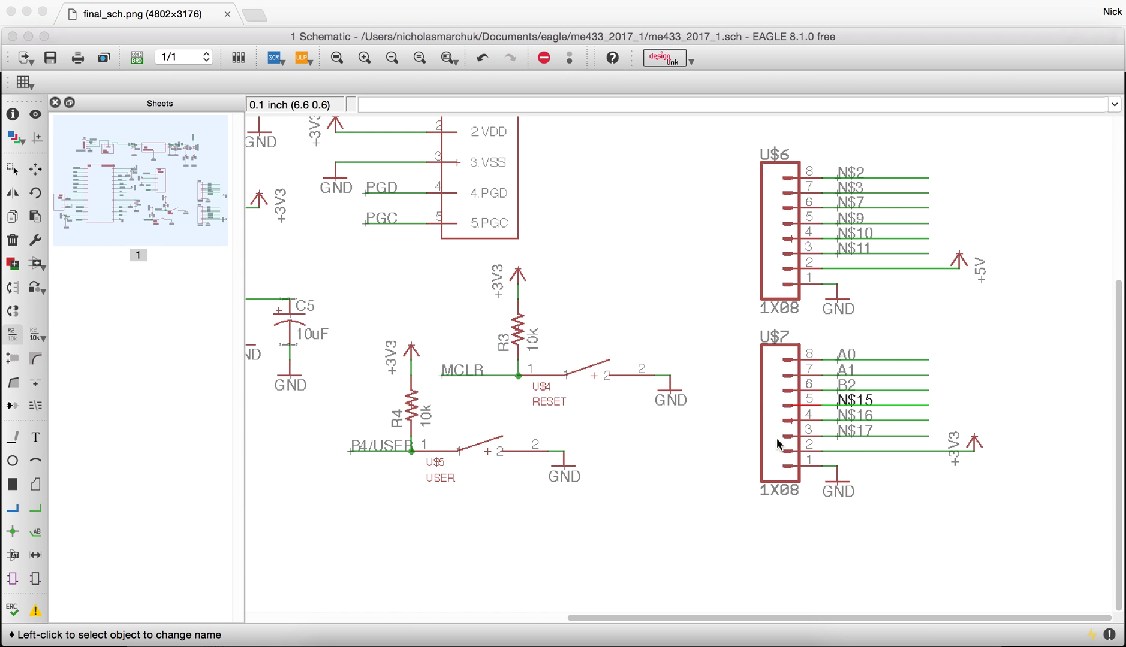
click(874, 412)
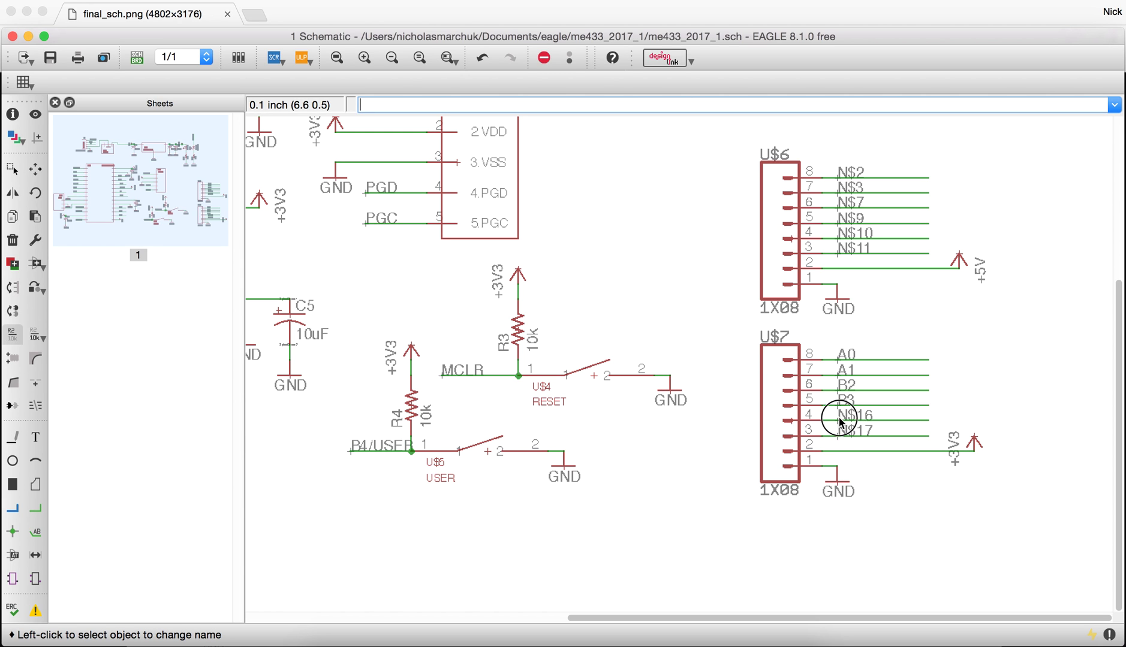
- Rename pin 4 net N$16 to B4/USER and pin 3 net N$17 to A4/LED, joining both
click(844, 417)
text(B4/)
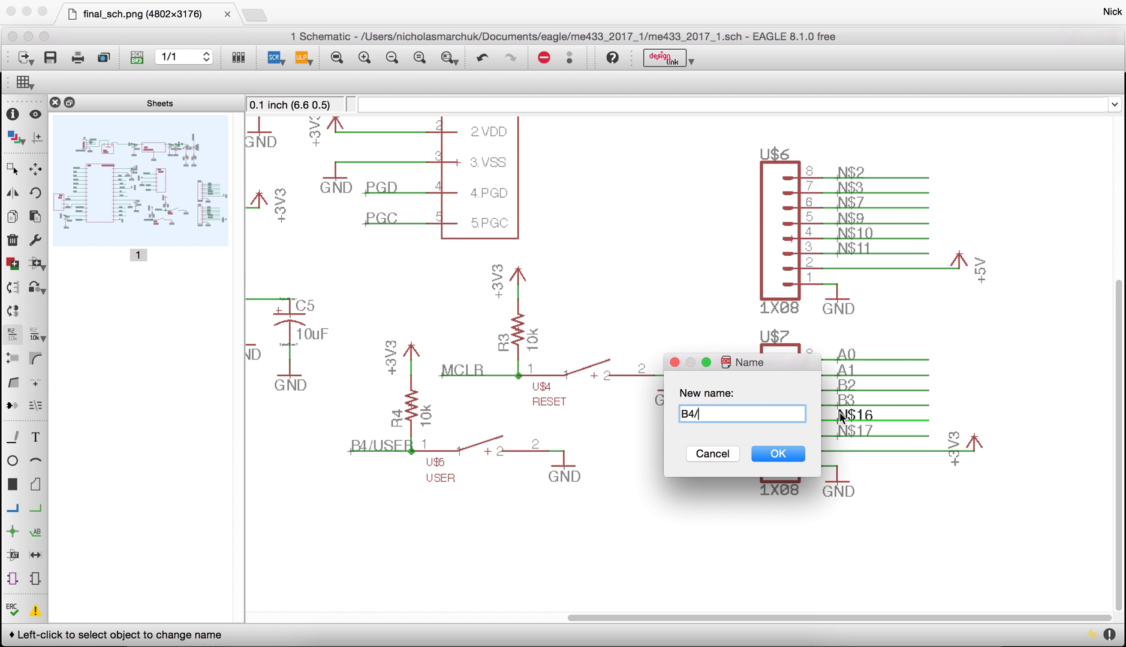
text(USER)
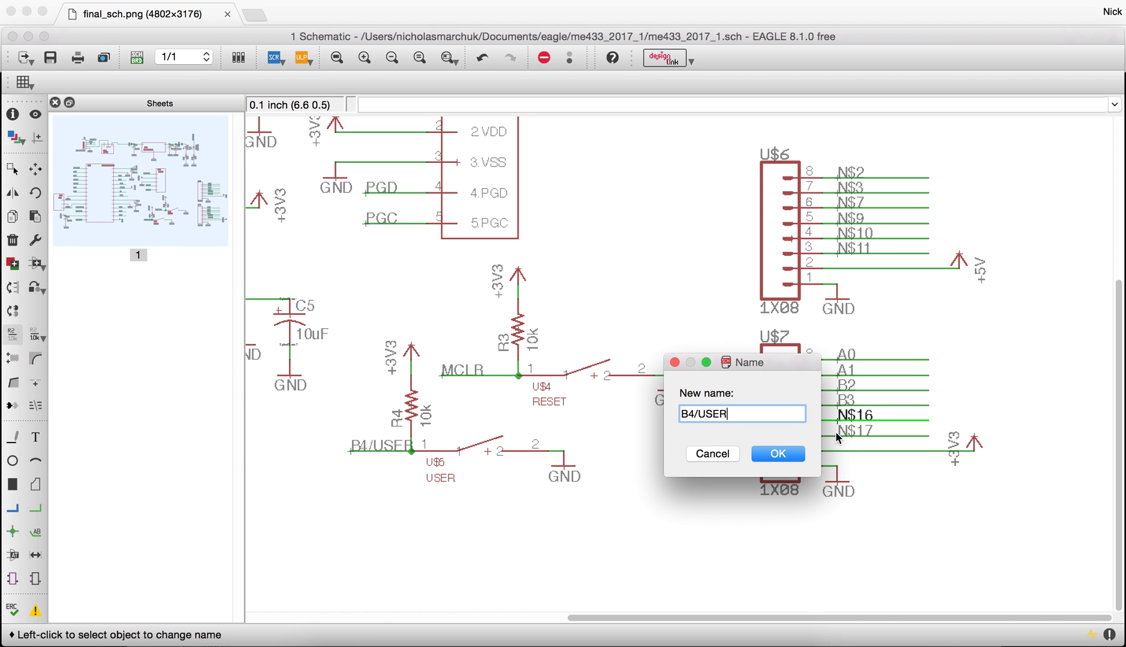
click(777, 453)
click(885, 405)
click(888, 407)
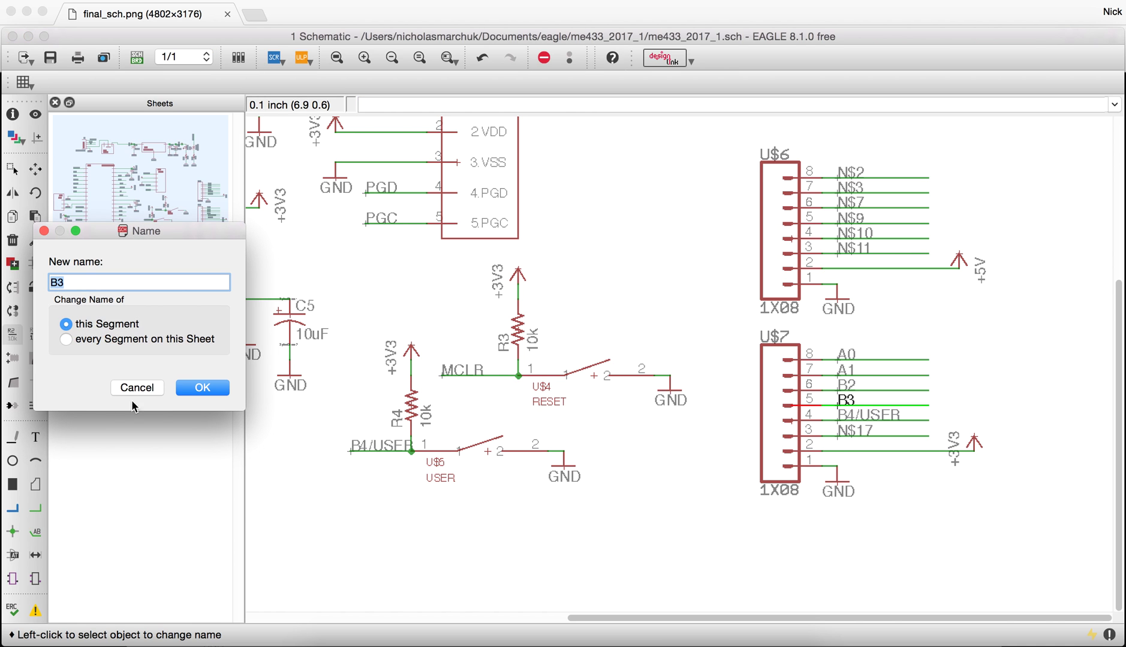
click(135, 388)
click(839, 436)
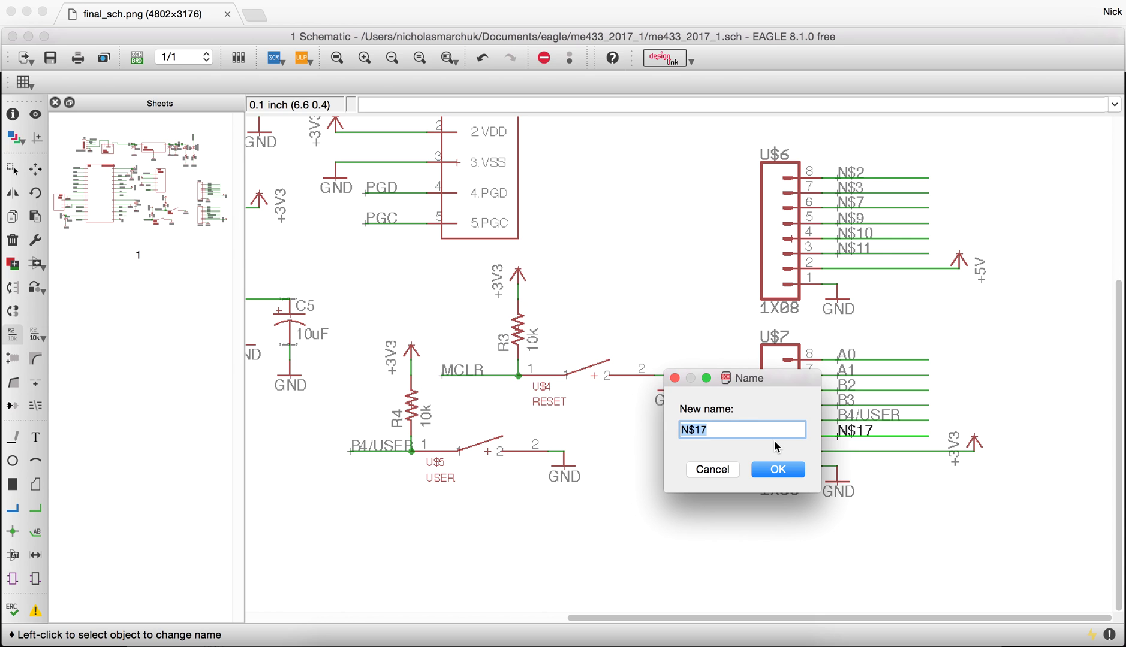
text(A4/LED)
click(778, 470)
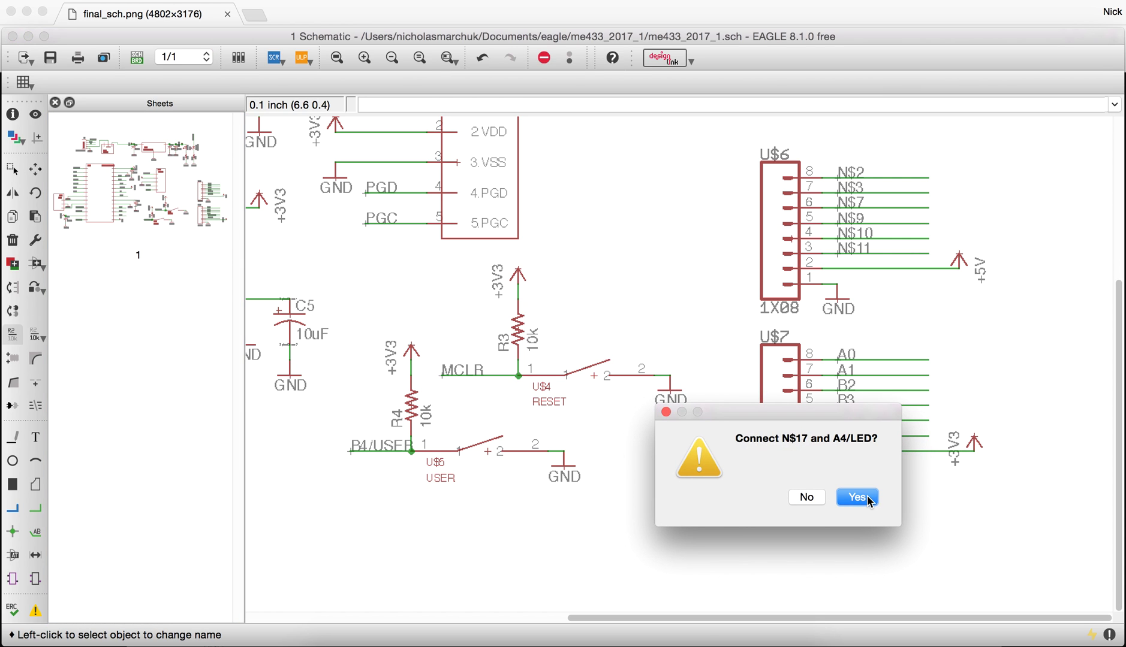
click(858, 498)
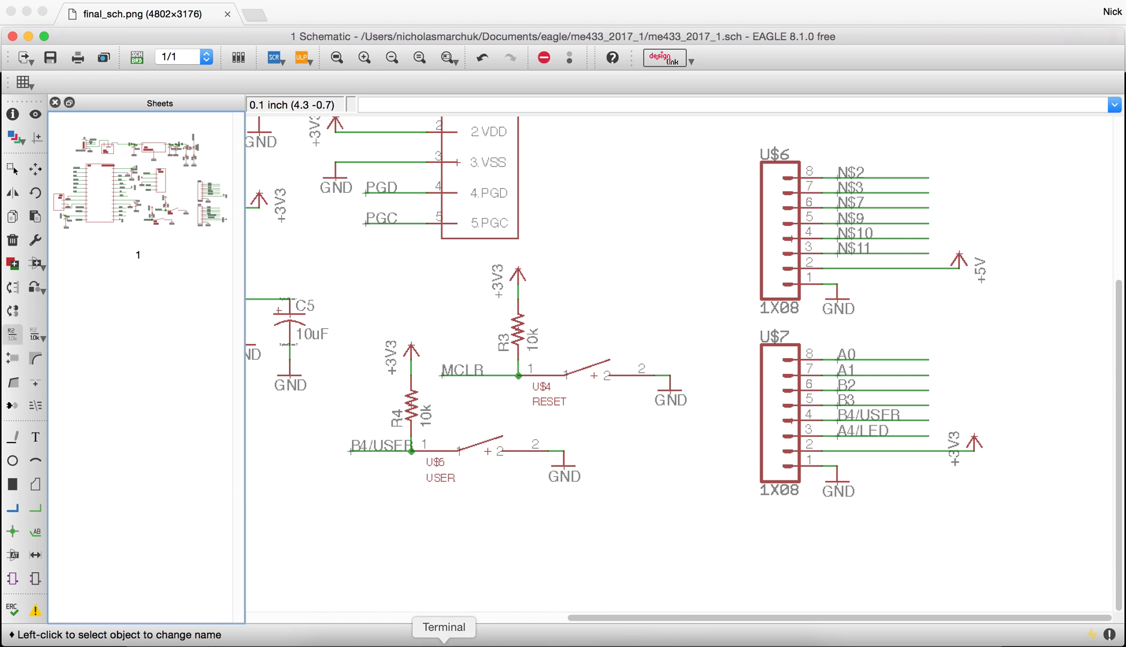
click(392, 641)
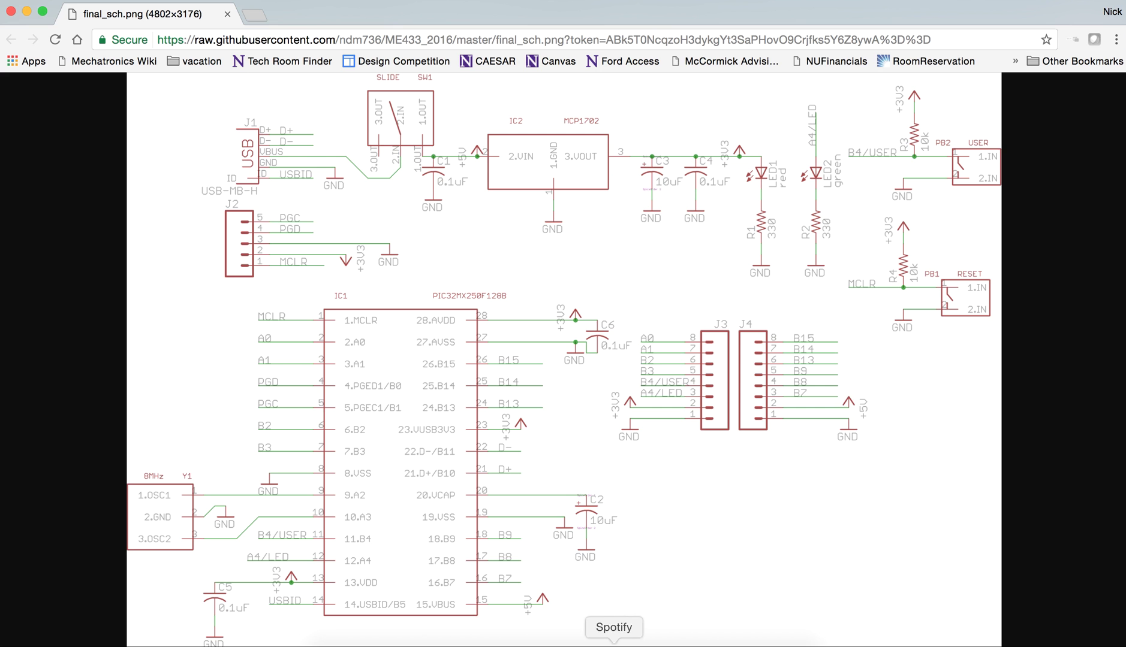
- Rename U$6 nets N$2 to B15 and N$3 to B14, connecting each to the chip nets
click(642, 640)
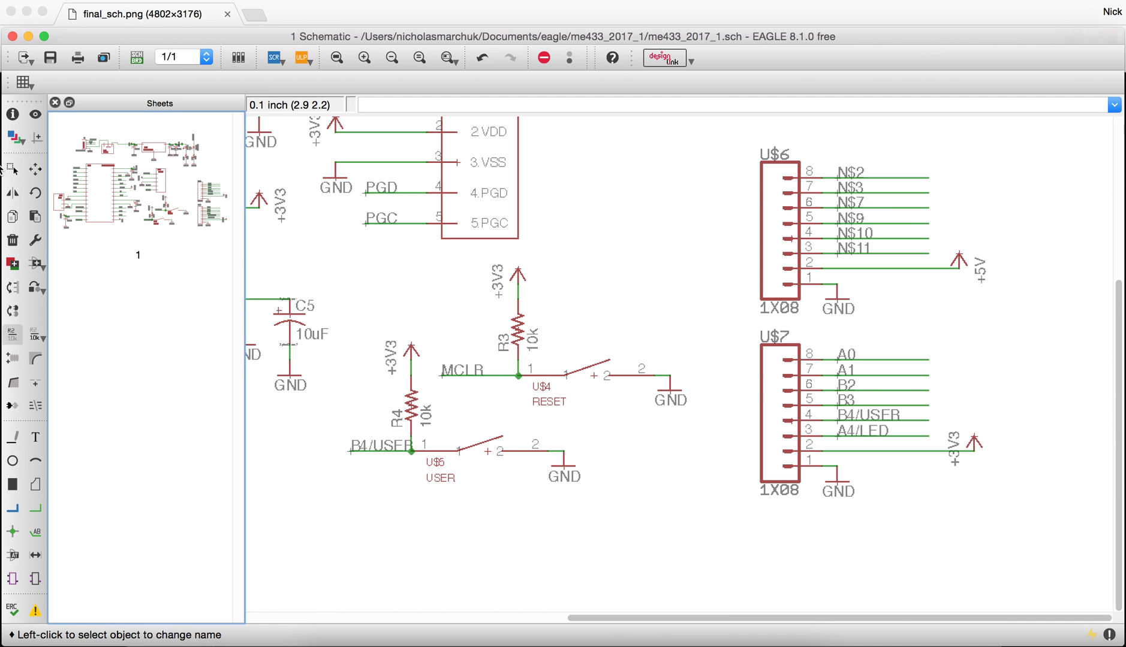
click(37, 342)
click(13, 335)
click(843, 178)
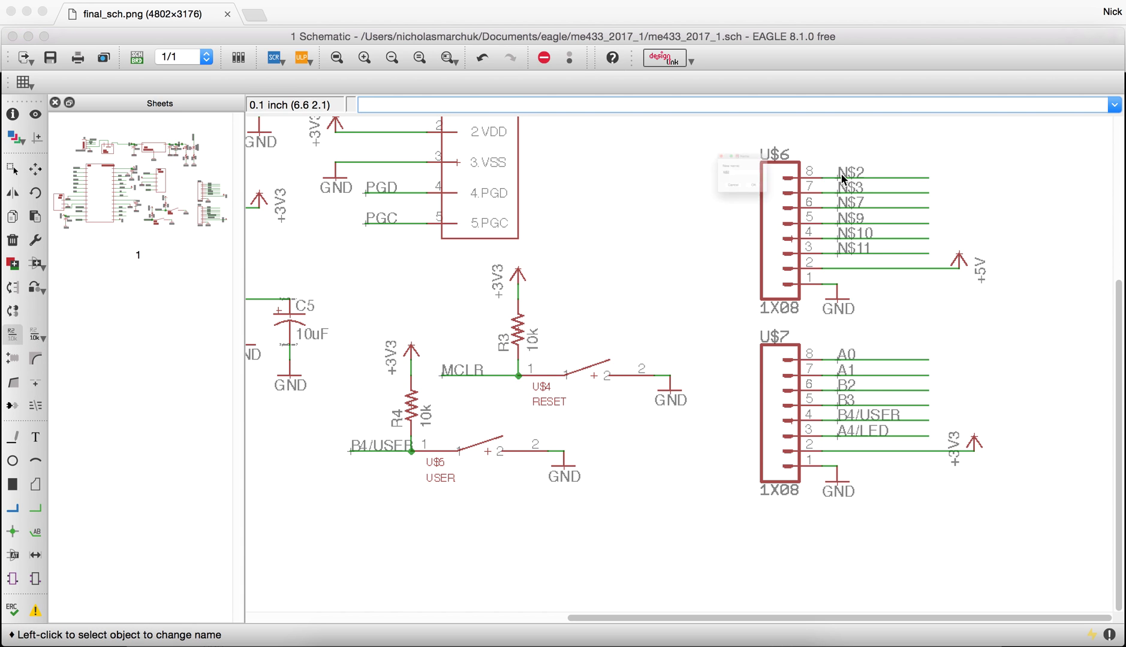
text(B15)
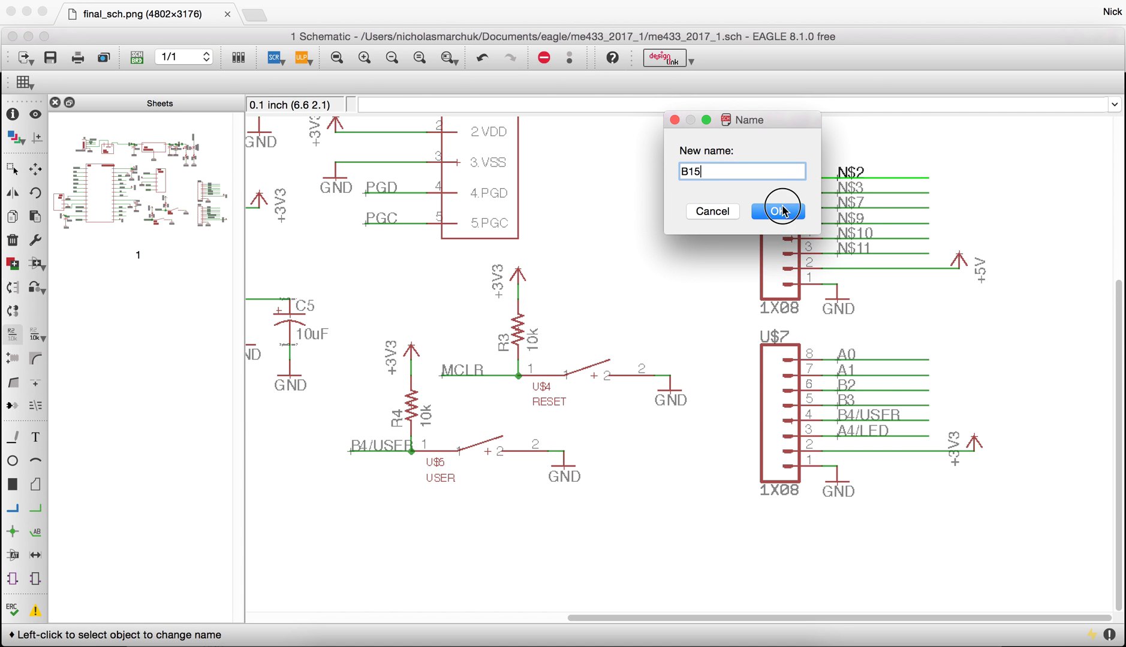
click(778, 210)
key(Return)
click(846, 196)
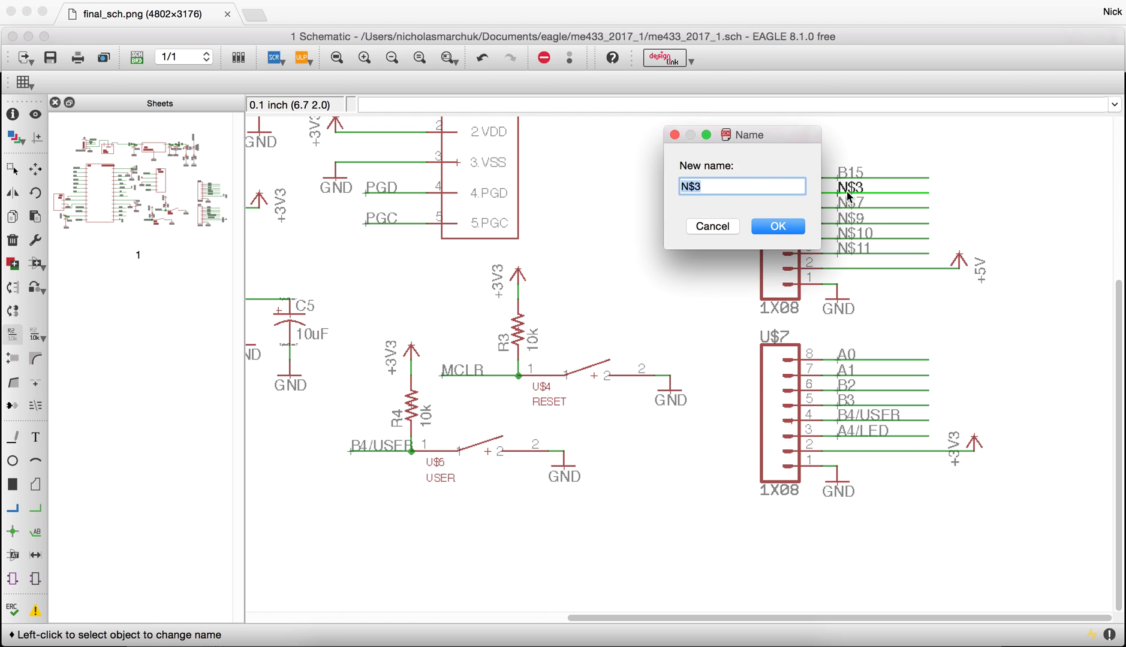
text(B14)
click(779, 226)
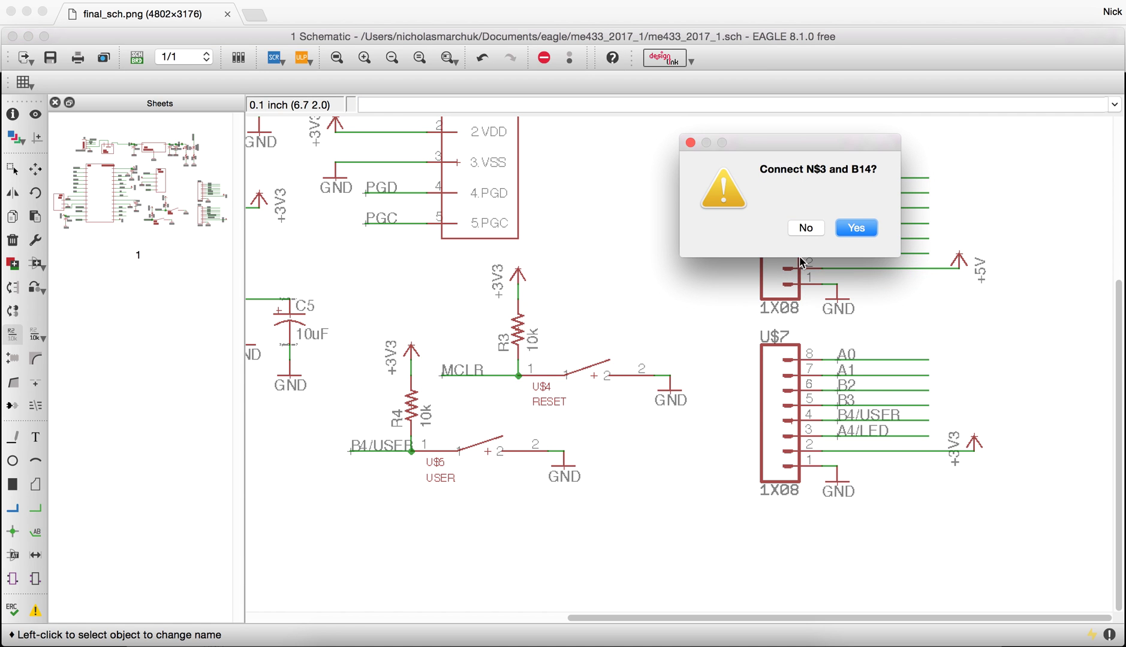
click(842, 230)
- Rename U$6 nets N$7 to B13 and N$9 to B9, connecting each to the chip nets
click(850, 205)
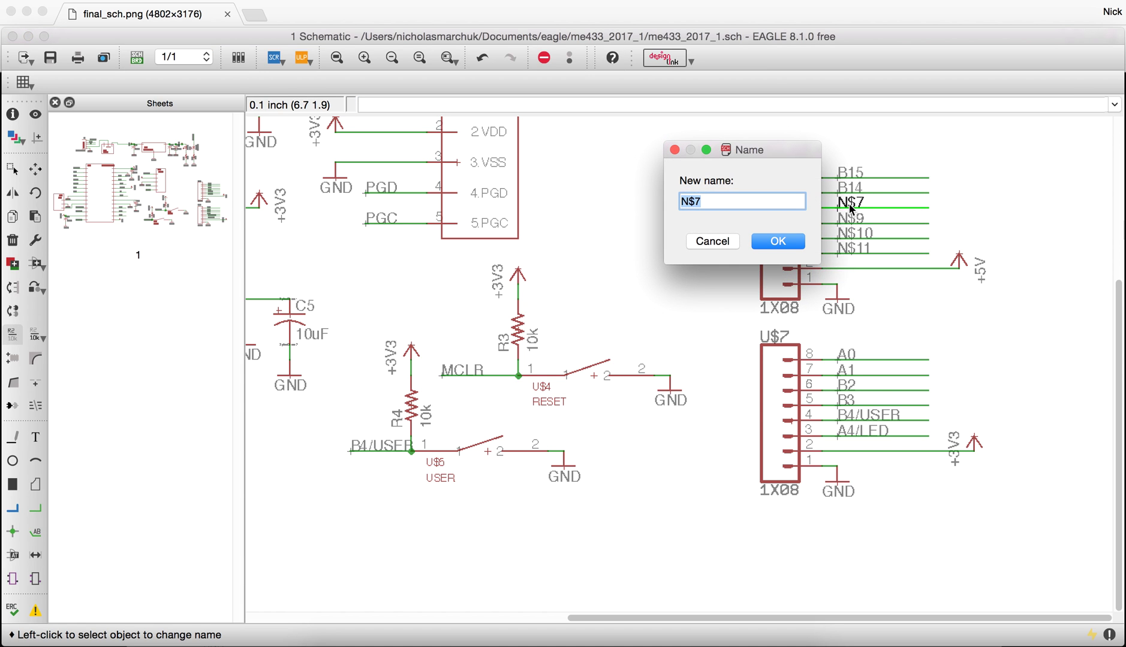
click(800, 238)
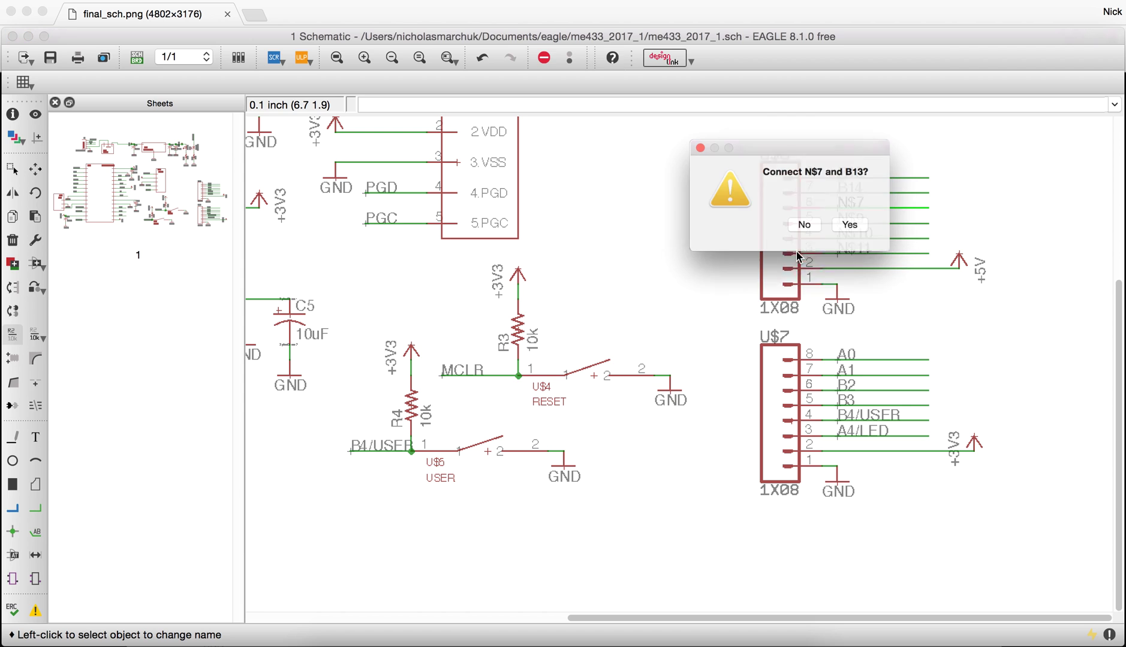
click(846, 227)
click(850, 221)
click(722, 256)
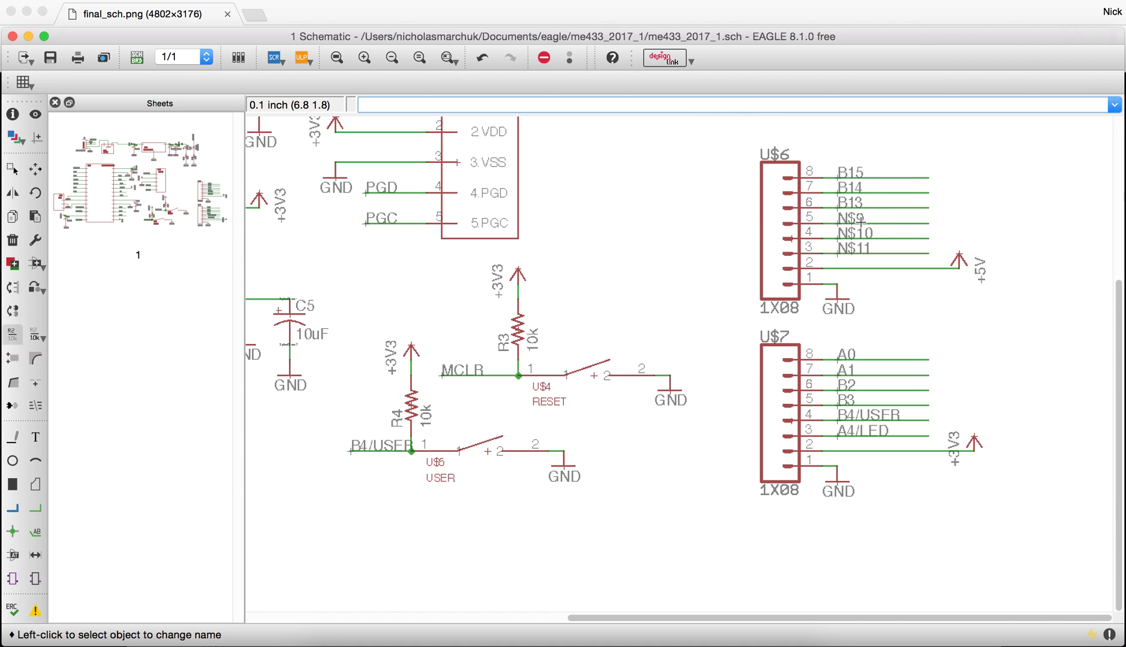
click(861, 226)
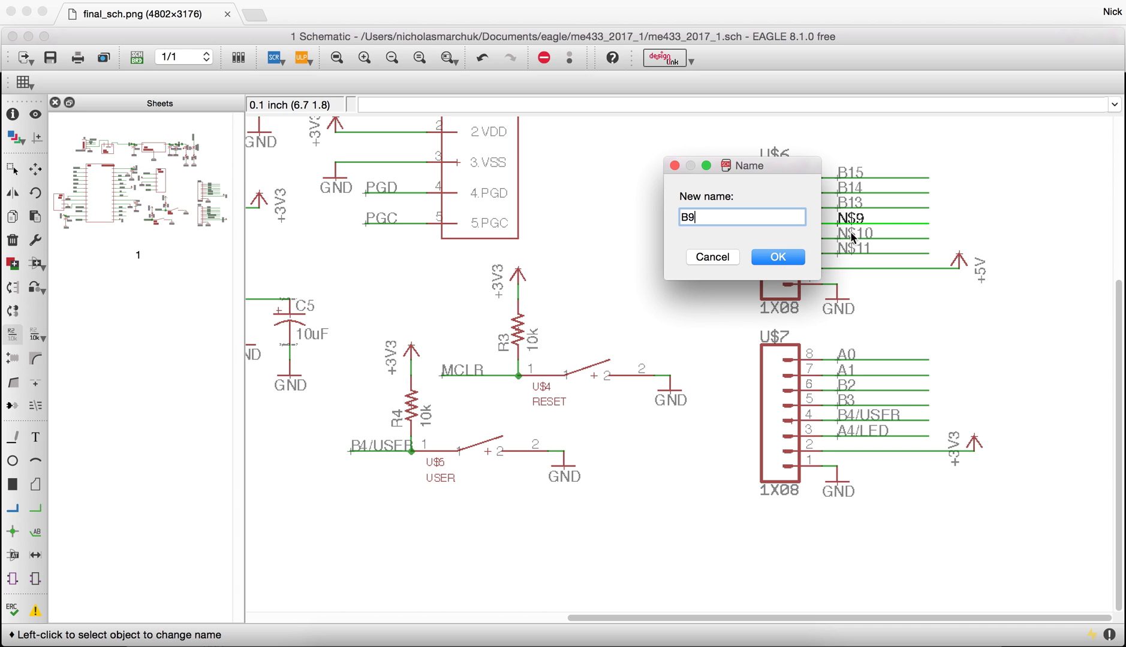
click(778, 257)
click(847, 228)
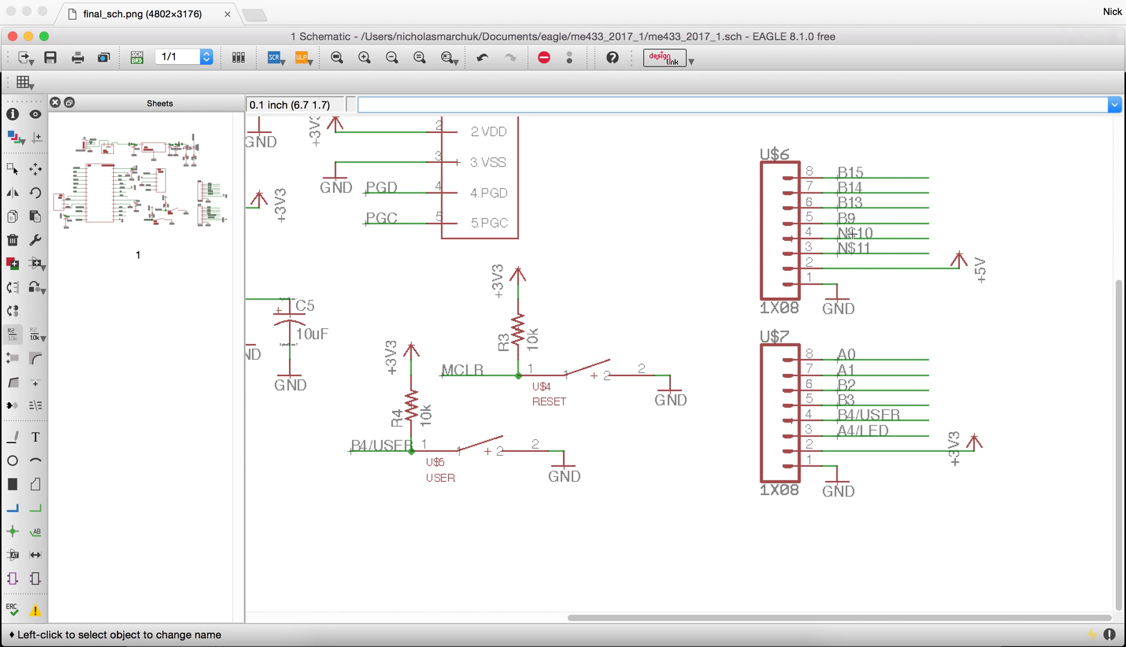
- Rename U$6 nets N$10 to B8 and N$11 to B7, connecting each to the chip nets
click(852, 234)
text(B8)
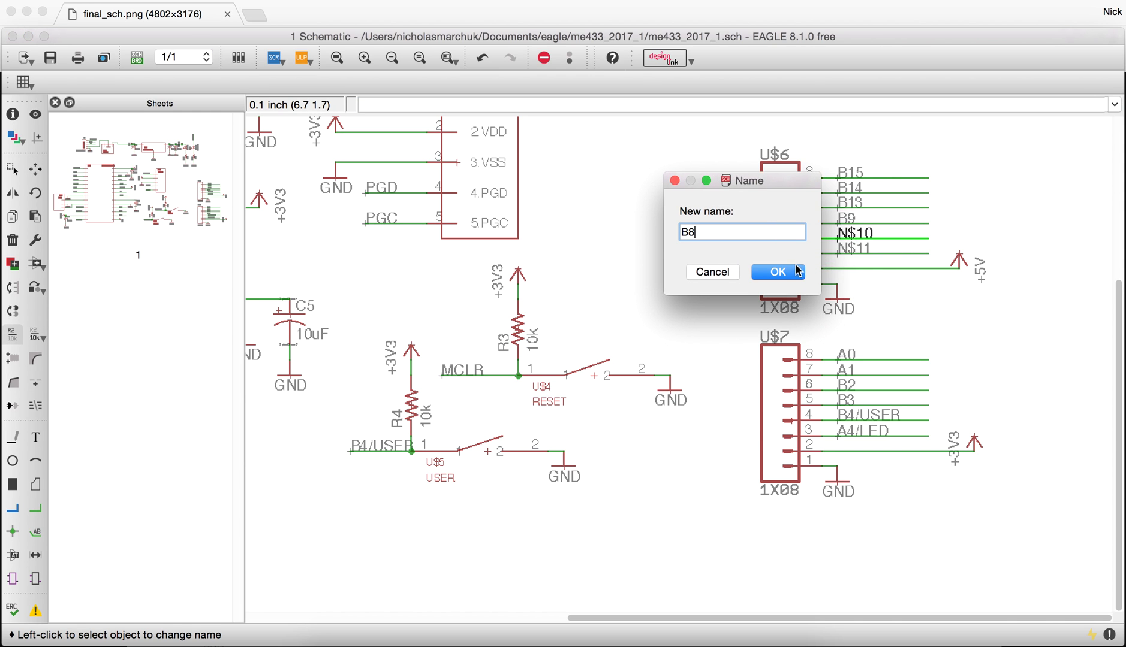
click(797, 271)
click(856, 228)
click(846, 252)
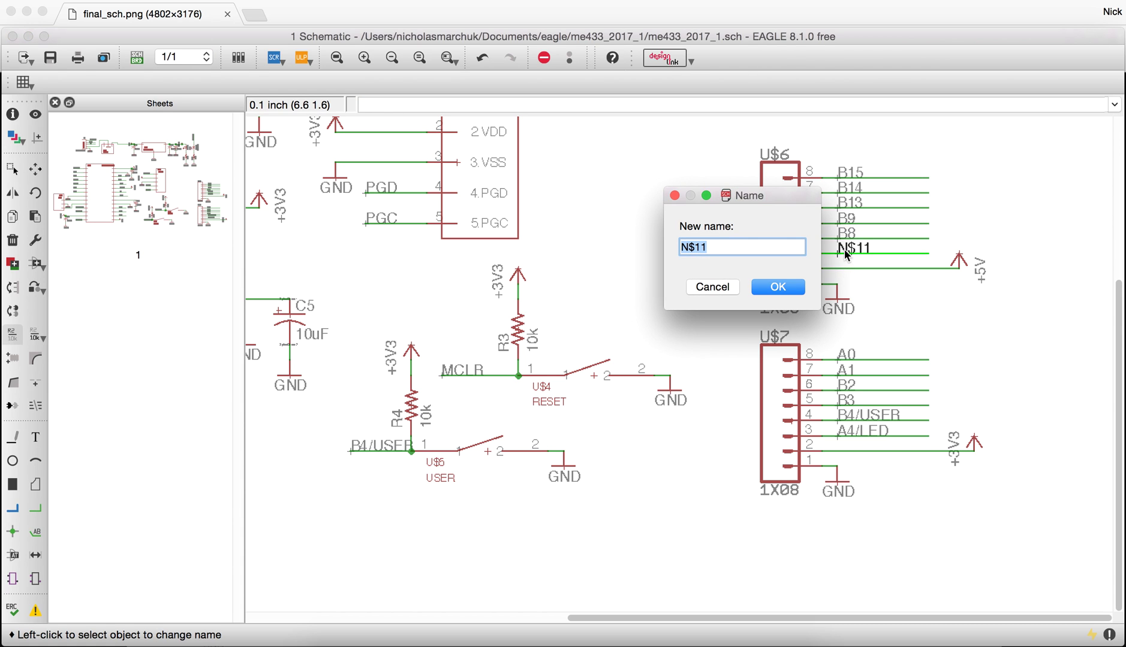
text(B7)
click(778, 287)
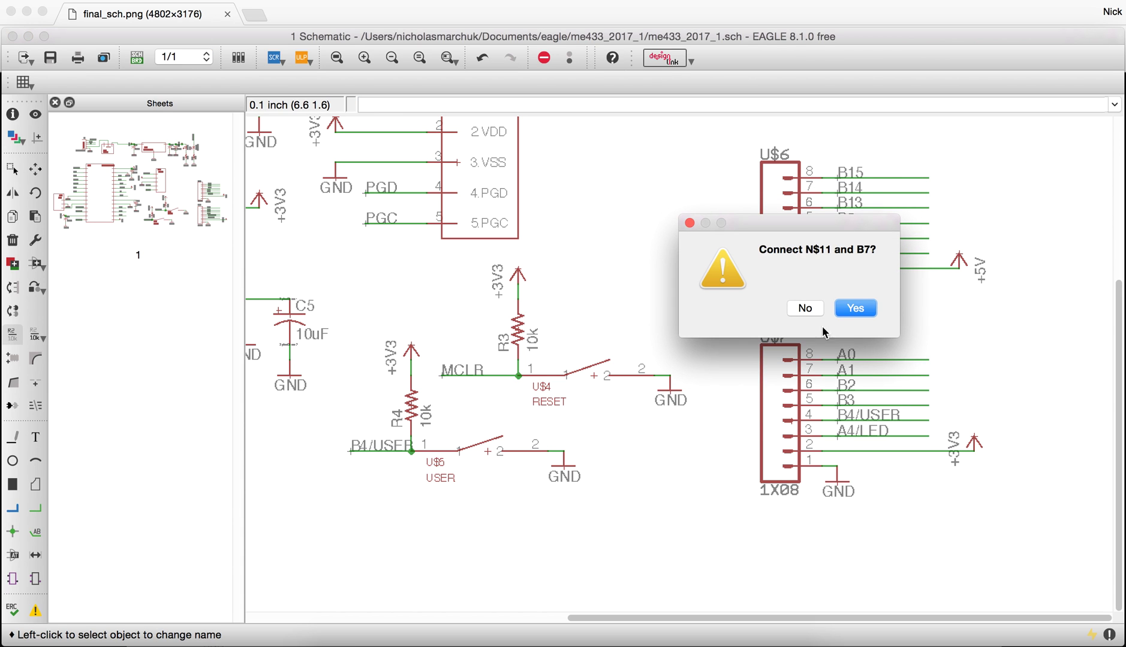
click(851, 312)
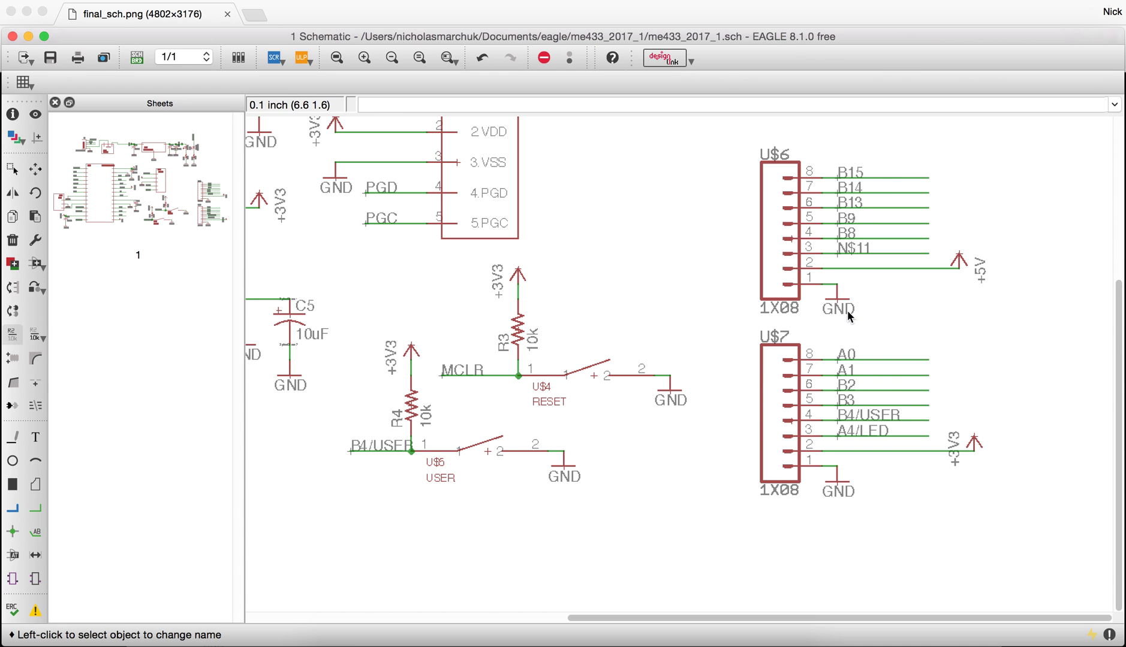
- Zoom to fit the whole schematic and save me433_2017_1.sch
click(337, 60)
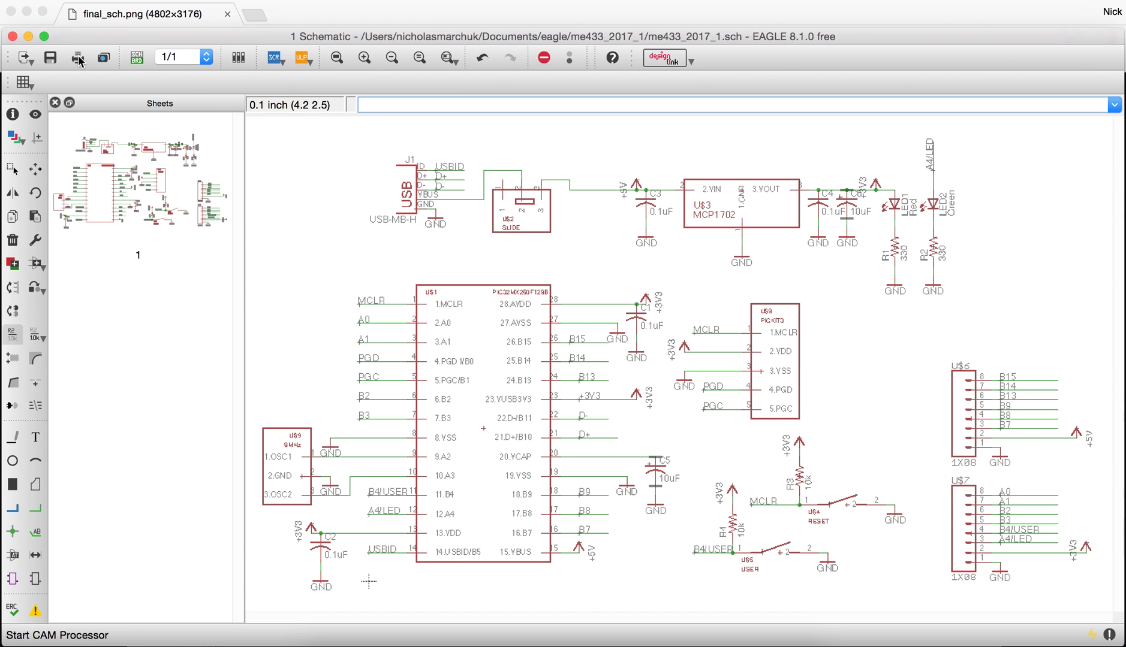
click(50, 58)
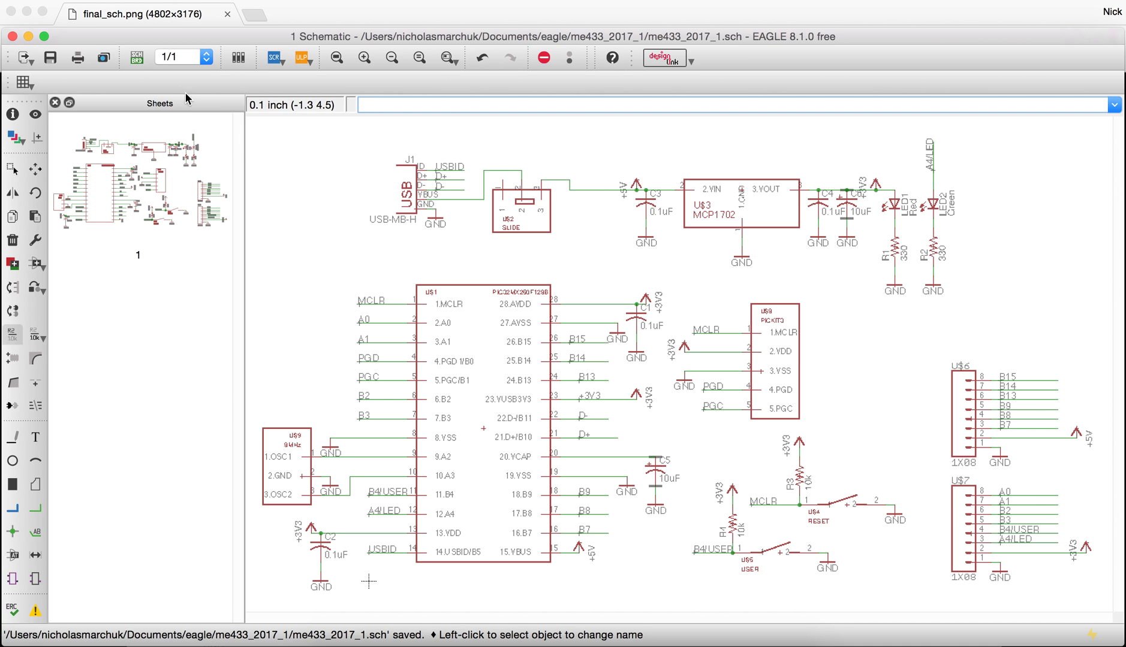
- Create me433_2017_1.brd from the schematic and zoom around the unrouted parts beside the outline
click(137, 58)
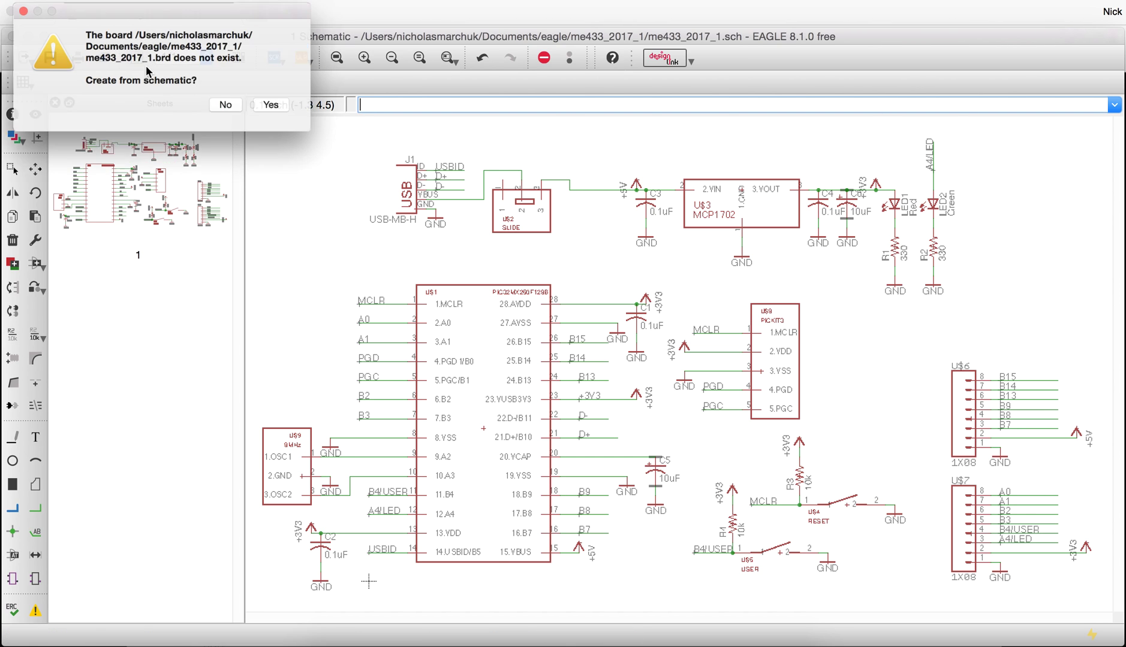
click(273, 109)
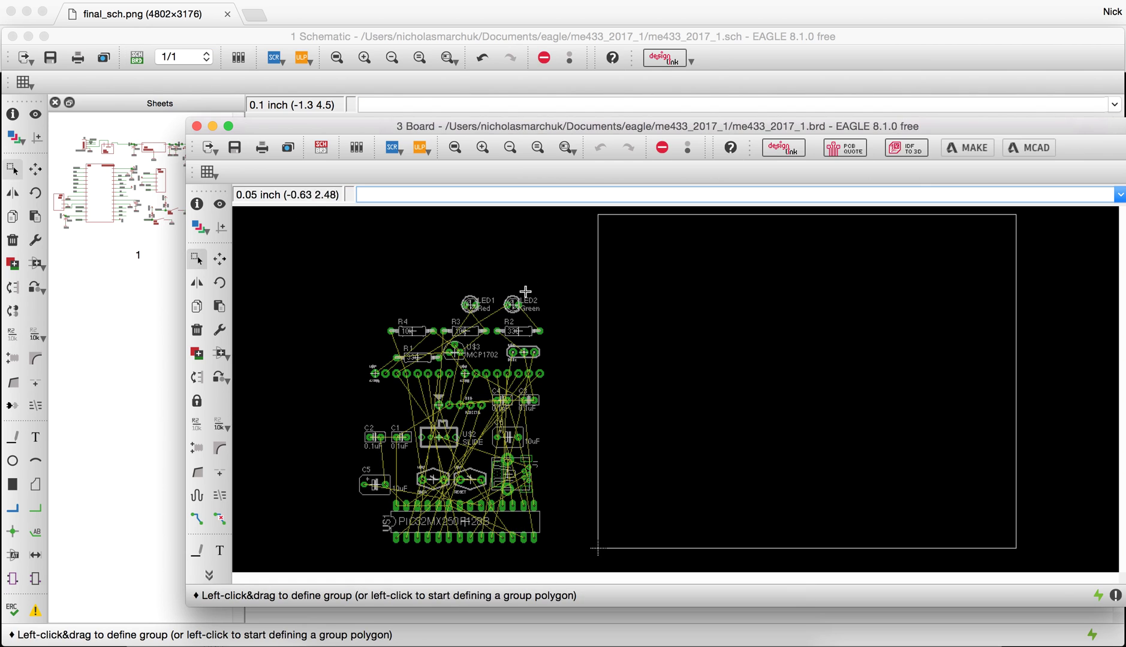
scroll(465, 535, down, 1)
scroll(465, 535, up, 2)
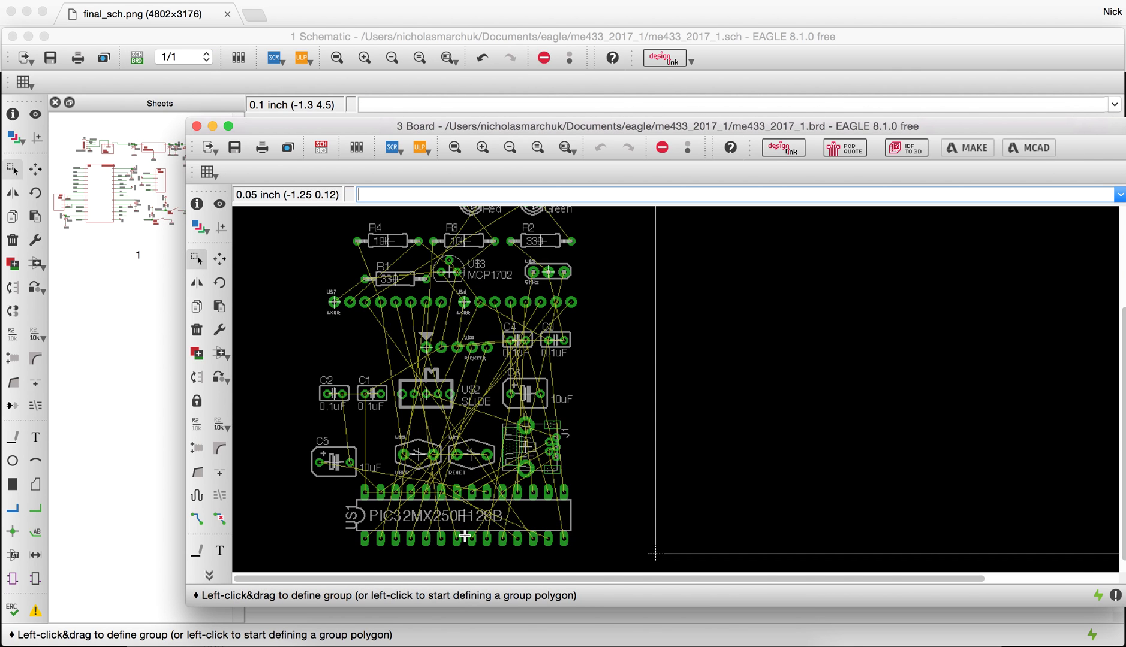
scroll(465, 535, down, 2)
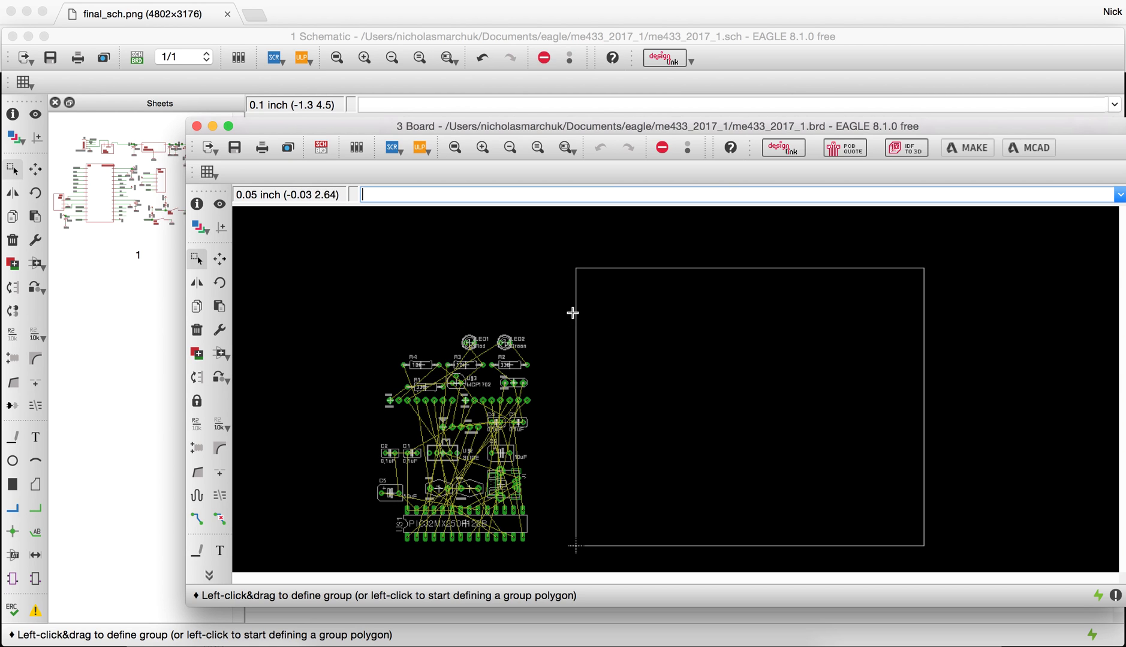
scroll(489, 530, down, 1)
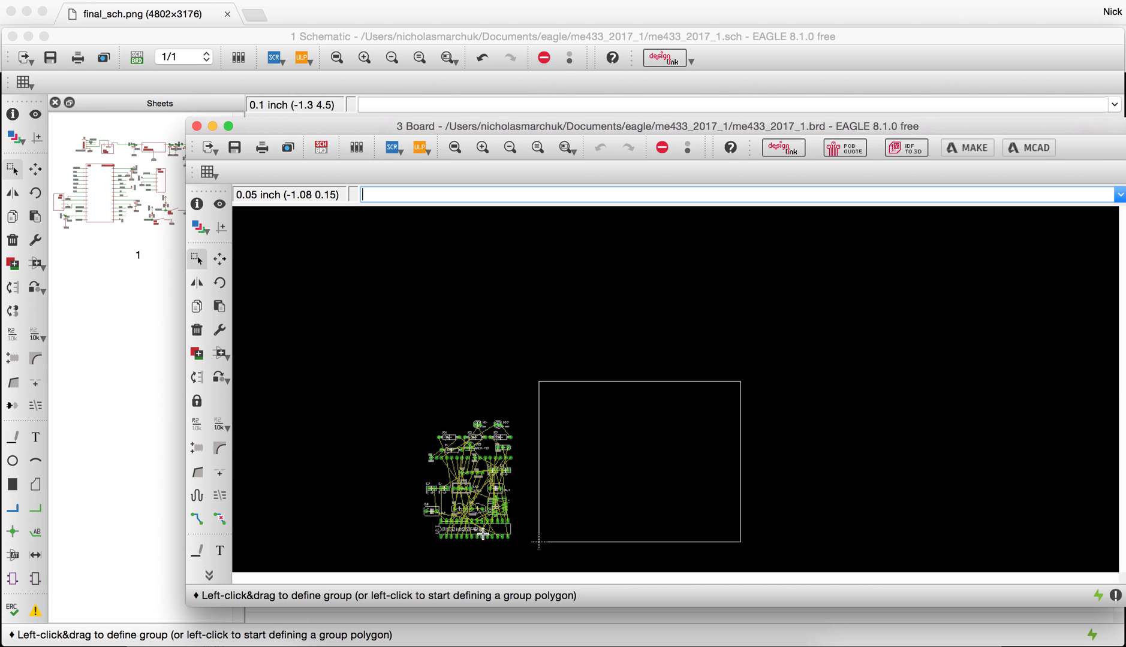
scroll(482, 533, up, 2)
scroll(483, 534, up, 1)
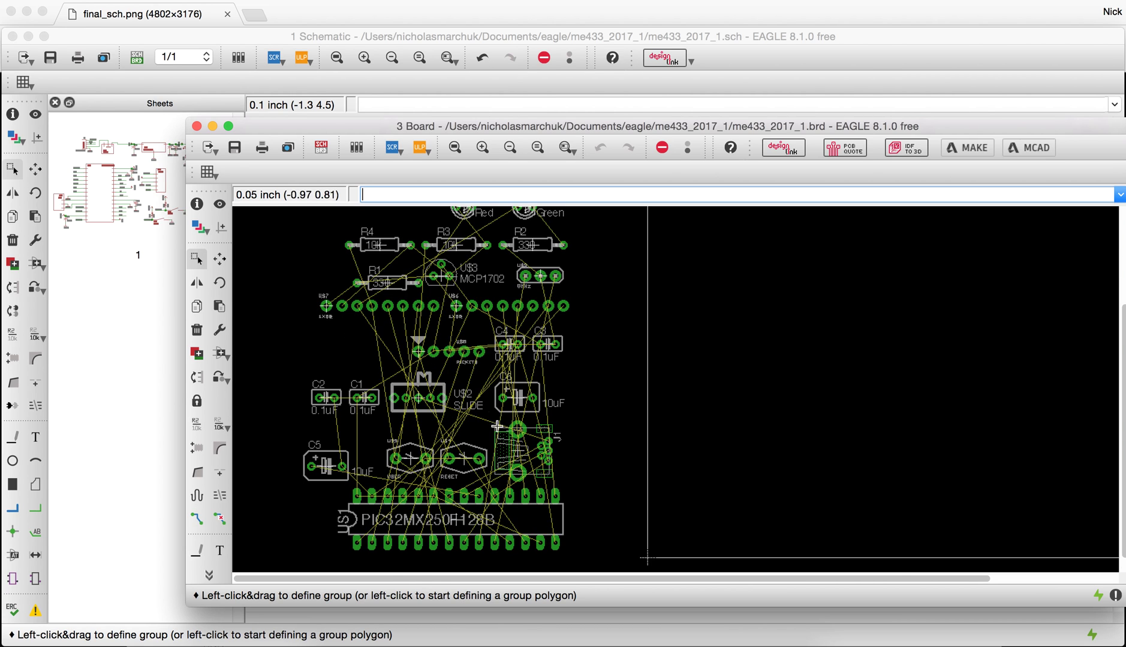
scroll(536, 413, down, 1)
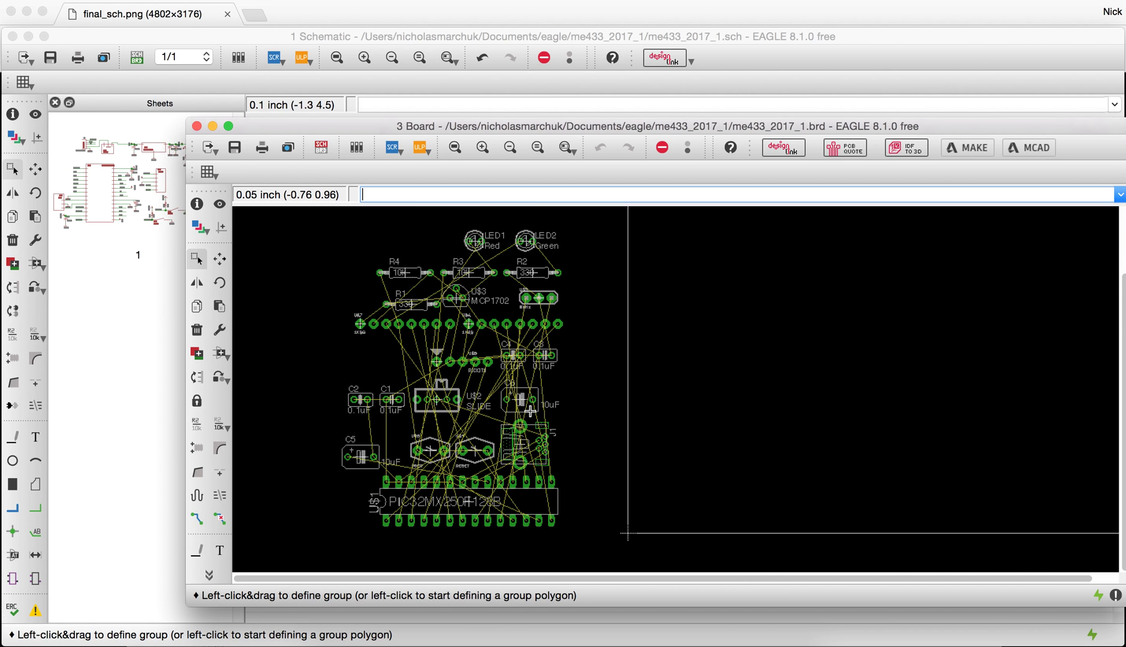